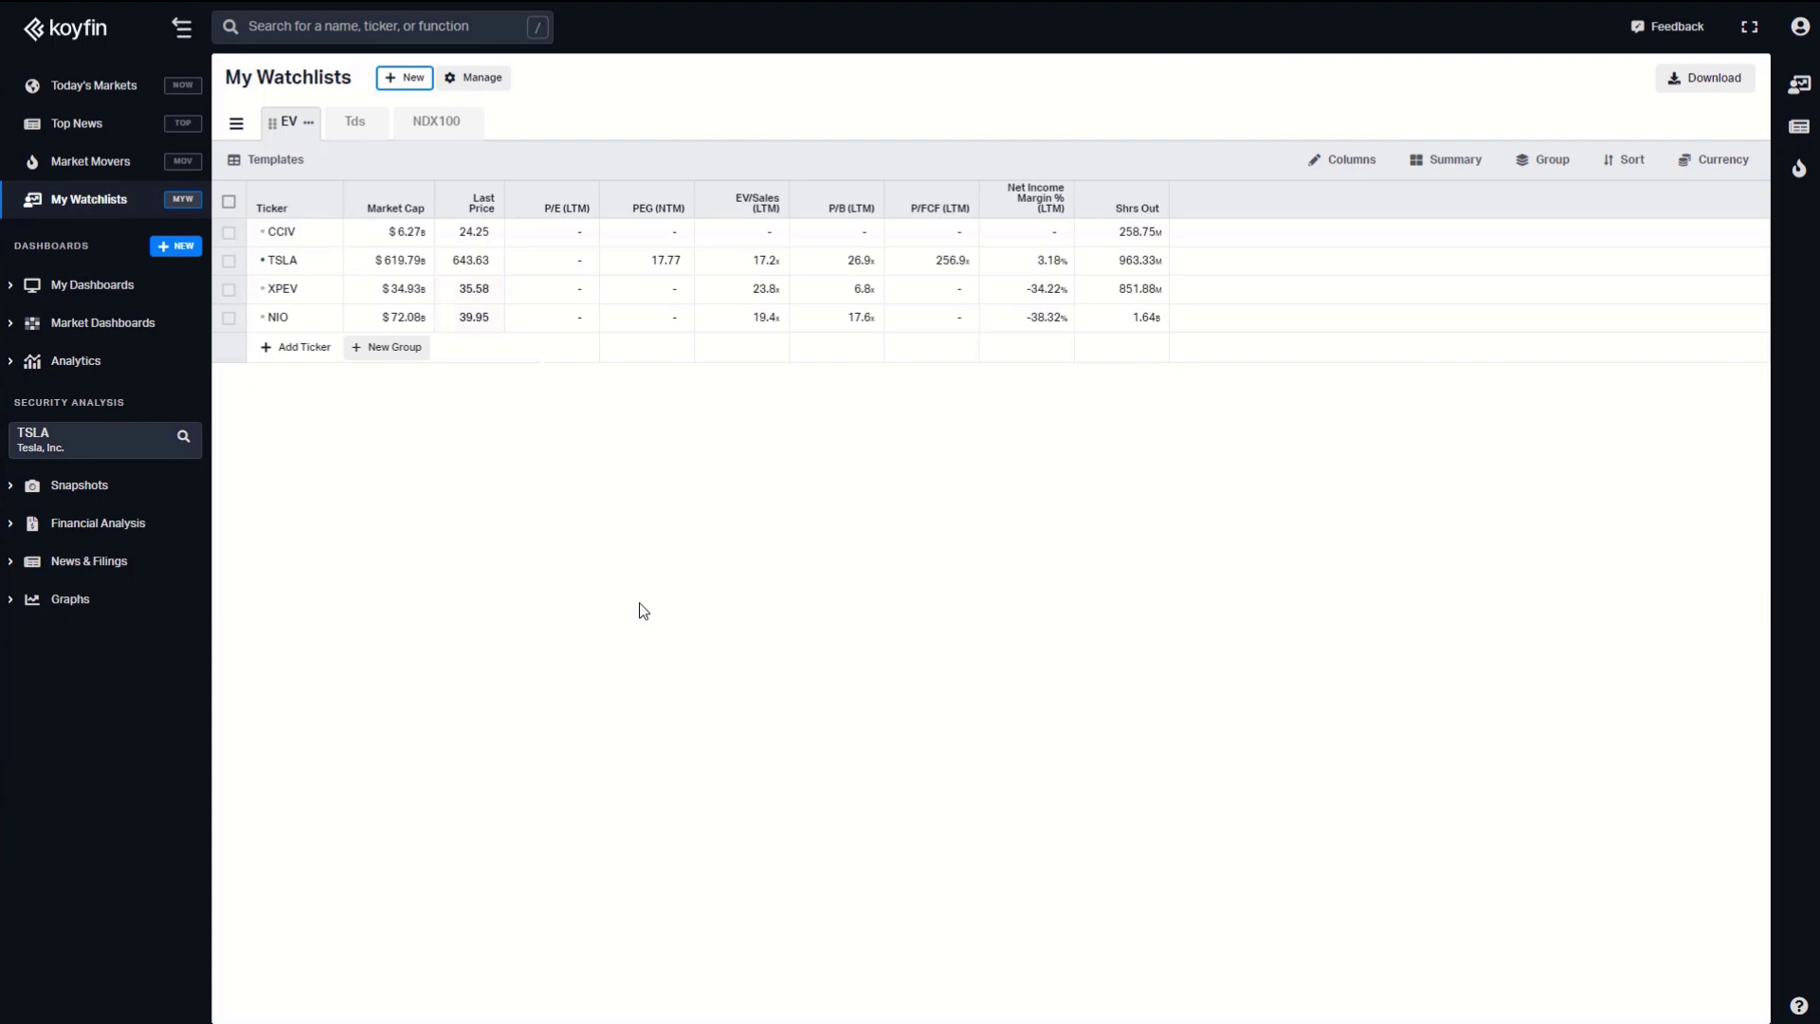
# Create a new watchlist named Faang.
pyautogui.click(409, 84)
pyautogui.doubleClick(859, 523)
pyautogui.write('Faang')
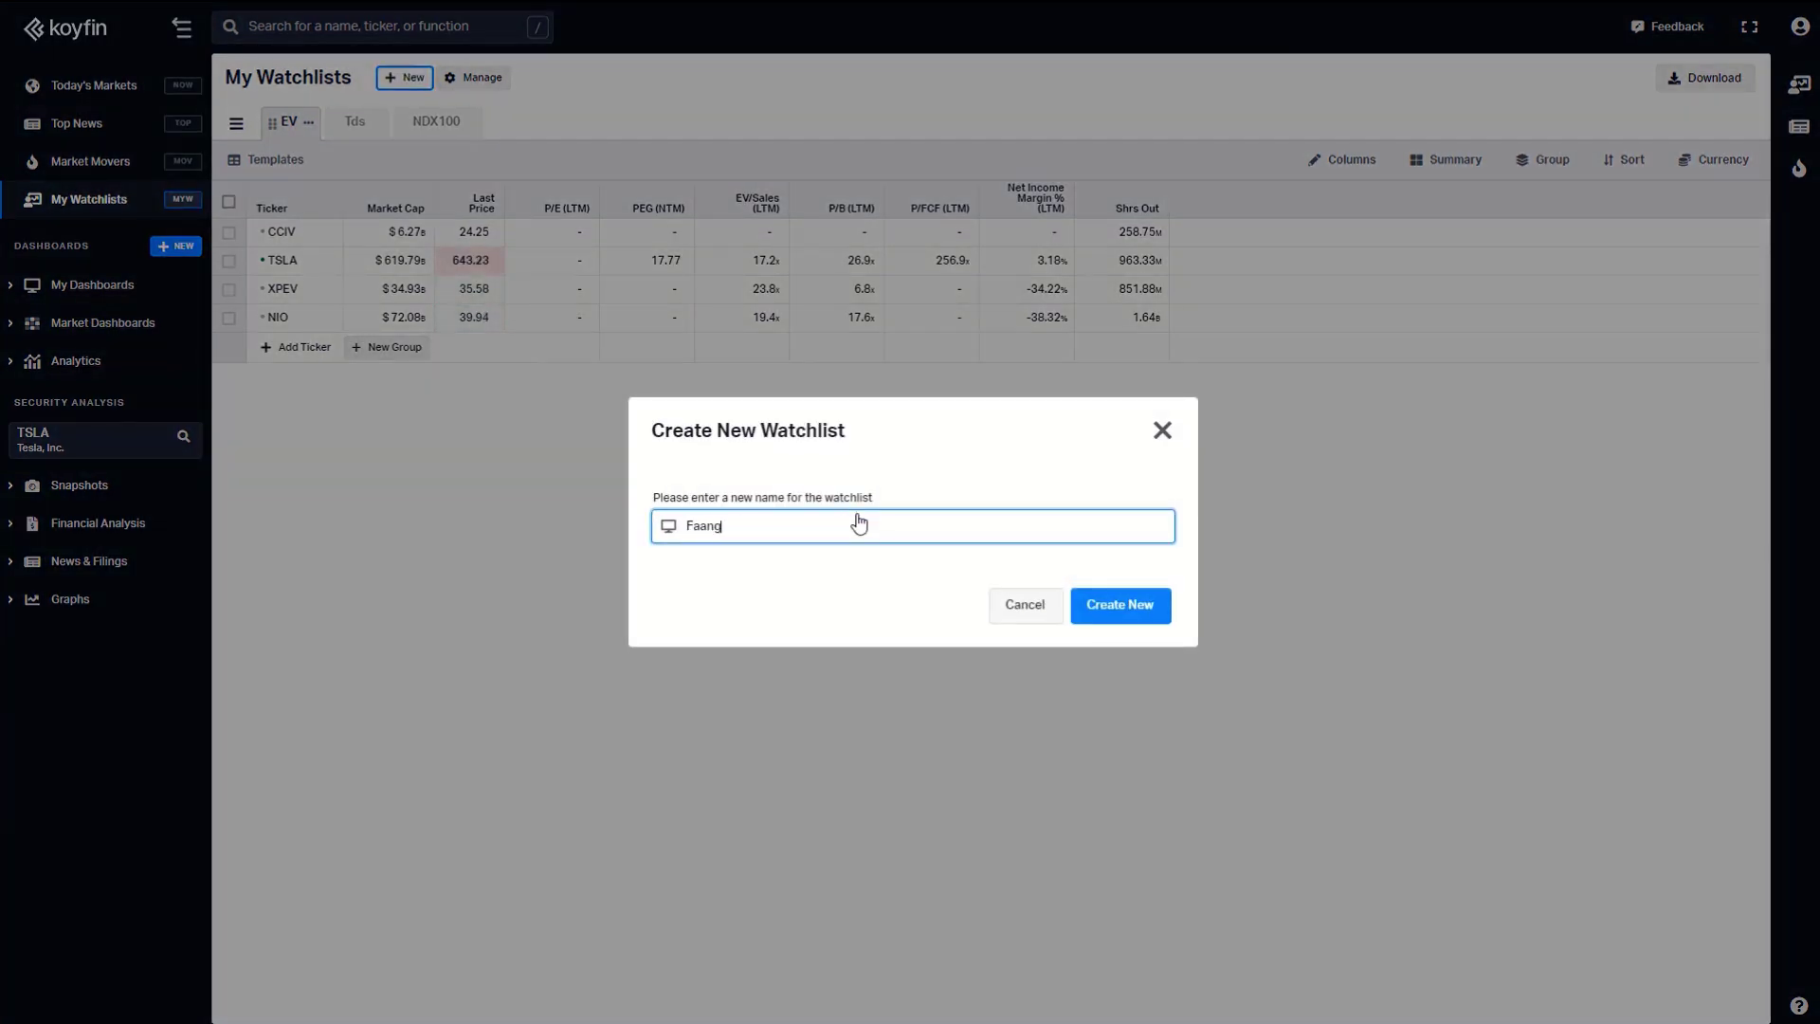
pyautogui.click(1118, 612)
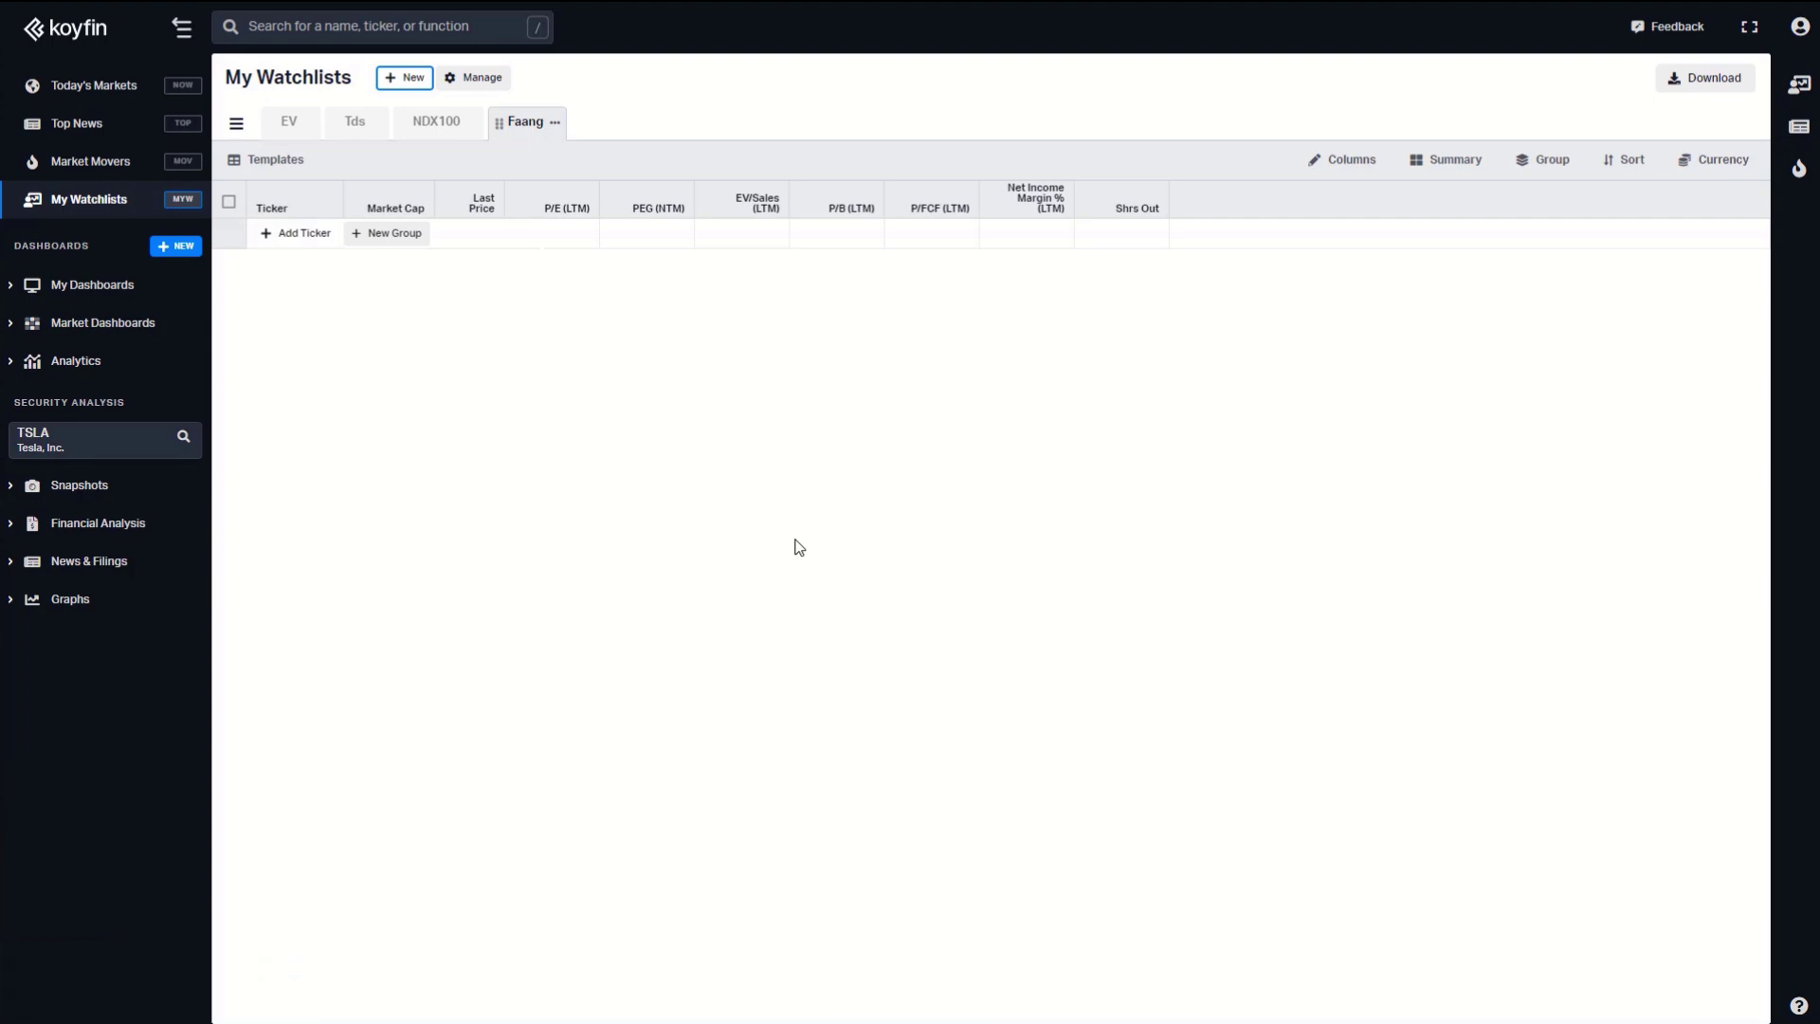
# Add the NASDAQGS-listed tickers FB and NVDA to the Faang watchlist.
pyautogui.click(302, 242)
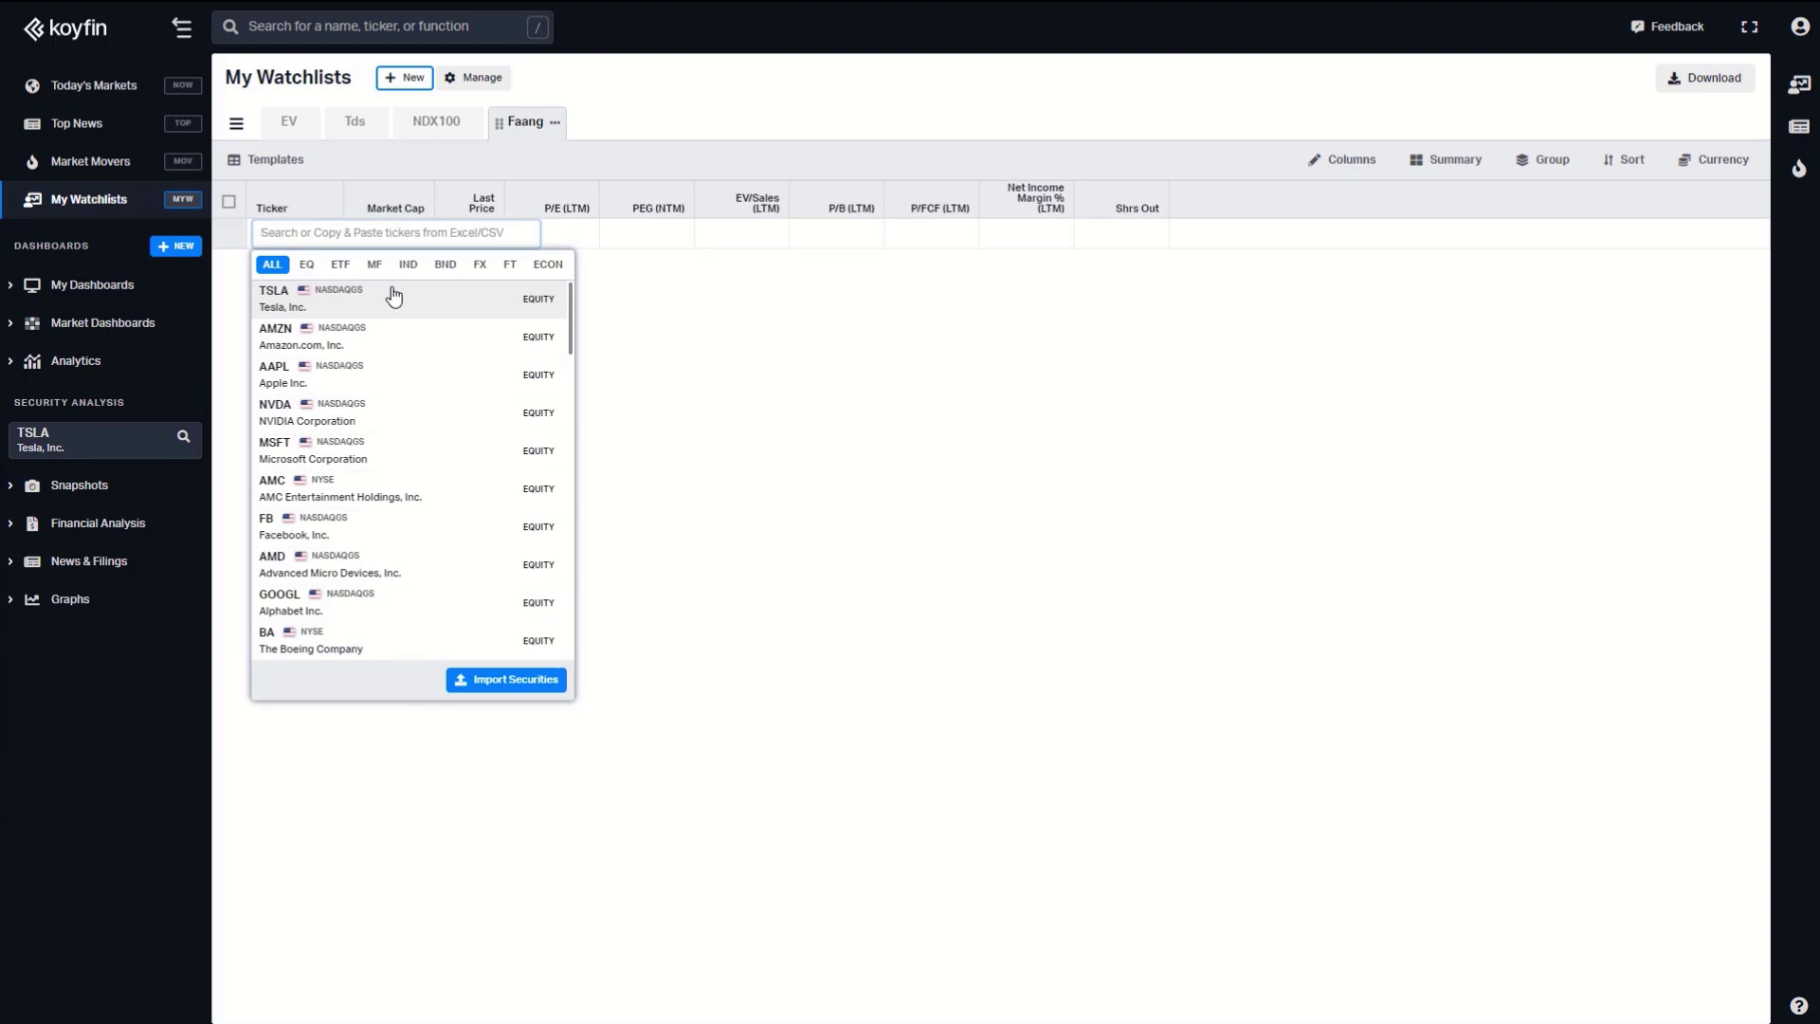
pyautogui.write('fb')
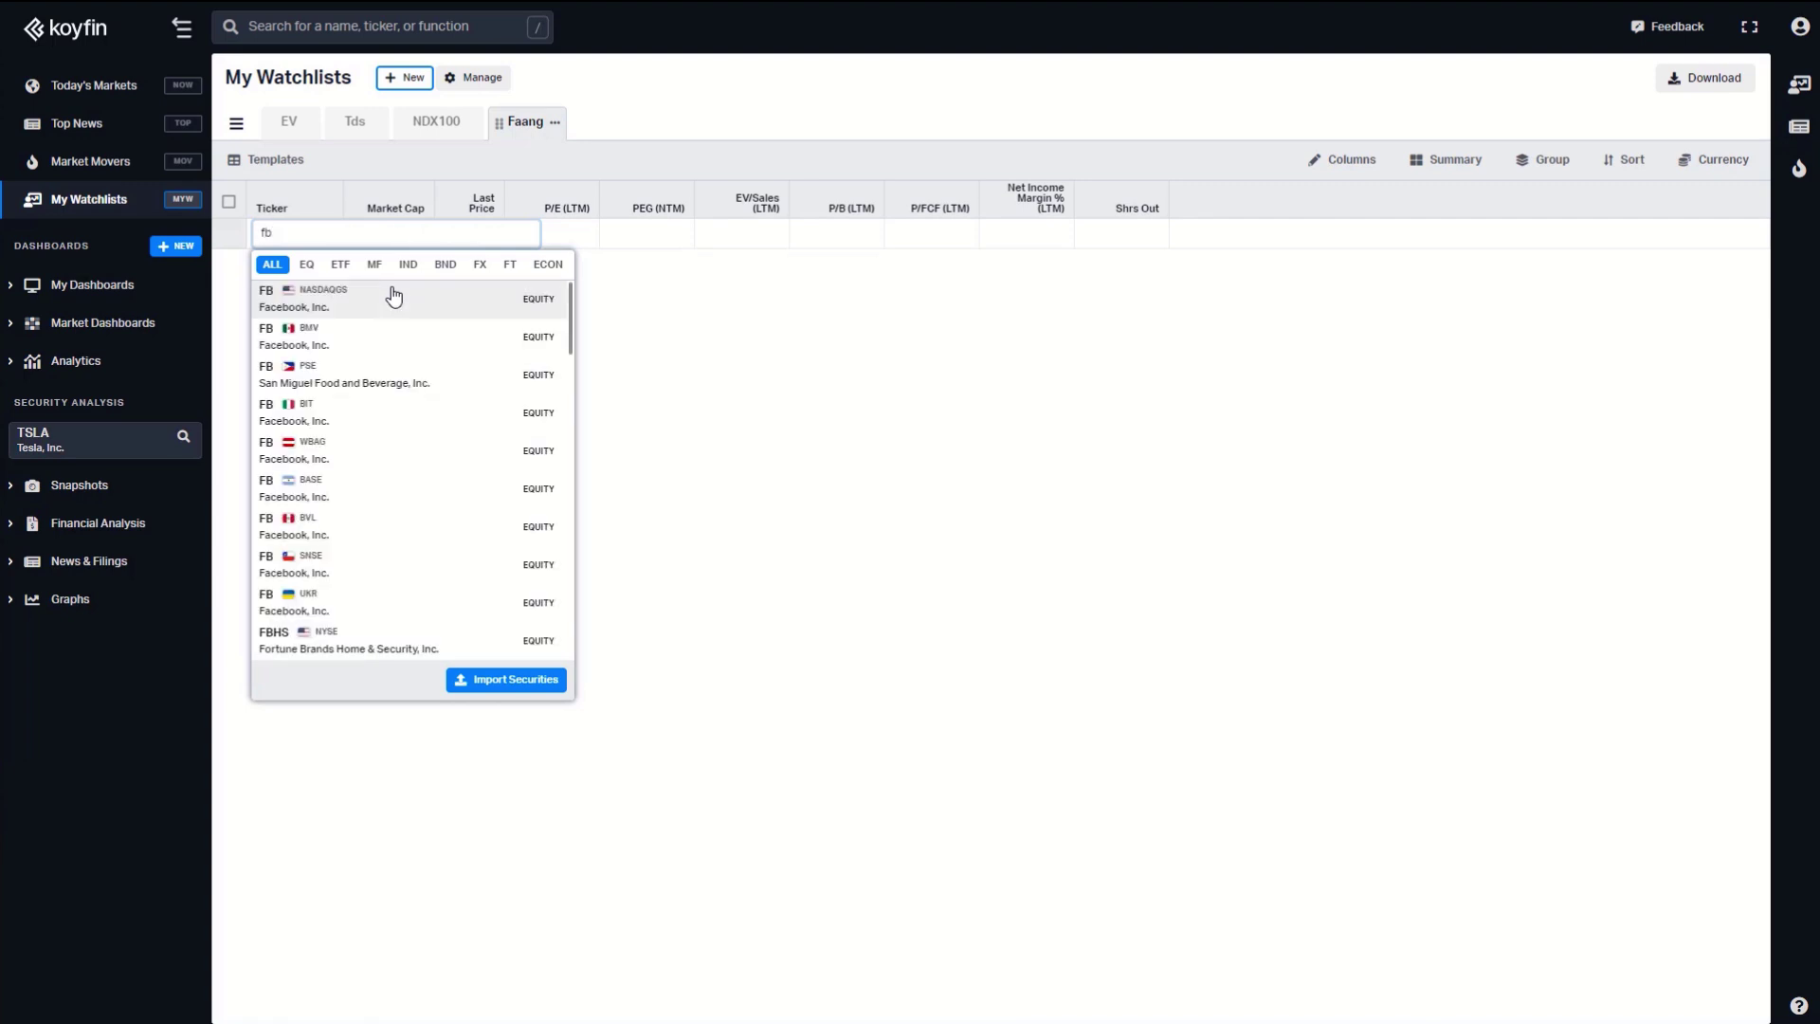
pyautogui.click(409, 304)
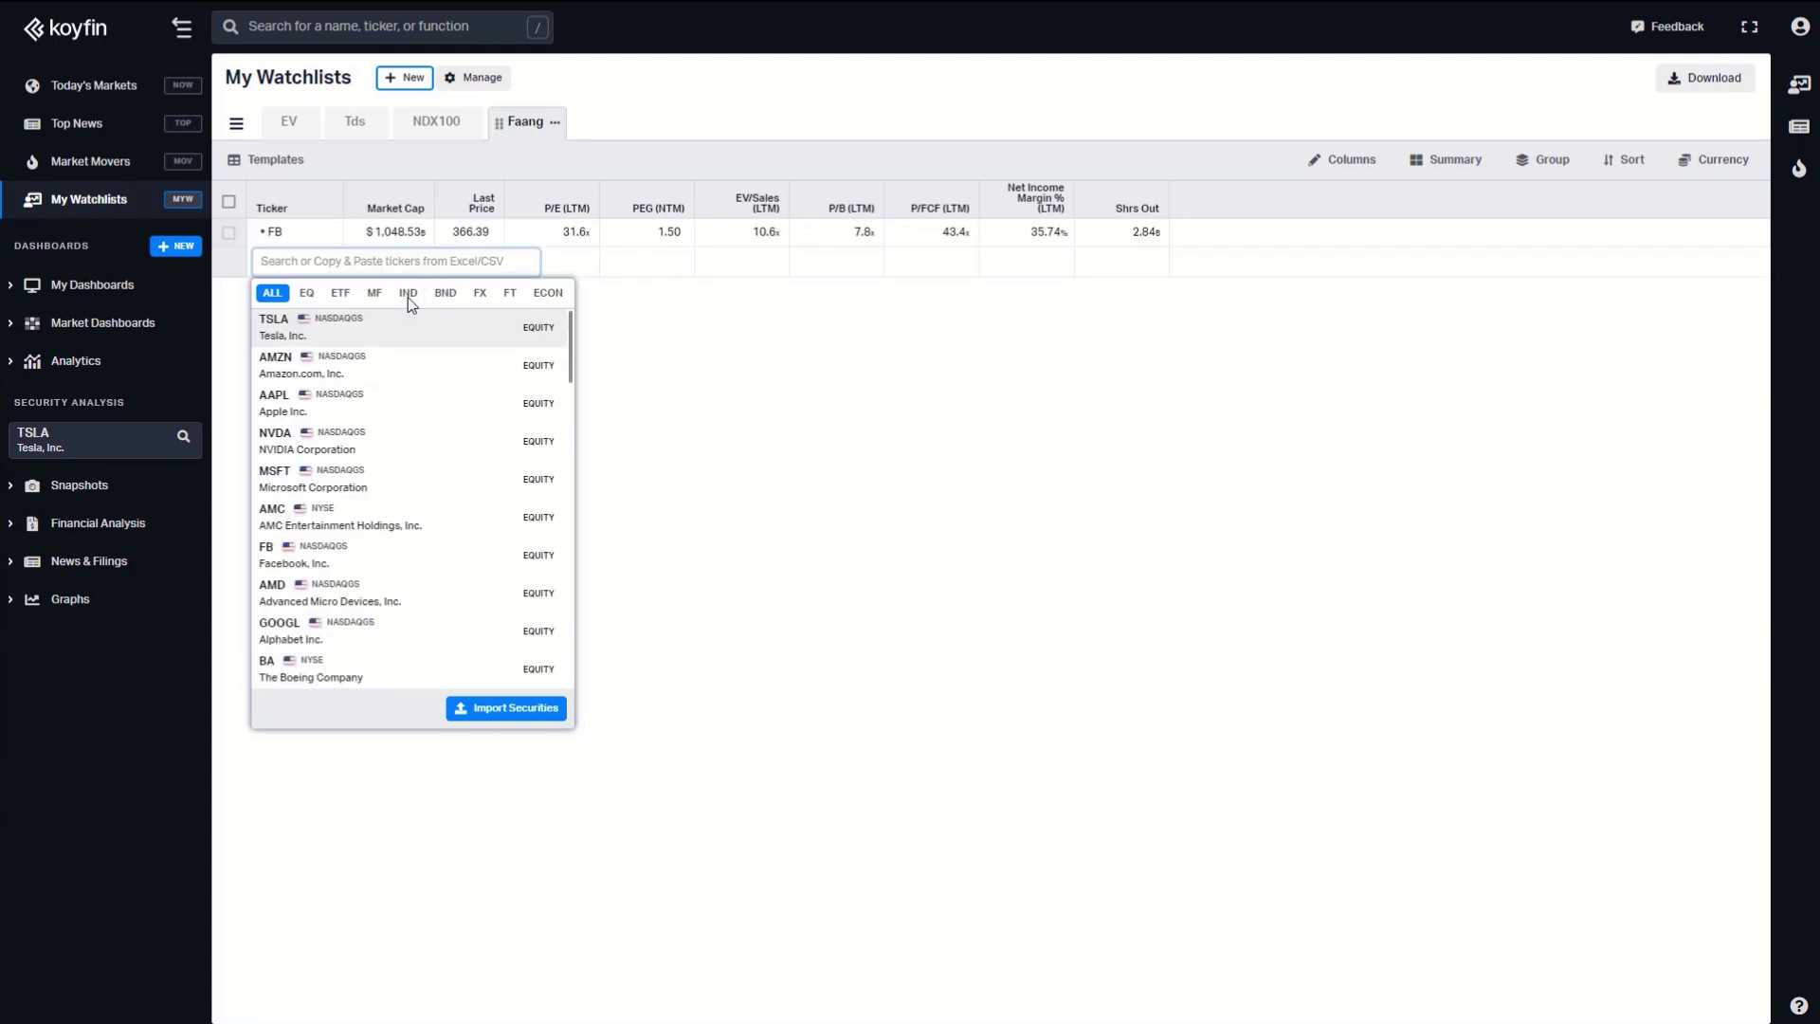
pyautogui.write('nvda')
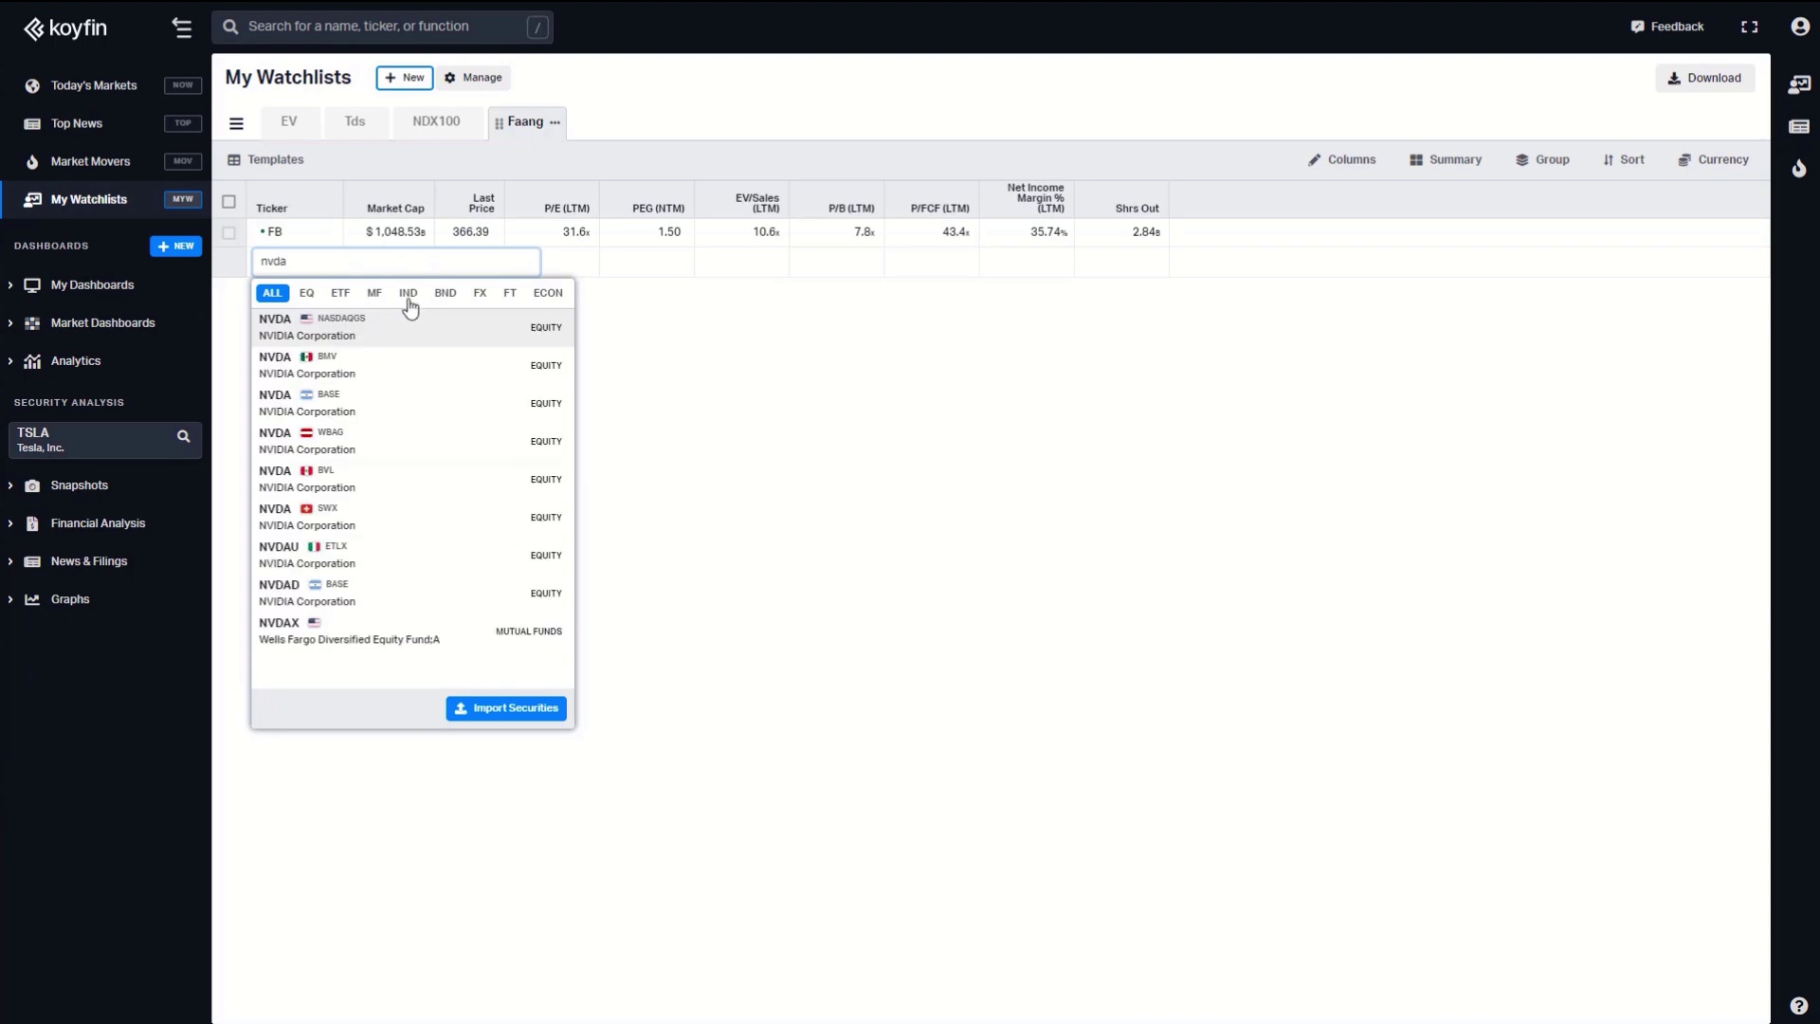
pyautogui.click(453, 344)
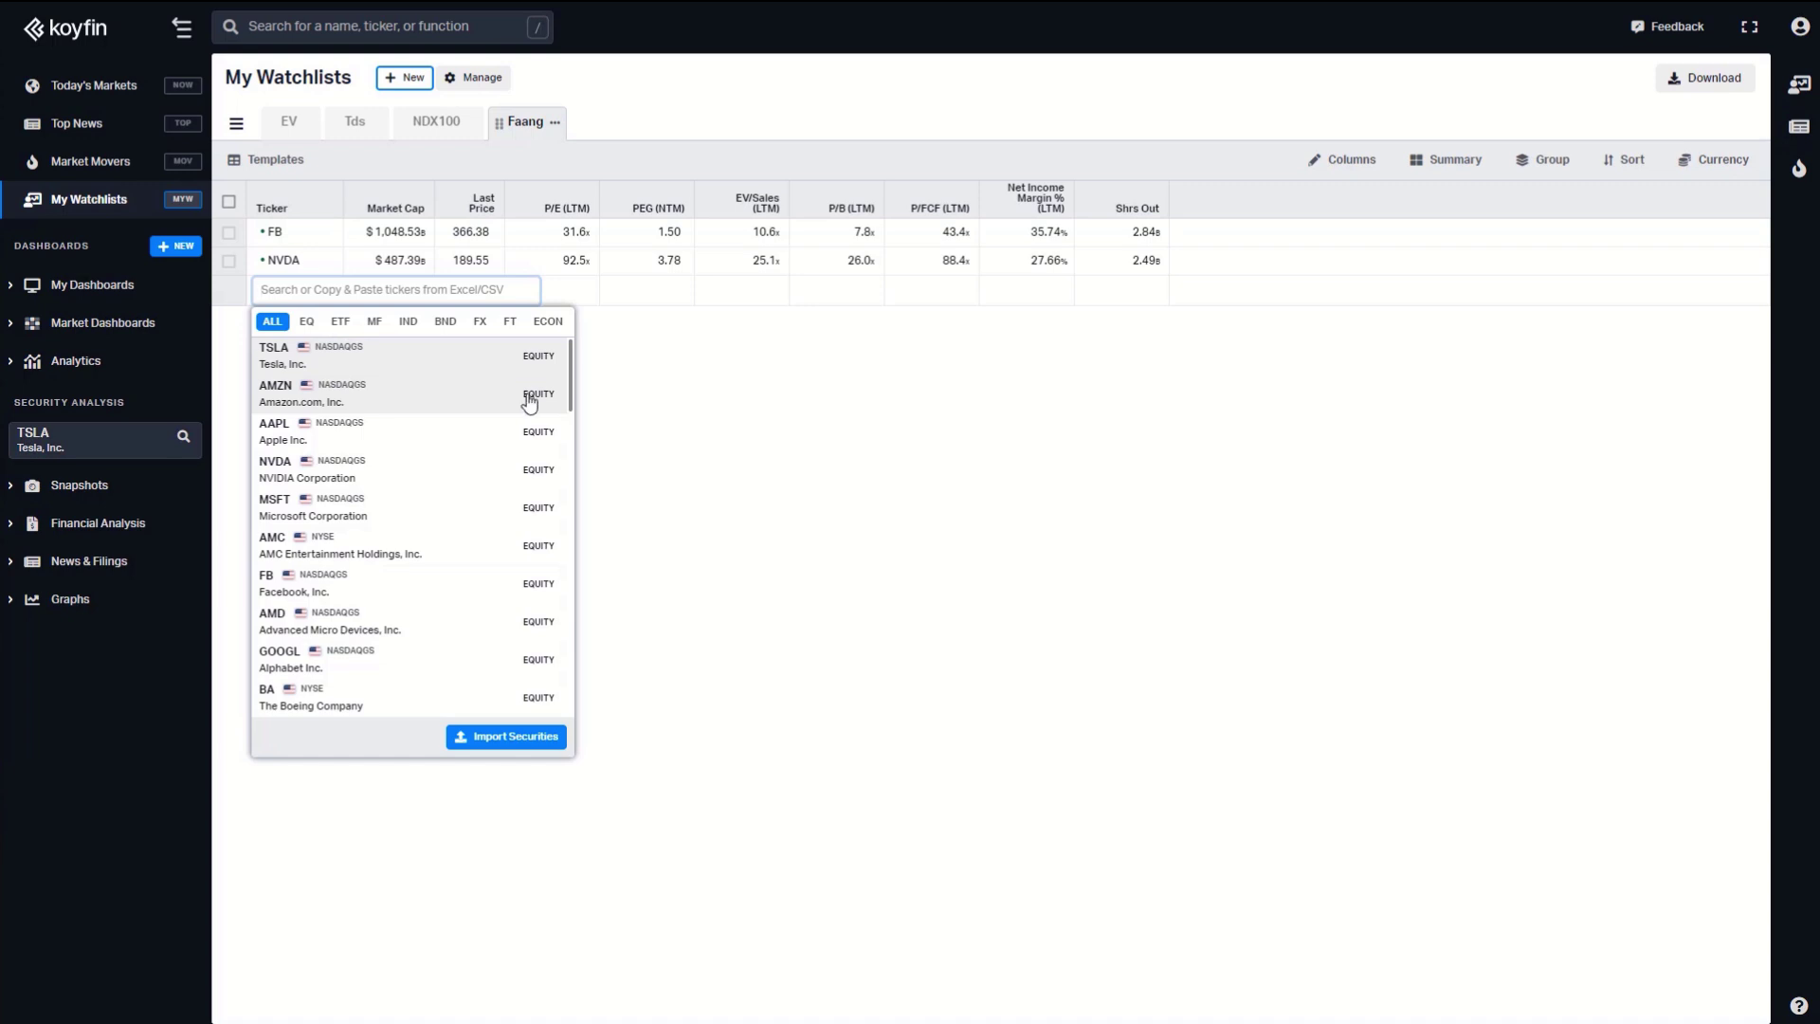
# Import the ticker list "Fb,Amzn,Aapl,Nflx,Googl, Nvda" into the Faang watchlist, accepting the matched securities.
pyautogui.click(513, 737)
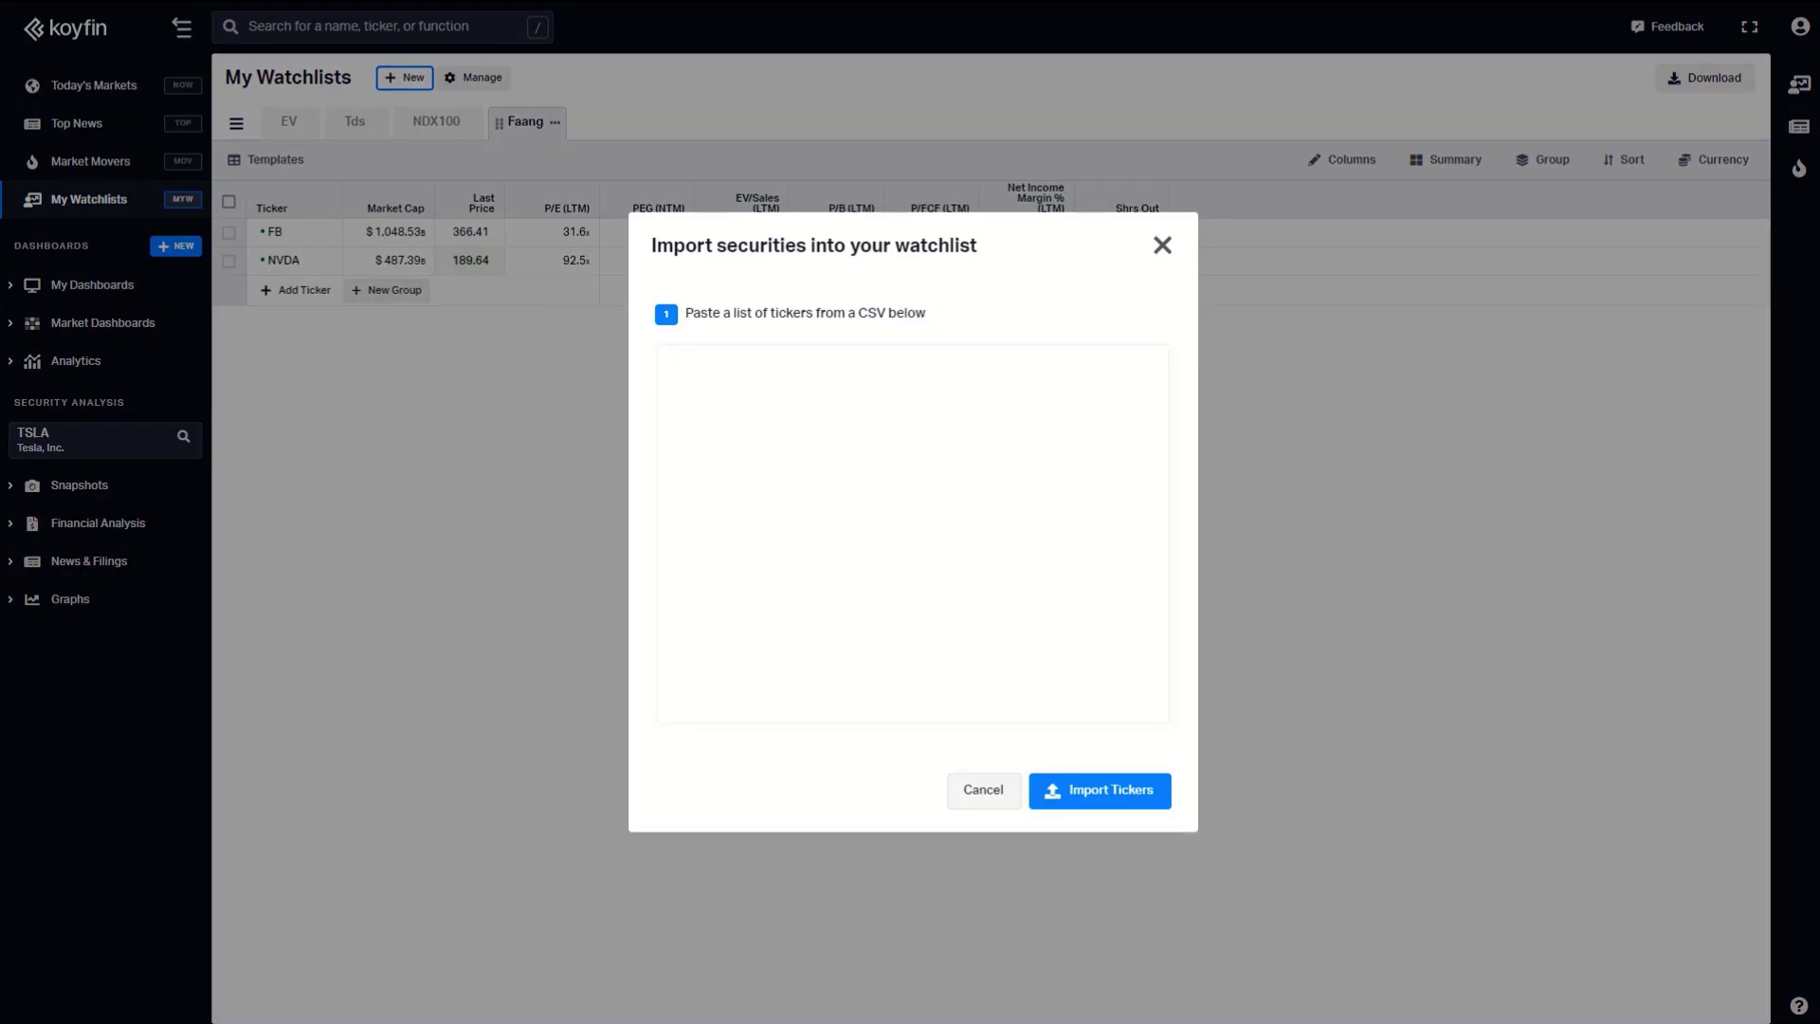
pyautogui.click(1047, 409)
pyautogui.write('Fb,Amzn,Aapl,Nflx,Googl, Nvda')
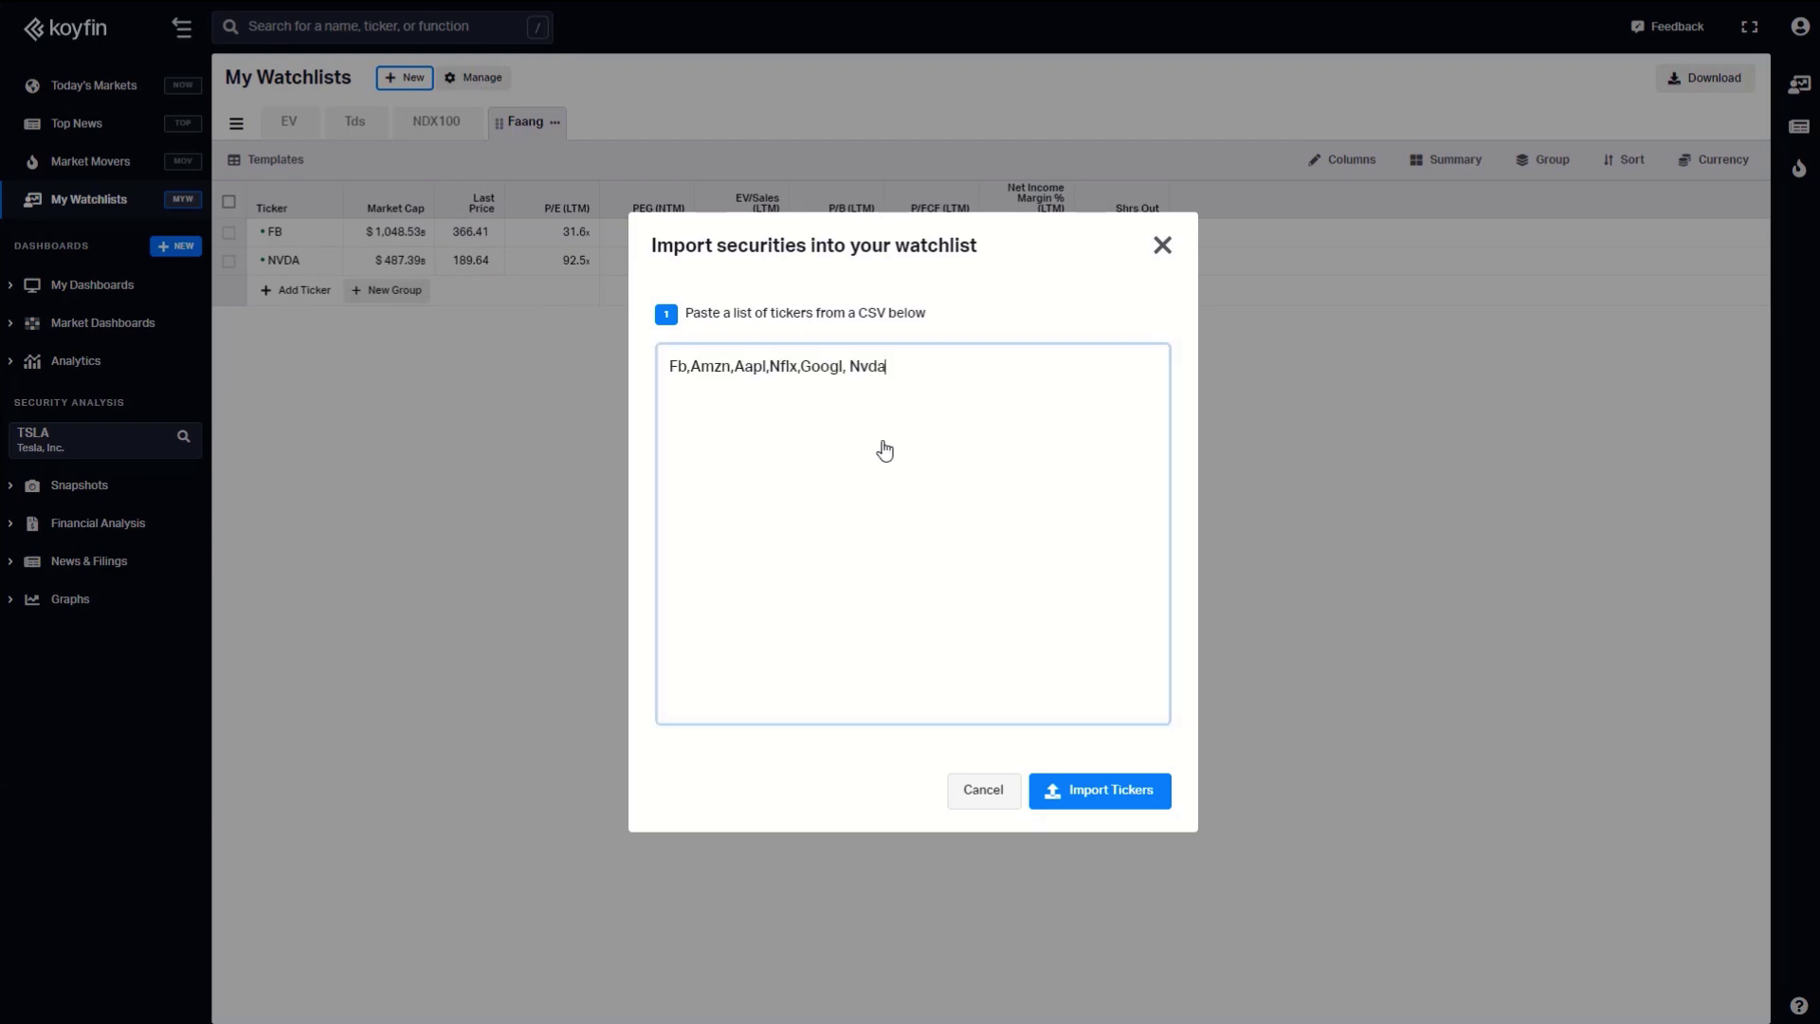
pyautogui.click(1119, 802)
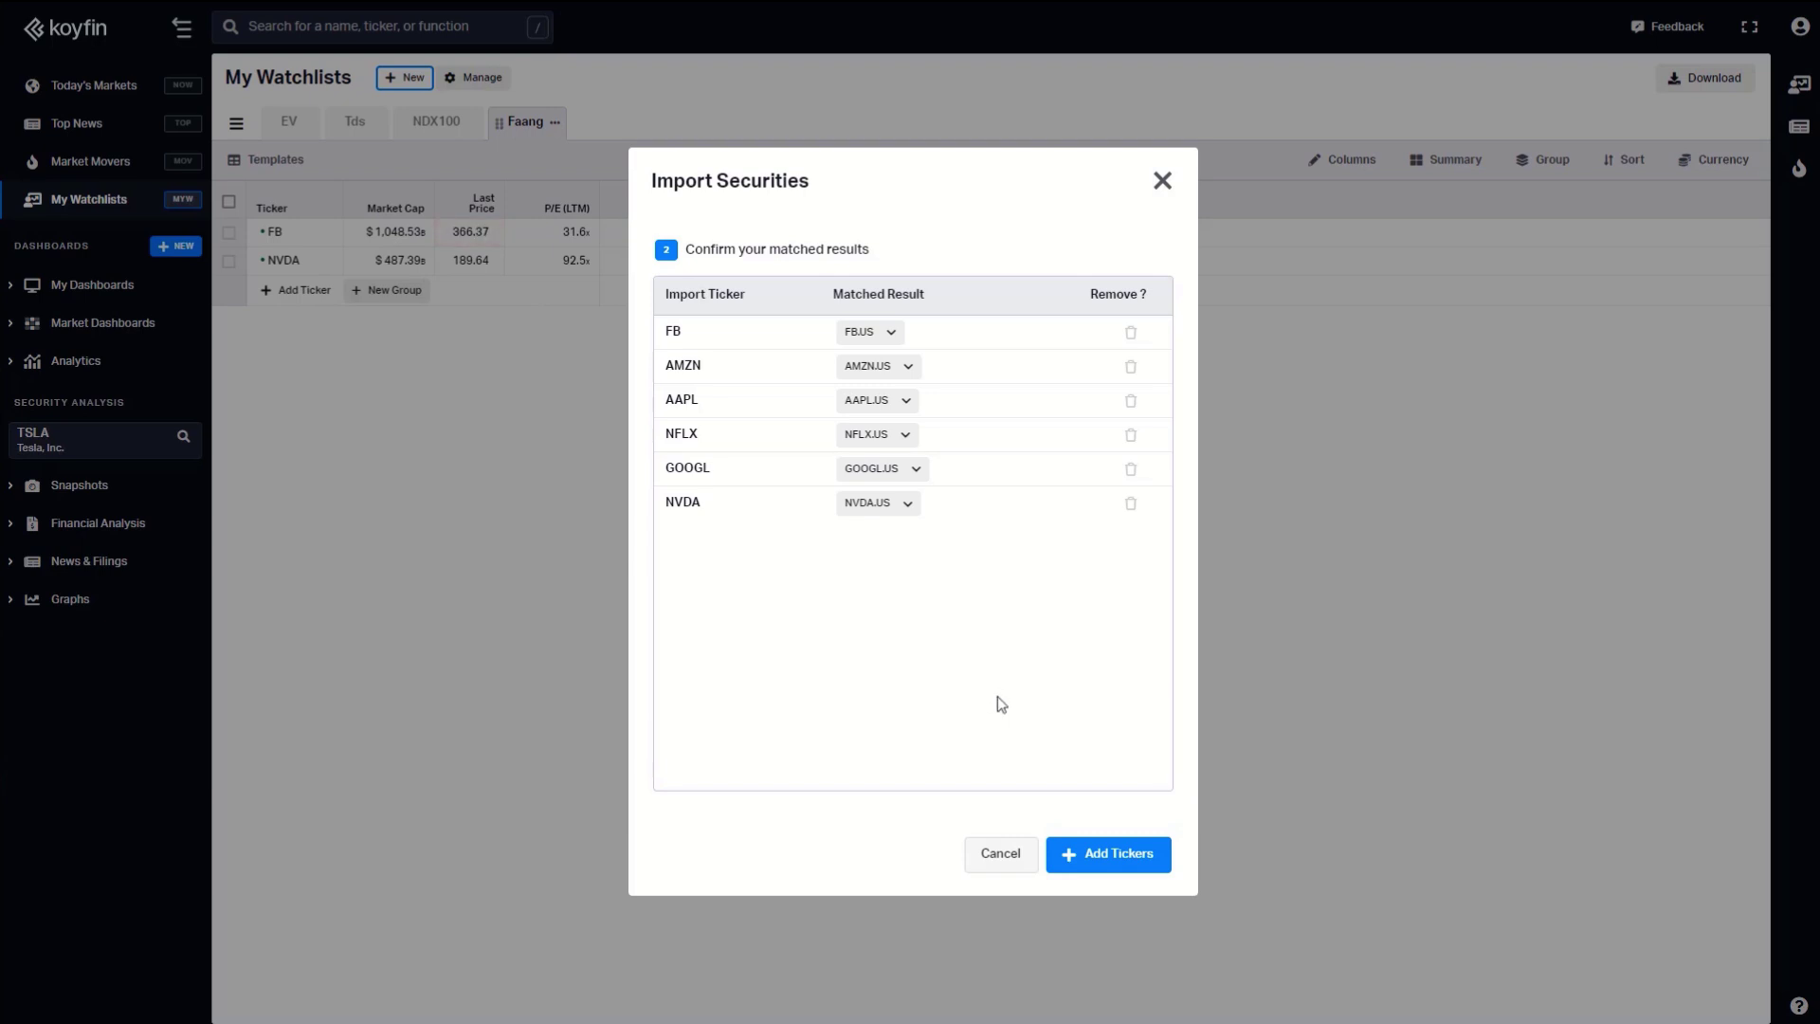
pyautogui.click(1114, 866)
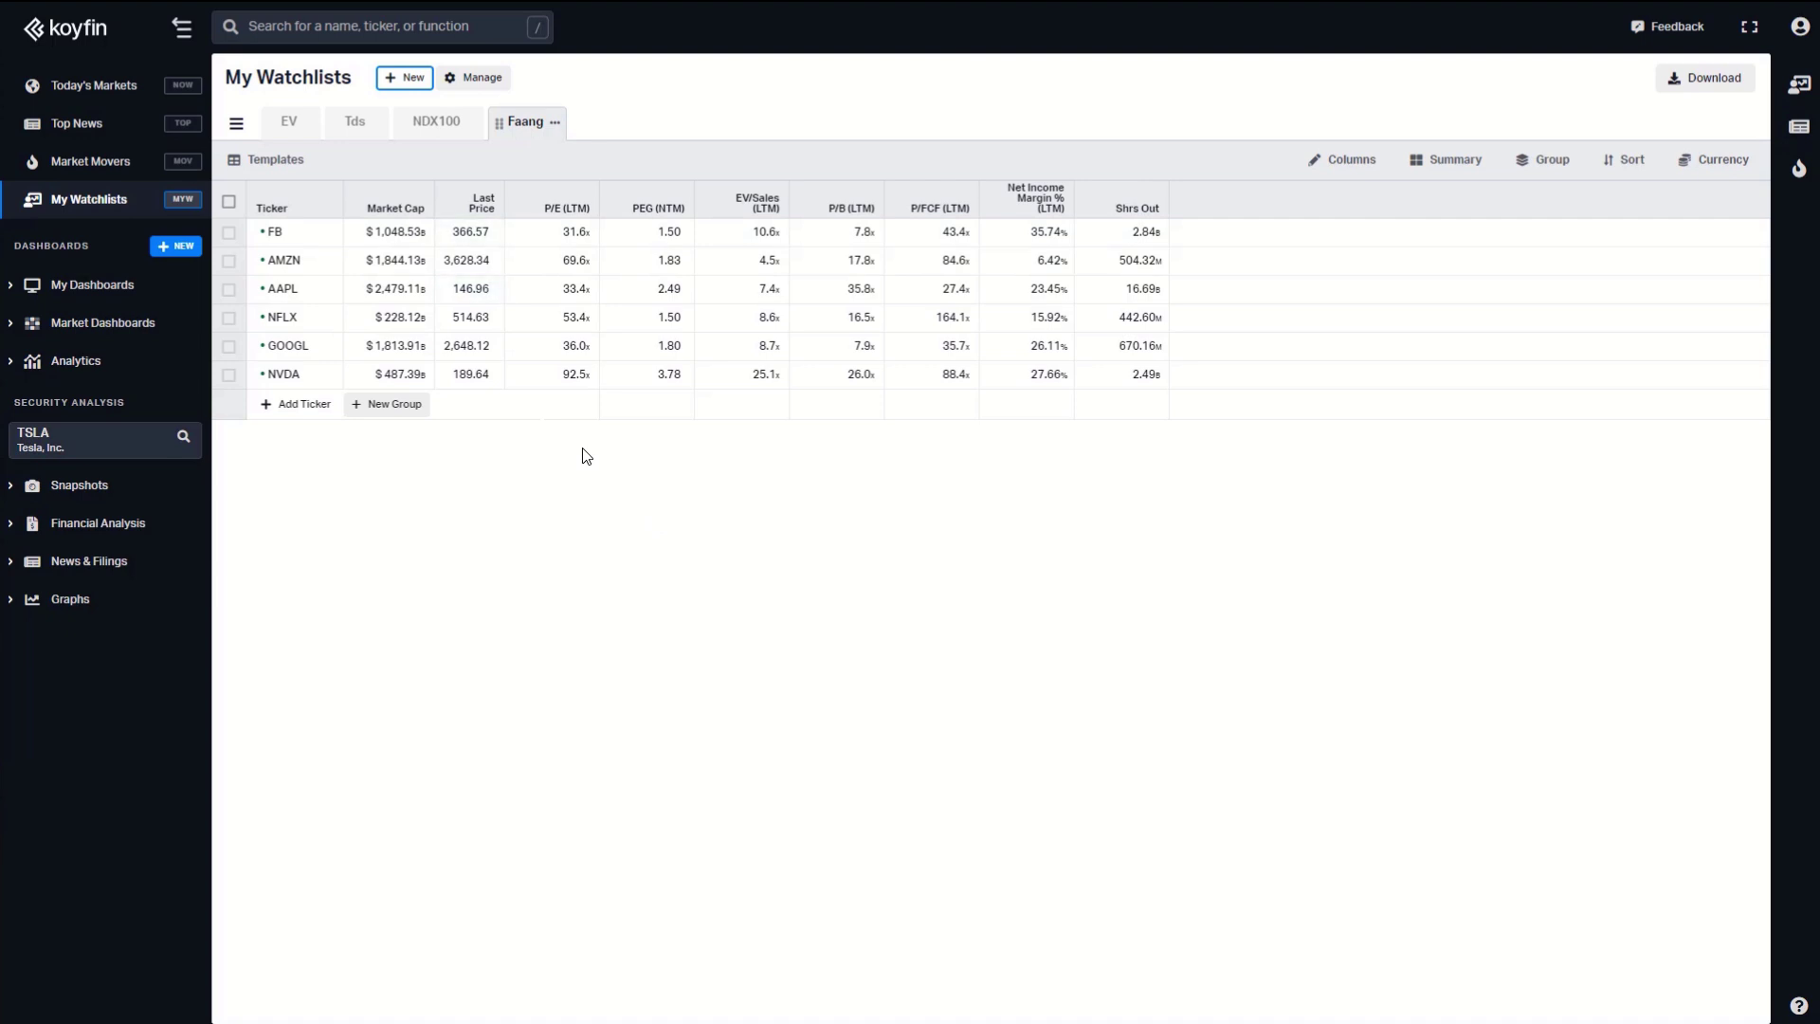
# Delete the NFLX ticker from the Faang watchlist.
pyautogui.click(228, 319)
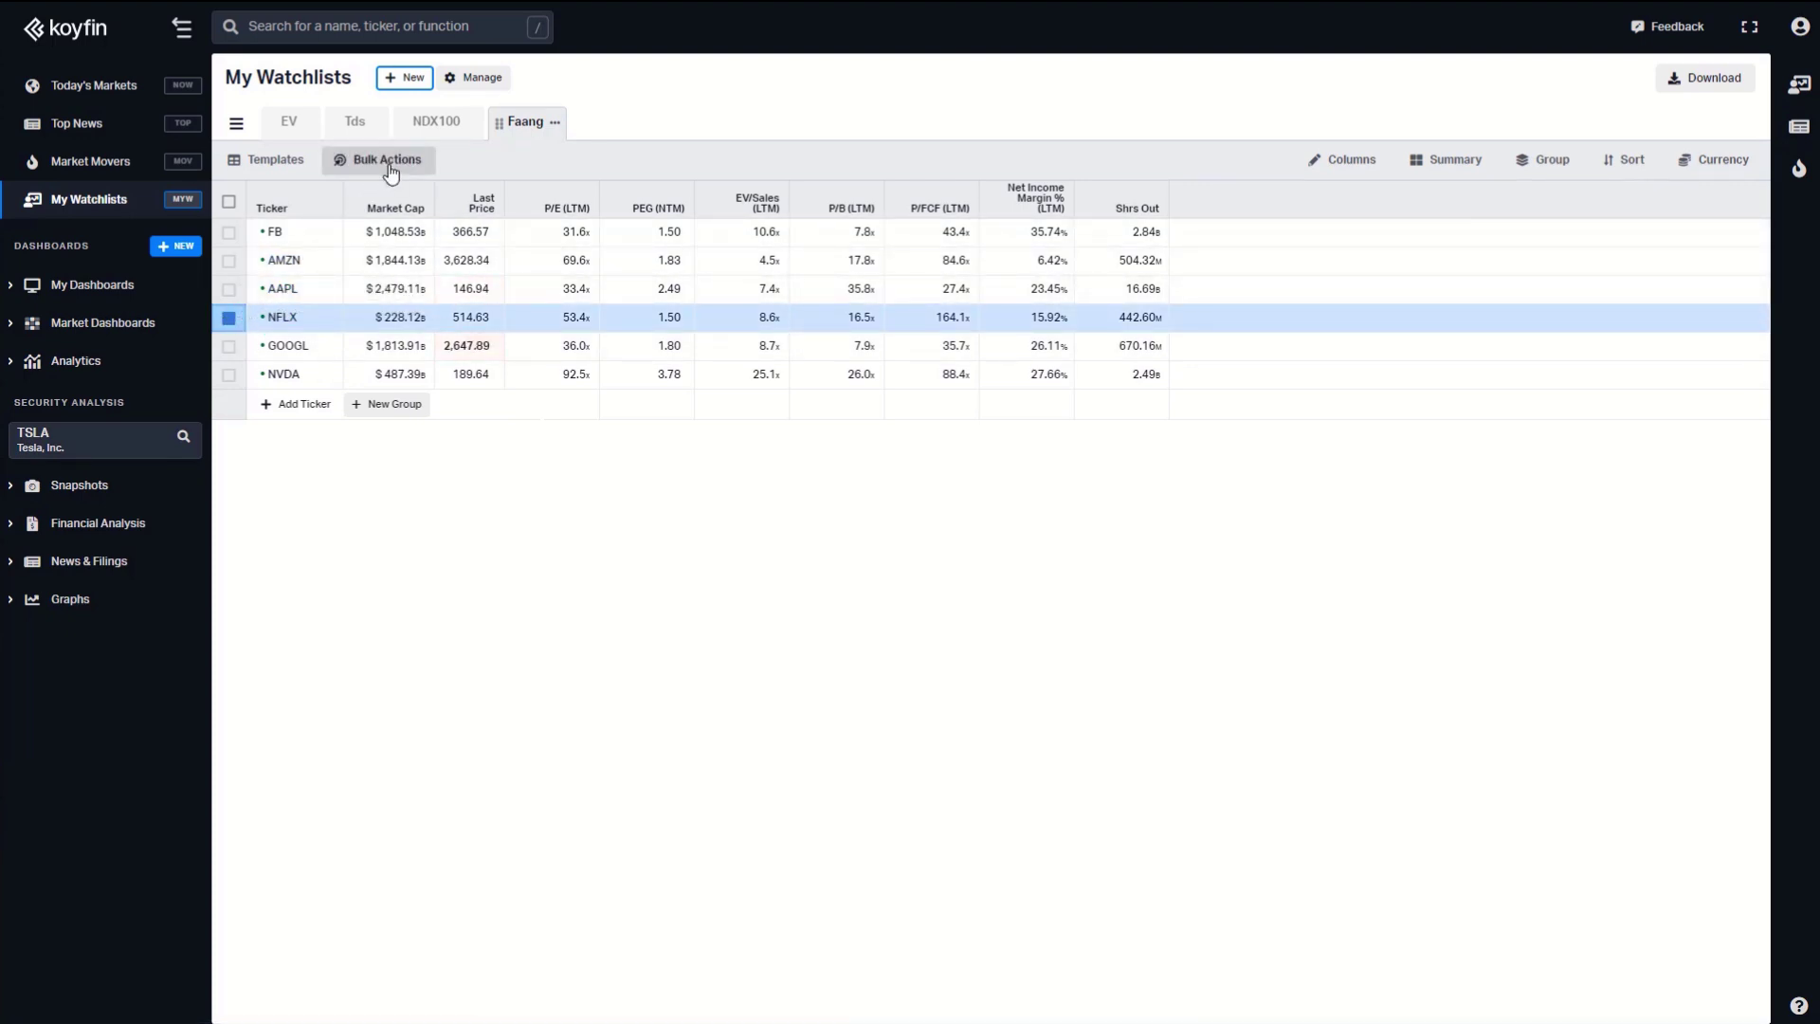
pyautogui.click(389, 169)
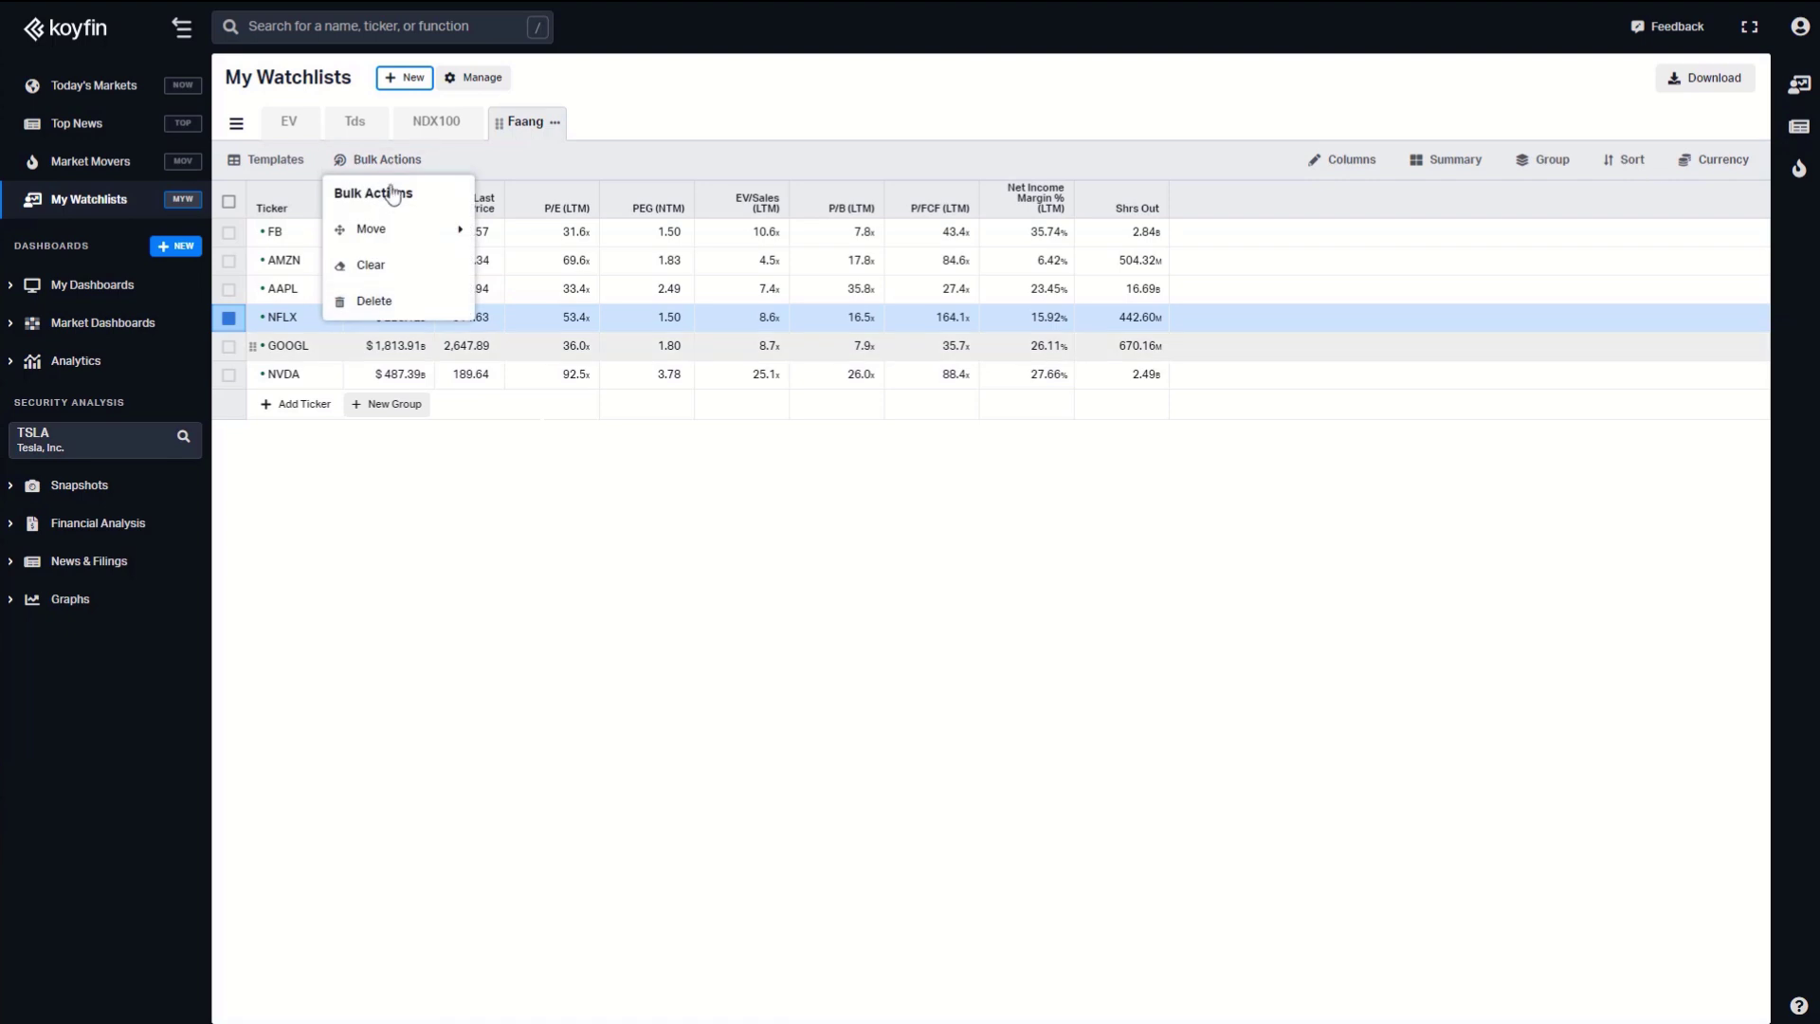
pyautogui.click(406, 310)
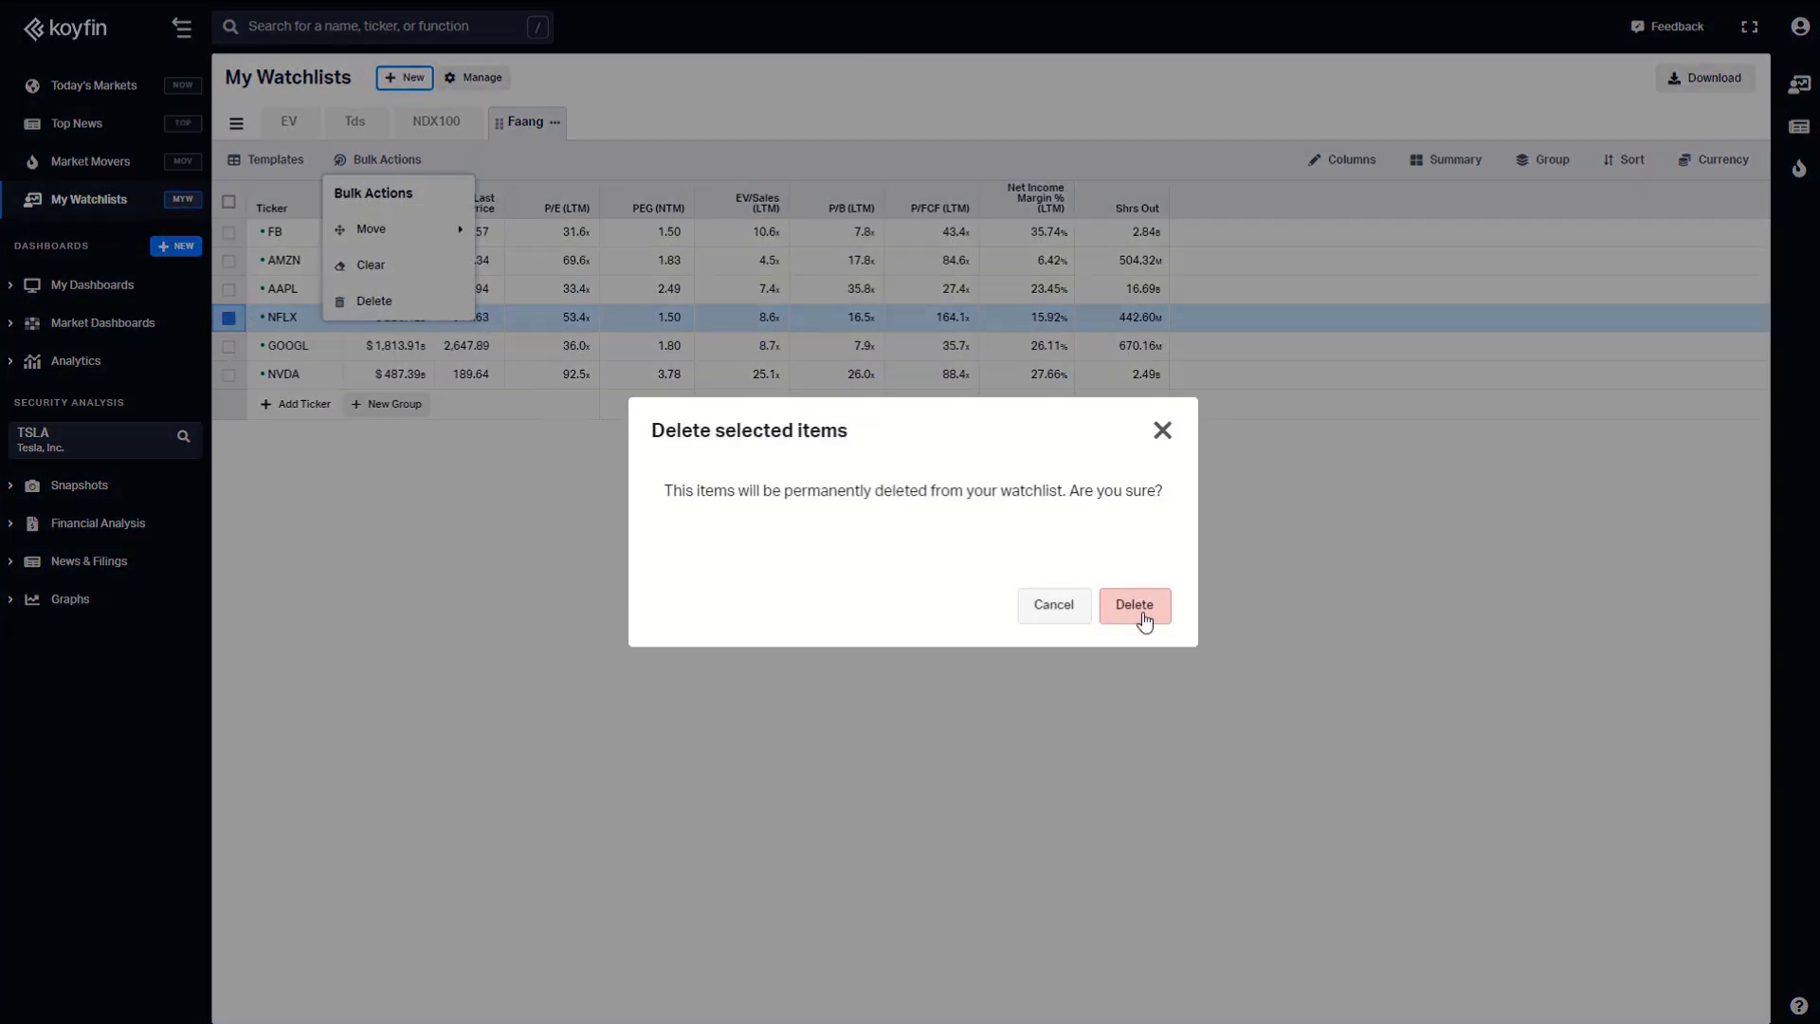
pyautogui.click(1141, 606)
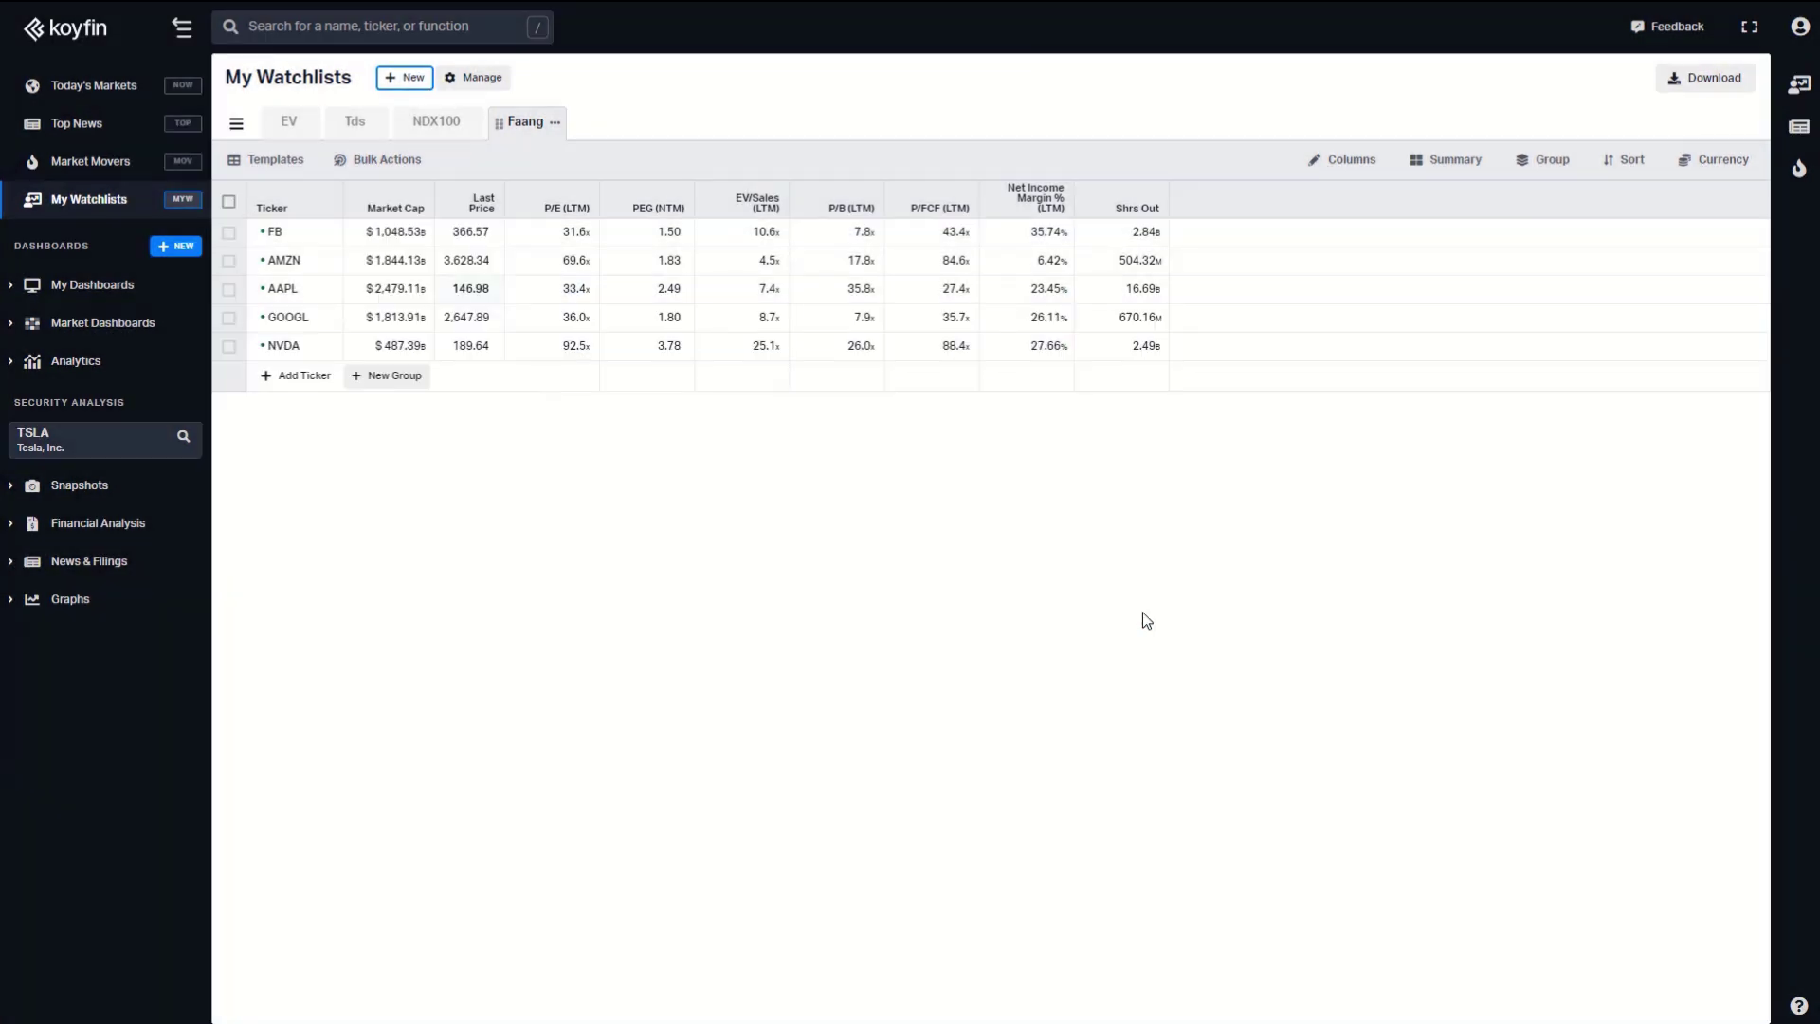
# Delete the GOOGL, AAPL and AMZN tickers from the Faang watchlist together as one bulk action.
pyautogui.click(228, 317)
pyautogui.click(229, 288)
pyautogui.click(228, 259)
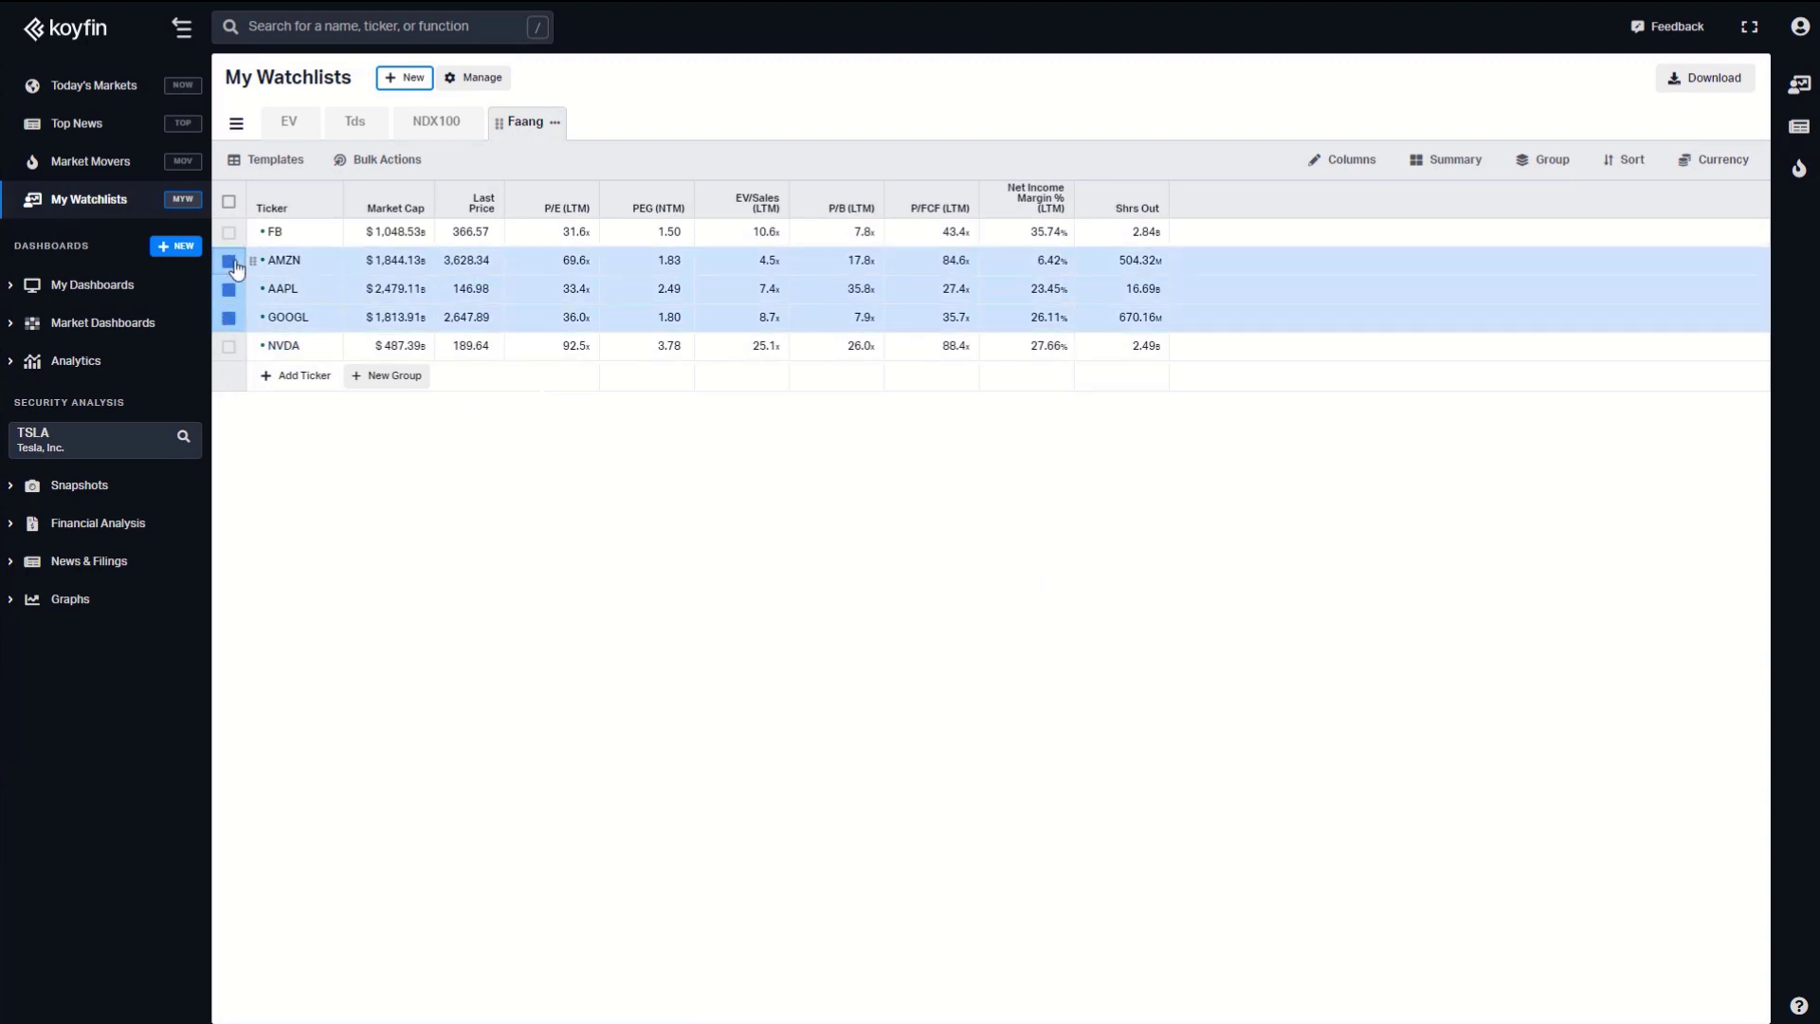
pyautogui.click(388, 161)
pyautogui.click(436, 304)
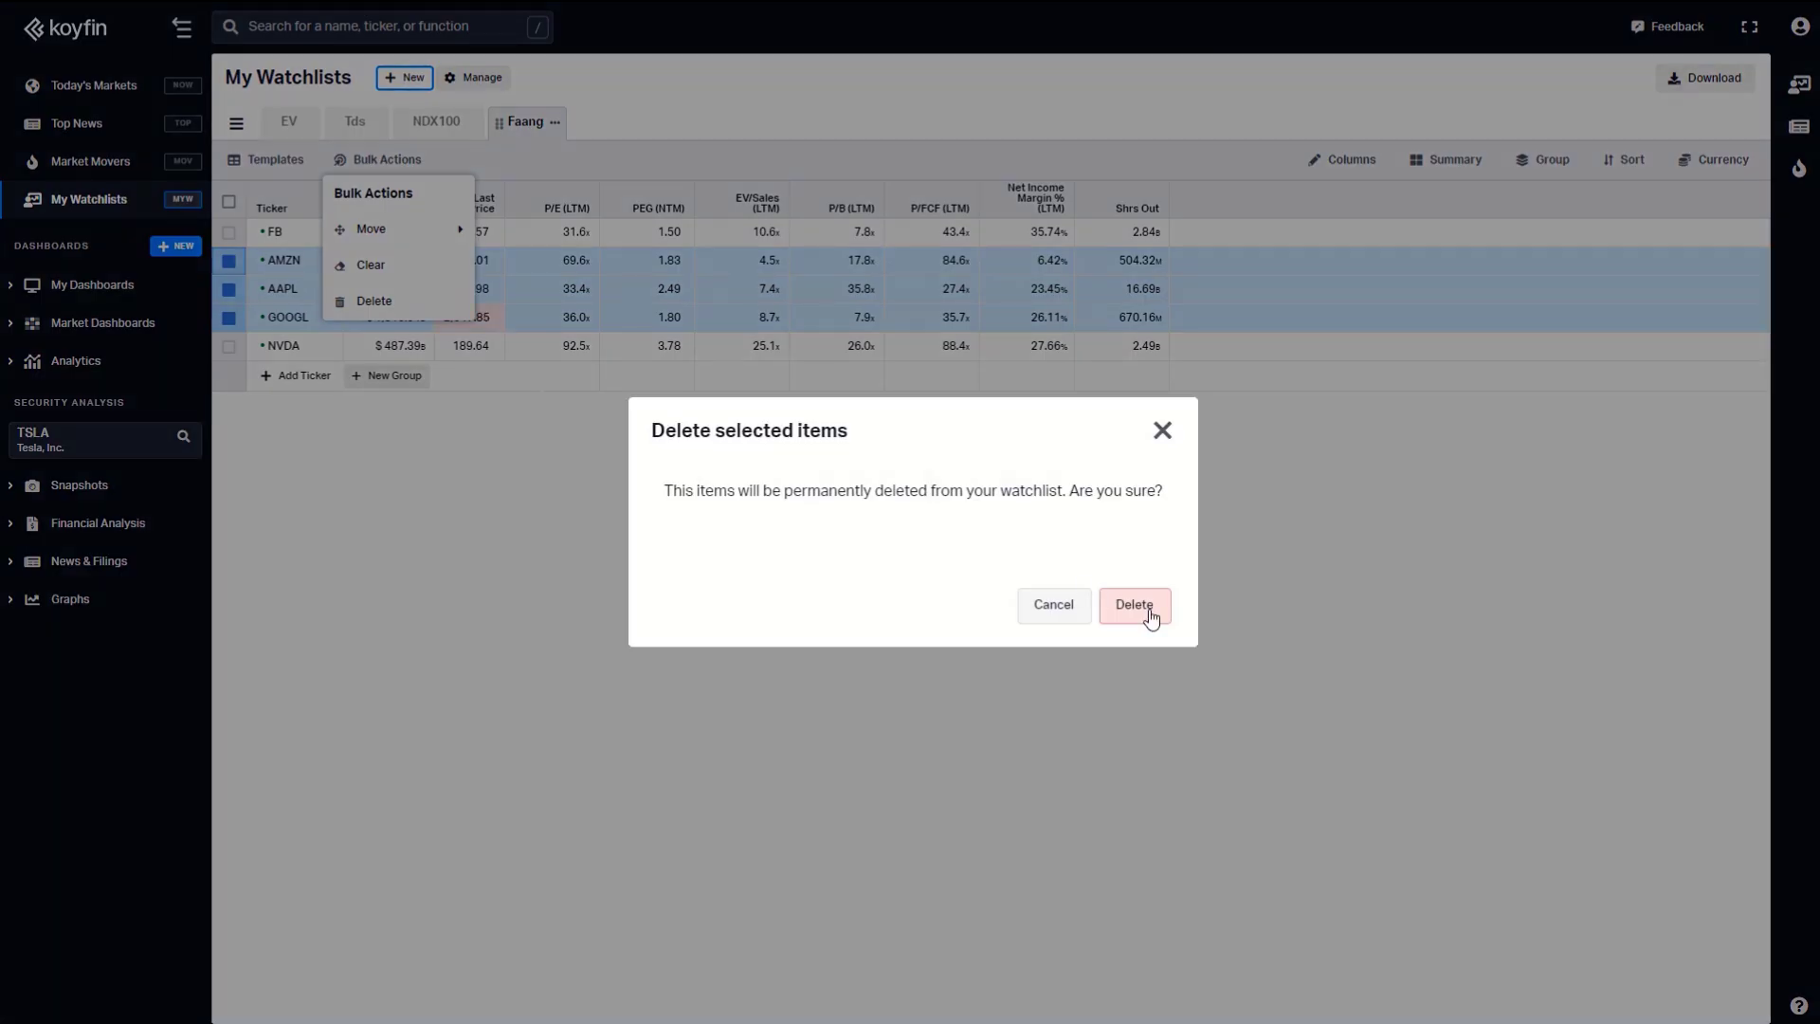
pyautogui.click(1151, 619)
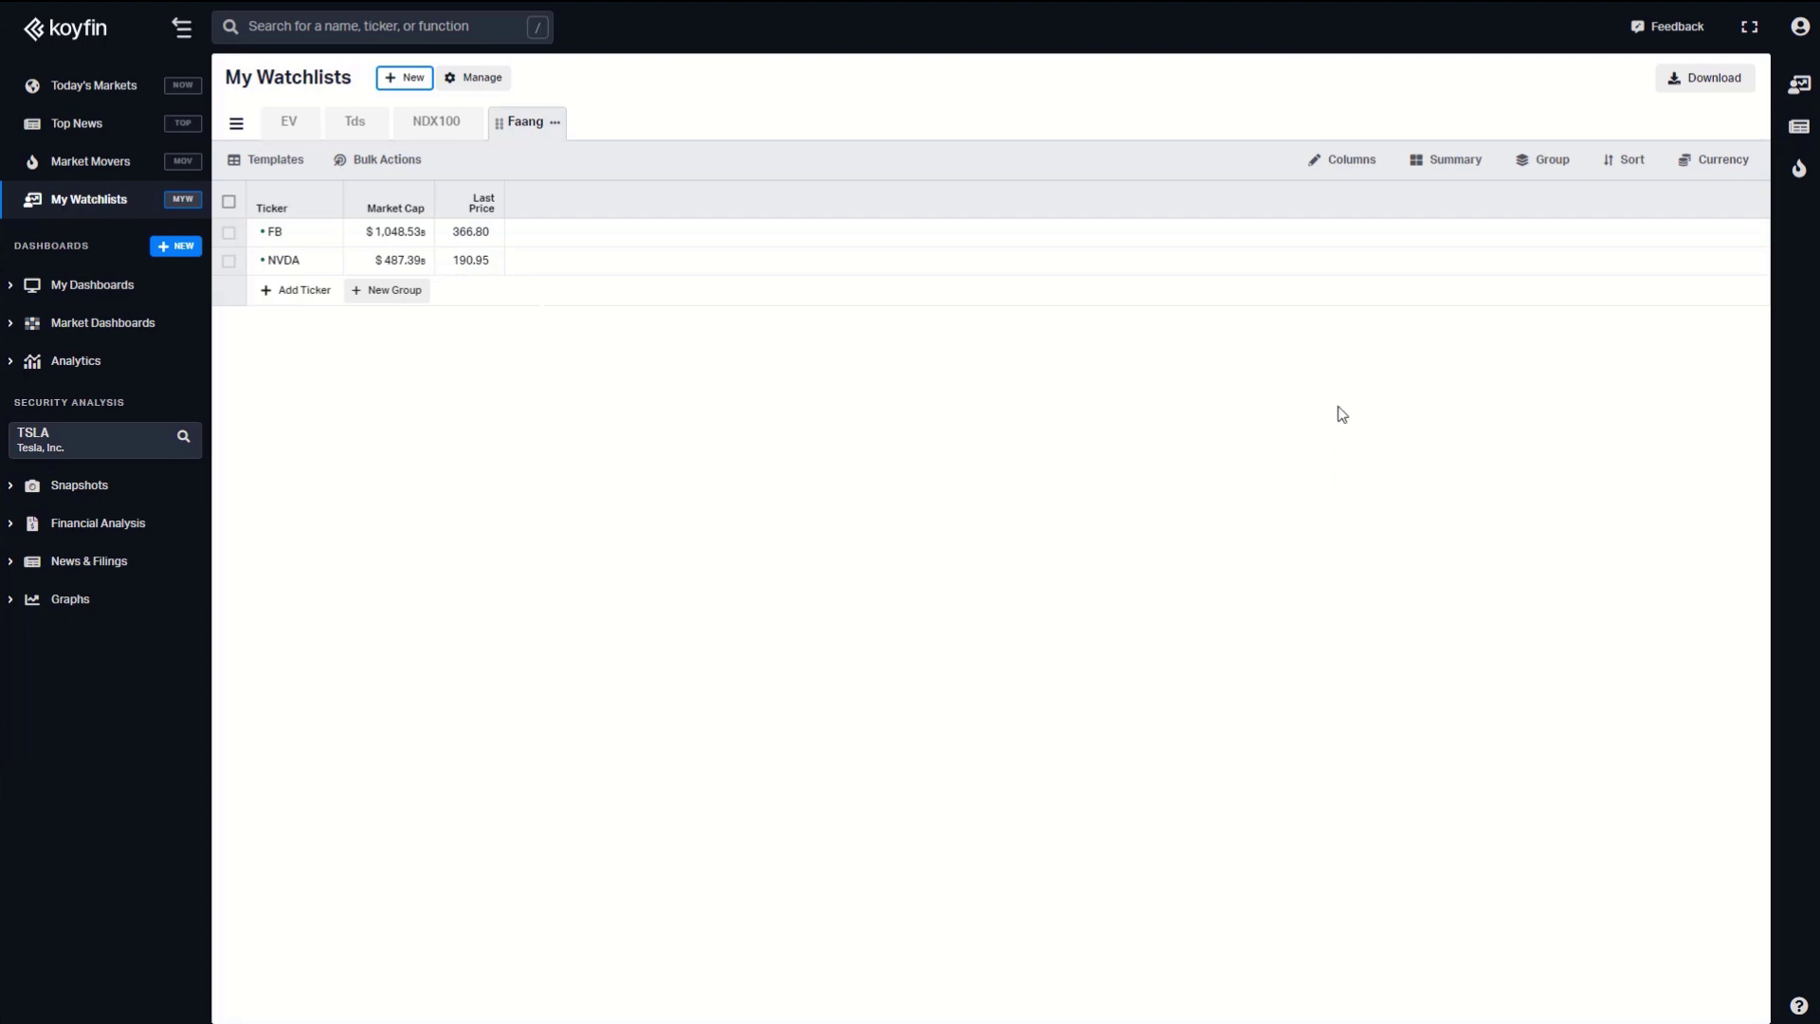
# Search the available columns for "net inc" and add Net Income Margin % for the last twelve months to the watchlist.
pyautogui.click(1339, 166)
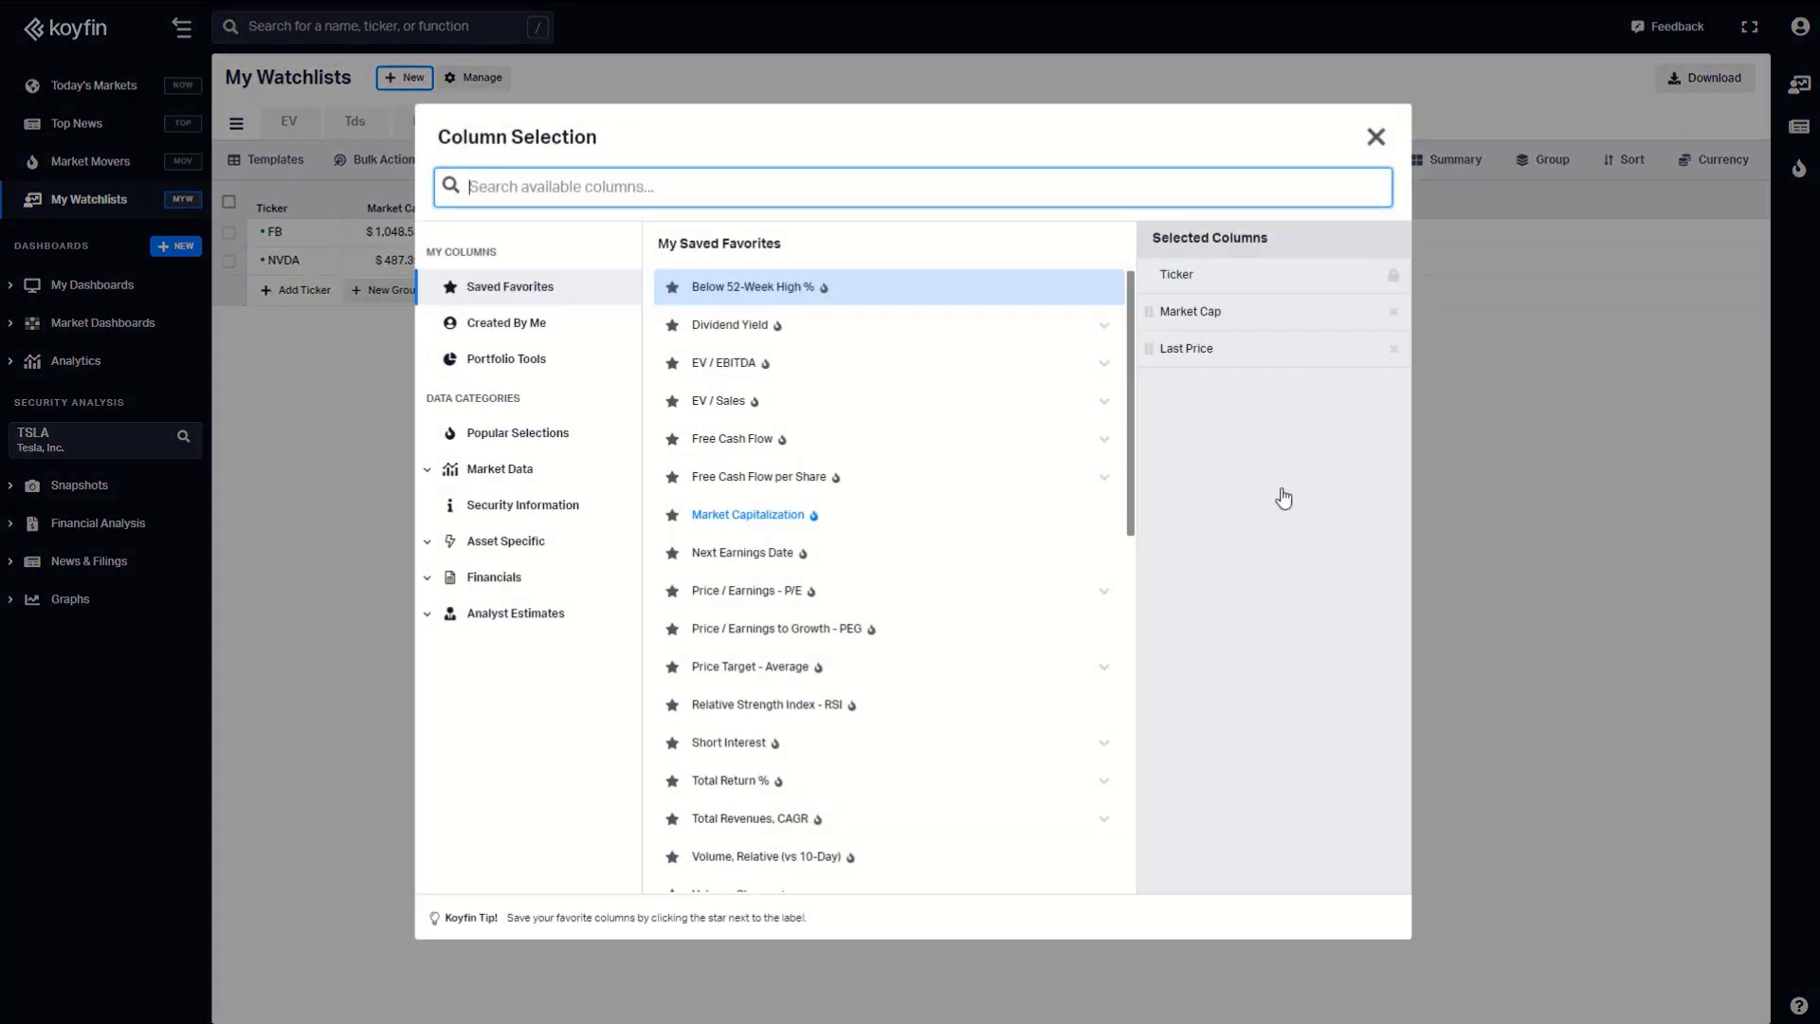
pyautogui.click(1253, 652)
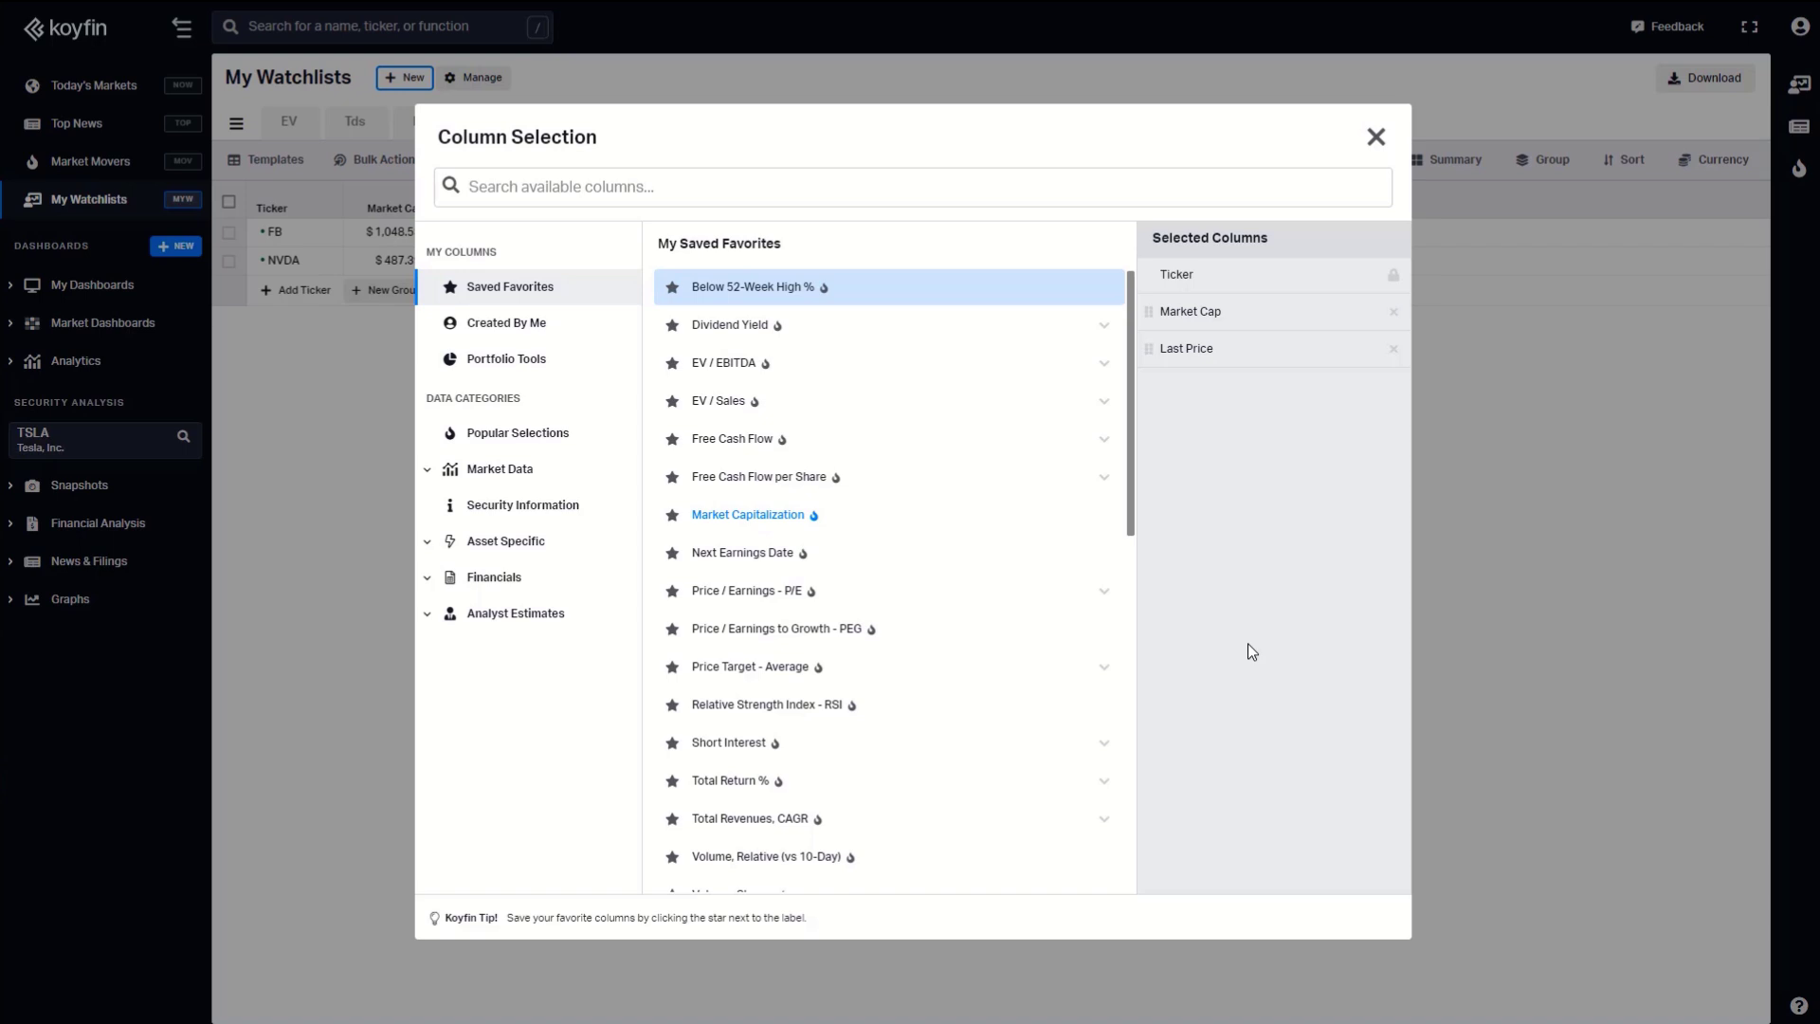
pyautogui.click(863, 199)
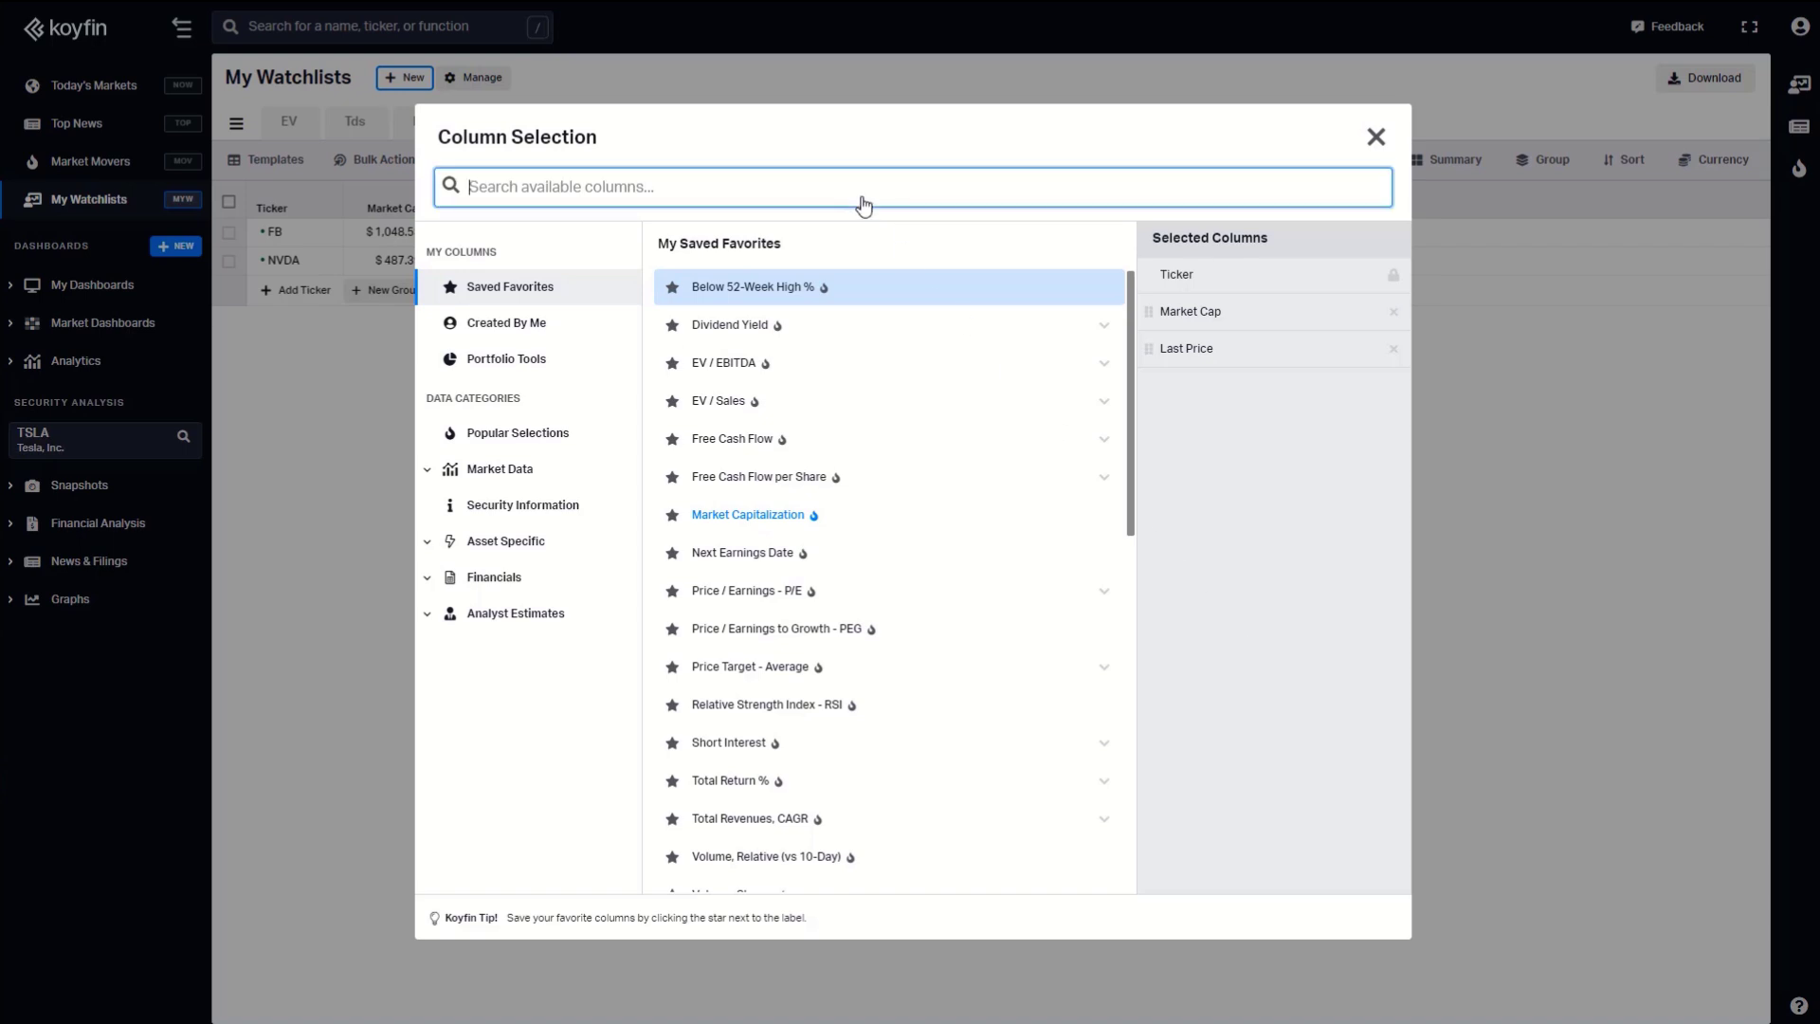
pyautogui.click(428, 578)
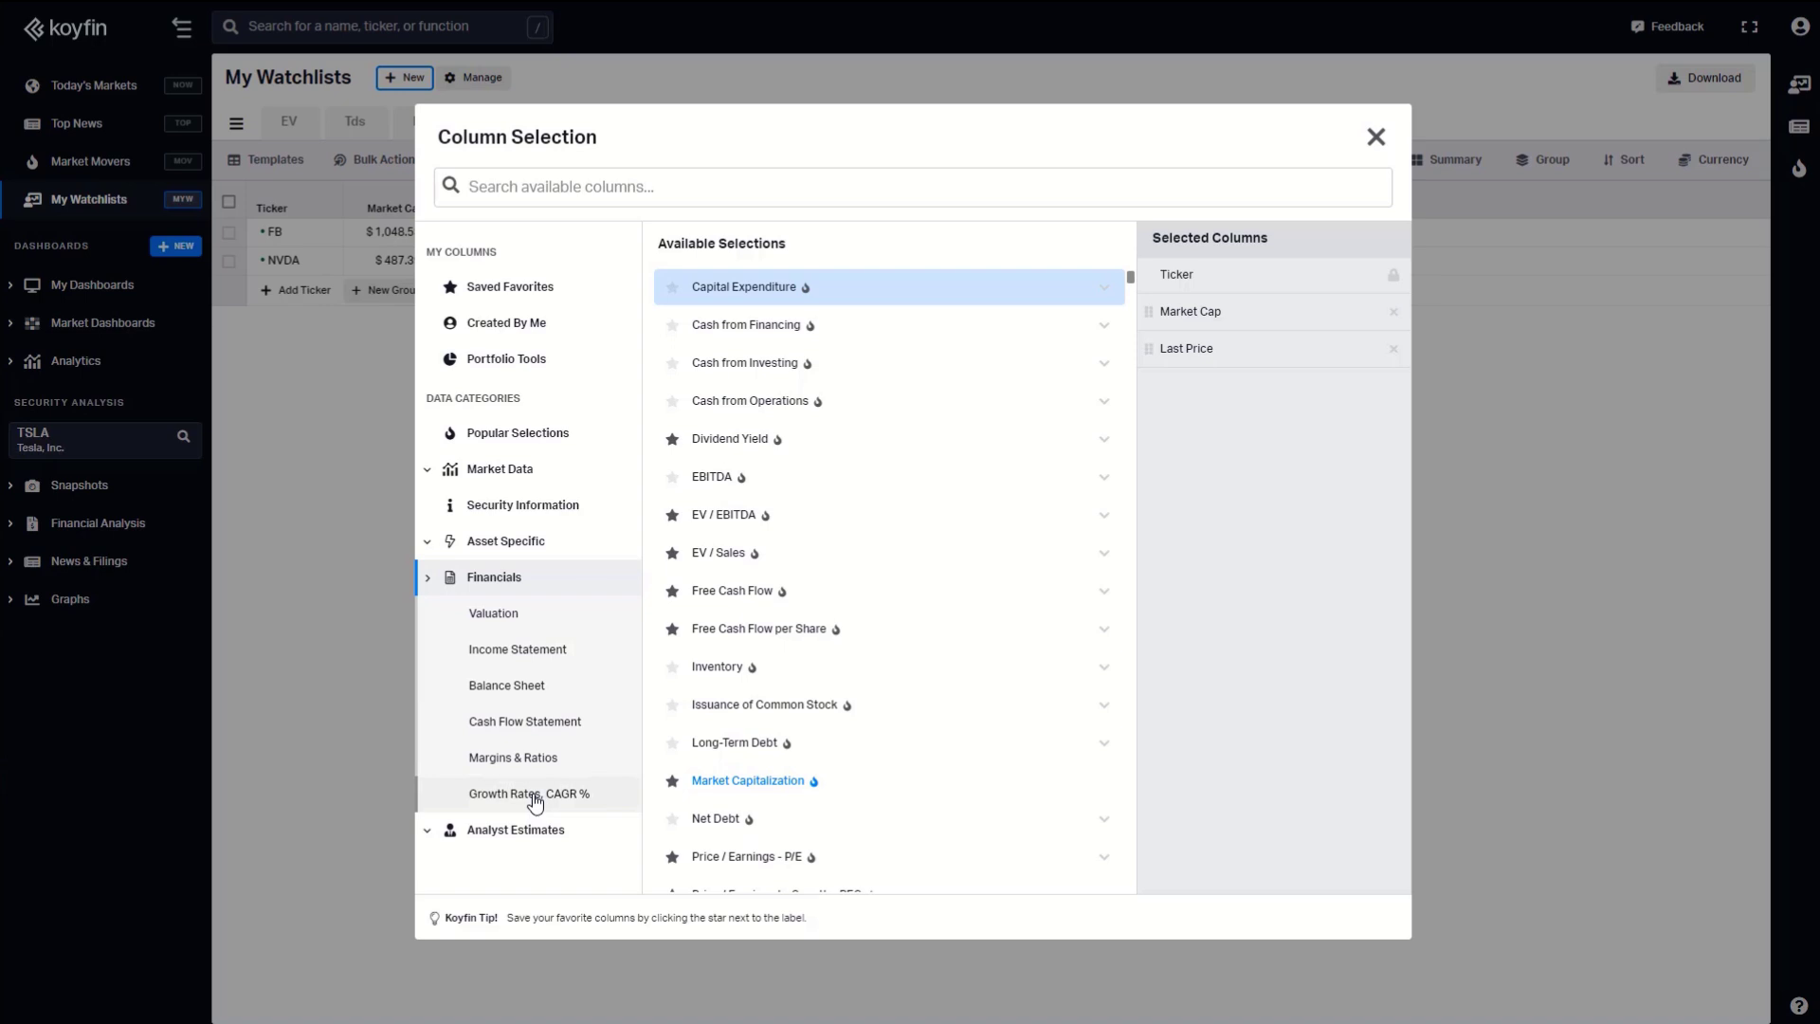
pyautogui.click(660, 205)
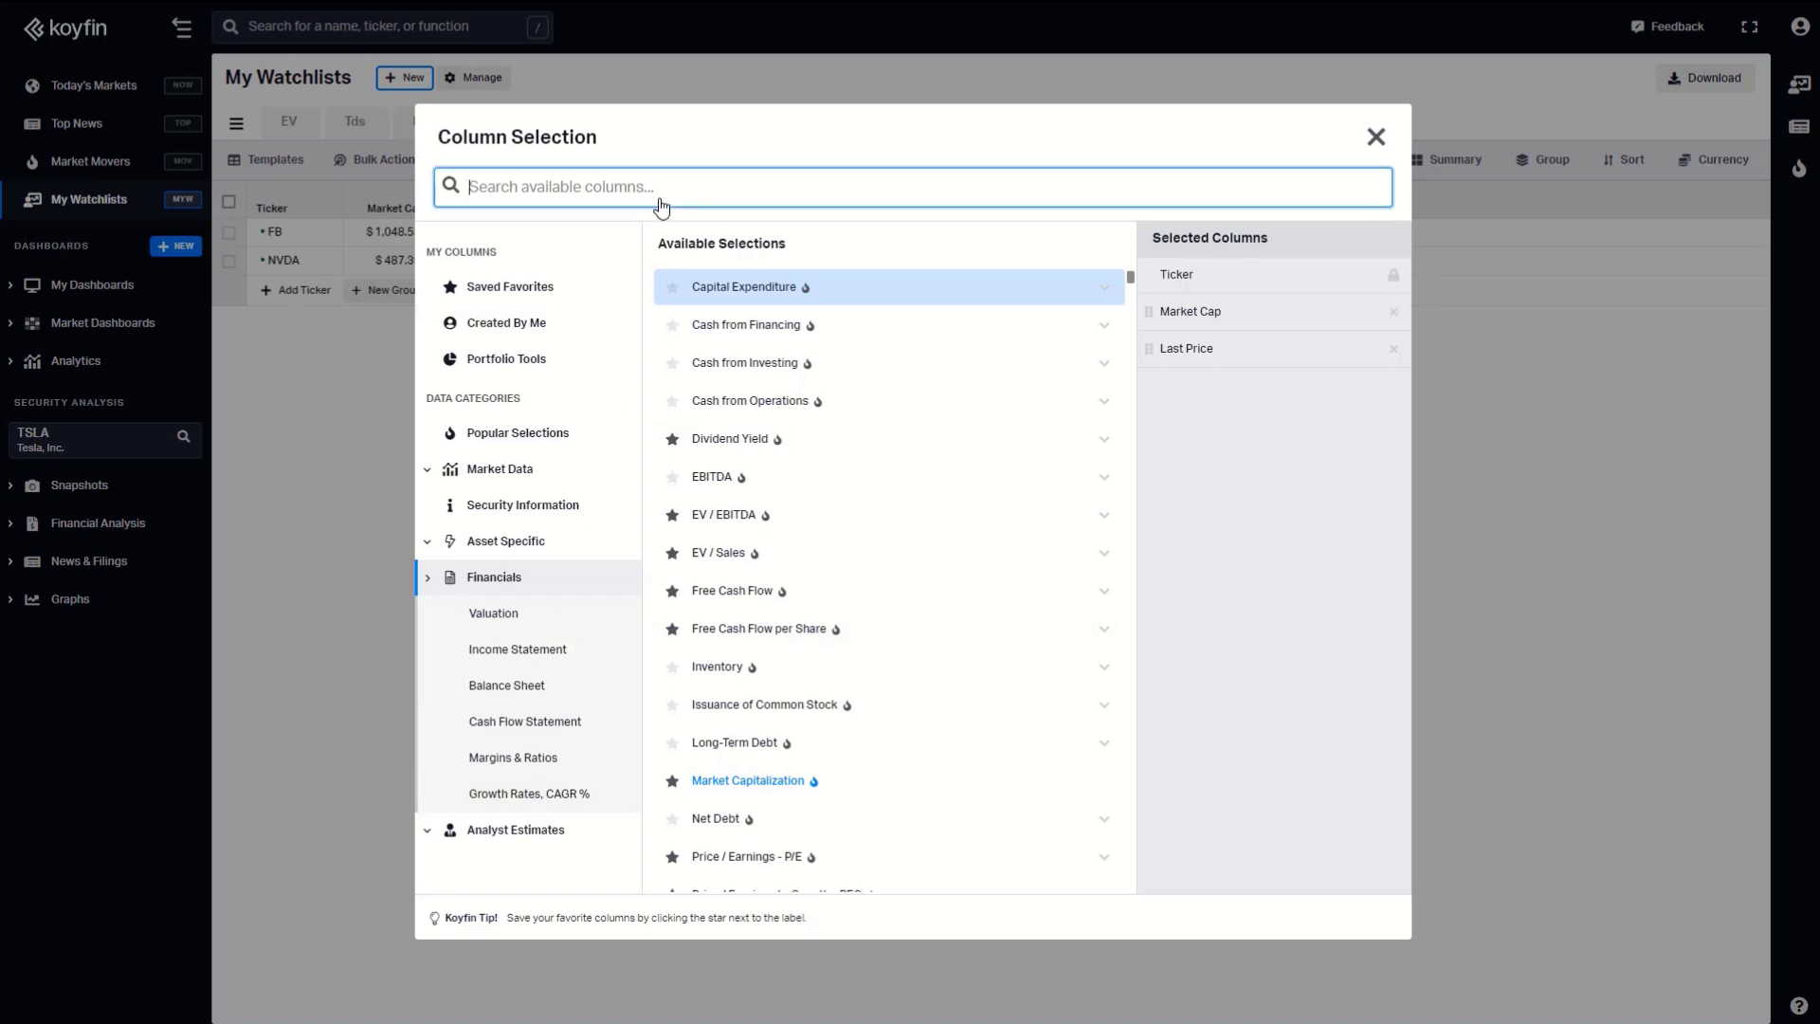
pyautogui.write('net inc')
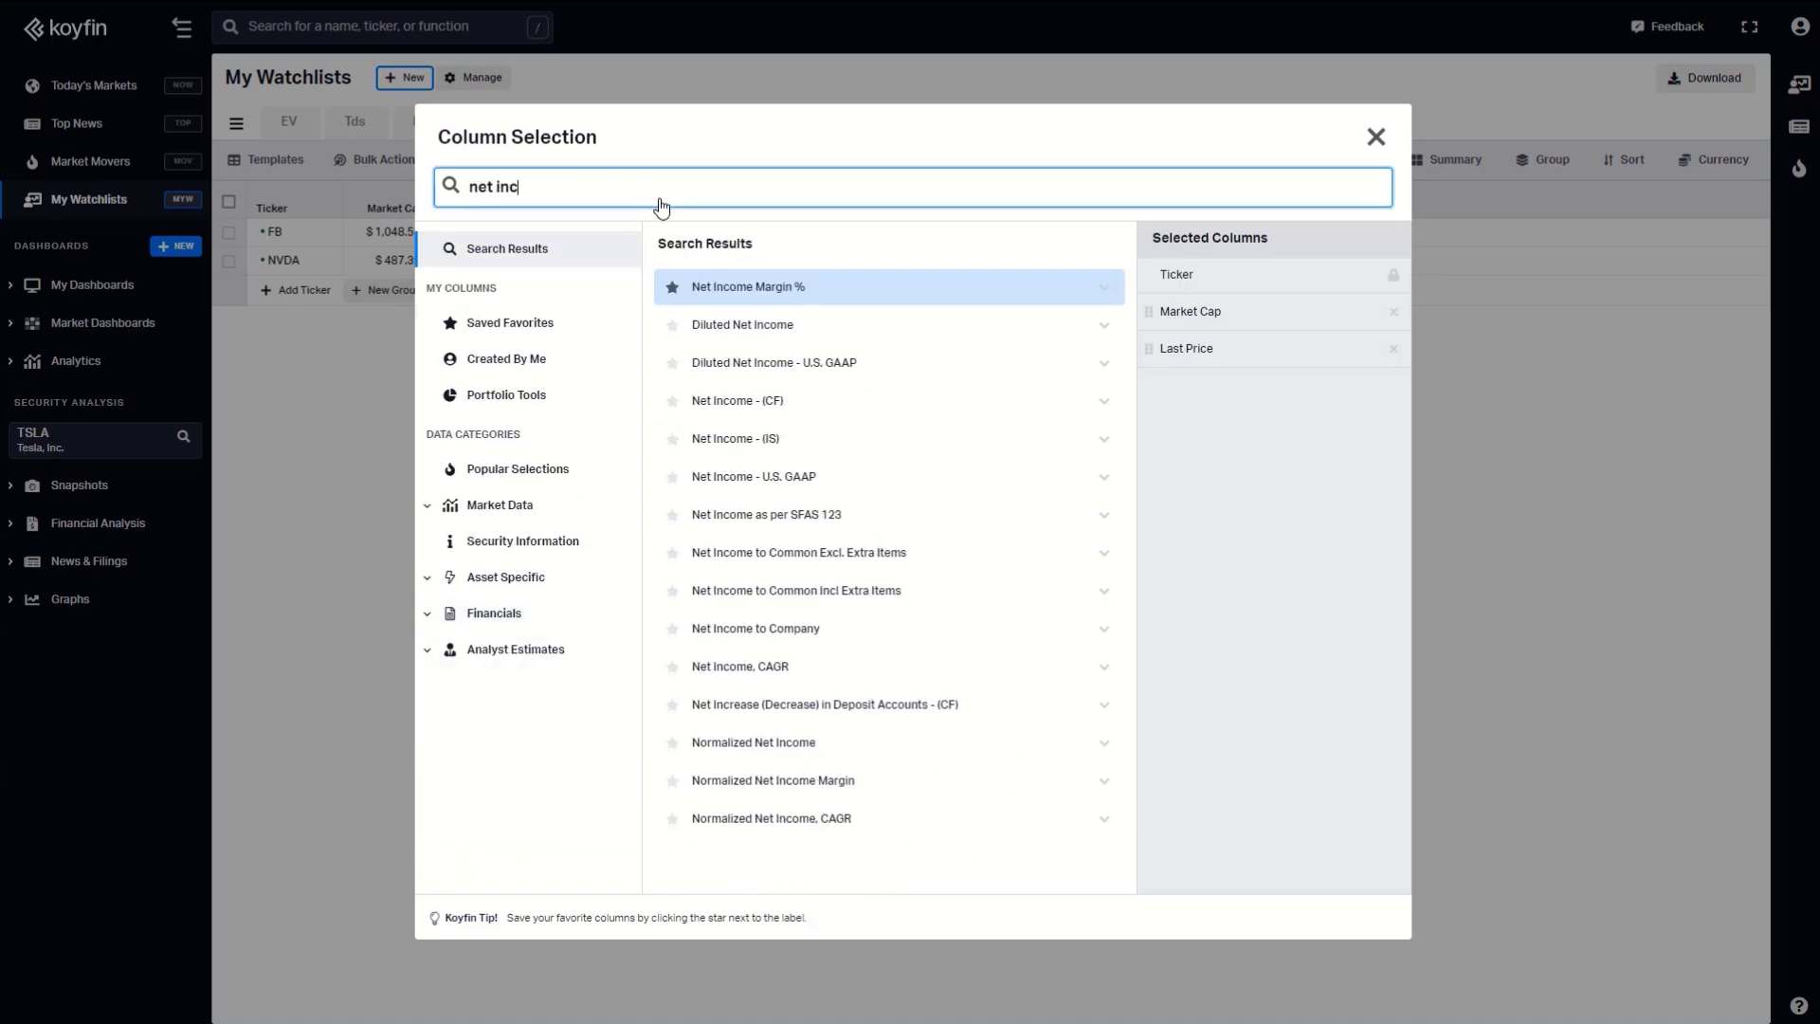
pyautogui.click(757, 295)
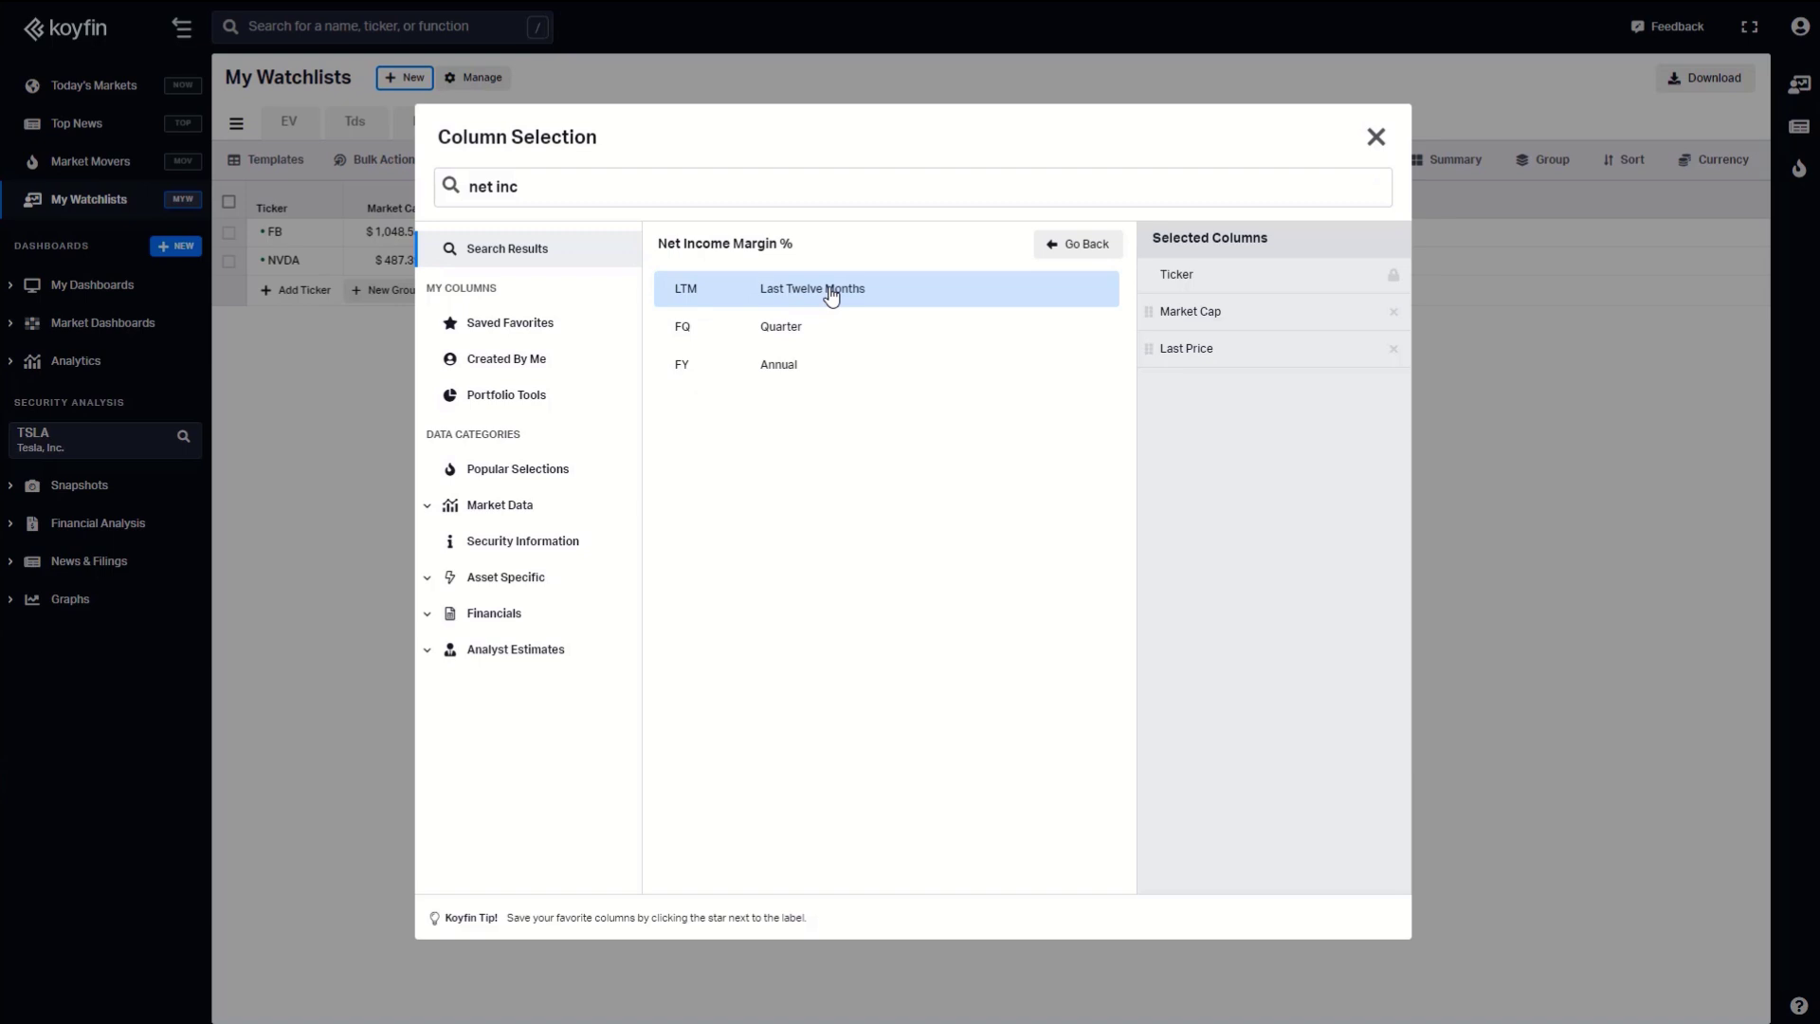
pyautogui.click(831, 295)
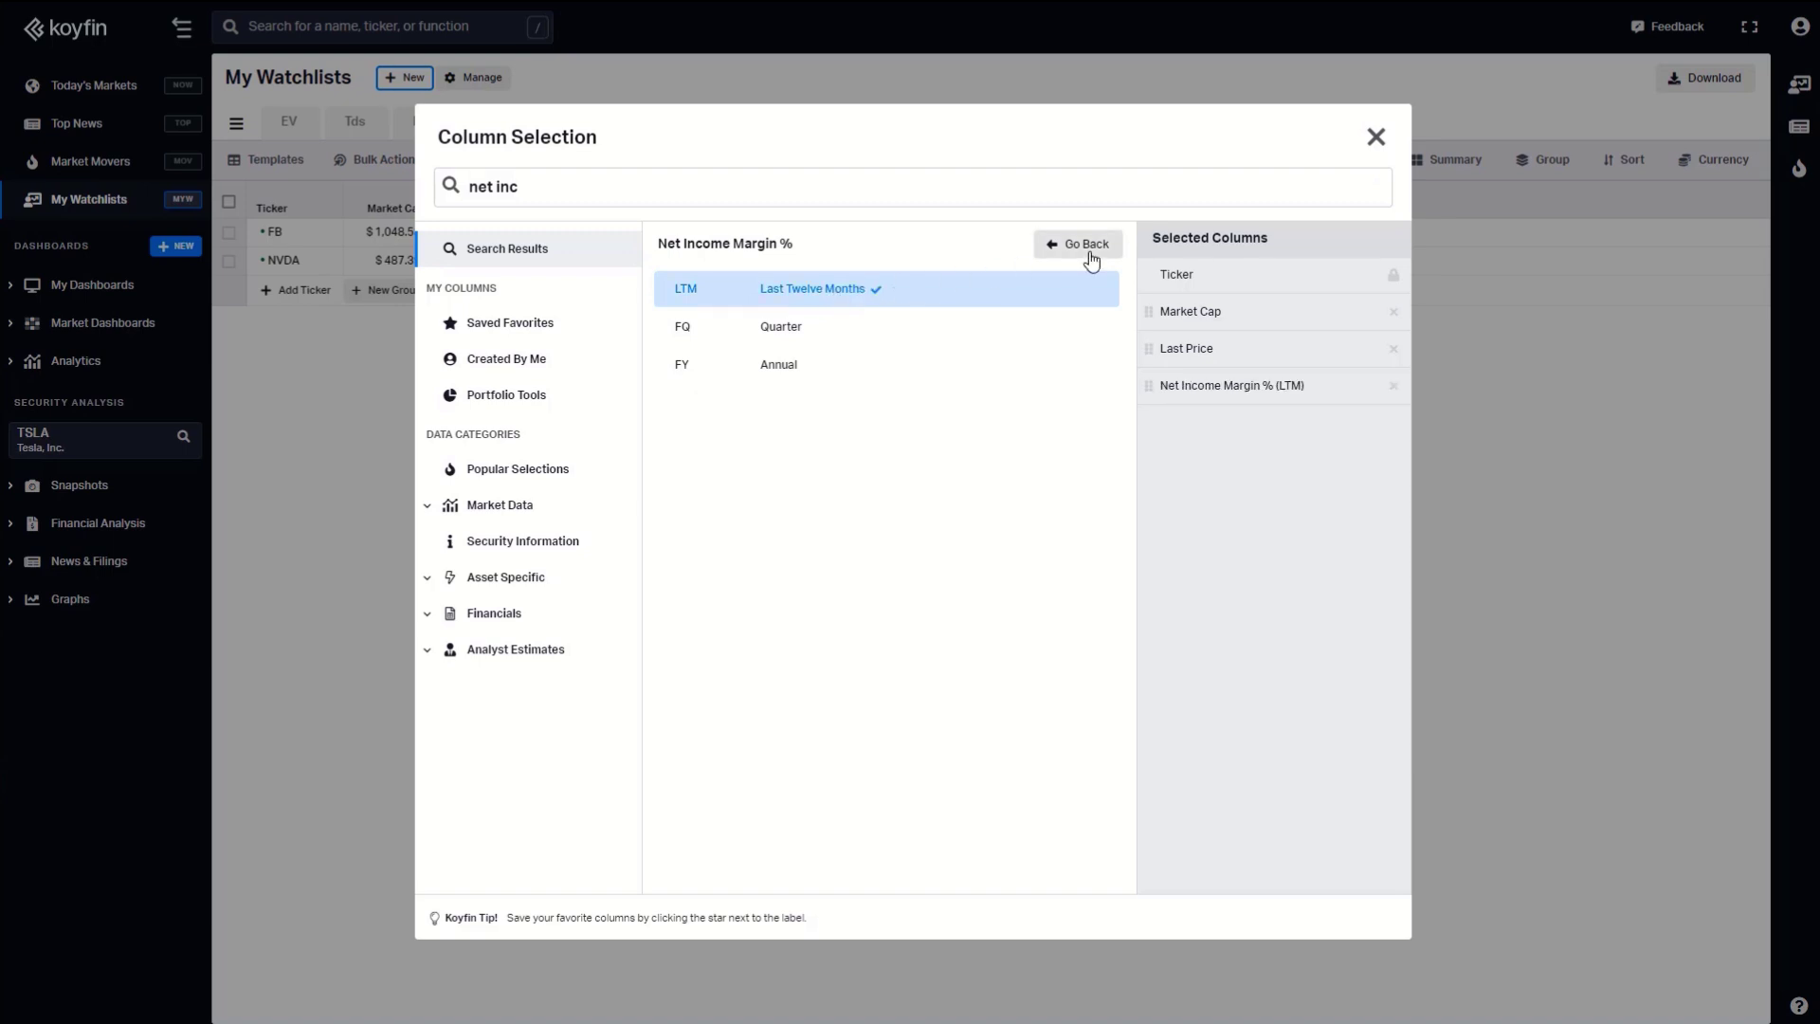
pyautogui.click(1083, 248)
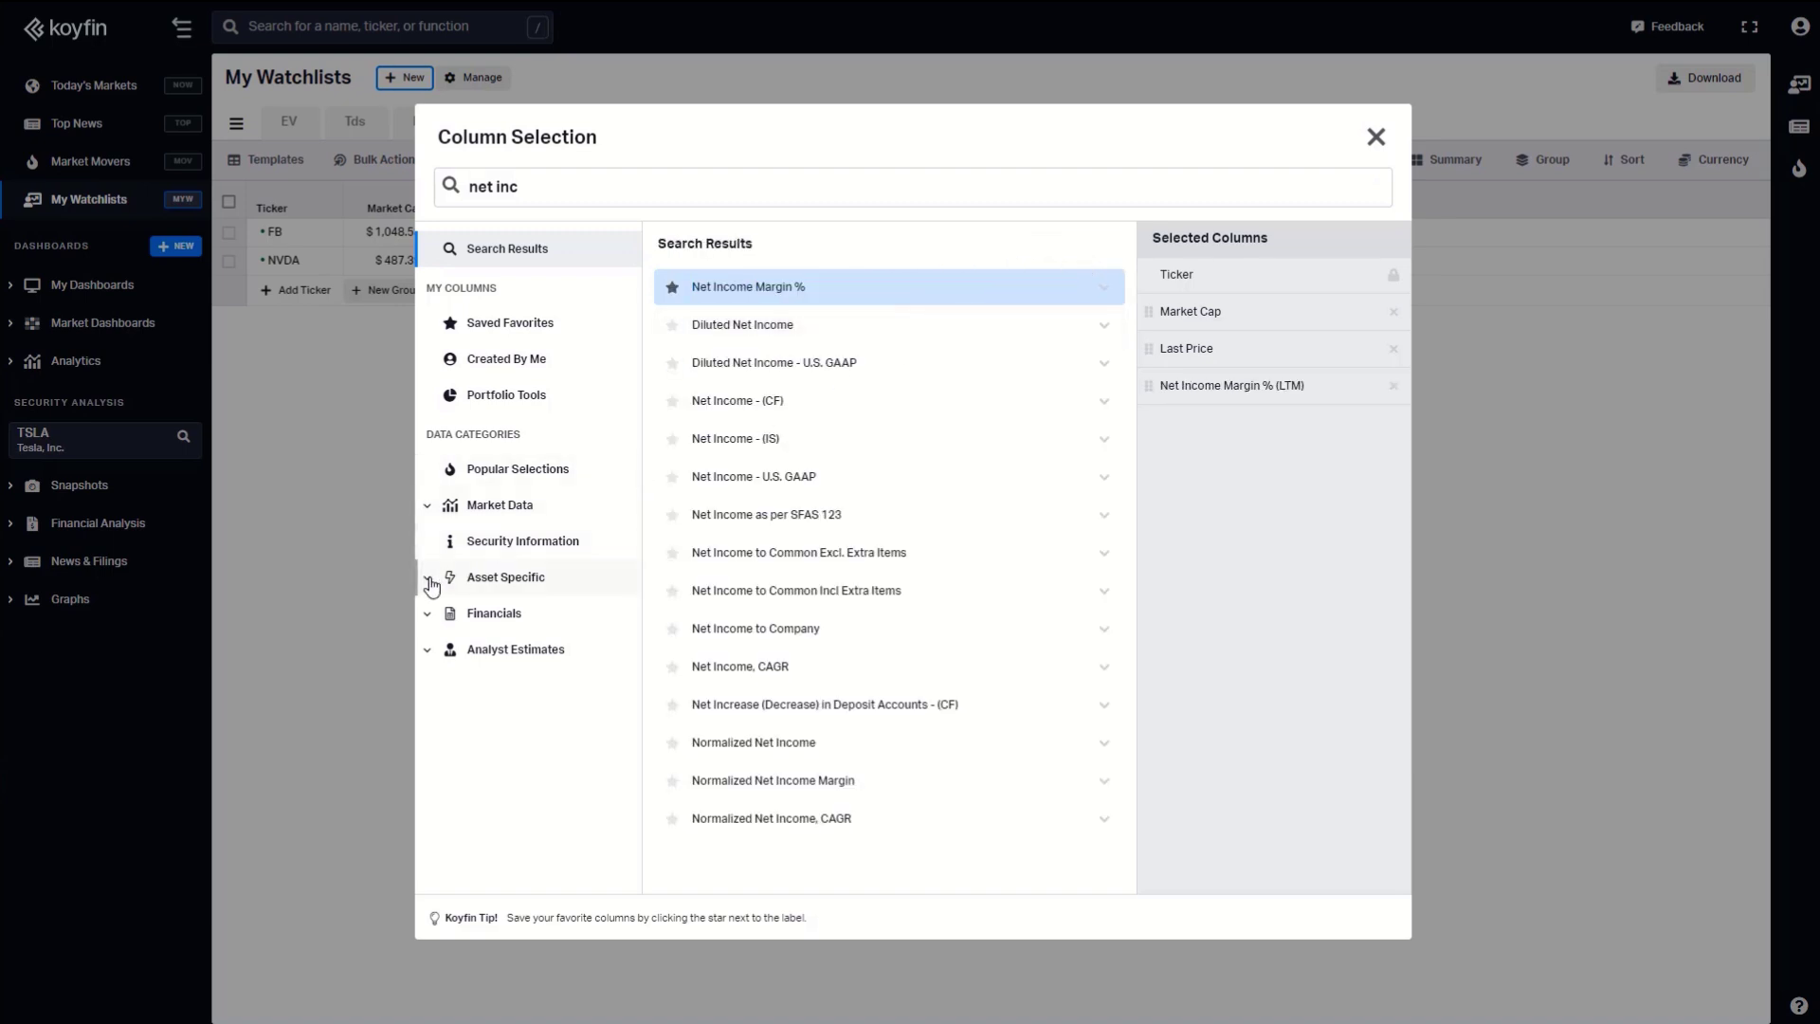
# Add the Price / Earnings - P/E column for the last twelve months from the Valuation category of Financials.
pyautogui.click(428, 615)
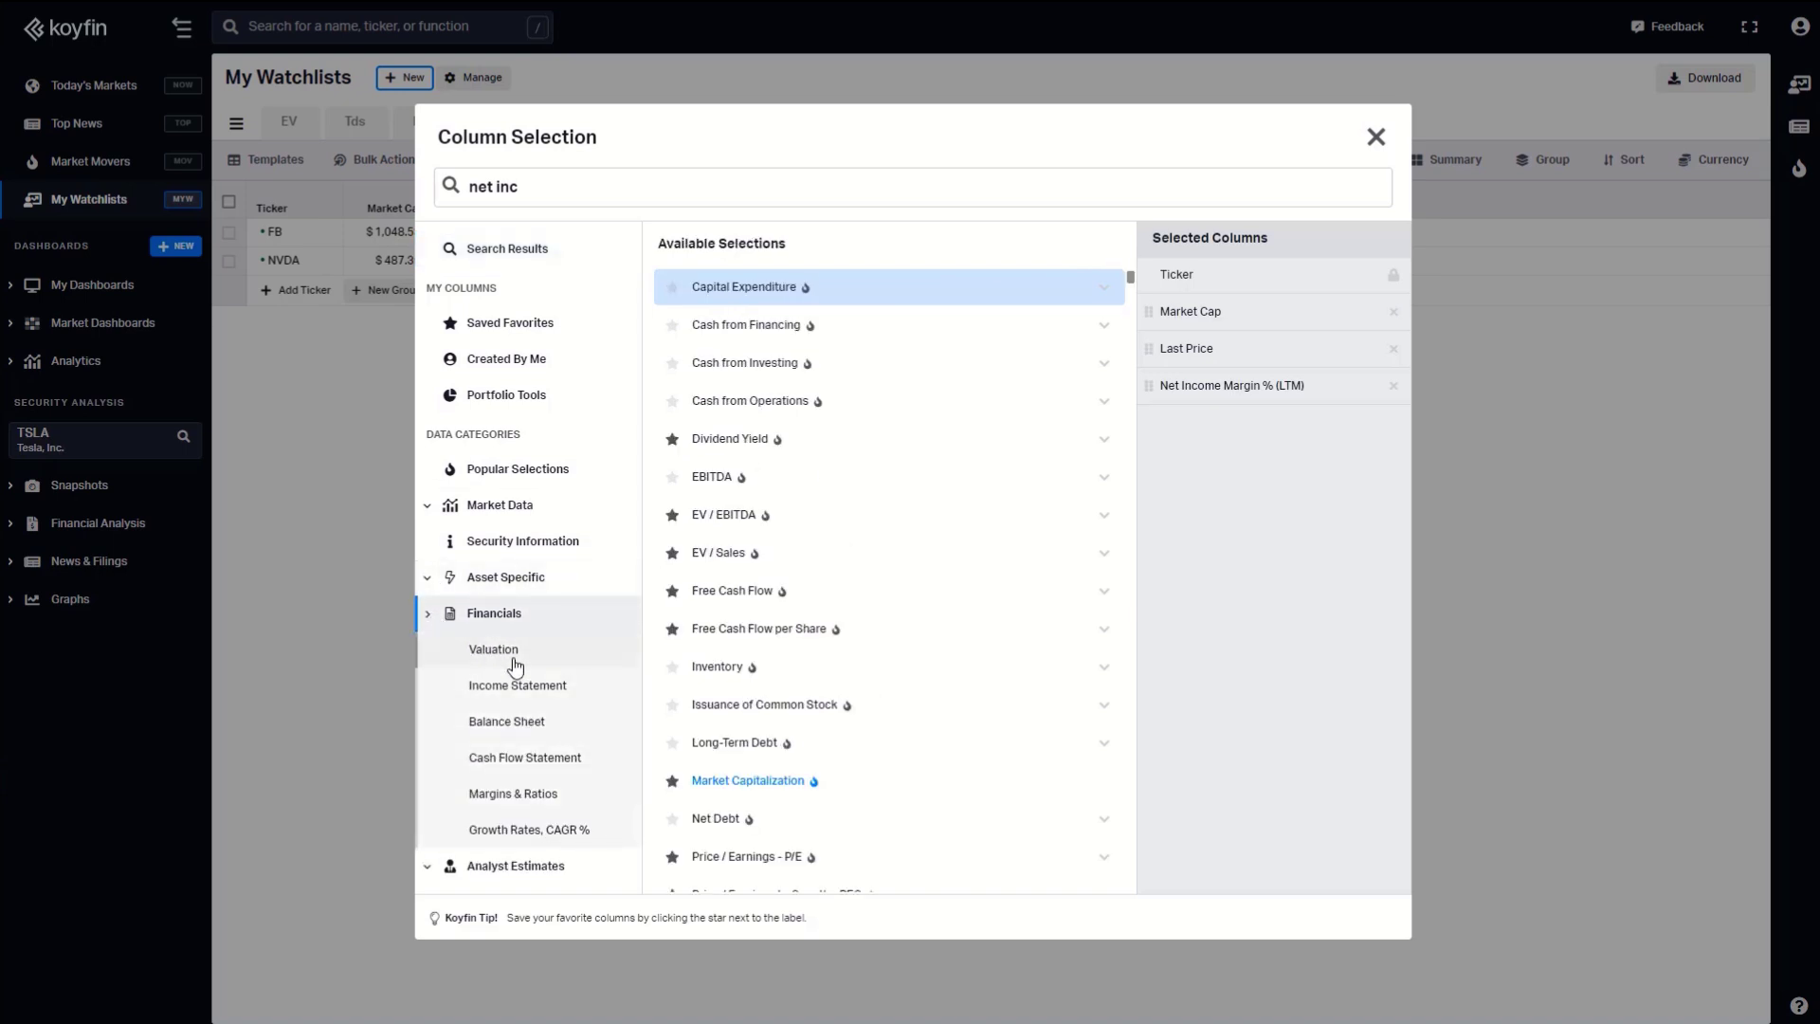
pyautogui.click(513, 664)
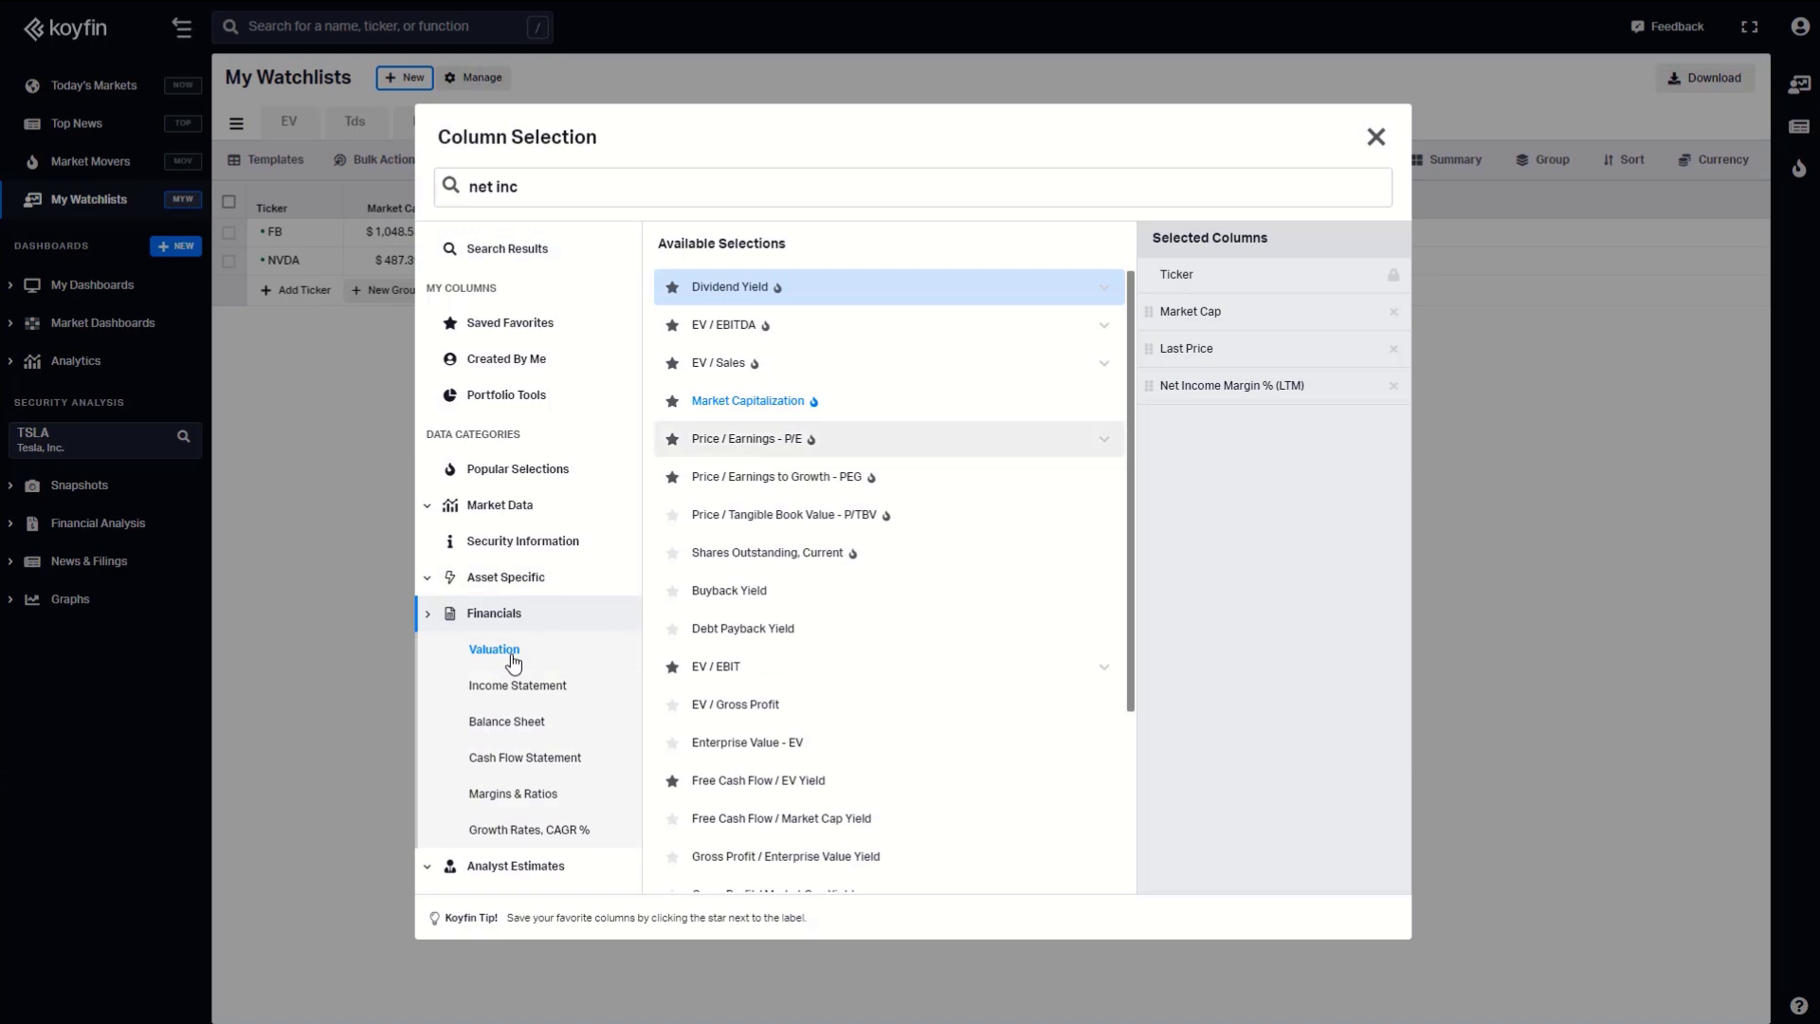
pyautogui.click(1105, 444)
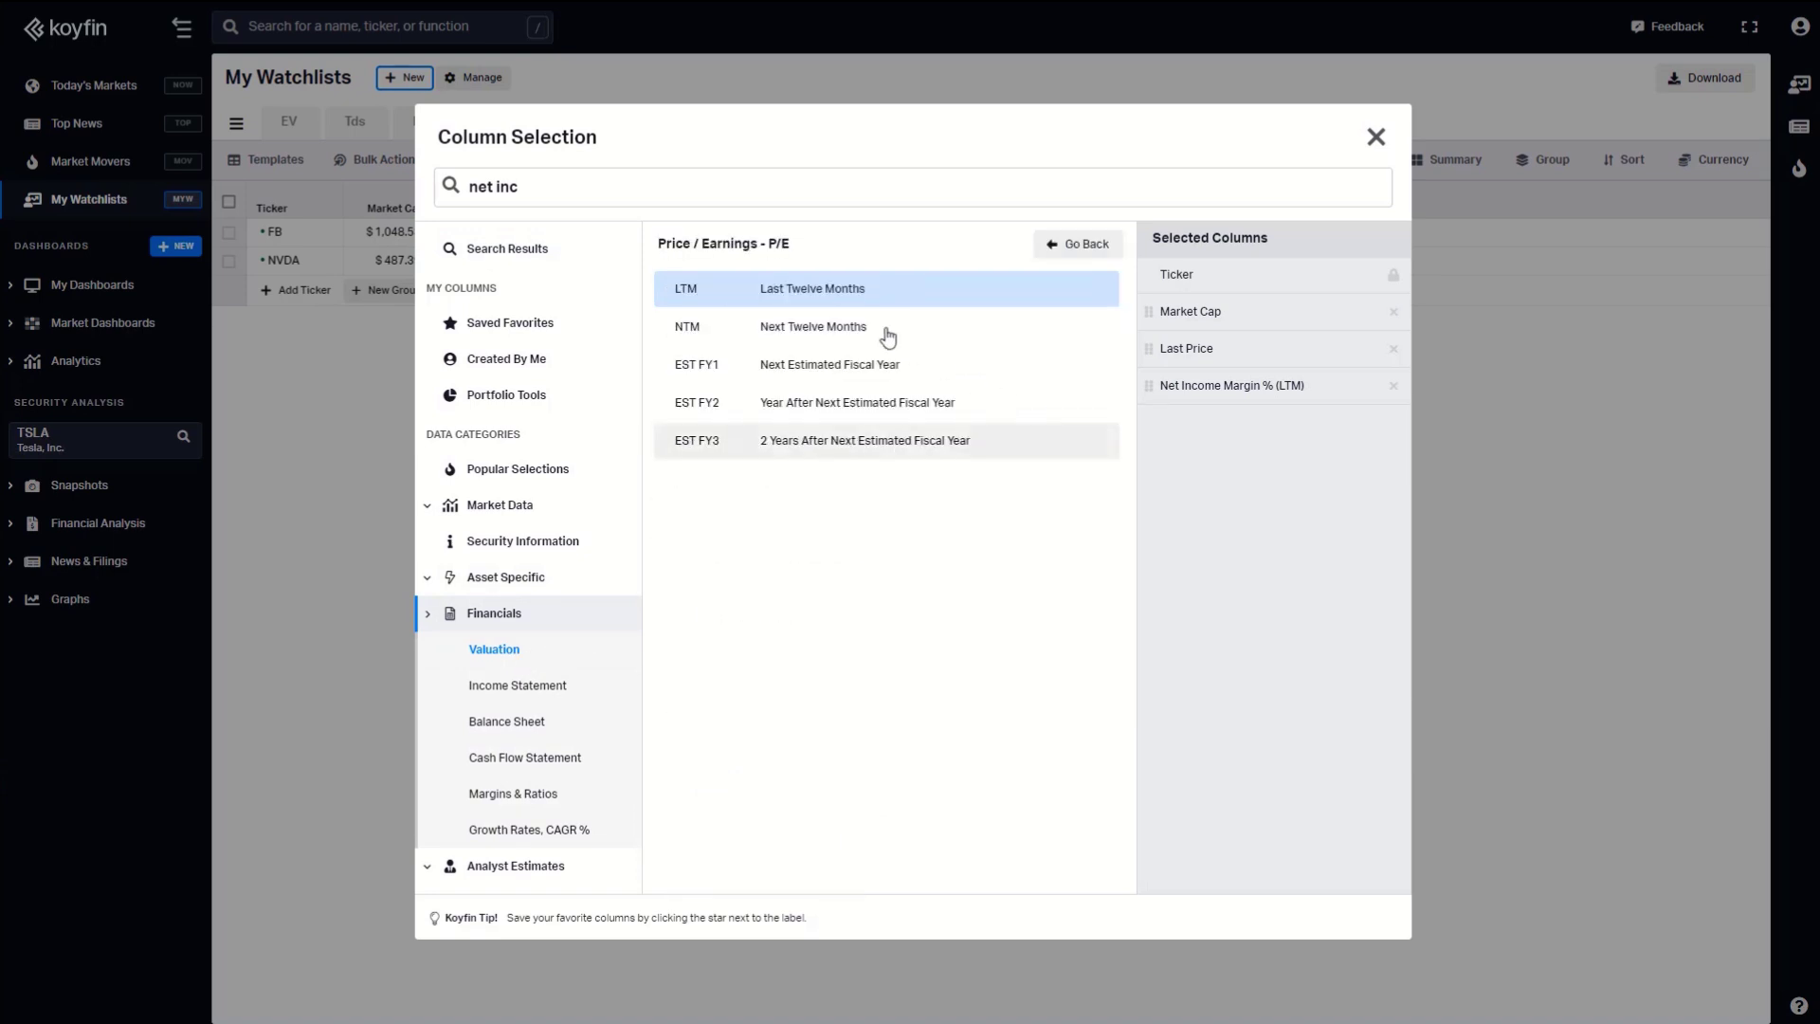
pyautogui.click(840, 309)
pyautogui.click(1071, 246)
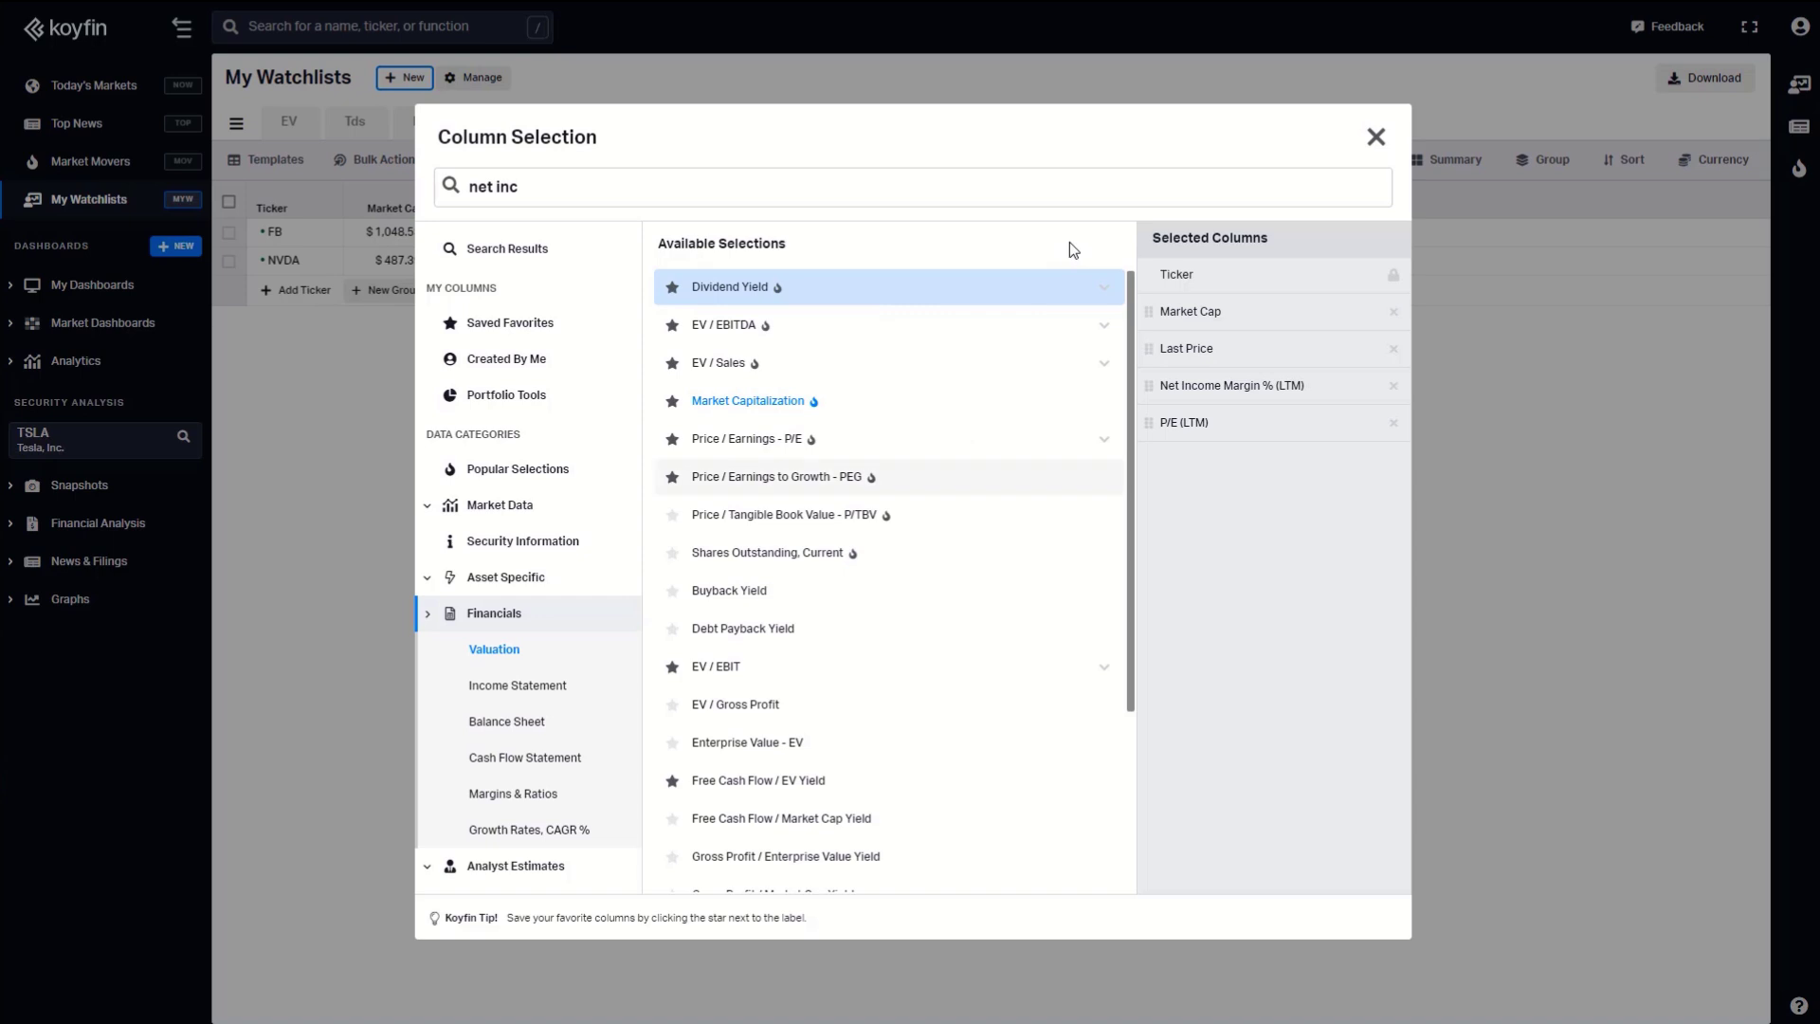
# Add the Price / Sales - P/S column for the last twelve months and close the column selection.
pyautogui.scroll(-3, 1070, 249)
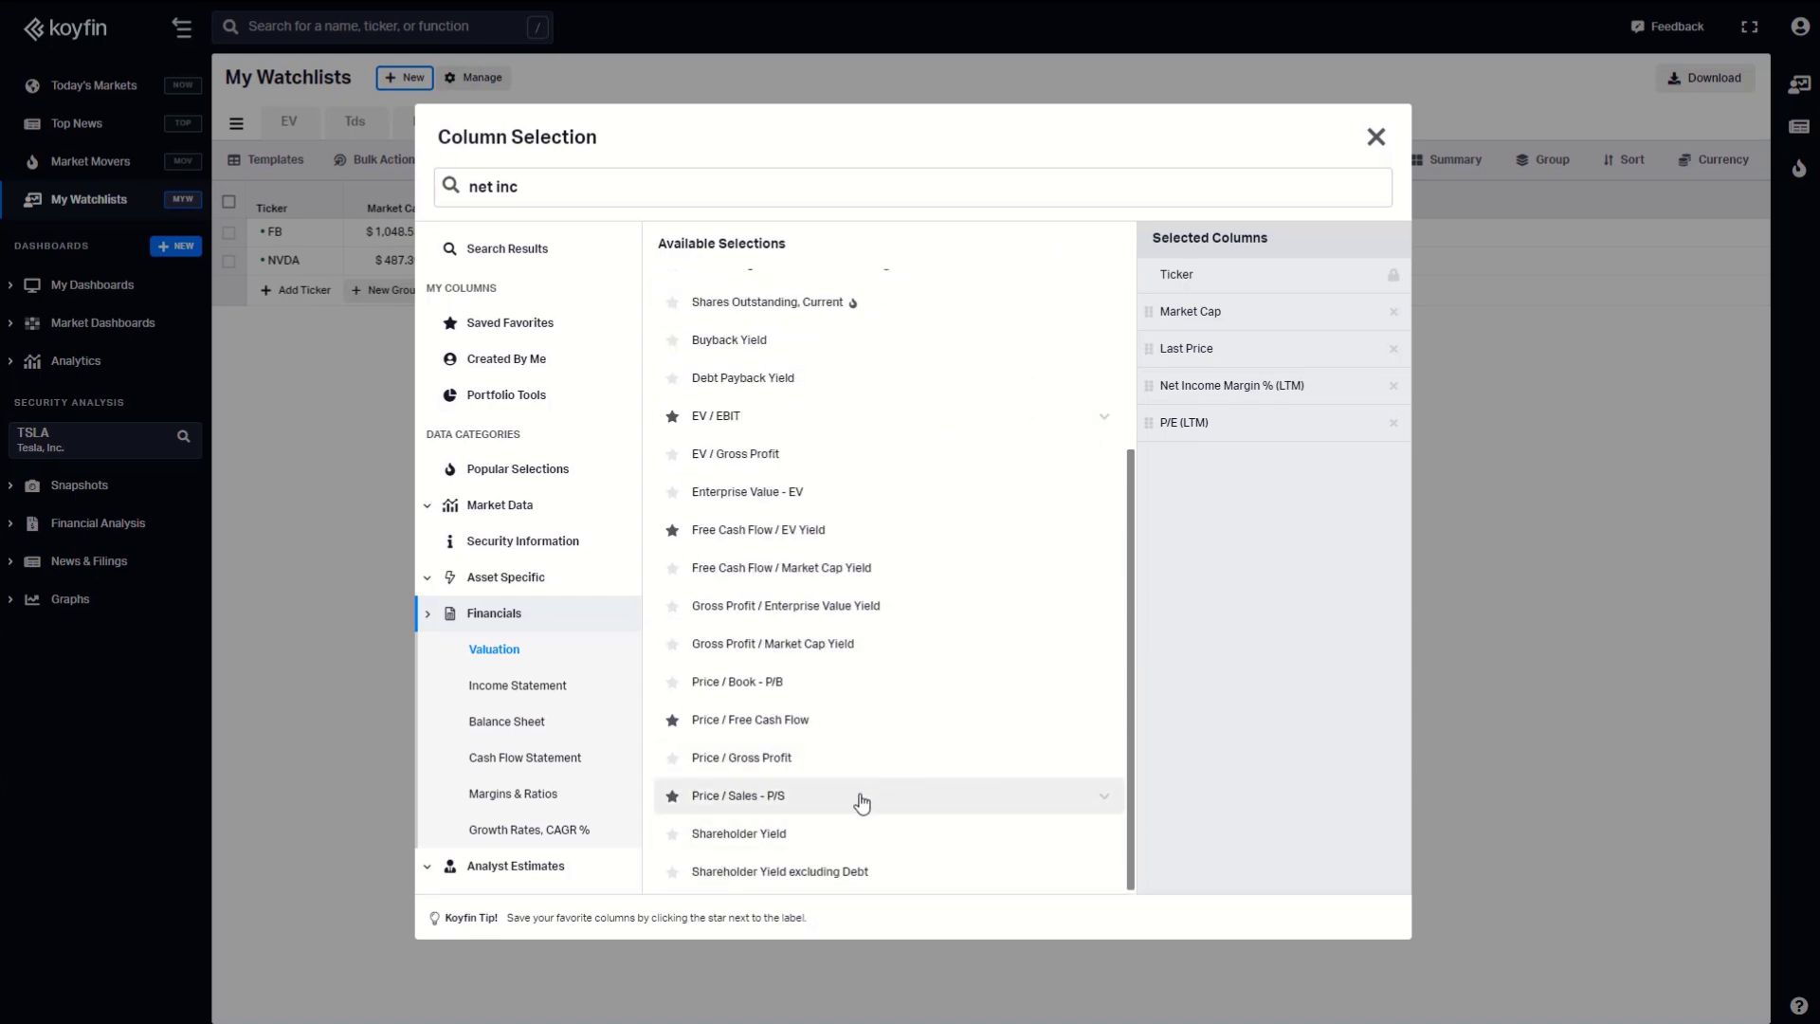
pyautogui.click(861, 801)
pyautogui.click(837, 301)
pyautogui.click(1075, 246)
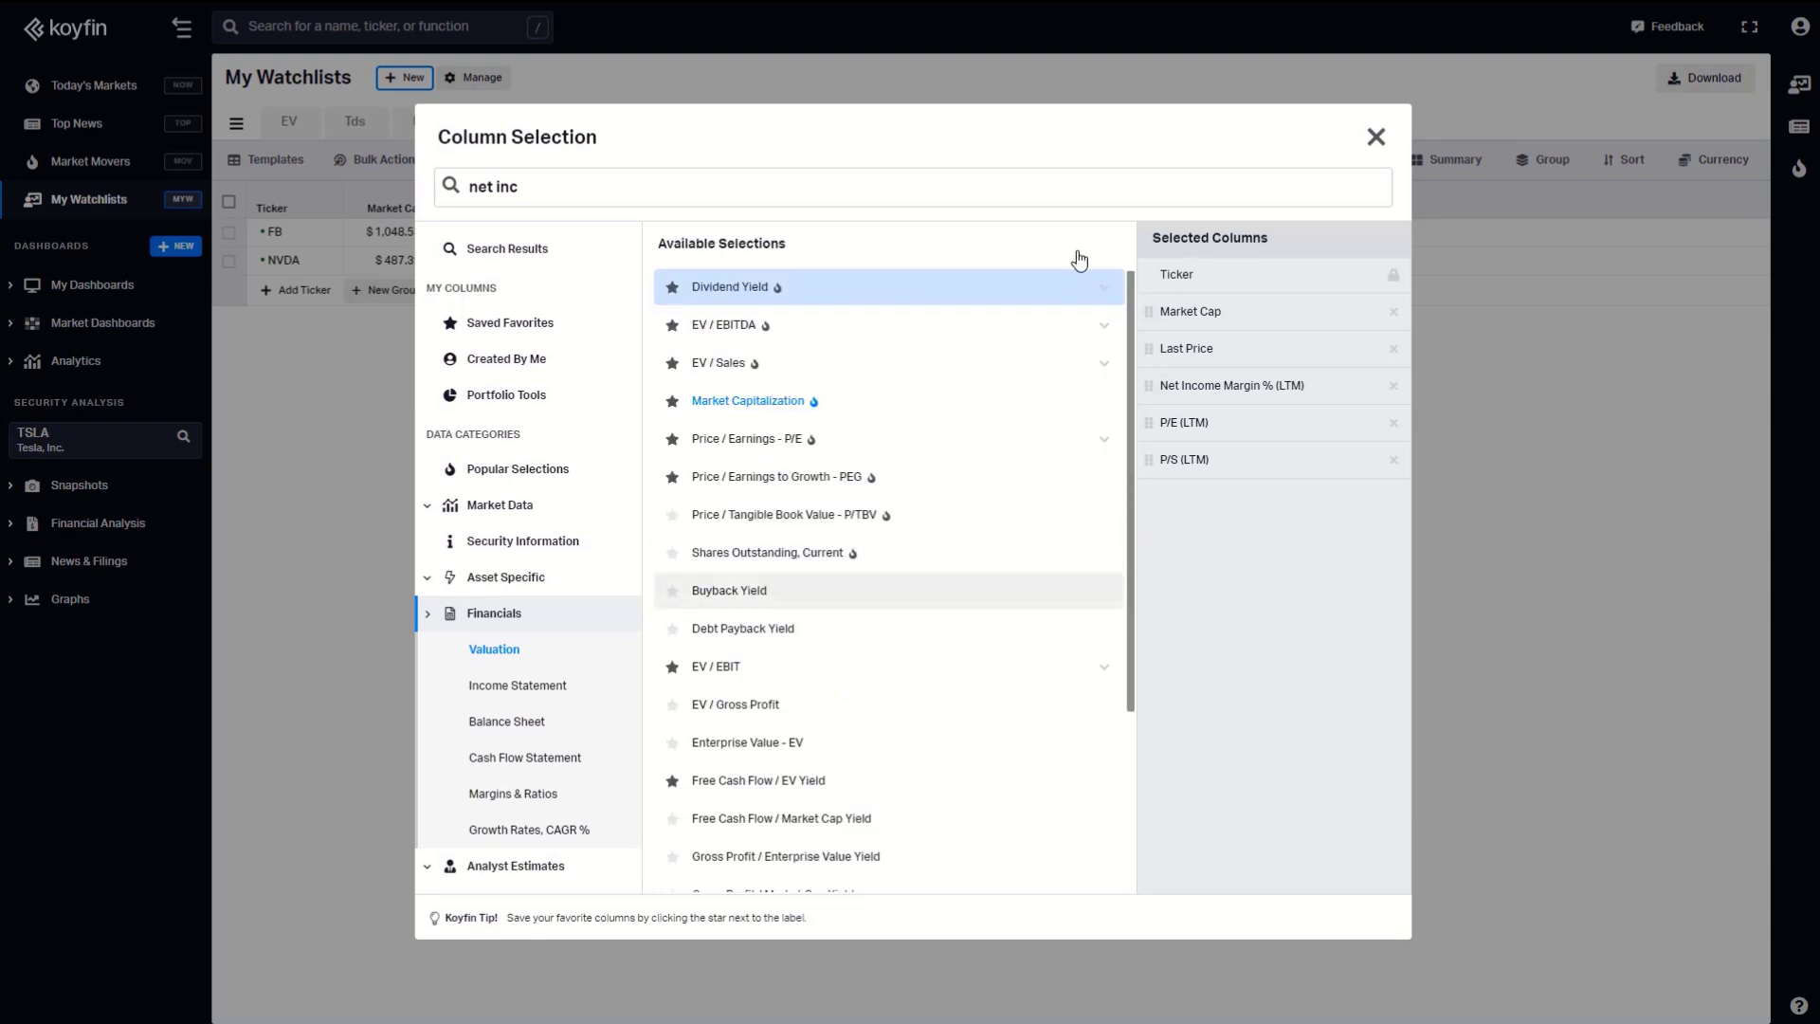
pyautogui.scroll(-3, 939, 624)
pyautogui.scroll(3, 939, 631)
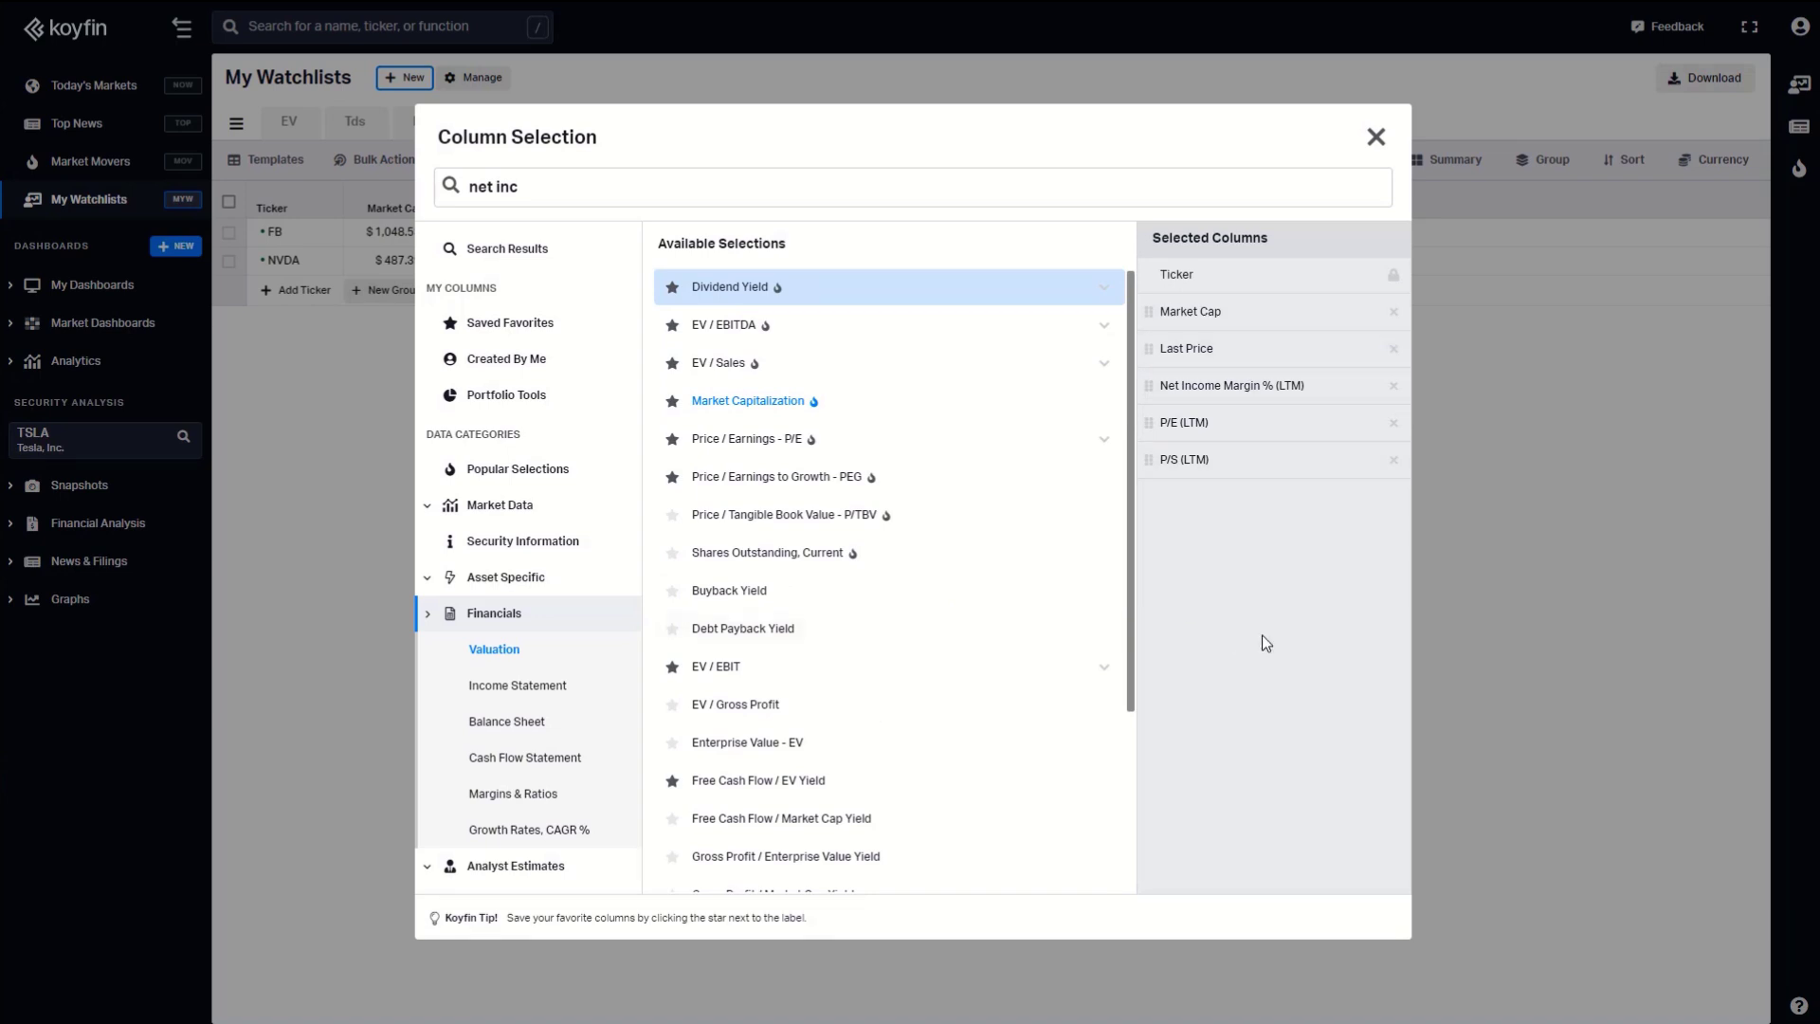
pyautogui.click(1377, 139)
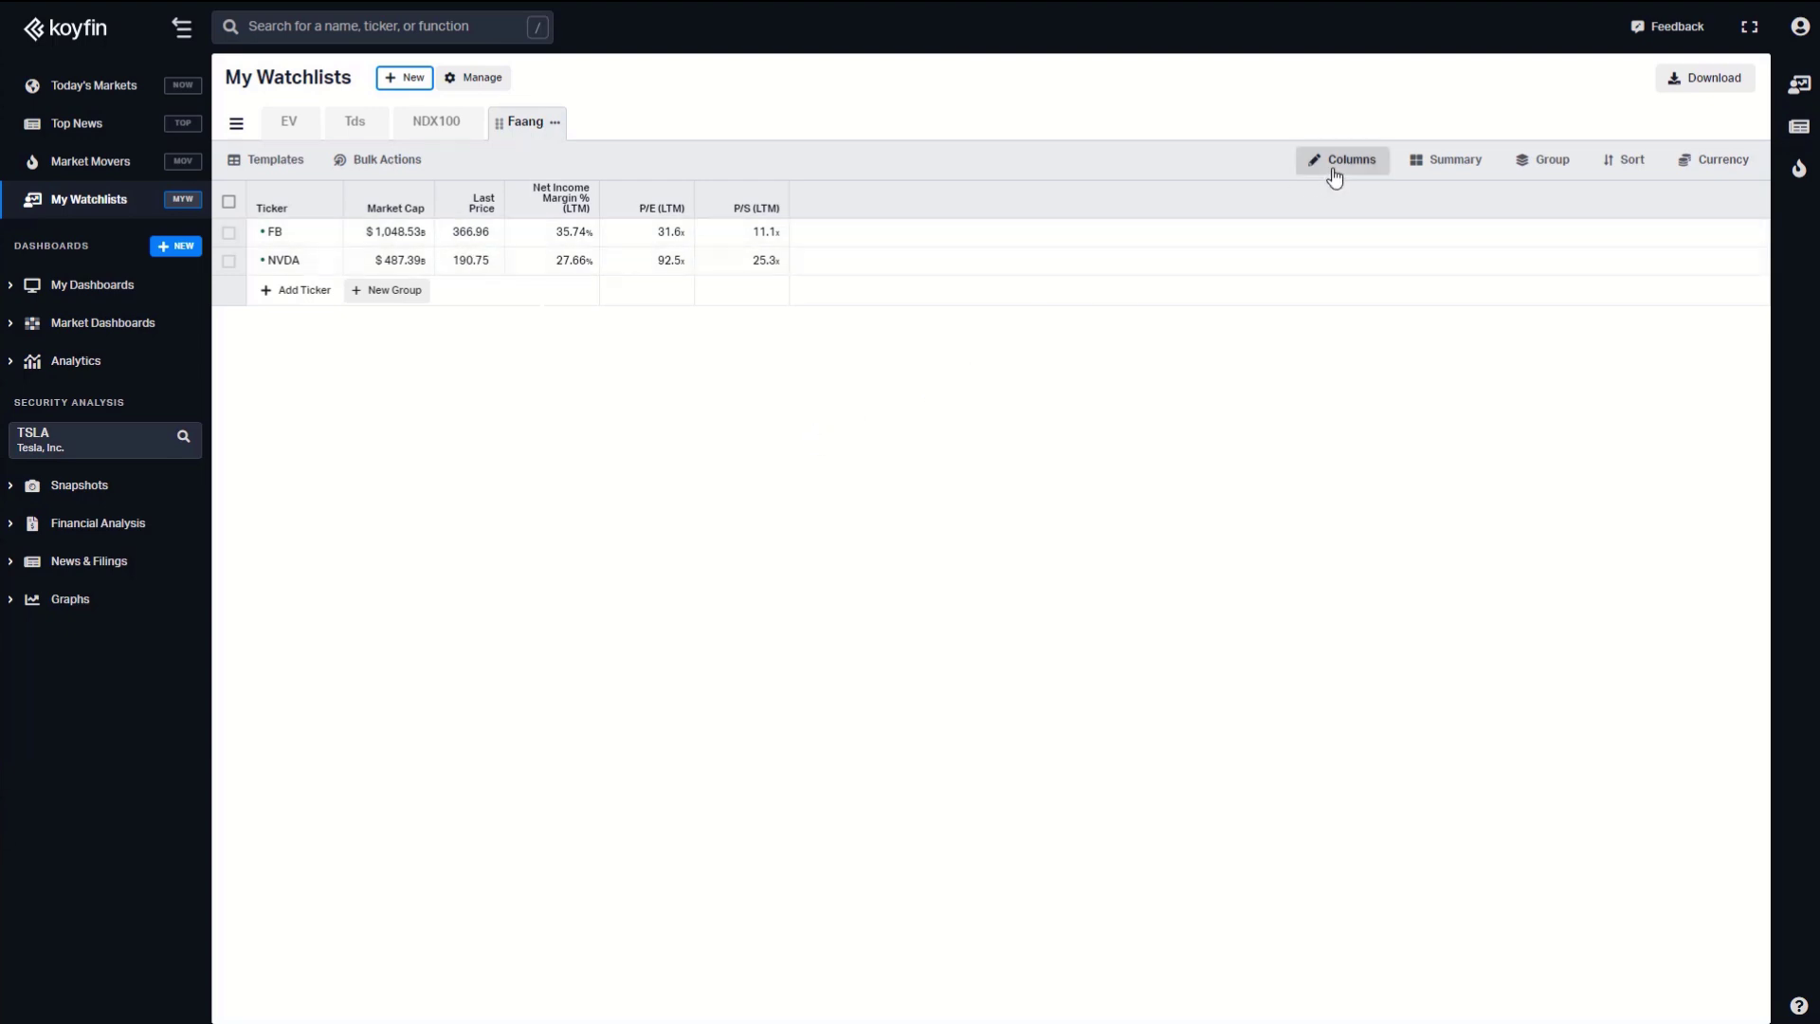
# Add the Relative Strength Index - RSI column from the Technical Indicators category of Market Data to the watchlist.
pyautogui.click(1301, 171)
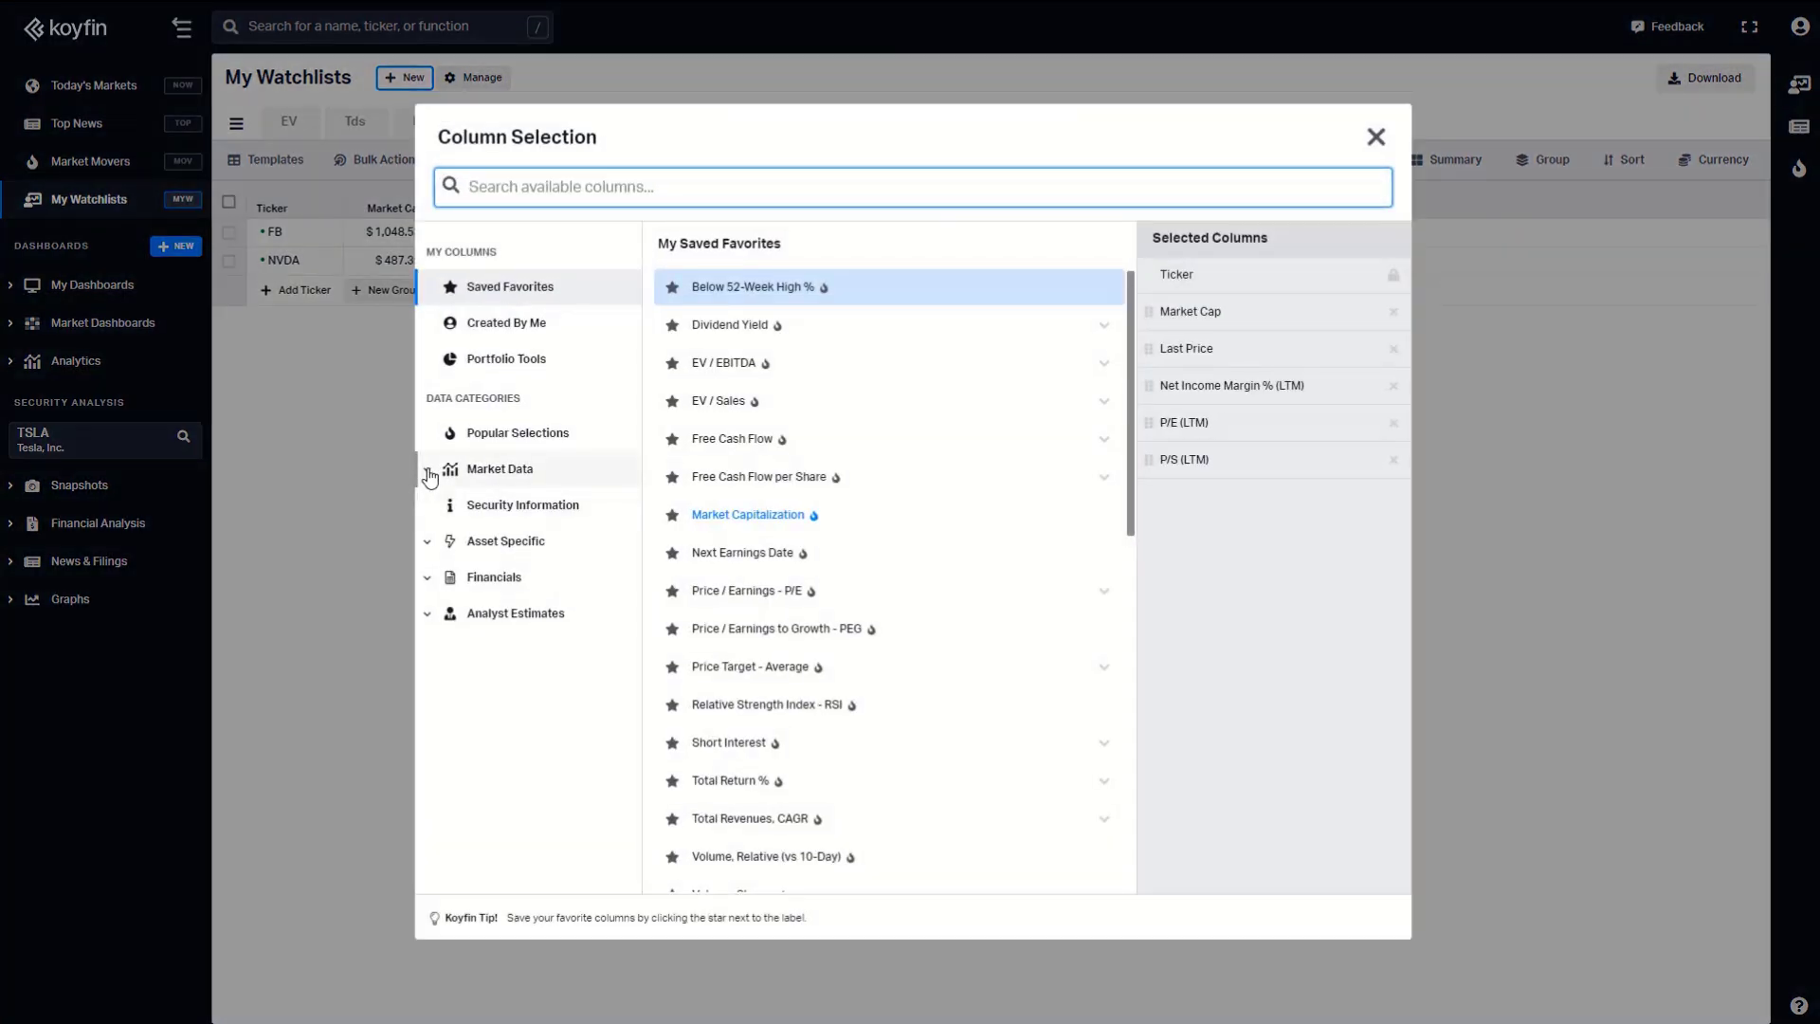
pyautogui.click(428, 472)
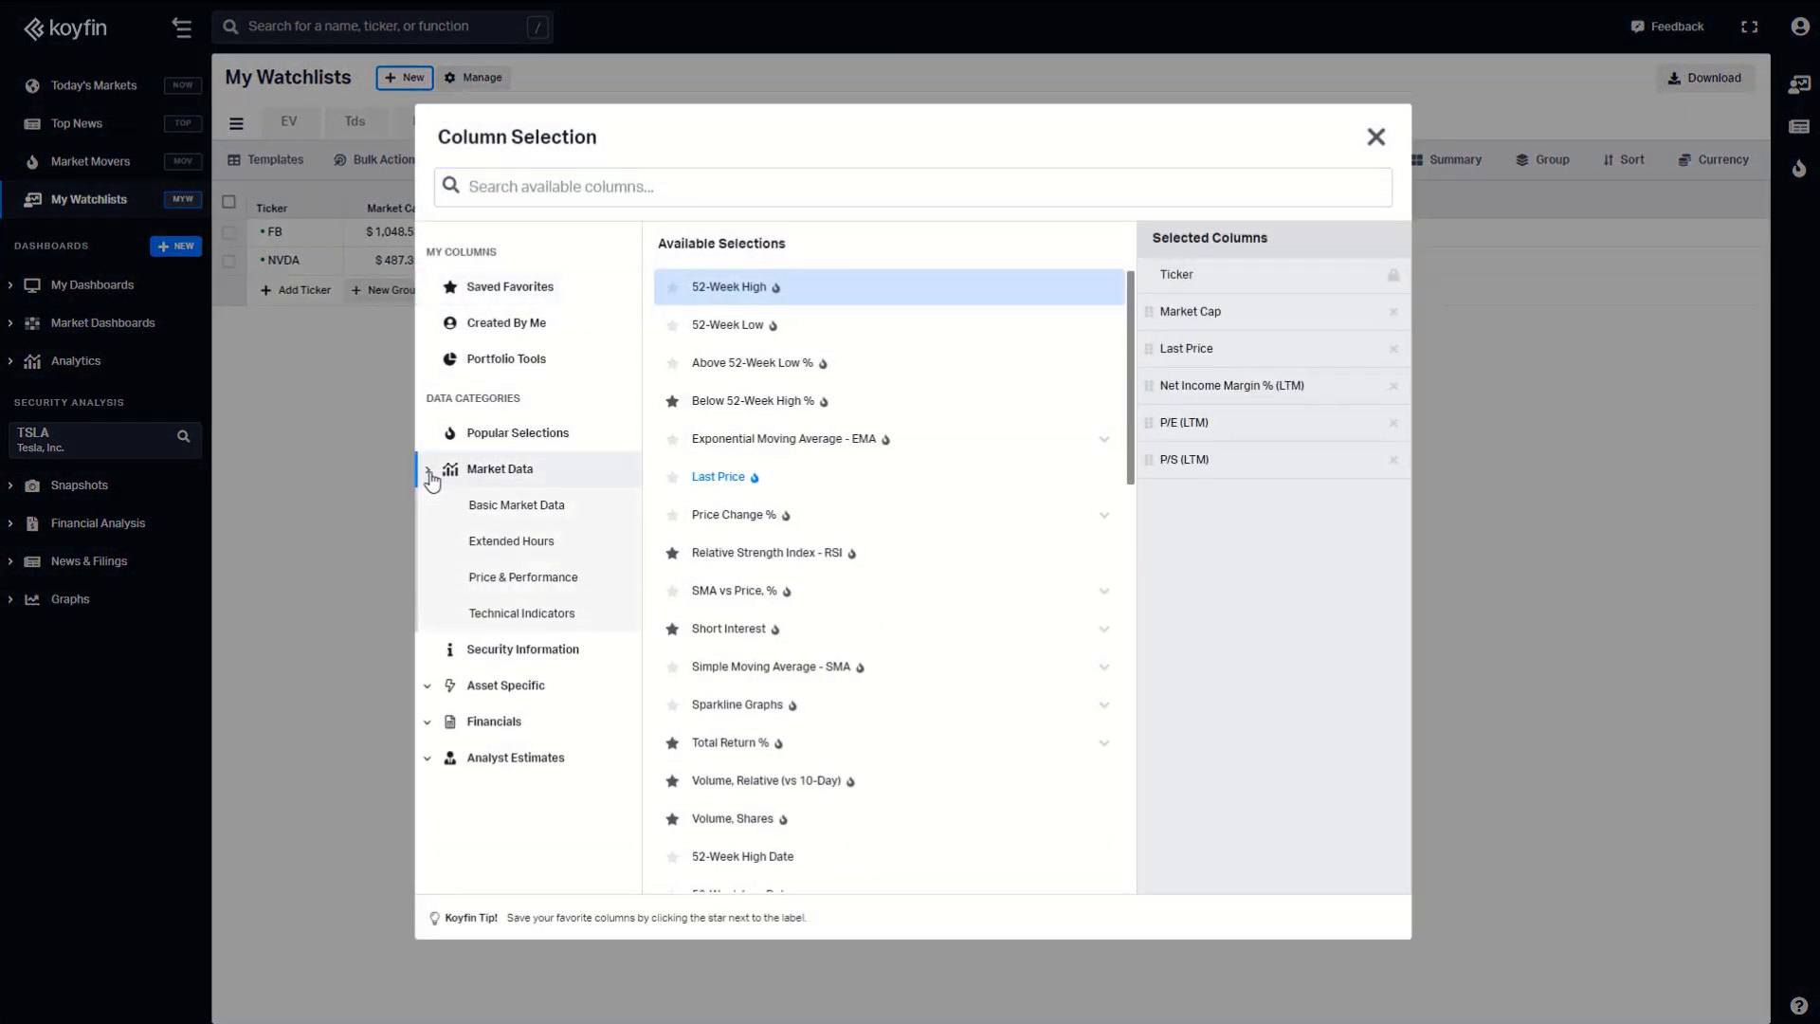
pyautogui.click(543, 616)
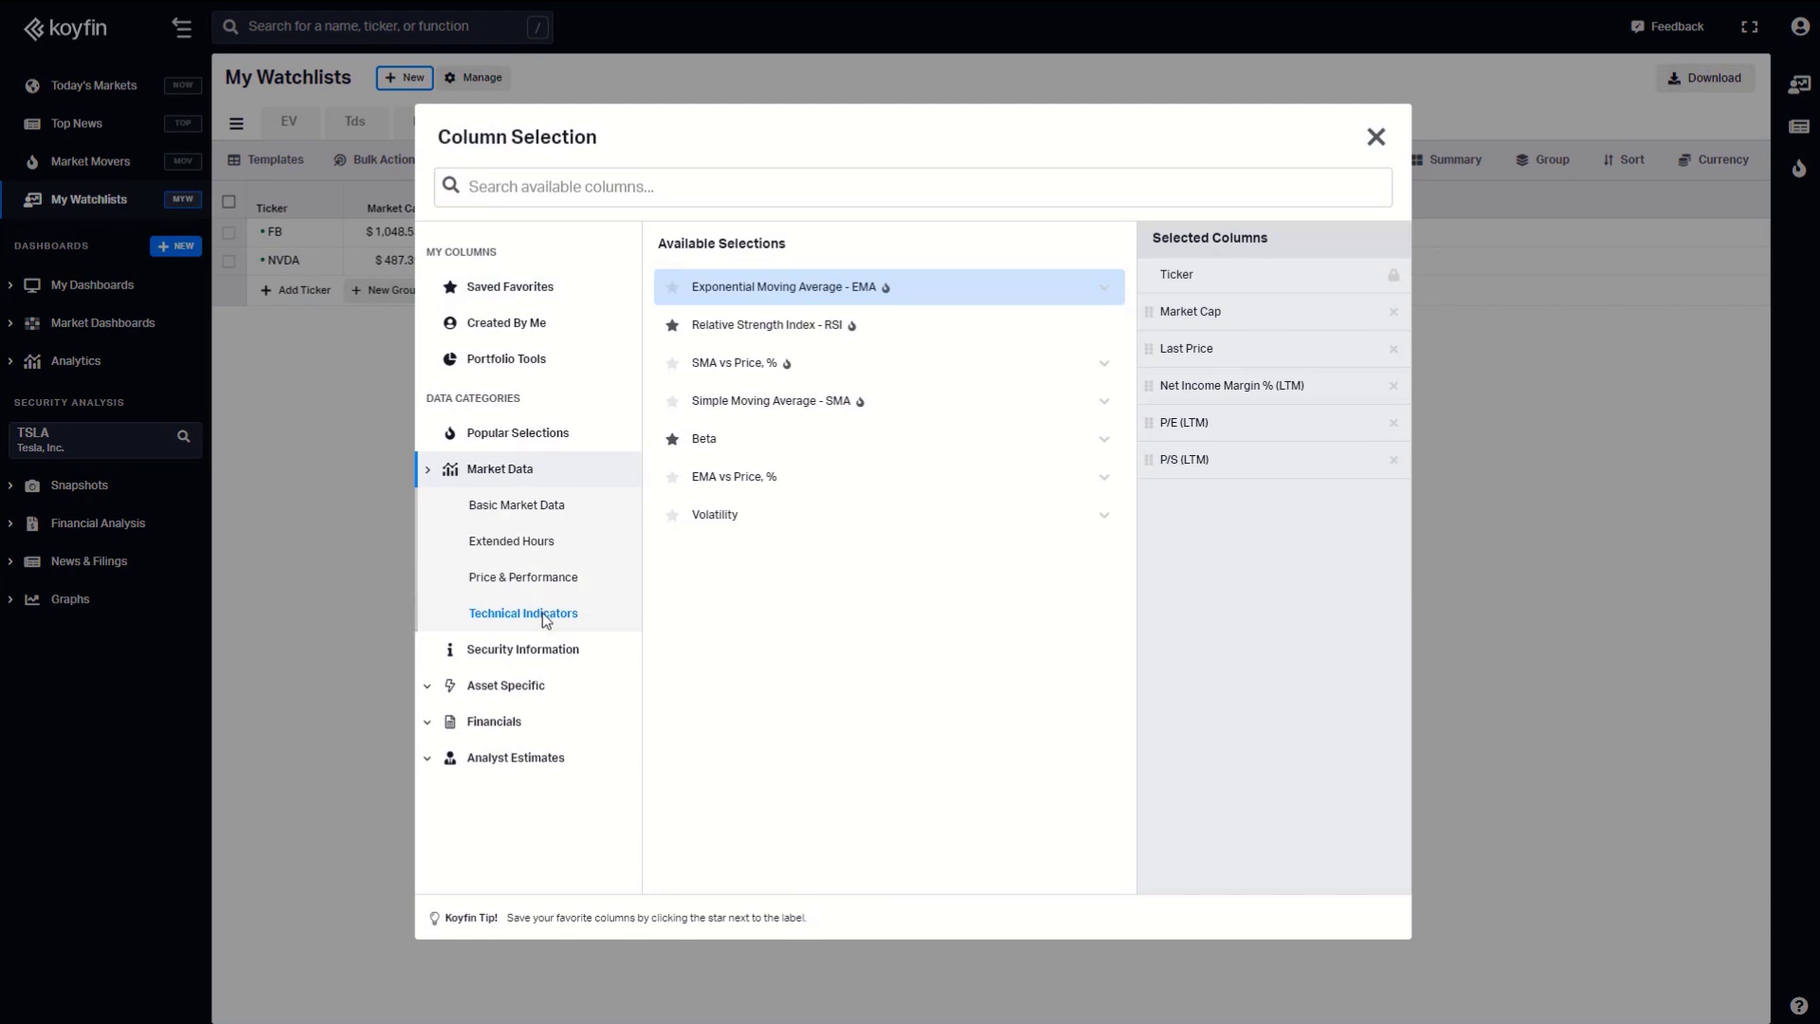
pyautogui.click(841, 332)
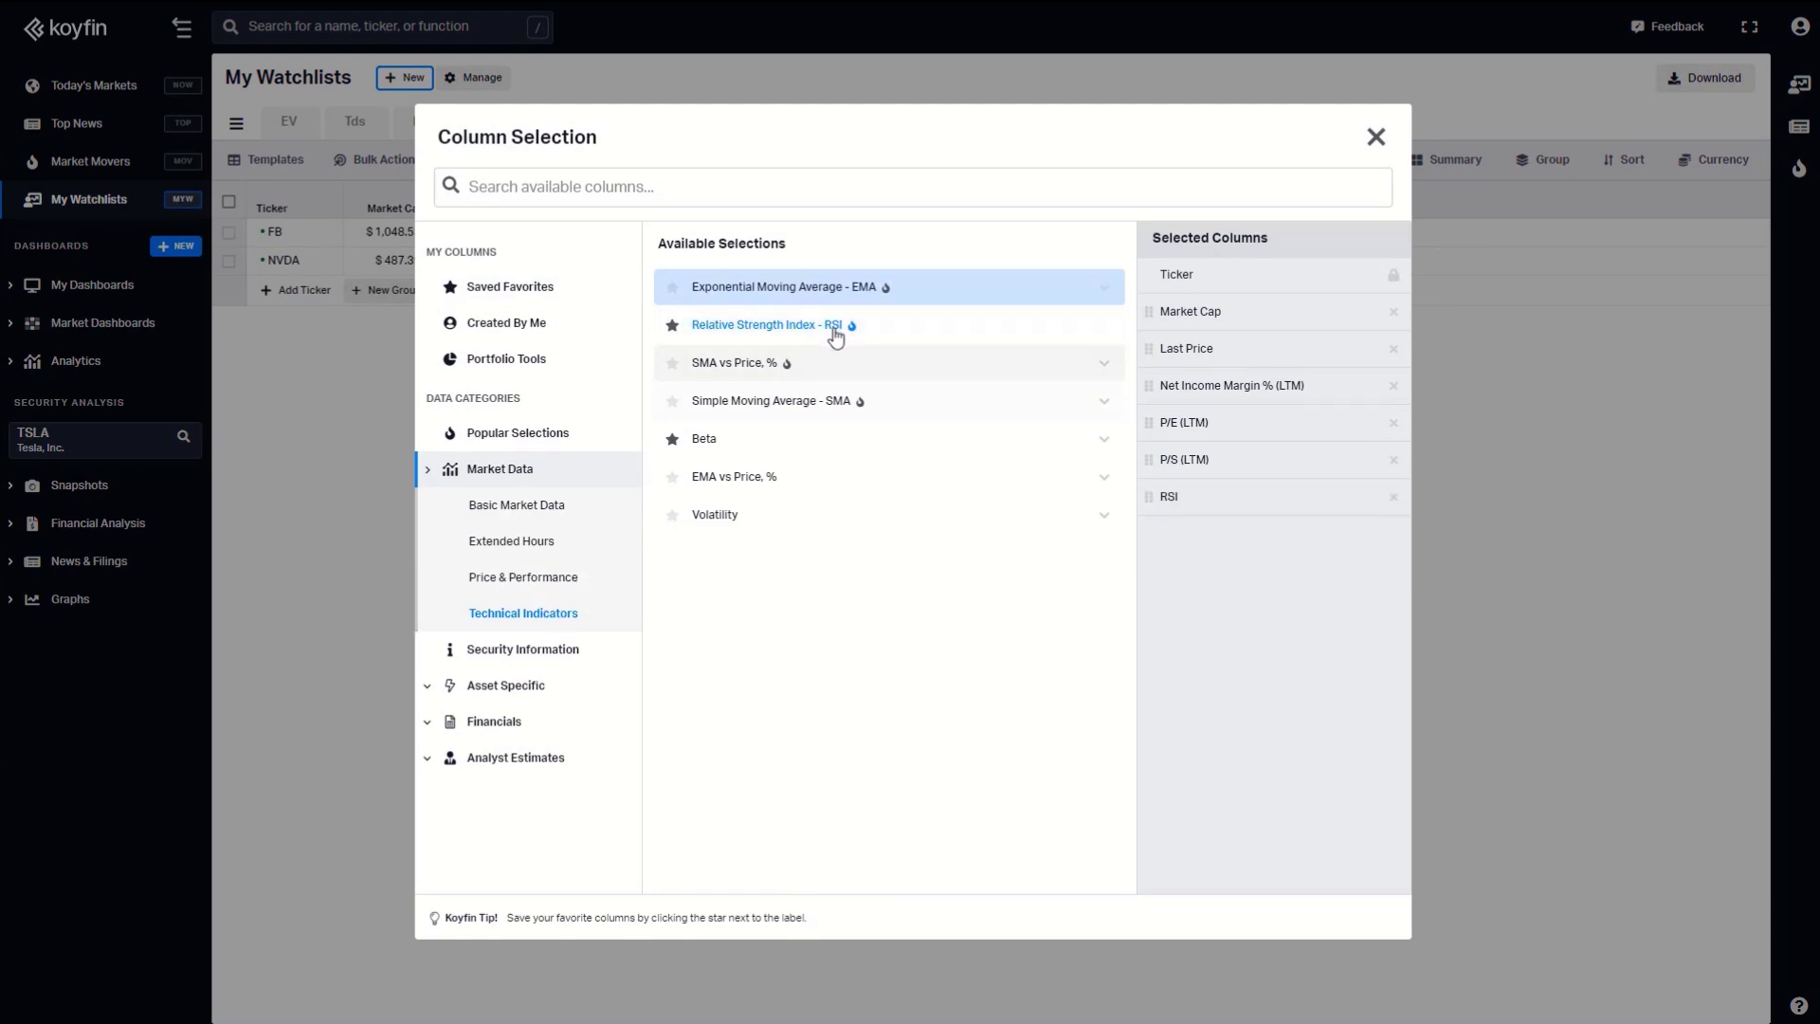
# Add the EMA vs Price, % columns for 50 days and 200 days and close the column selection.
pyautogui.click(764, 489)
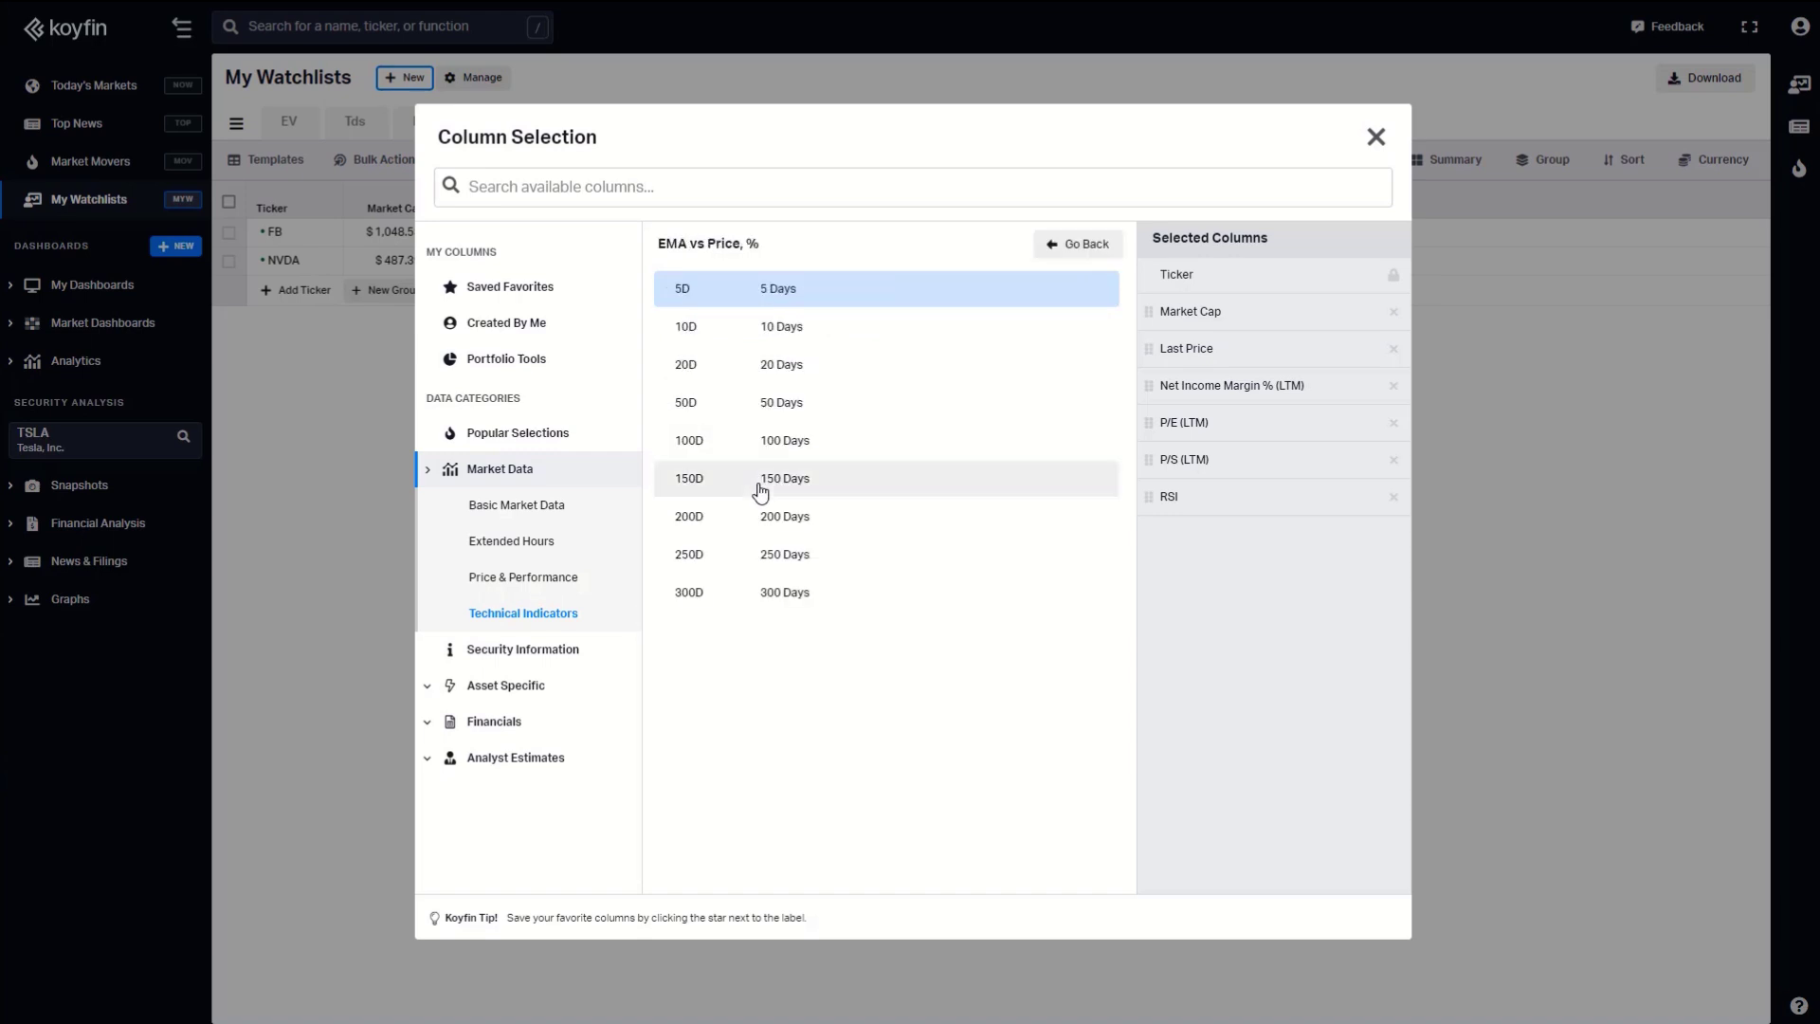
pyautogui.click(800, 410)
pyautogui.click(813, 521)
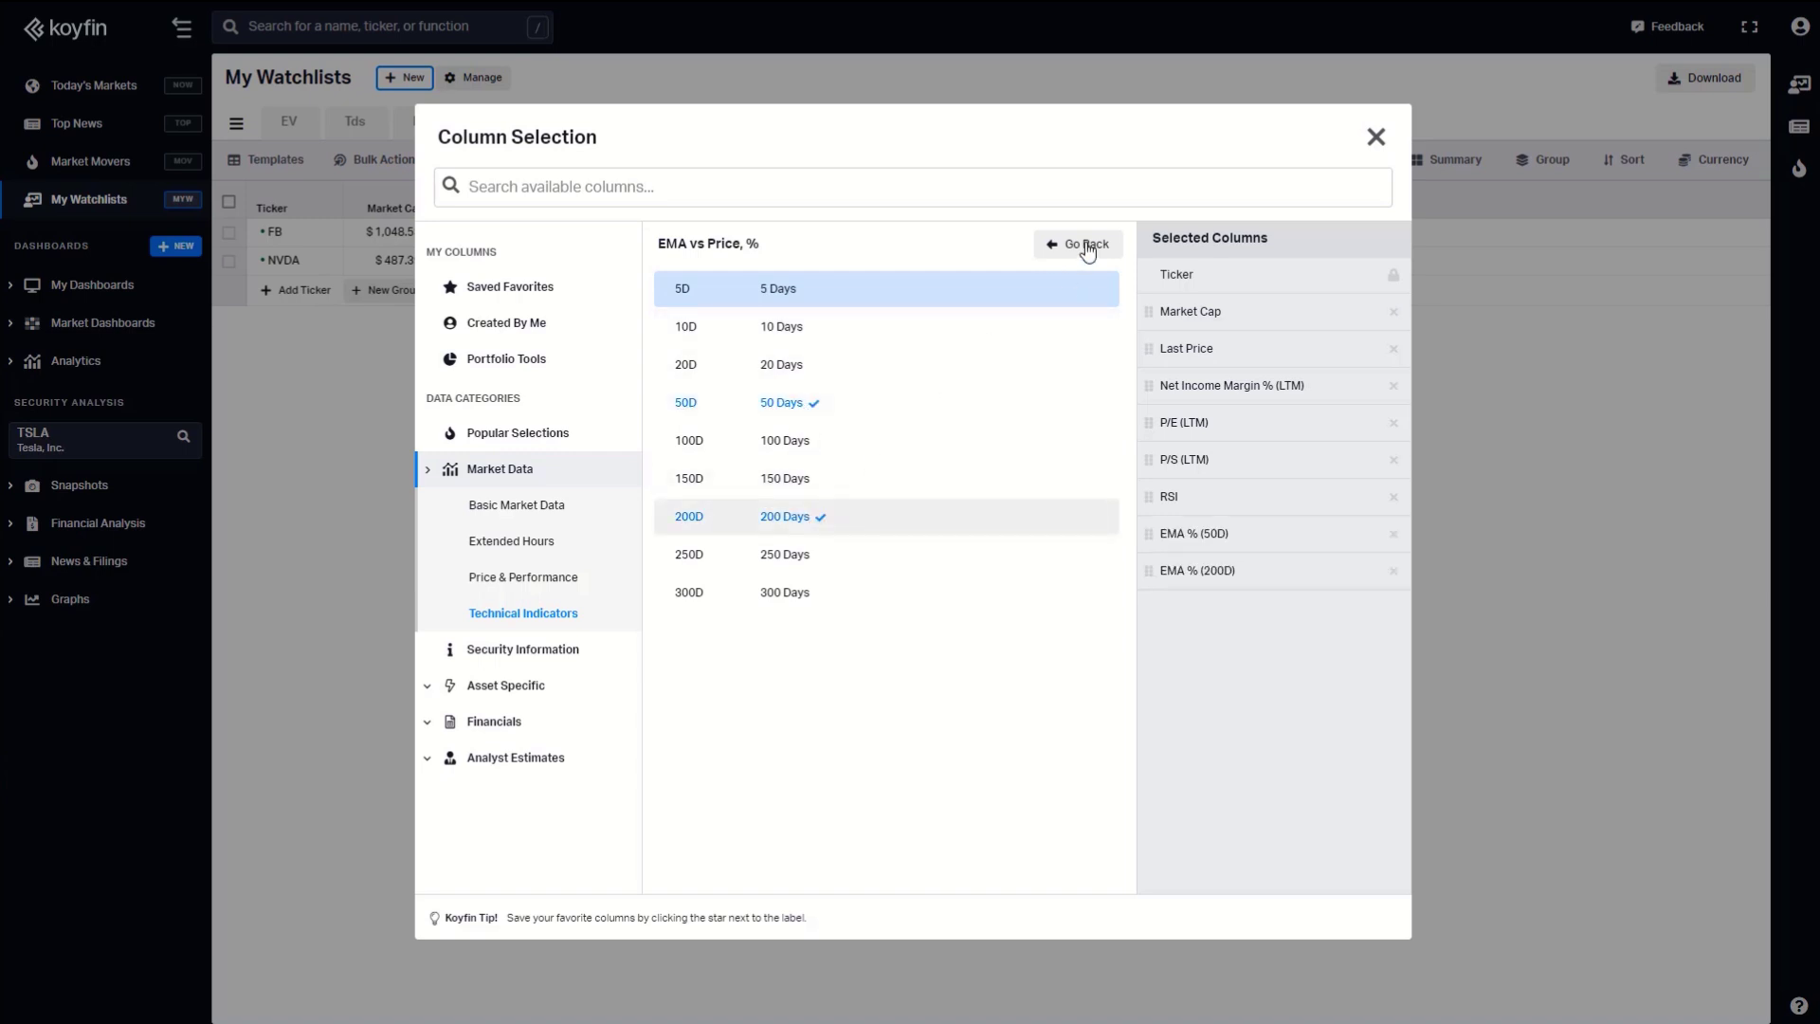
pyautogui.click(1087, 246)
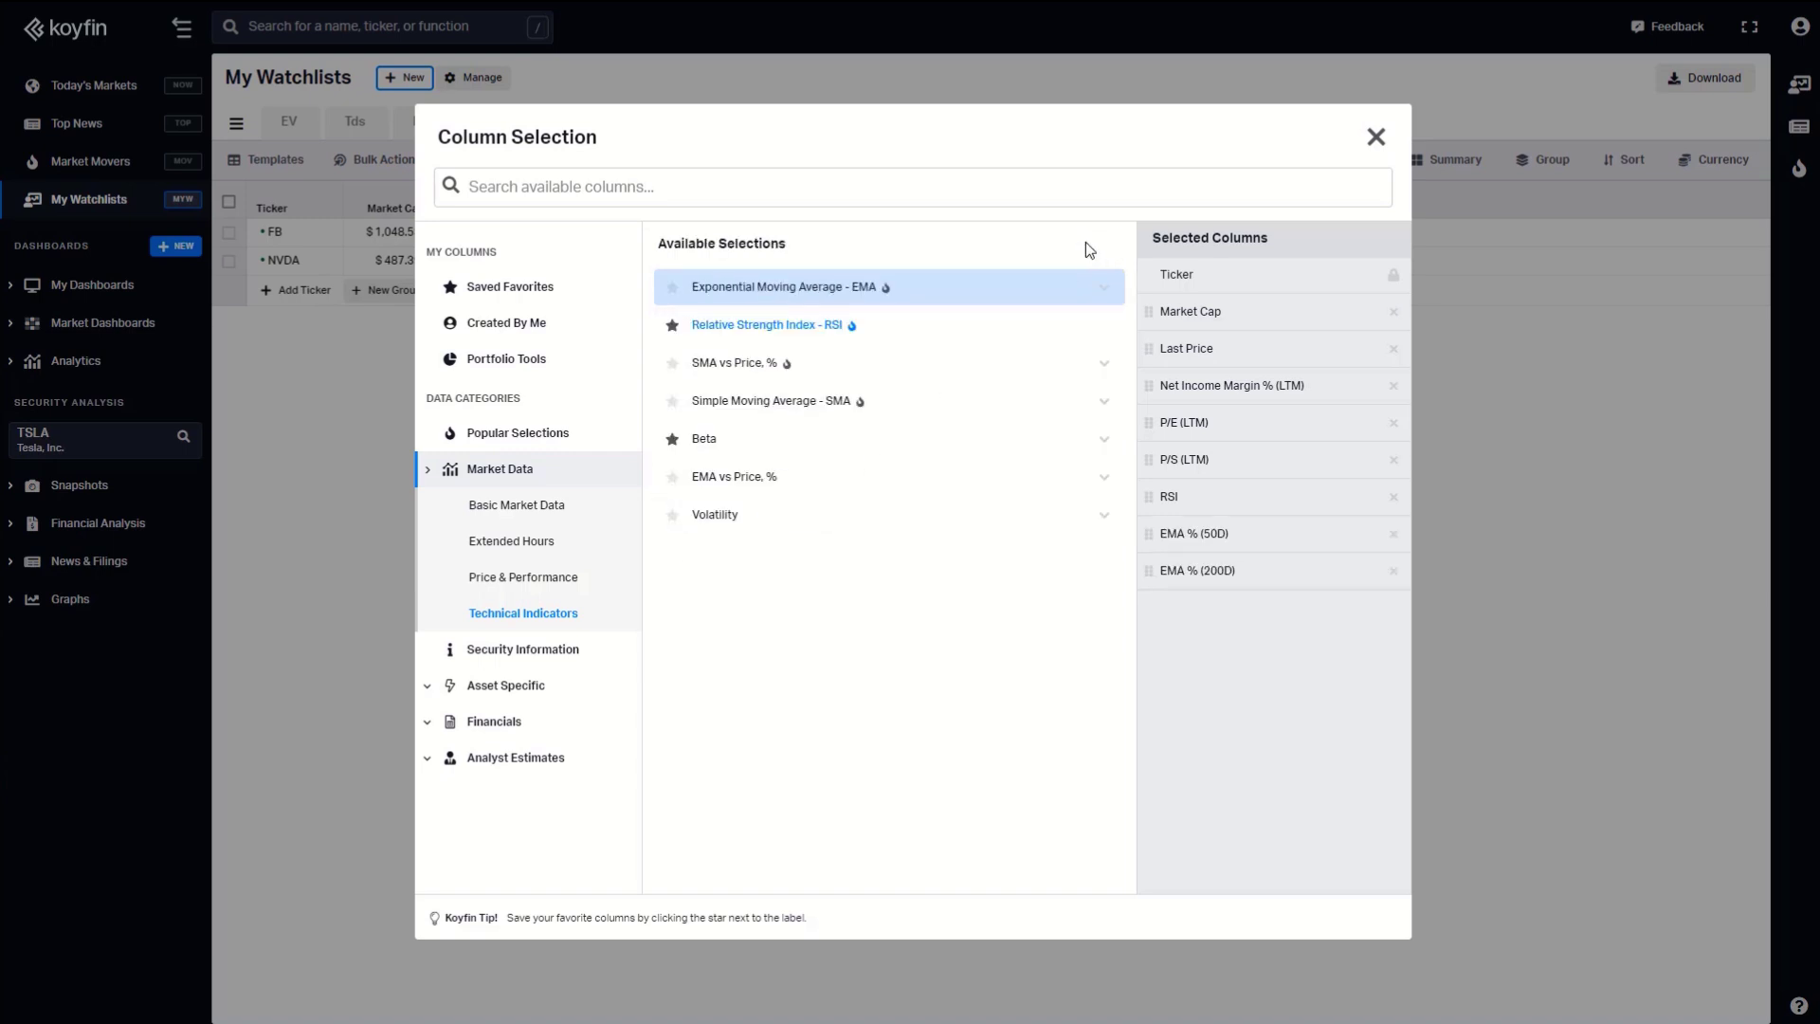
pyautogui.click(1375, 138)
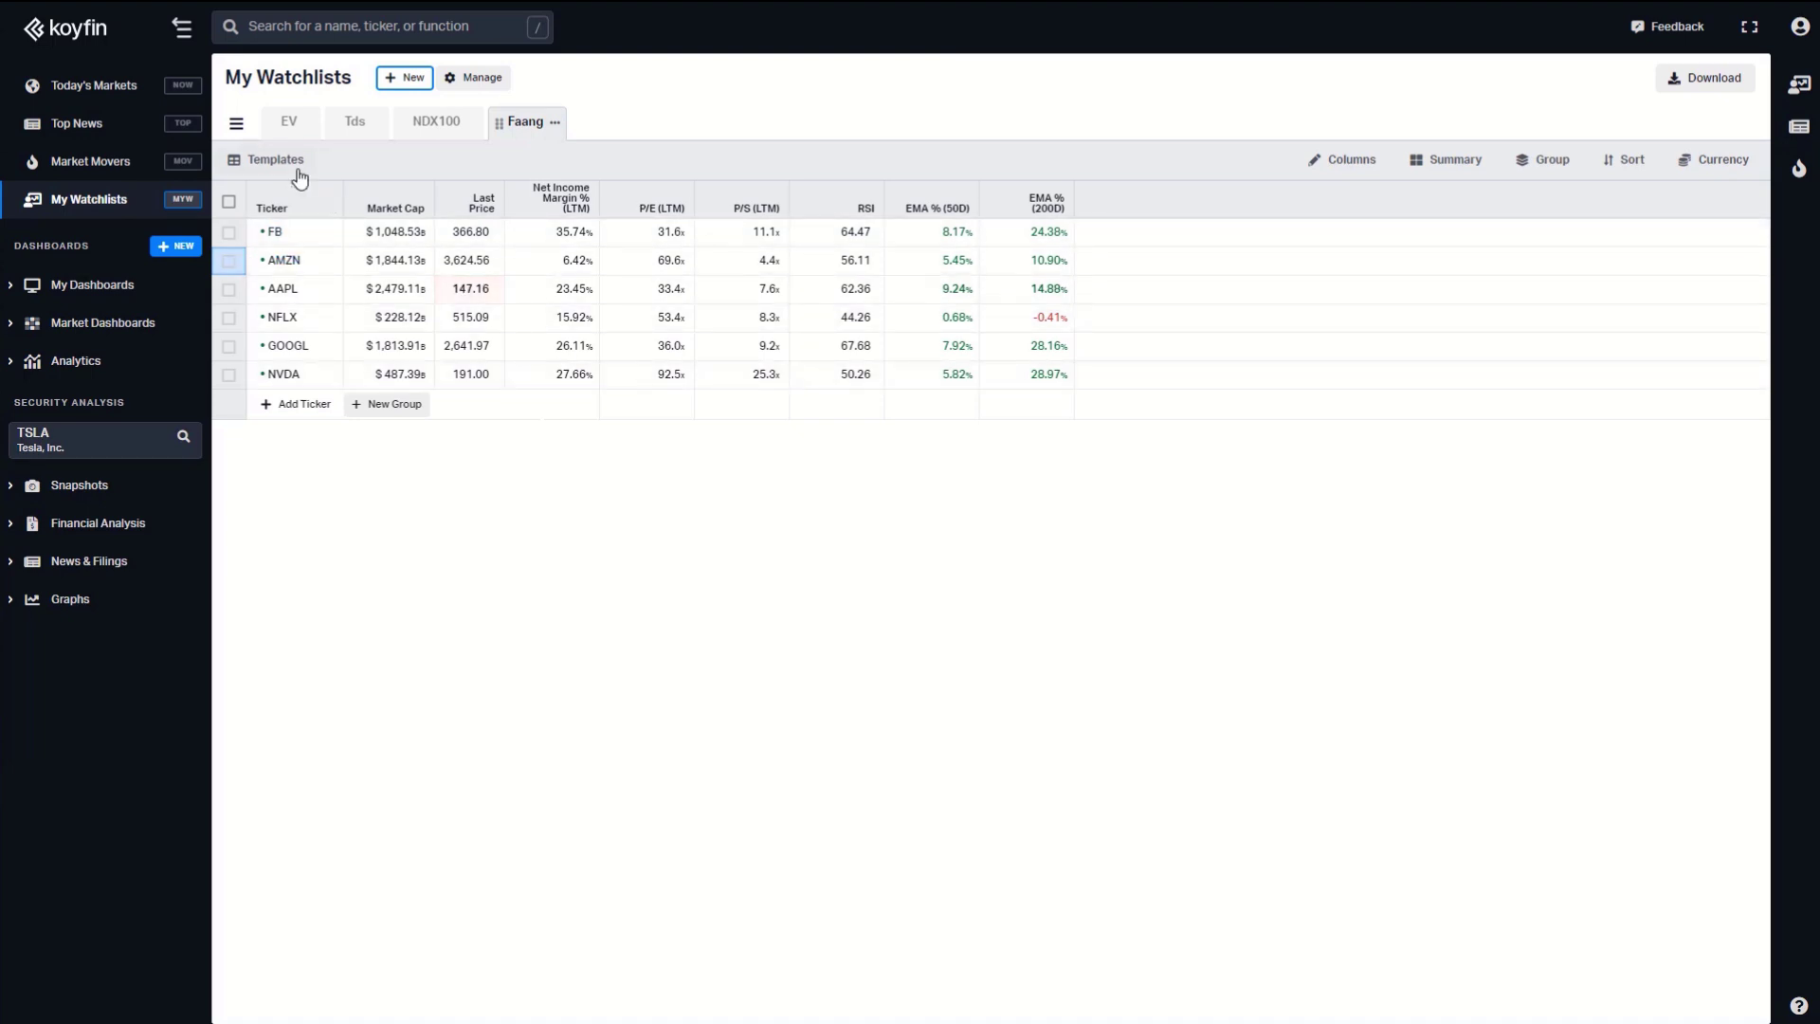
# Save the current column layout as a new table template named "FundTec".
pyautogui.click(300, 178)
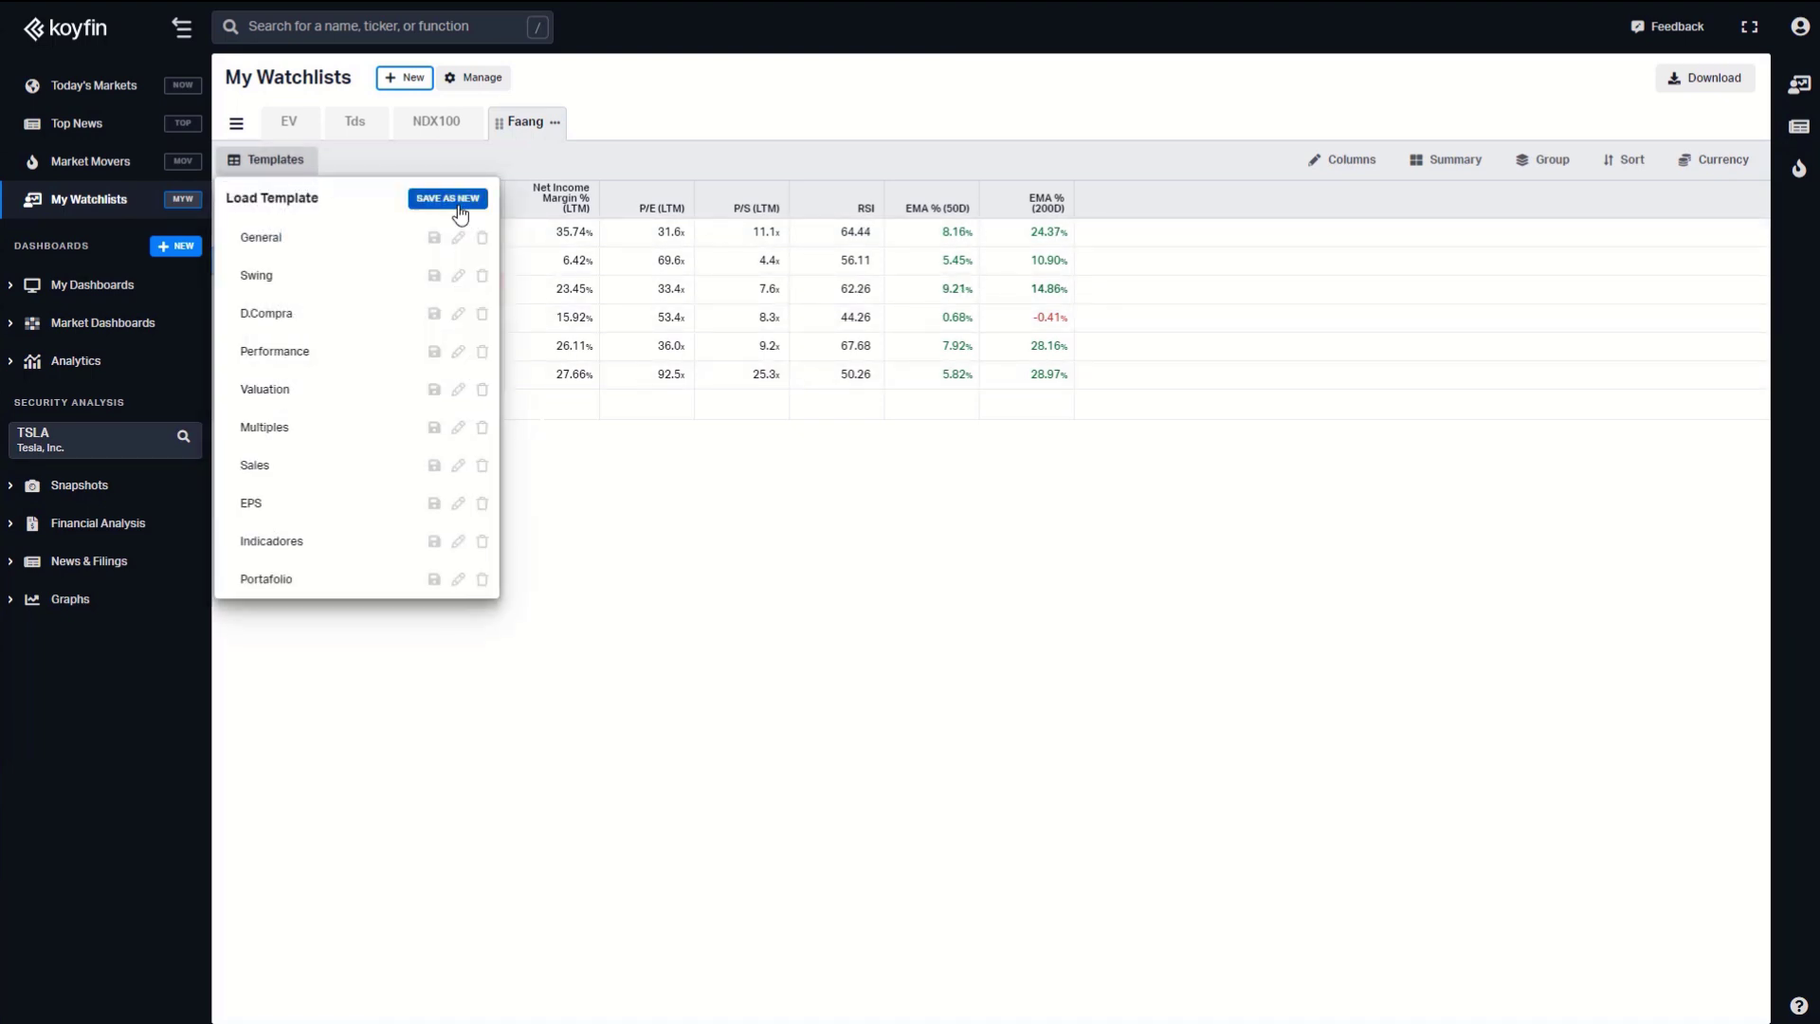
pyautogui.click(460, 209)
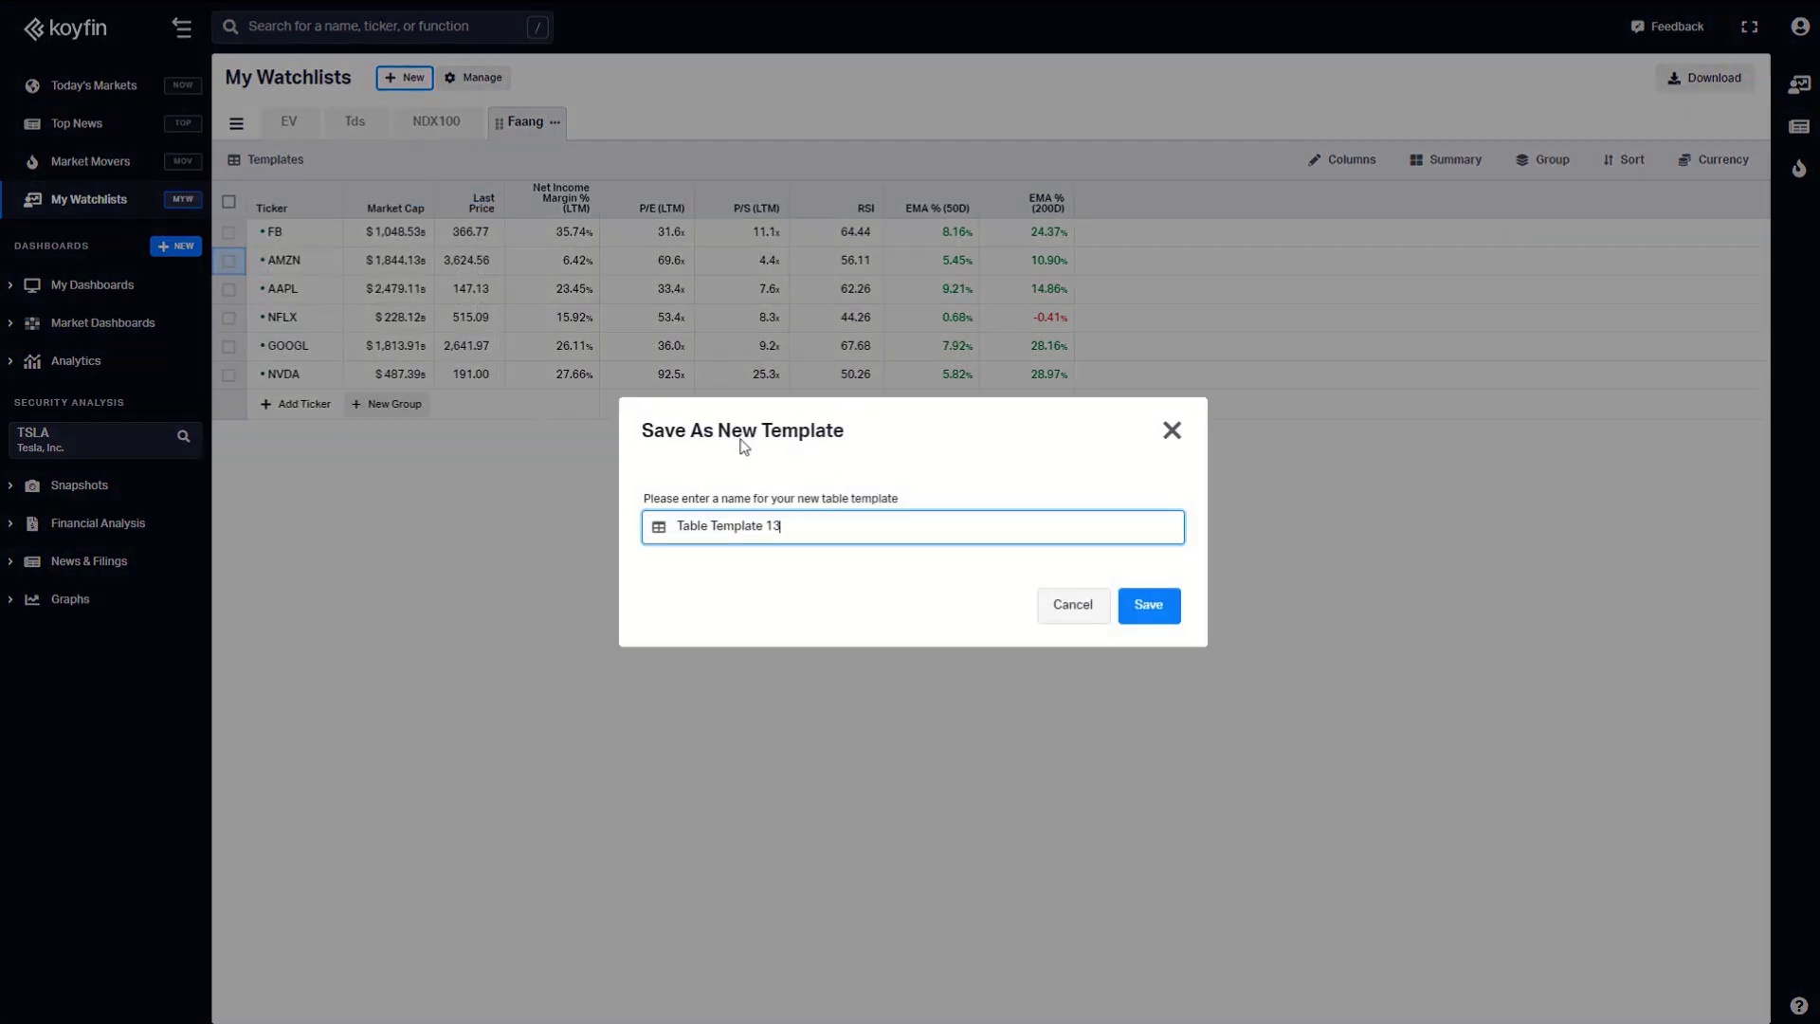
pyautogui.tripleClick(849, 536)
pyautogui.write('FundT')
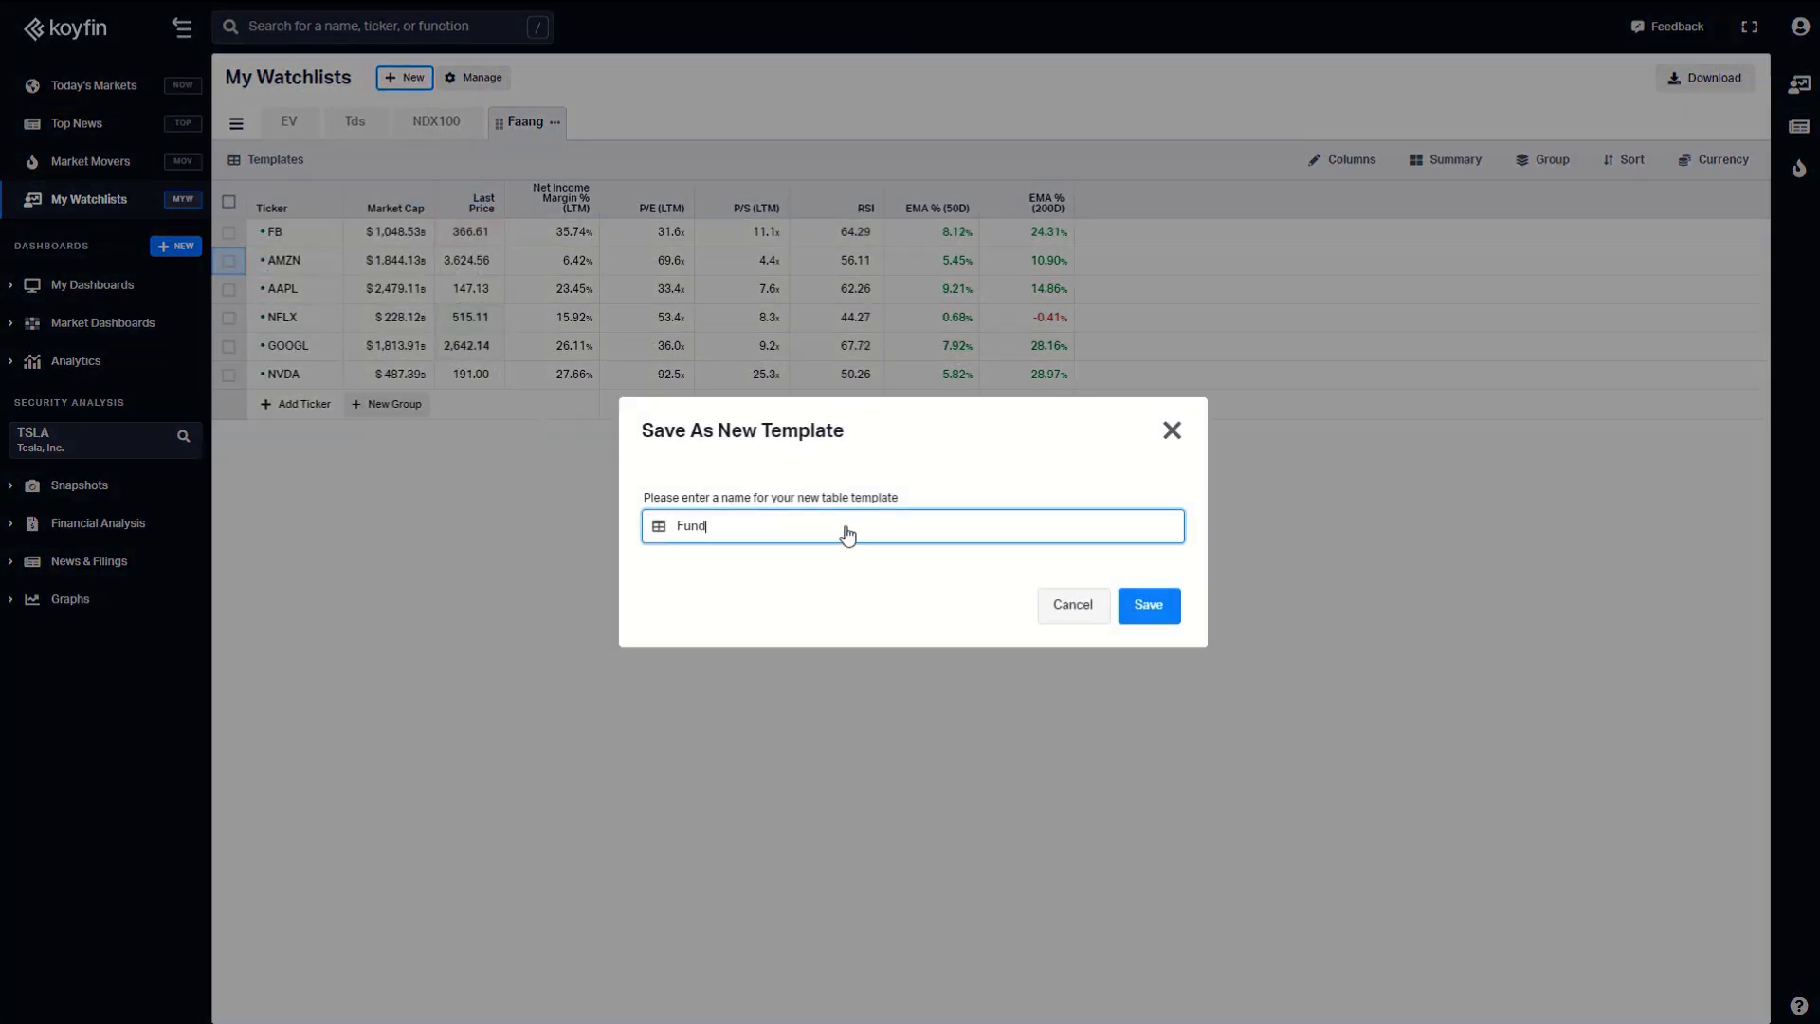
pyautogui.write('ec')
pyautogui.click(1148, 608)
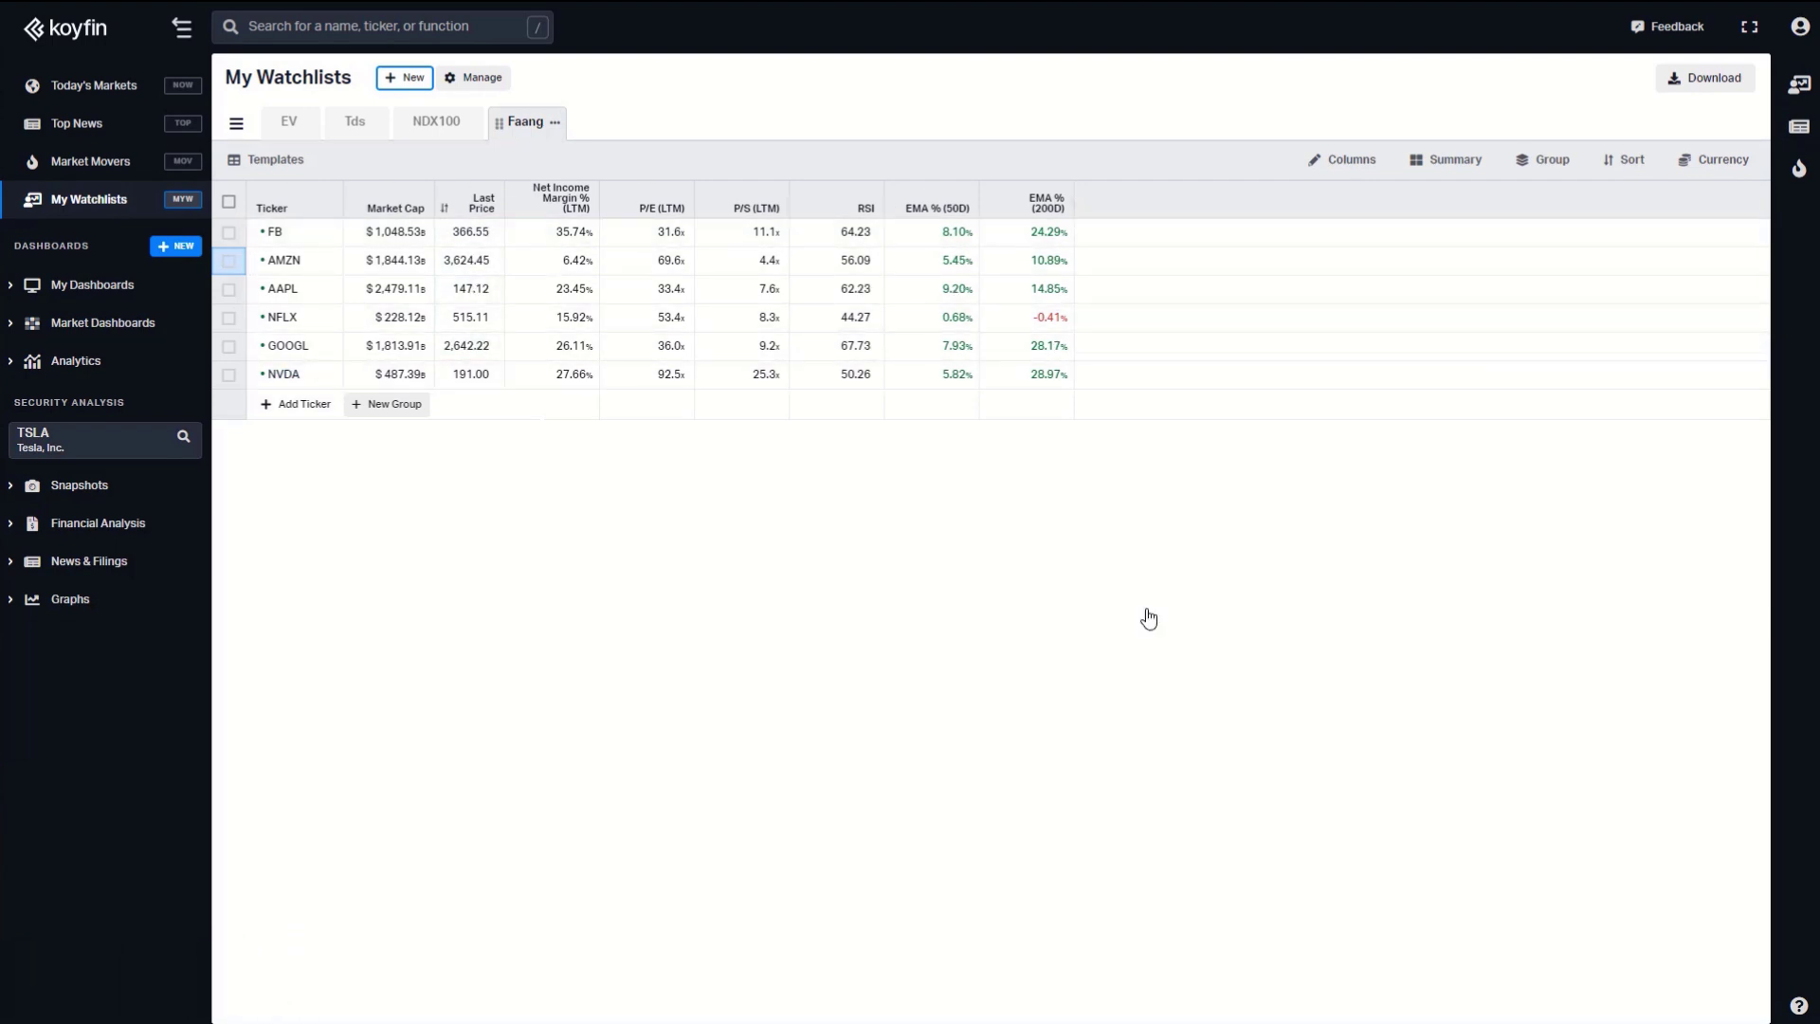
# Load the saved Multiples template into the Faang watchlist, replacing the current table view.
pyautogui.click(289, 163)
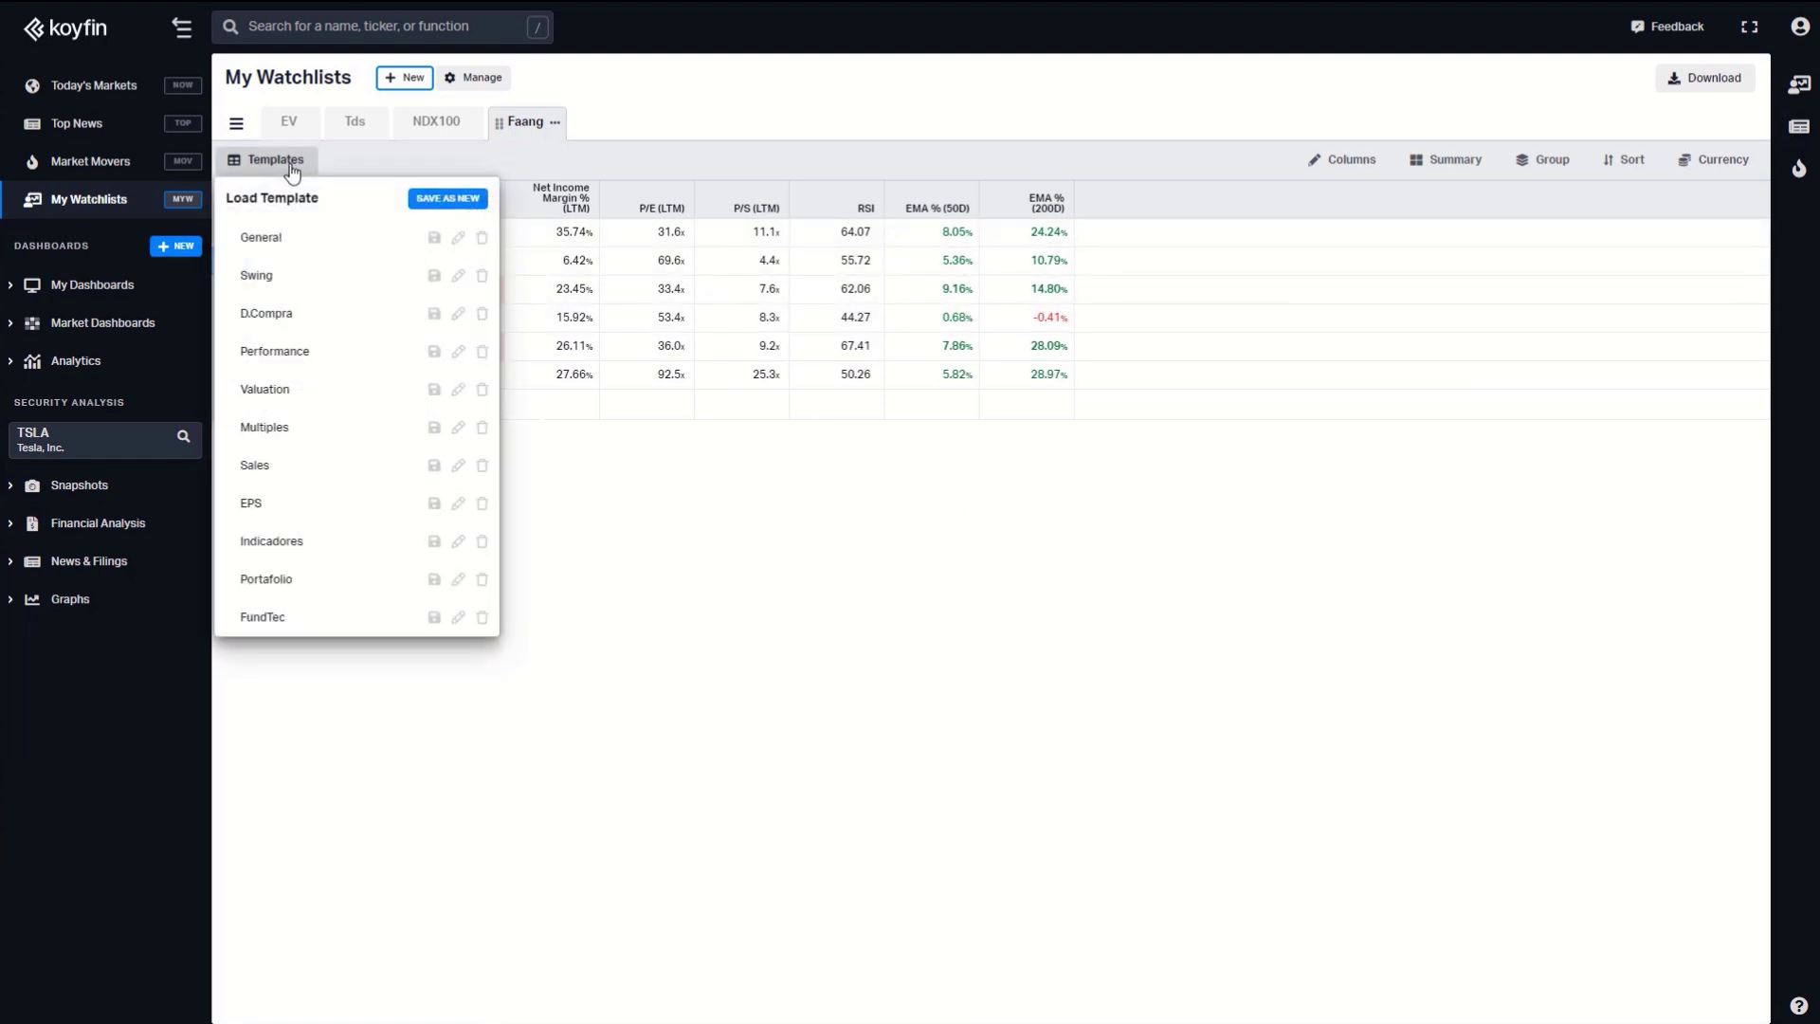
pyautogui.click(321, 435)
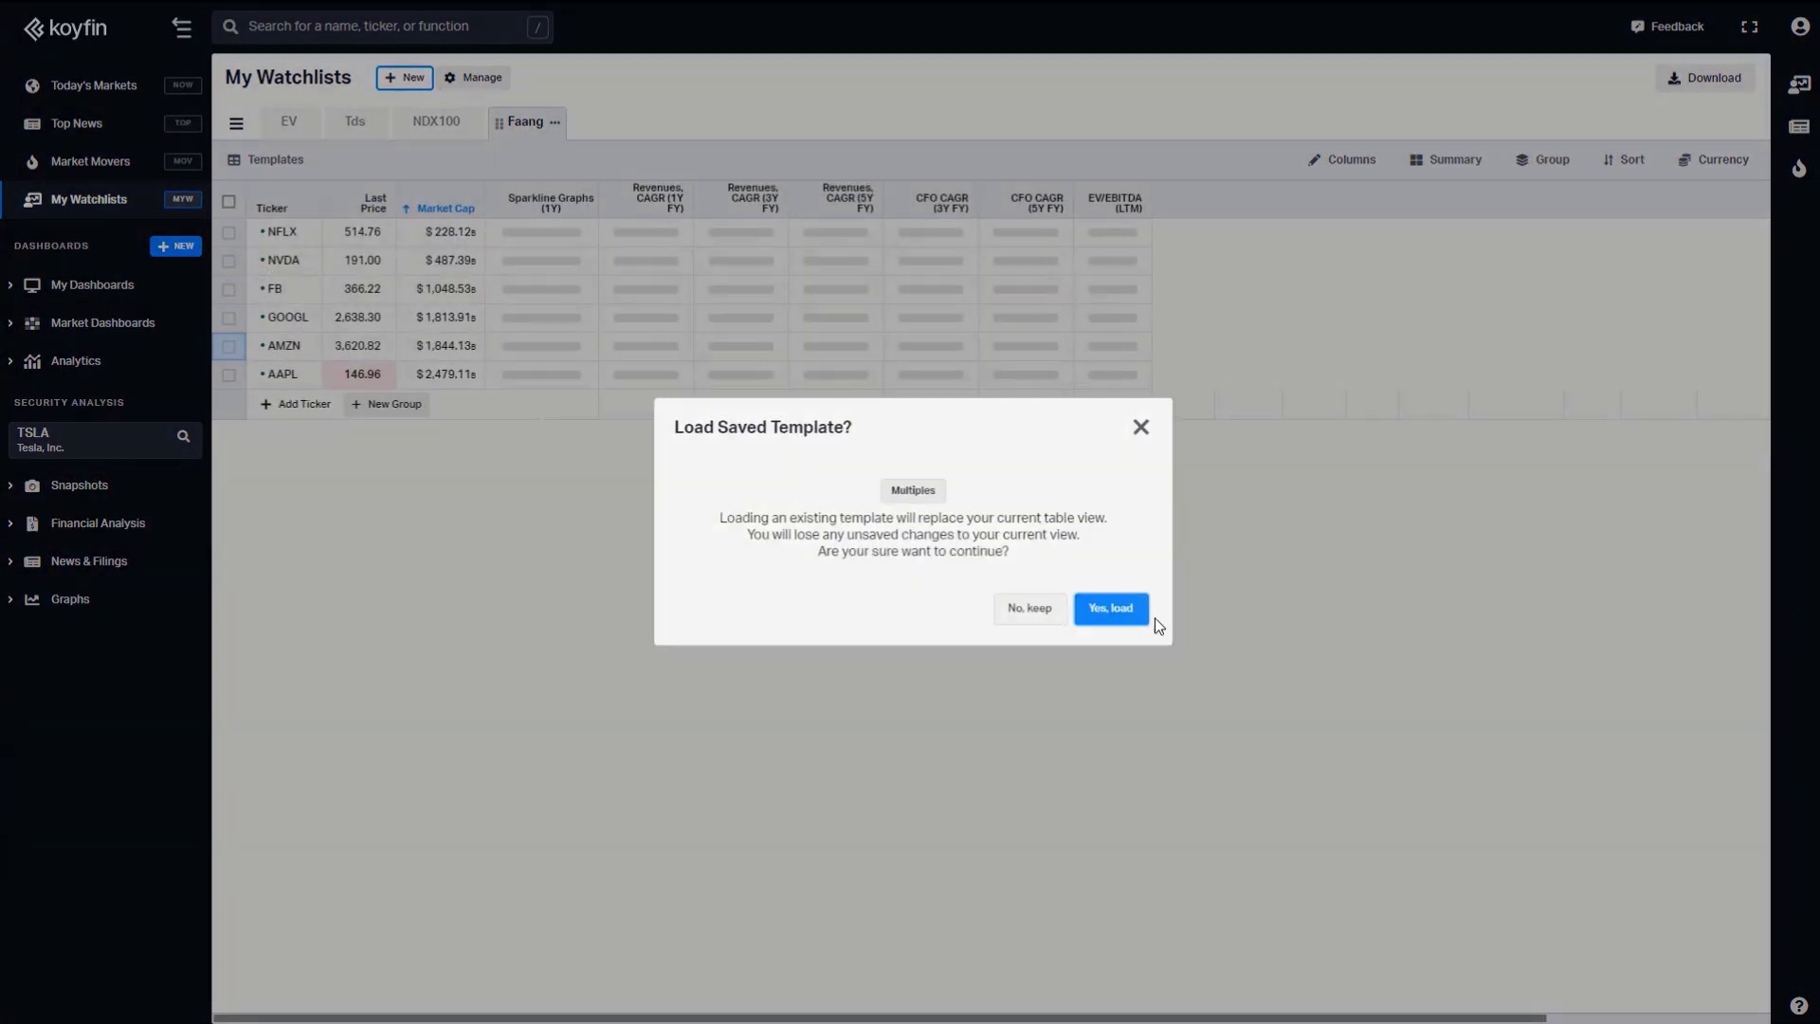
pyautogui.click(1148, 616)
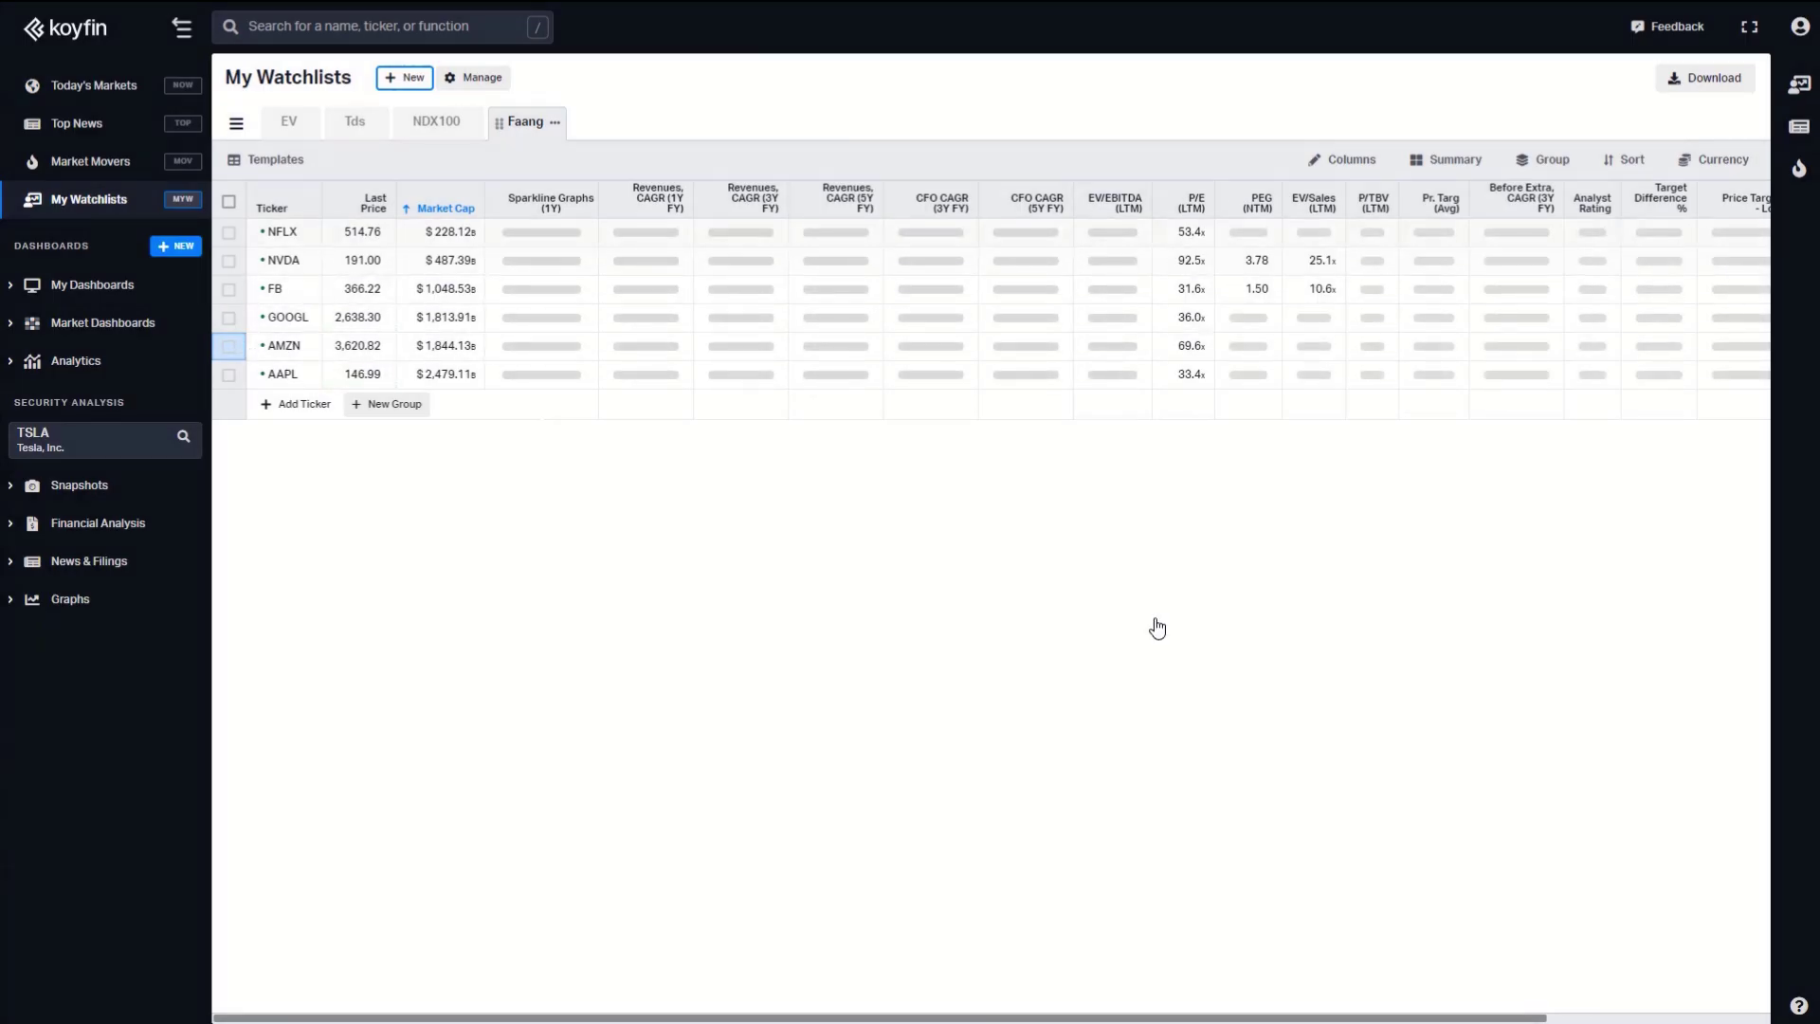
# Load the saved Sales template into the Faang watchlist.
pyautogui.click(289, 167)
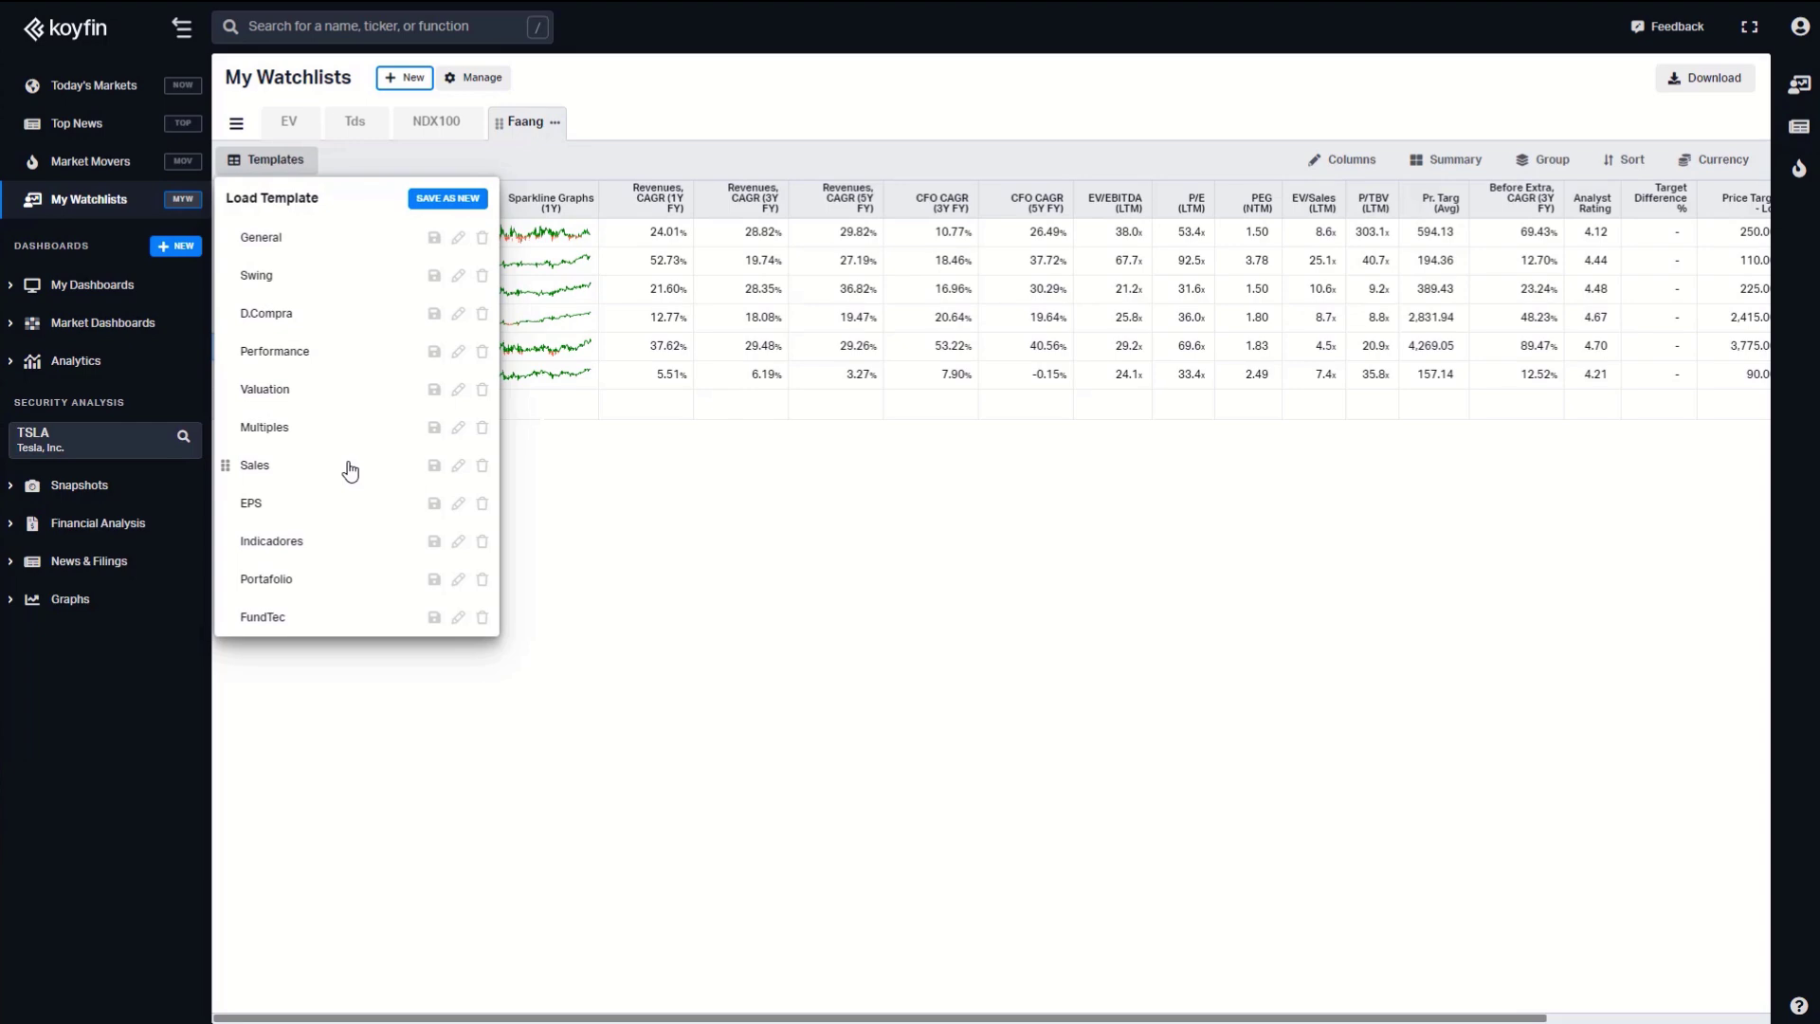
pyautogui.click(349, 470)
pyautogui.click(1146, 617)
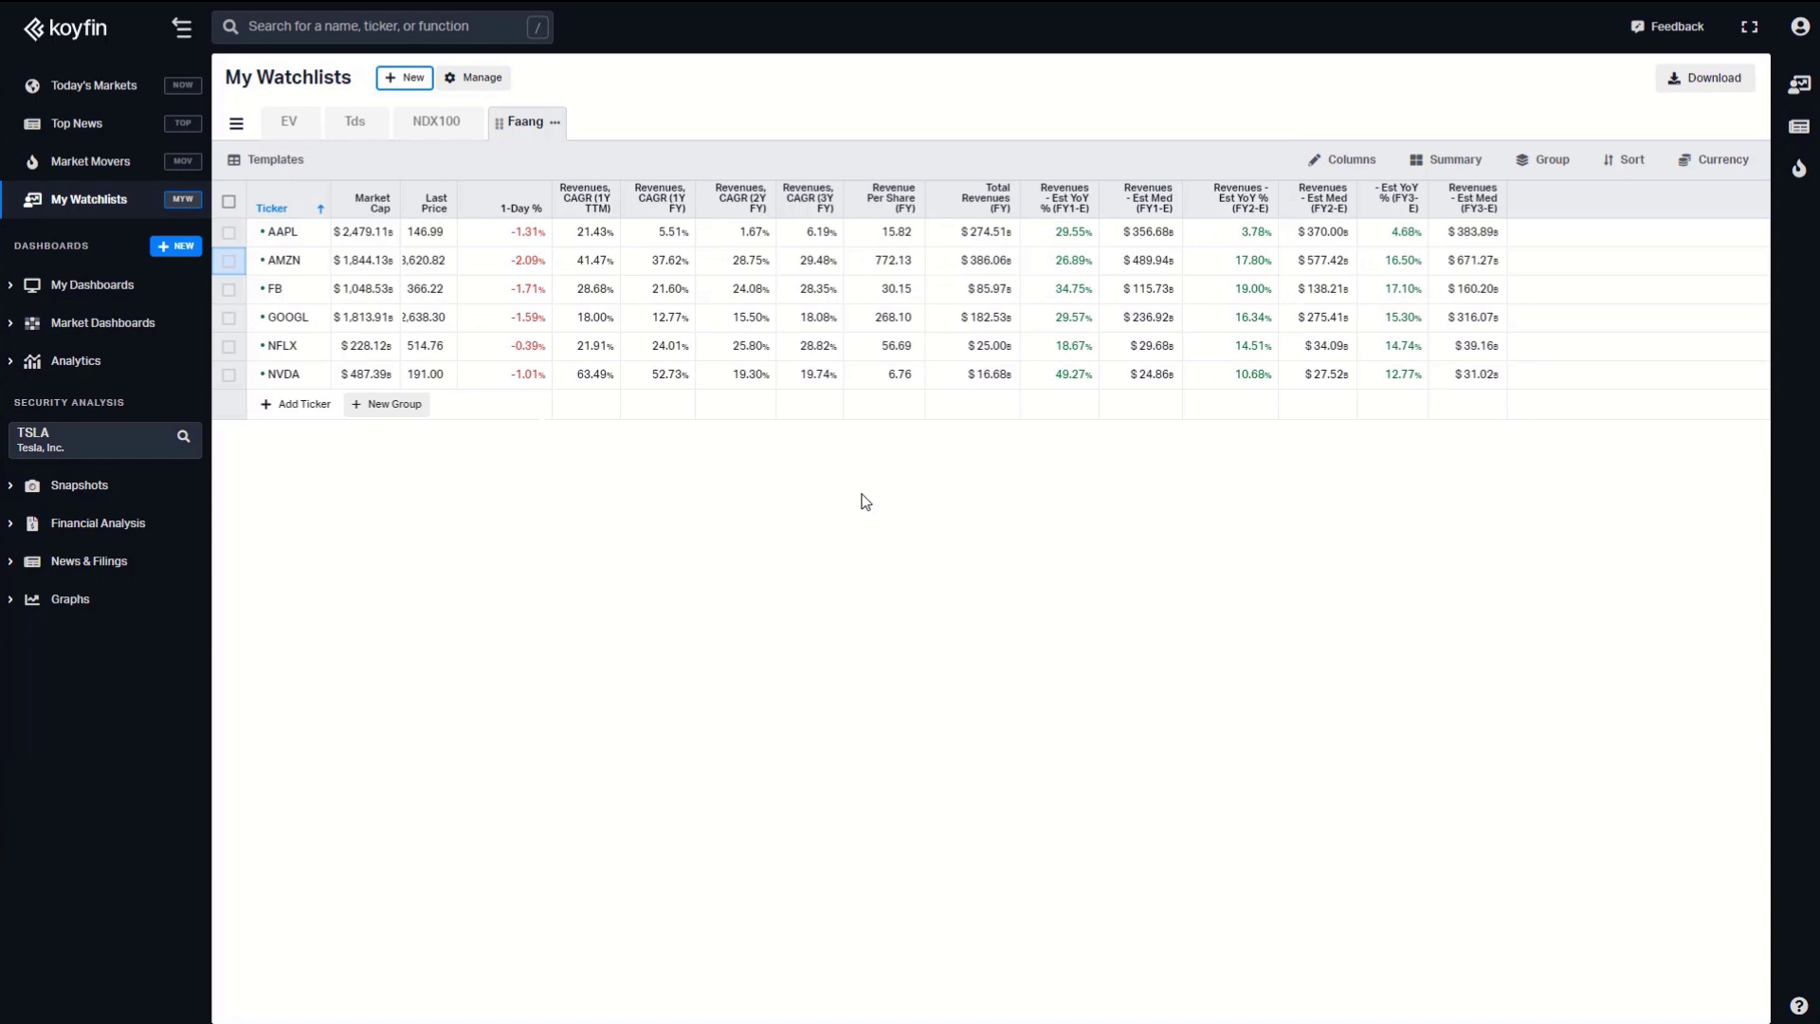
# Load the FundTec template back into the Faang watchlist.
pyautogui.click(305, 159)
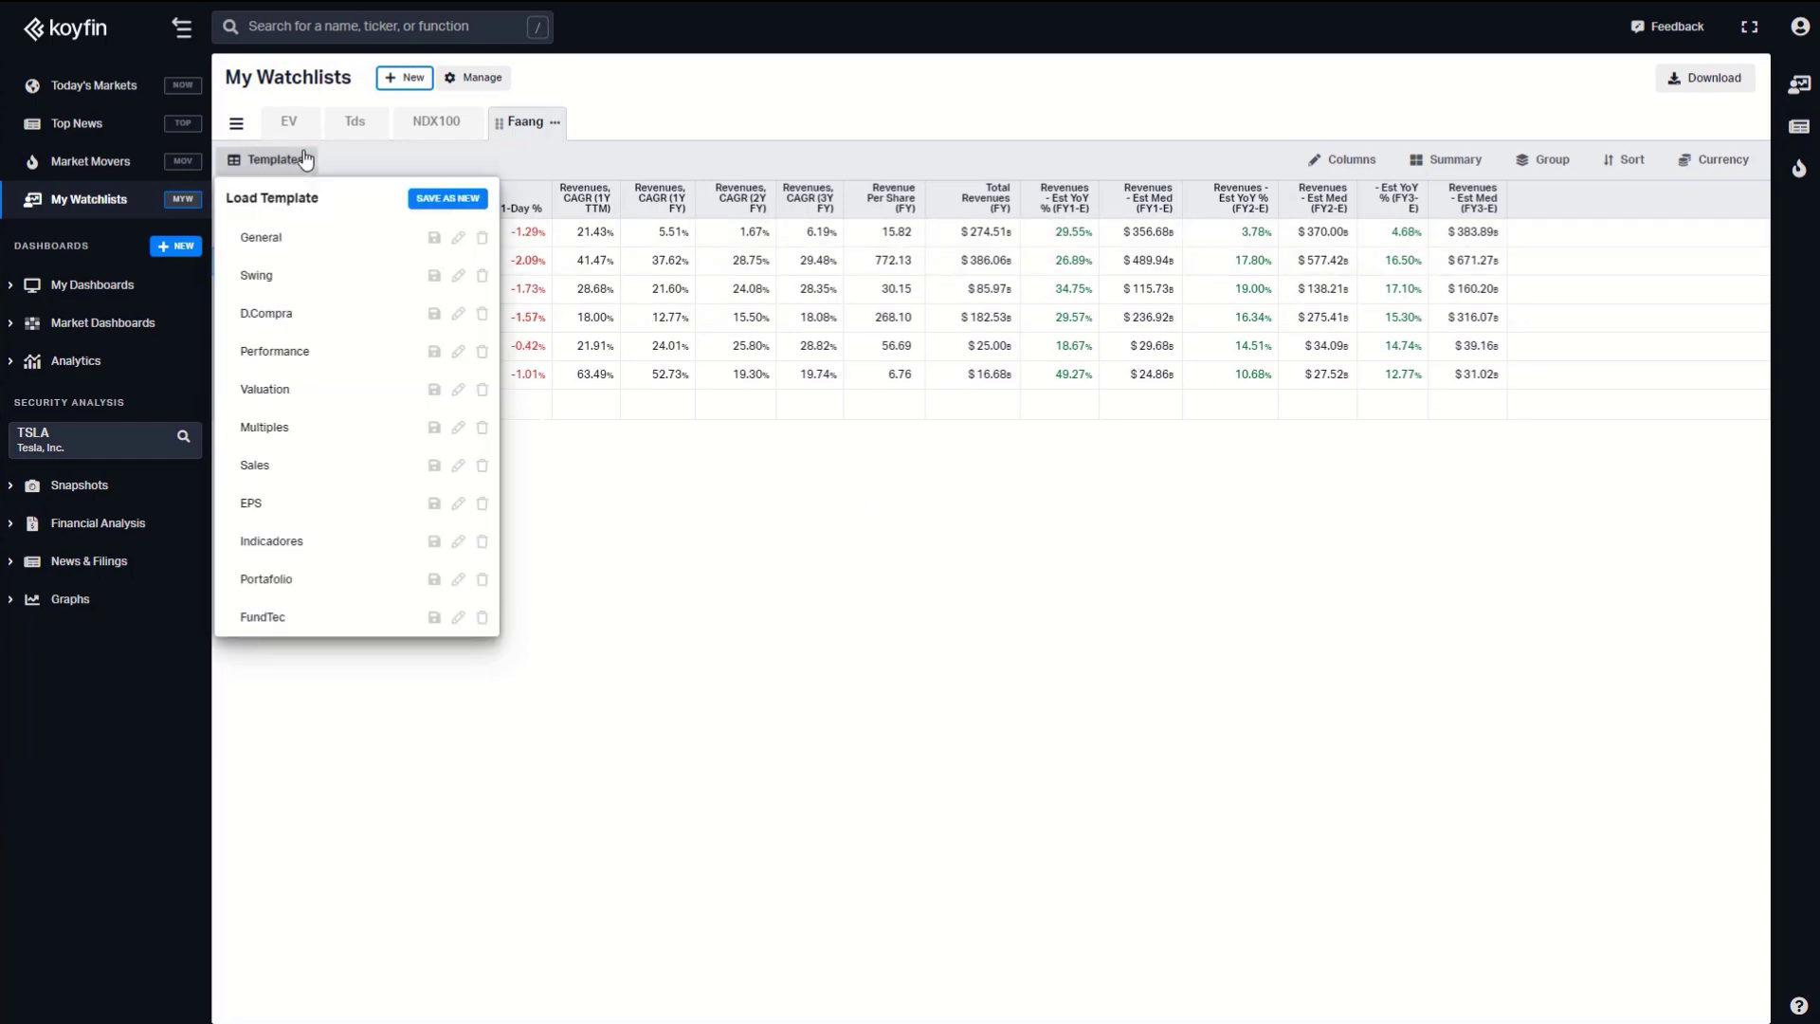
pyautogui.click(266, 617)
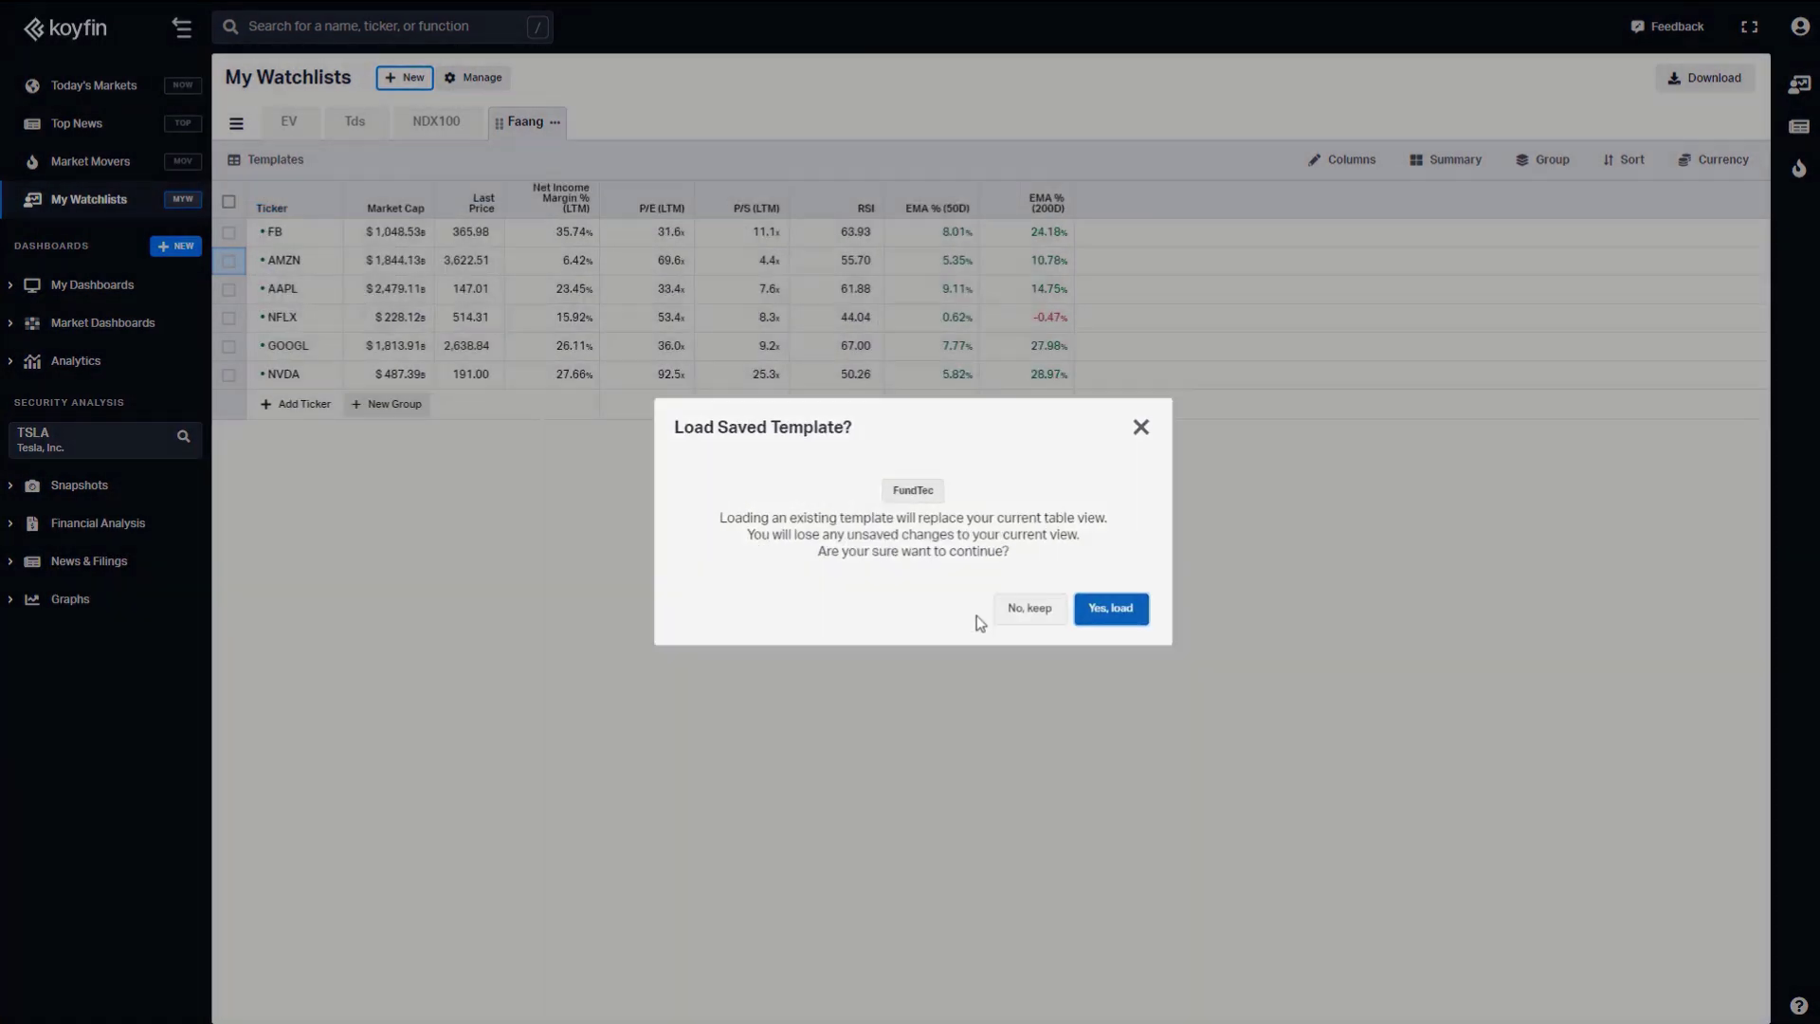
pyautogui.click(1000, 611)
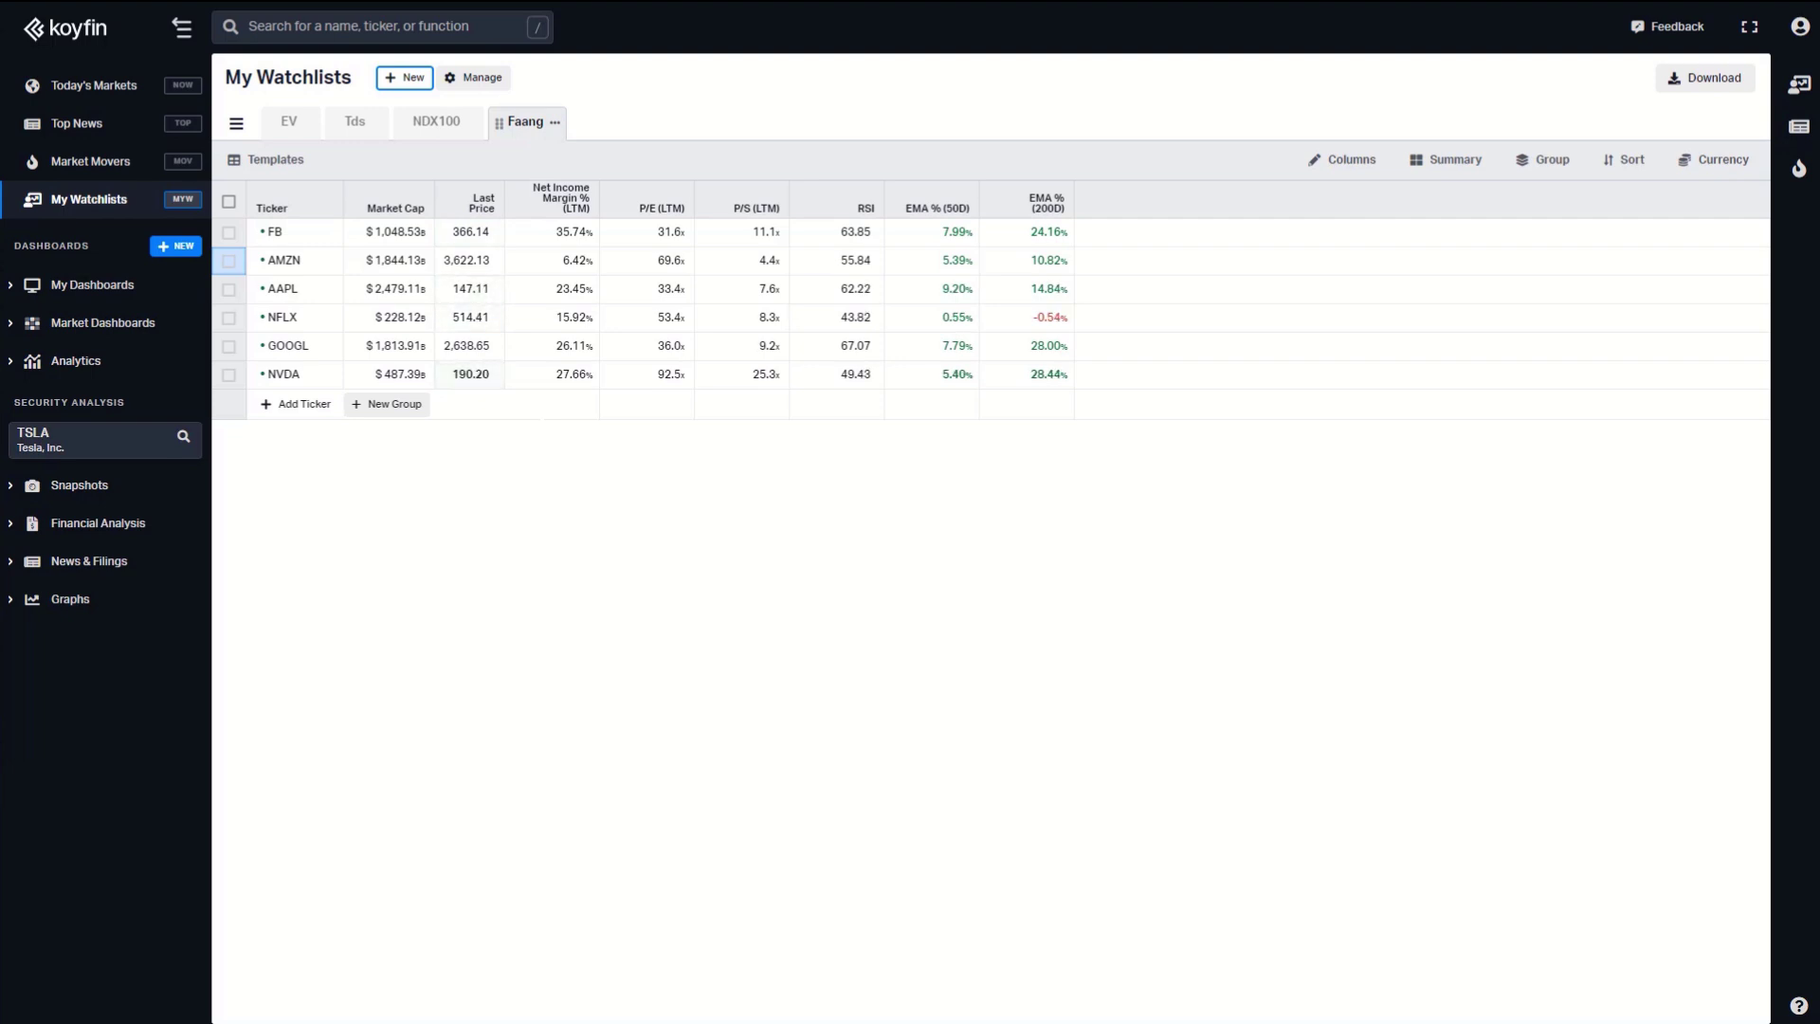
# Download the Faang watchlist as a CSV file and open it in Excel.
pyautogui.click(1699, 83)
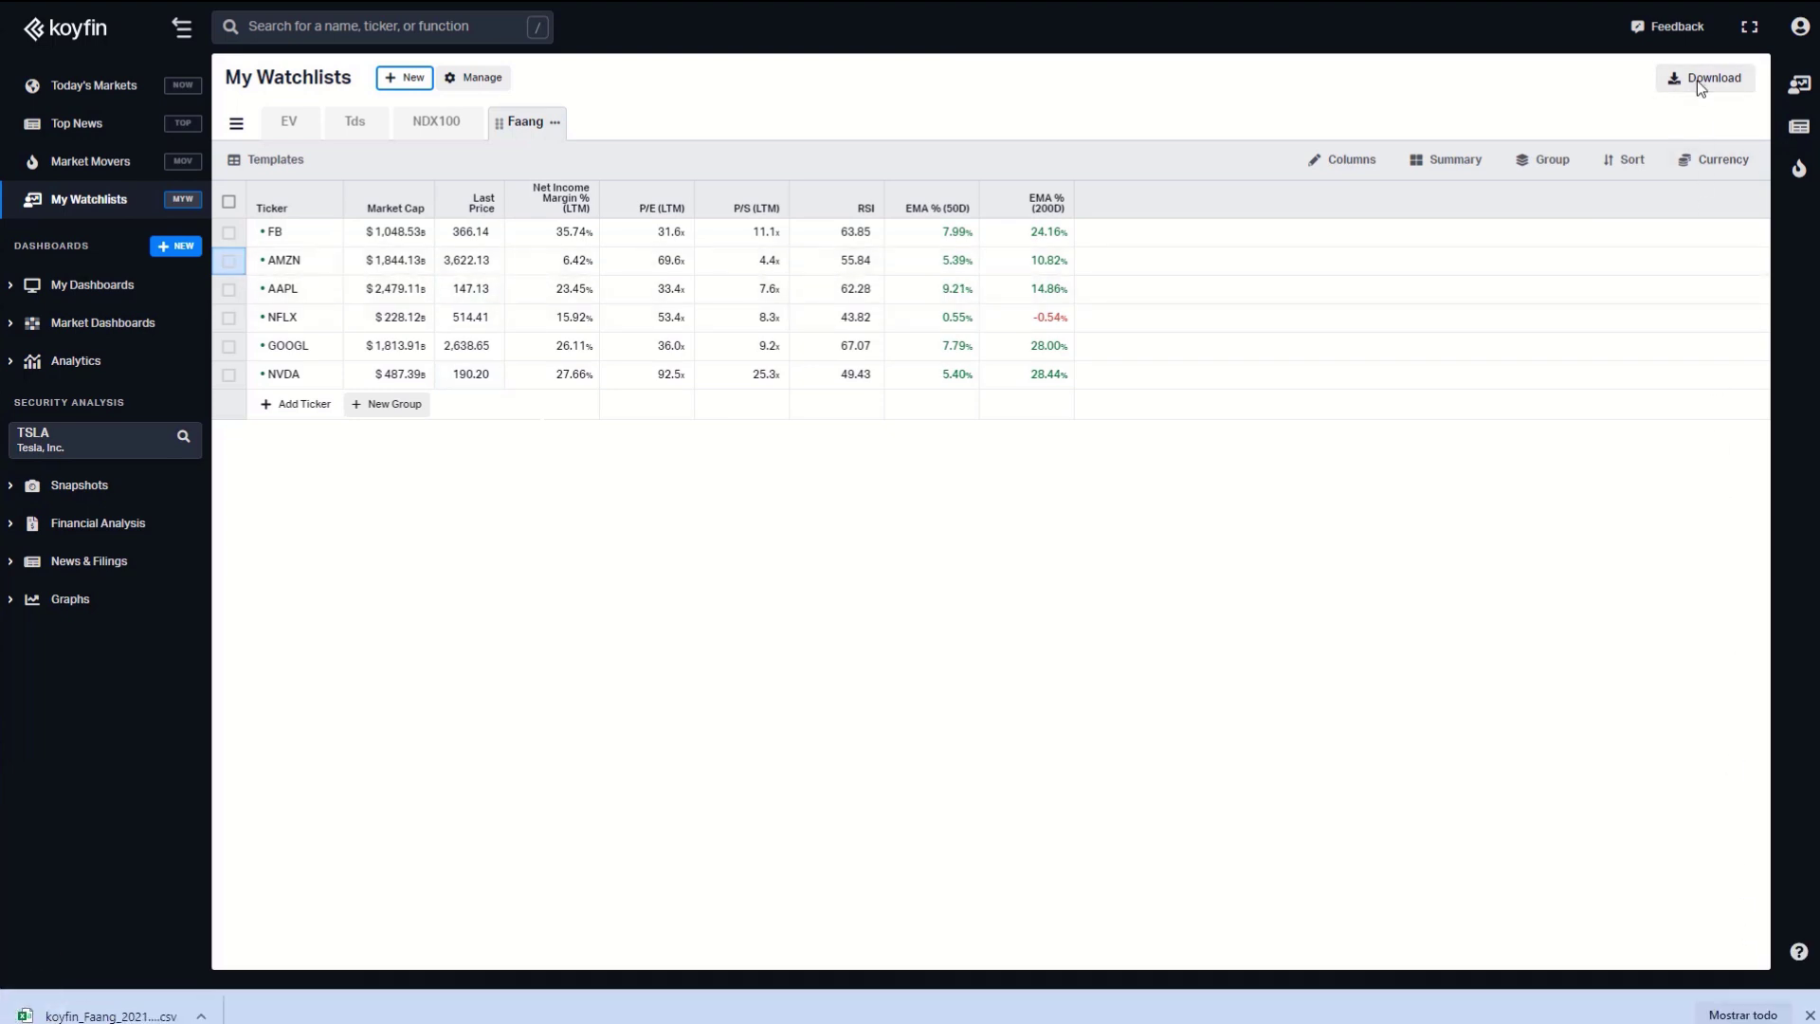
pyautogui.click(104, 1015)
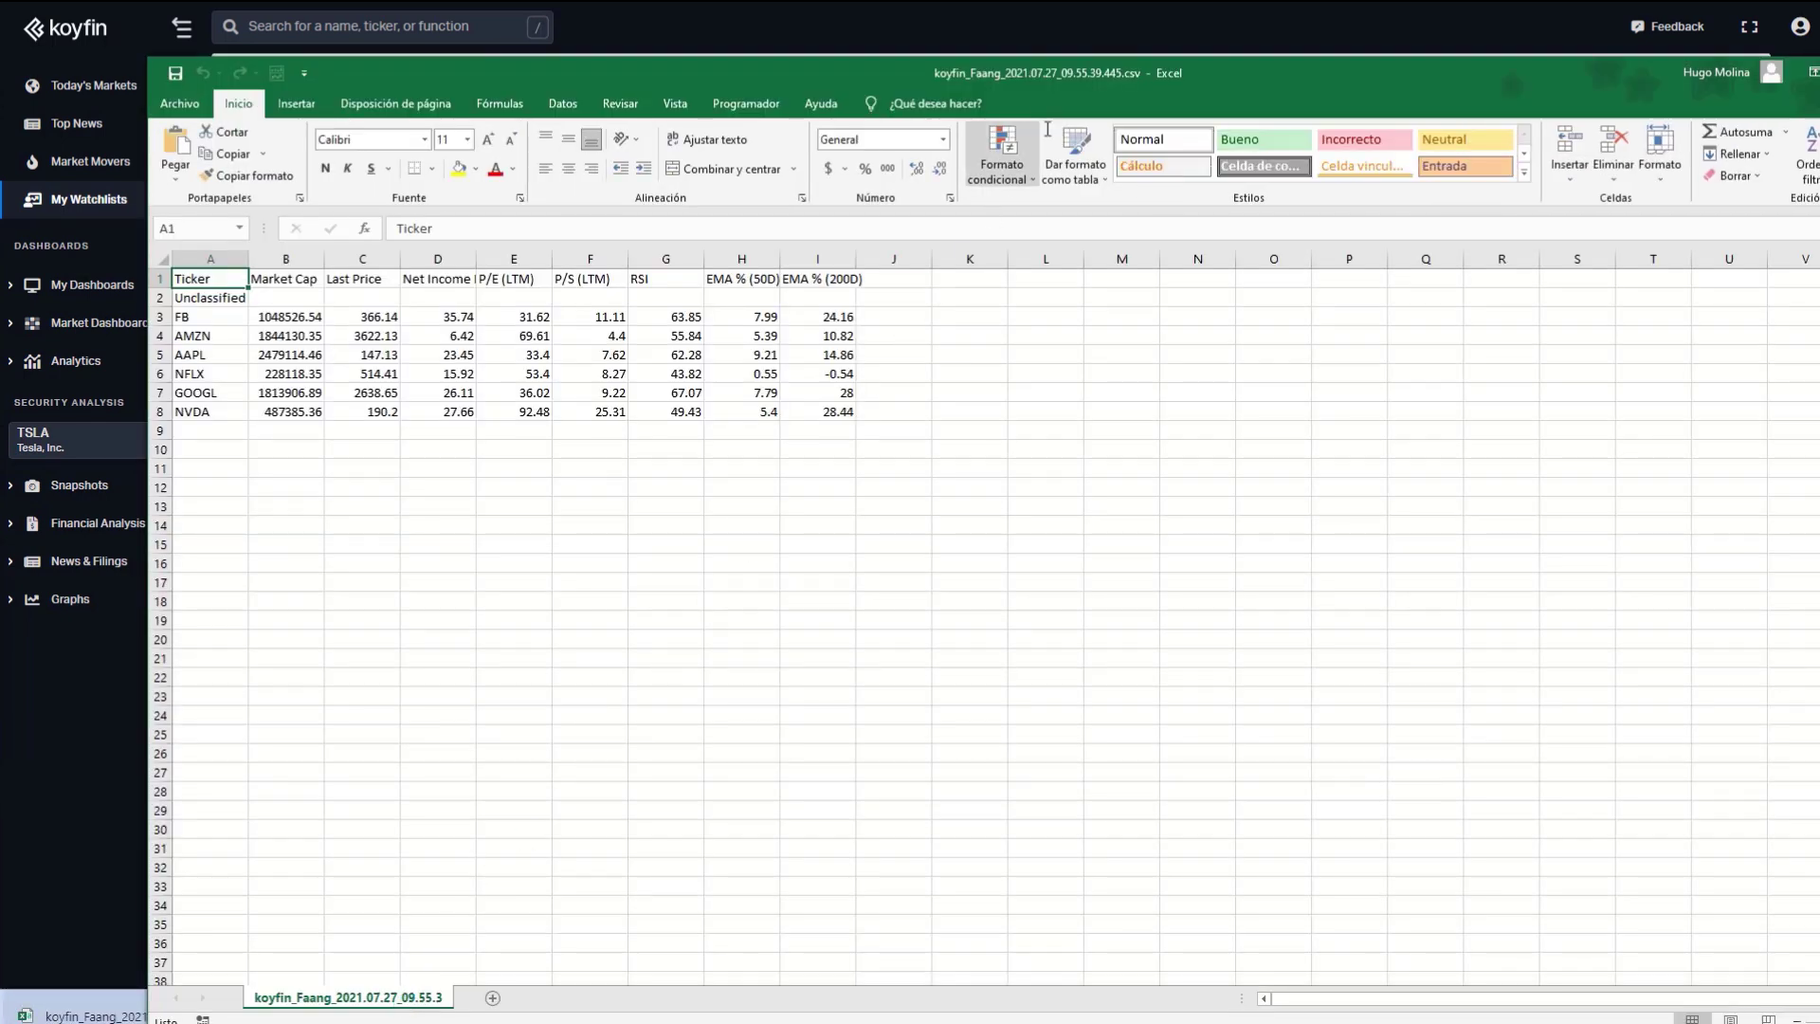
pyautogui.moveTo(1083, 77); pyautogui.dragTo(1018, 61)
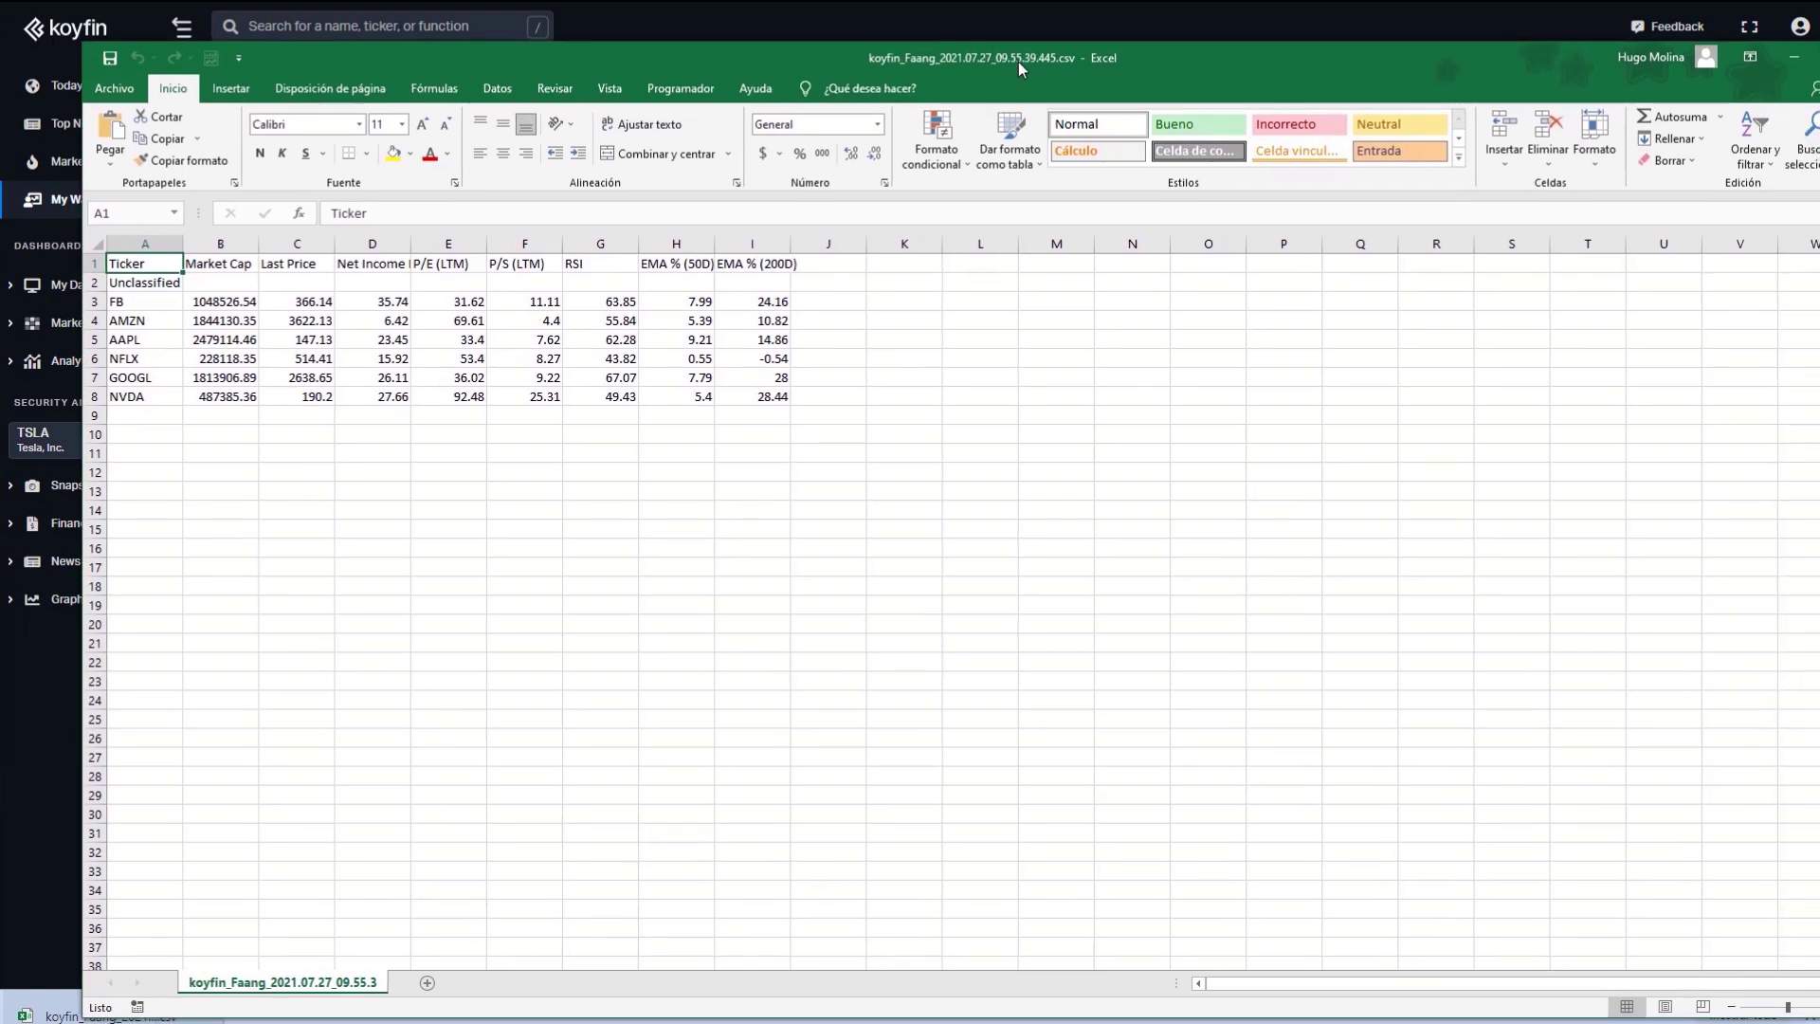
# Examine the price, net income margin, P/E and P/S columns in the exported spreadsheet.
pyautogui.click(474, 531)
pyautogui.click(295, 265)
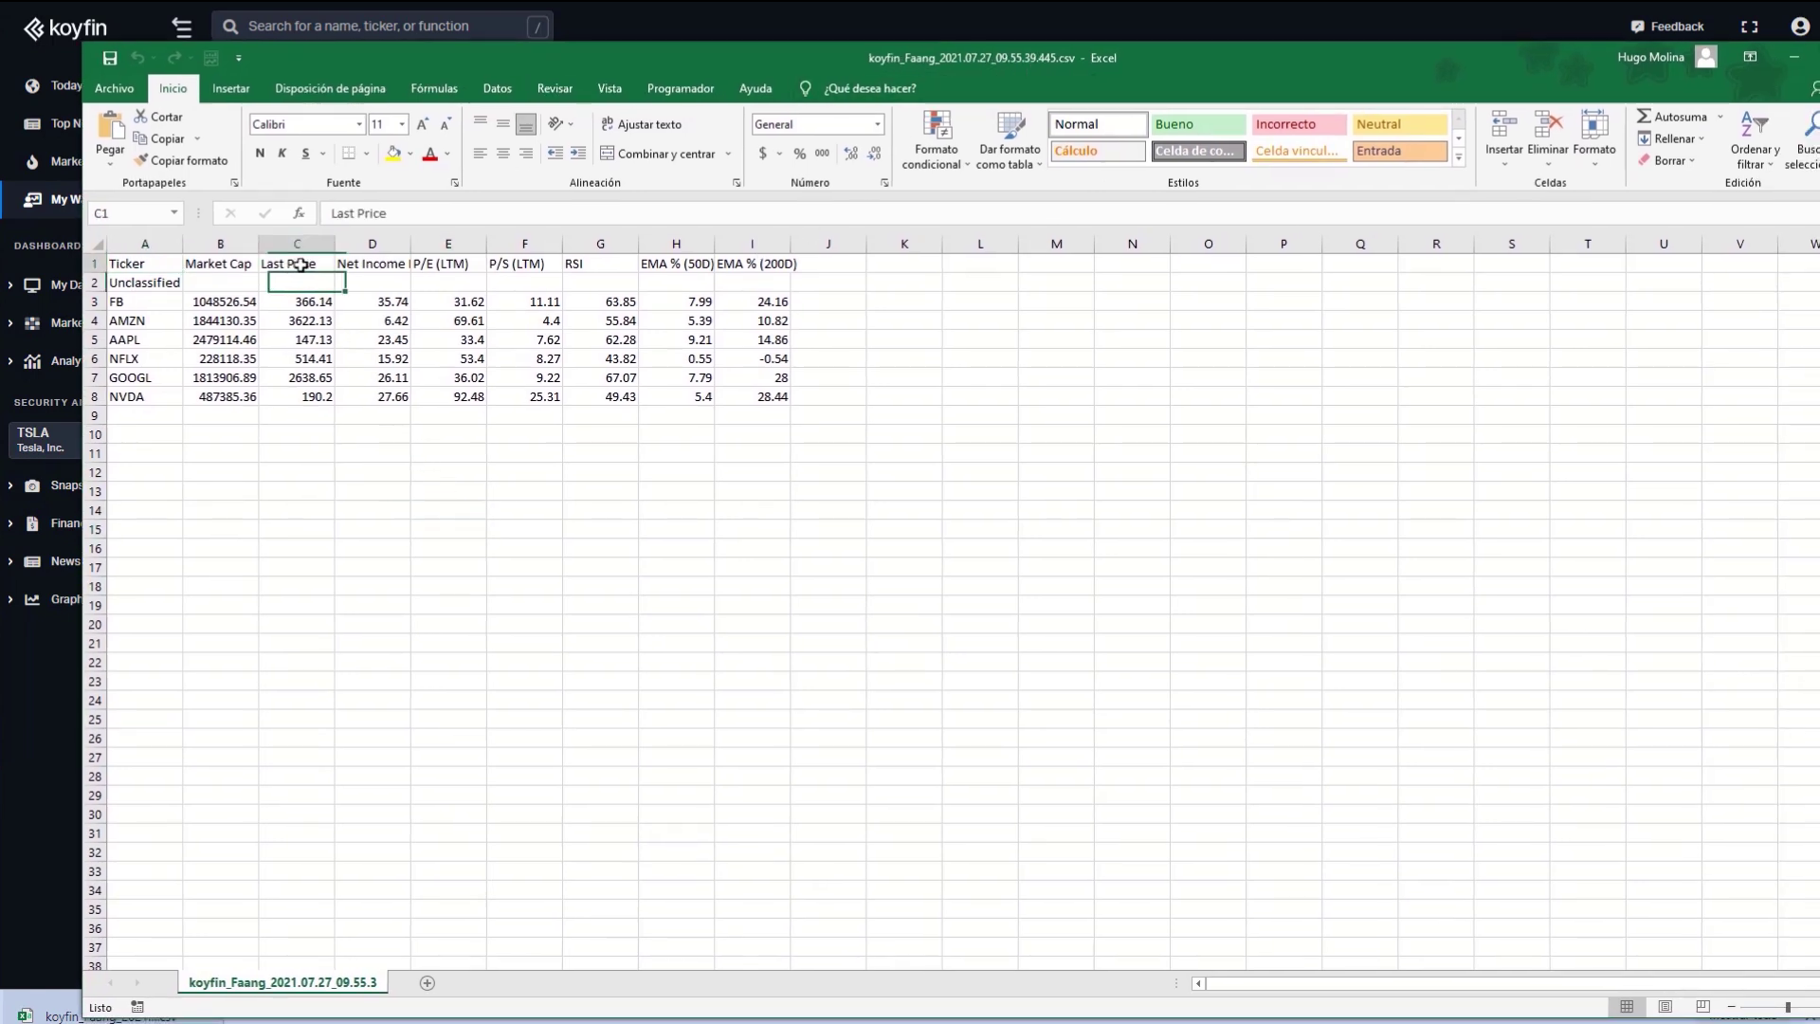
pyautogui.click(343, 264)
pyautogui.click(447, 263)
pyautogui.click(535, 366)
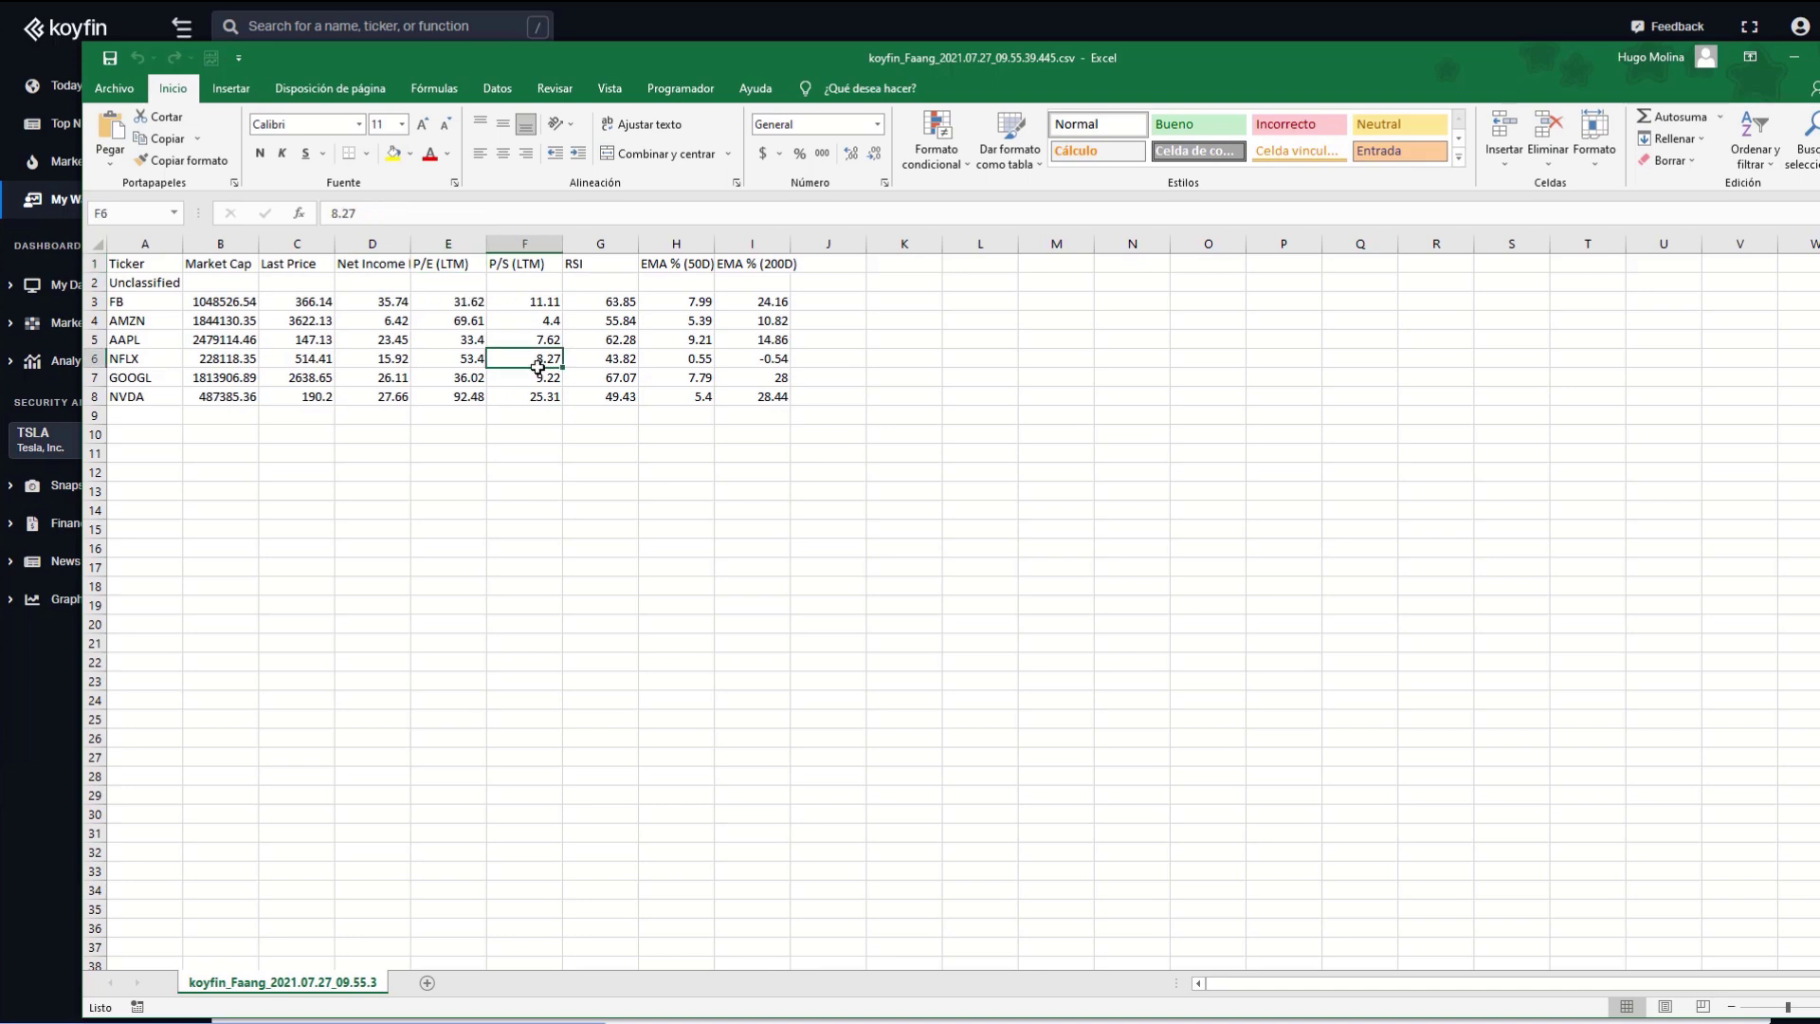
pyautogui.click(625, 424)
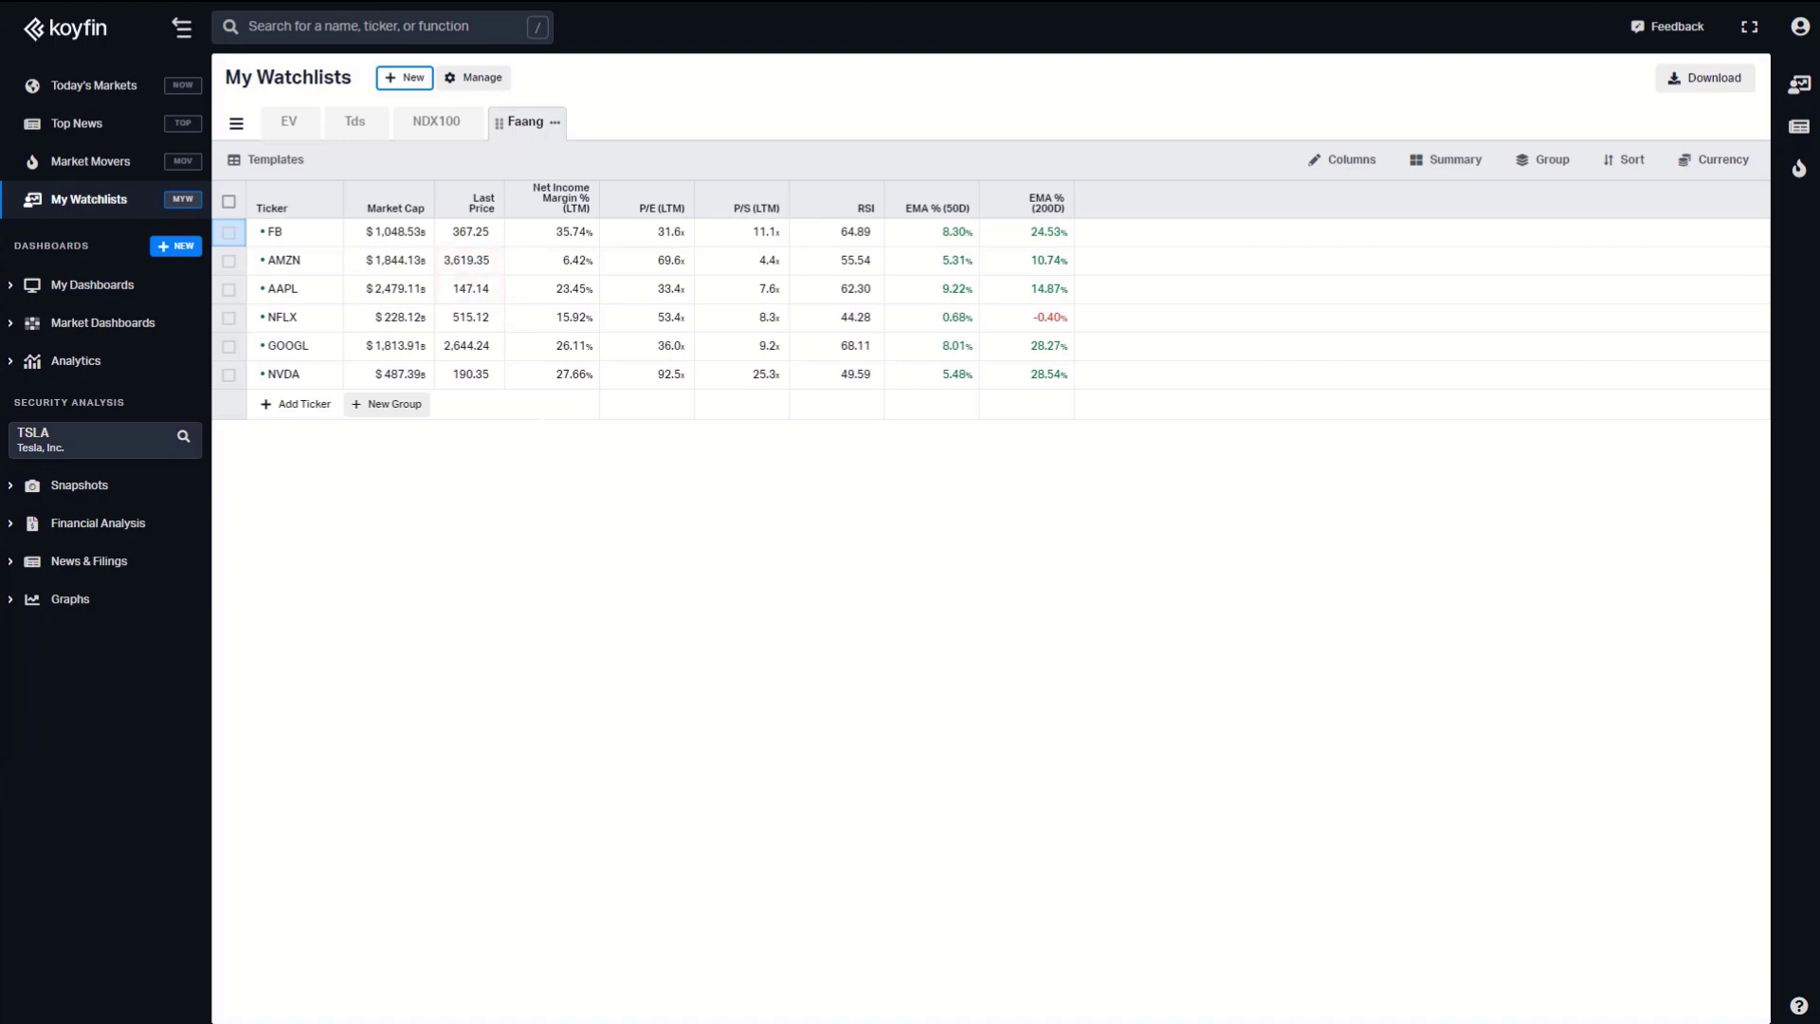
# Copy the Faang watchlist to a new watchlist named "Faang2".
pyautogui.click(556, 127)
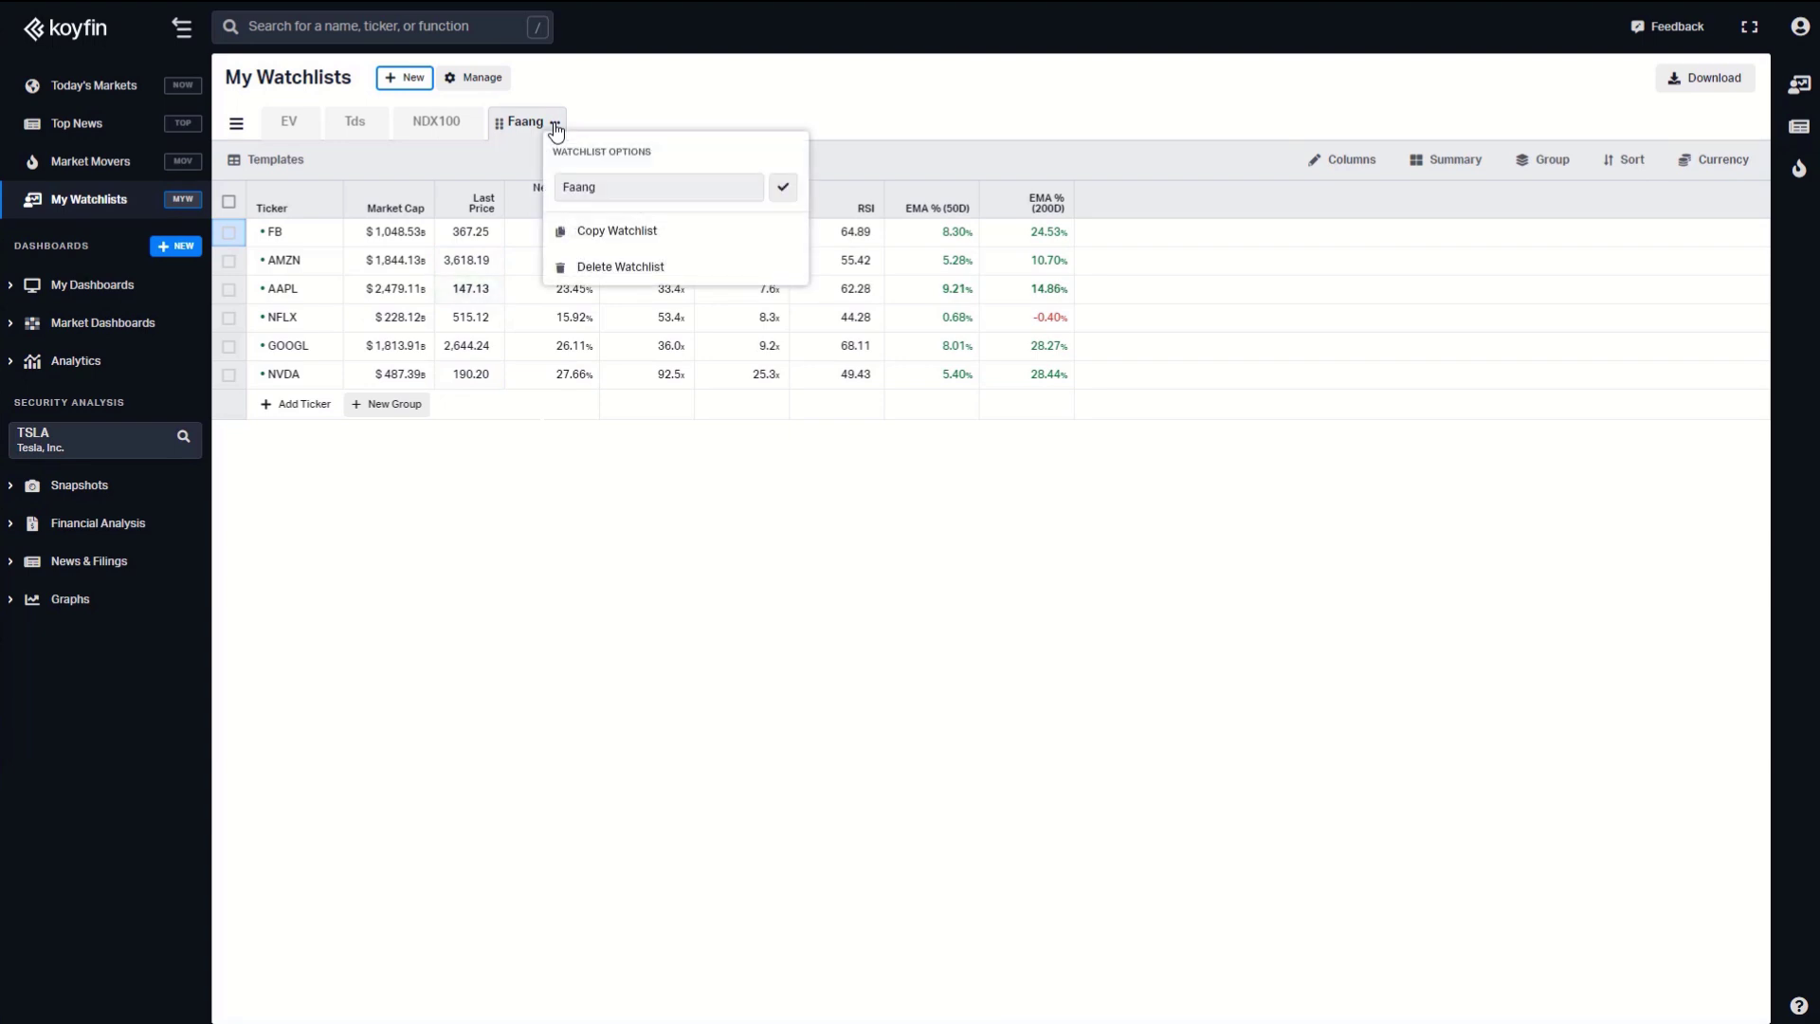
pyautogui.click(596, 232)
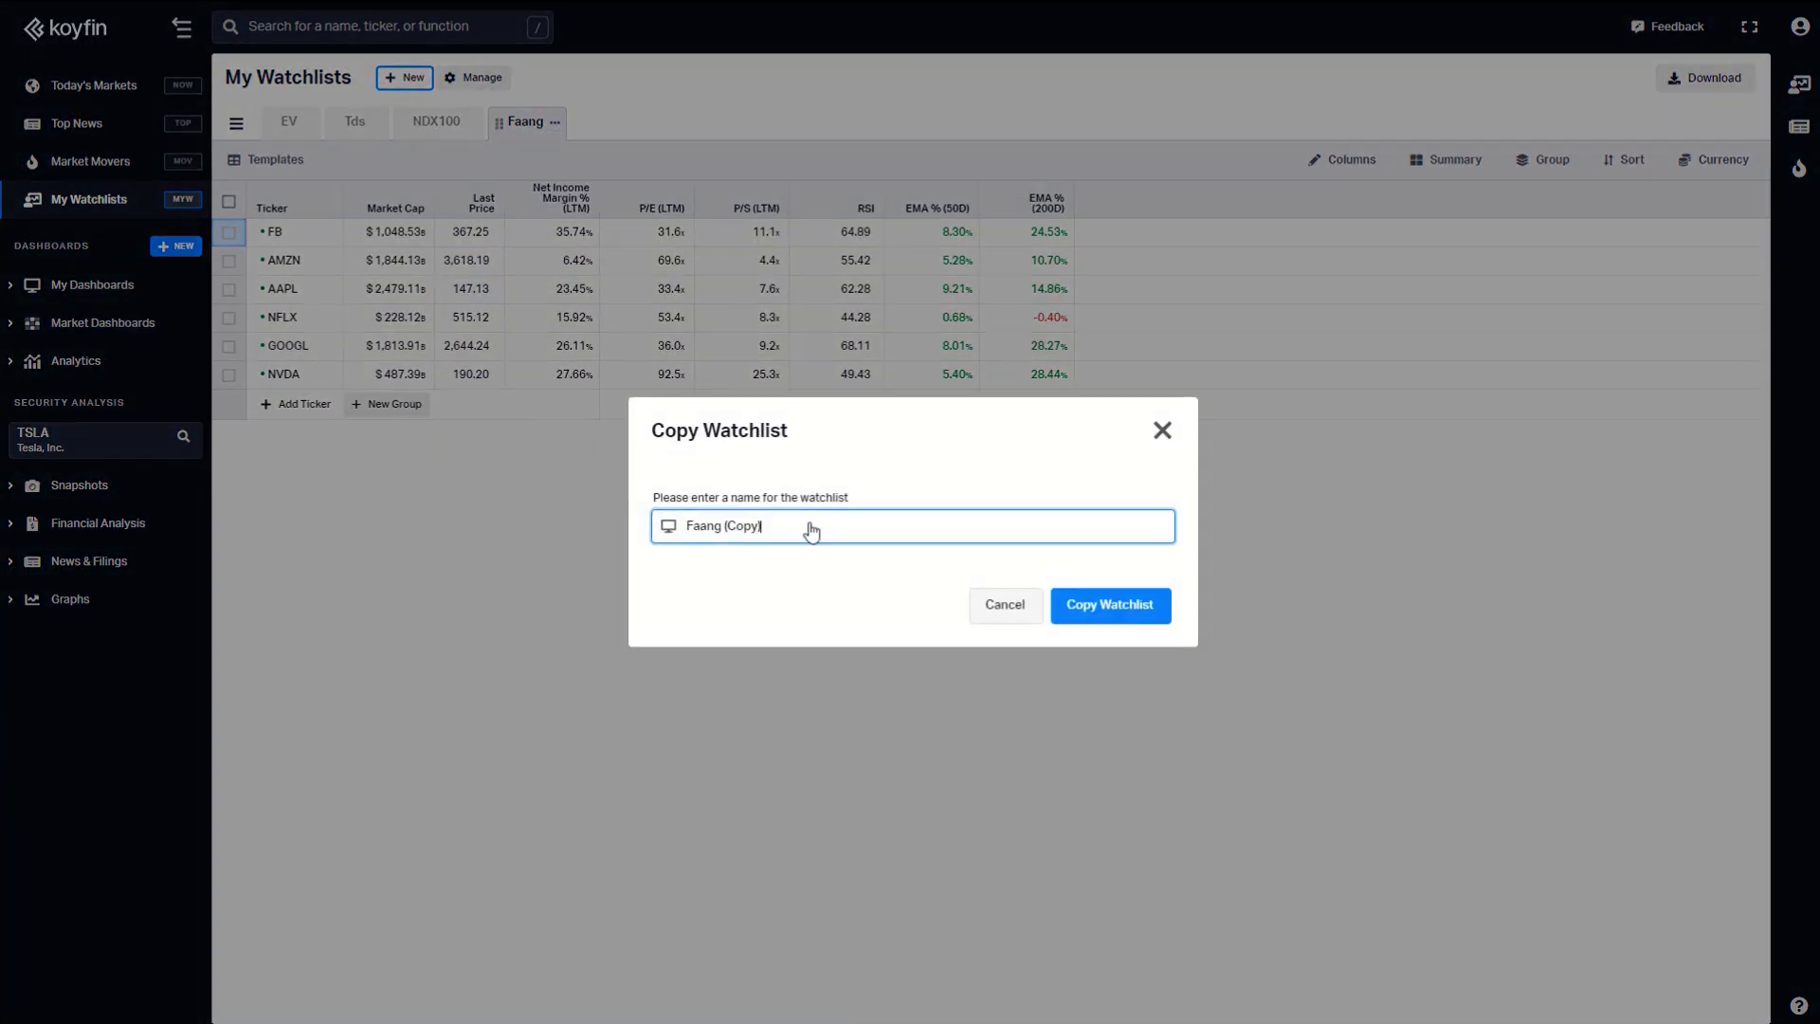
pyautogui.moveTo(725, 533); pyautogui.dragTo(910, 532)
pyautogui.press('BackSpace')
pyautogui.write('2')
pyautogui.click(1124, 618)
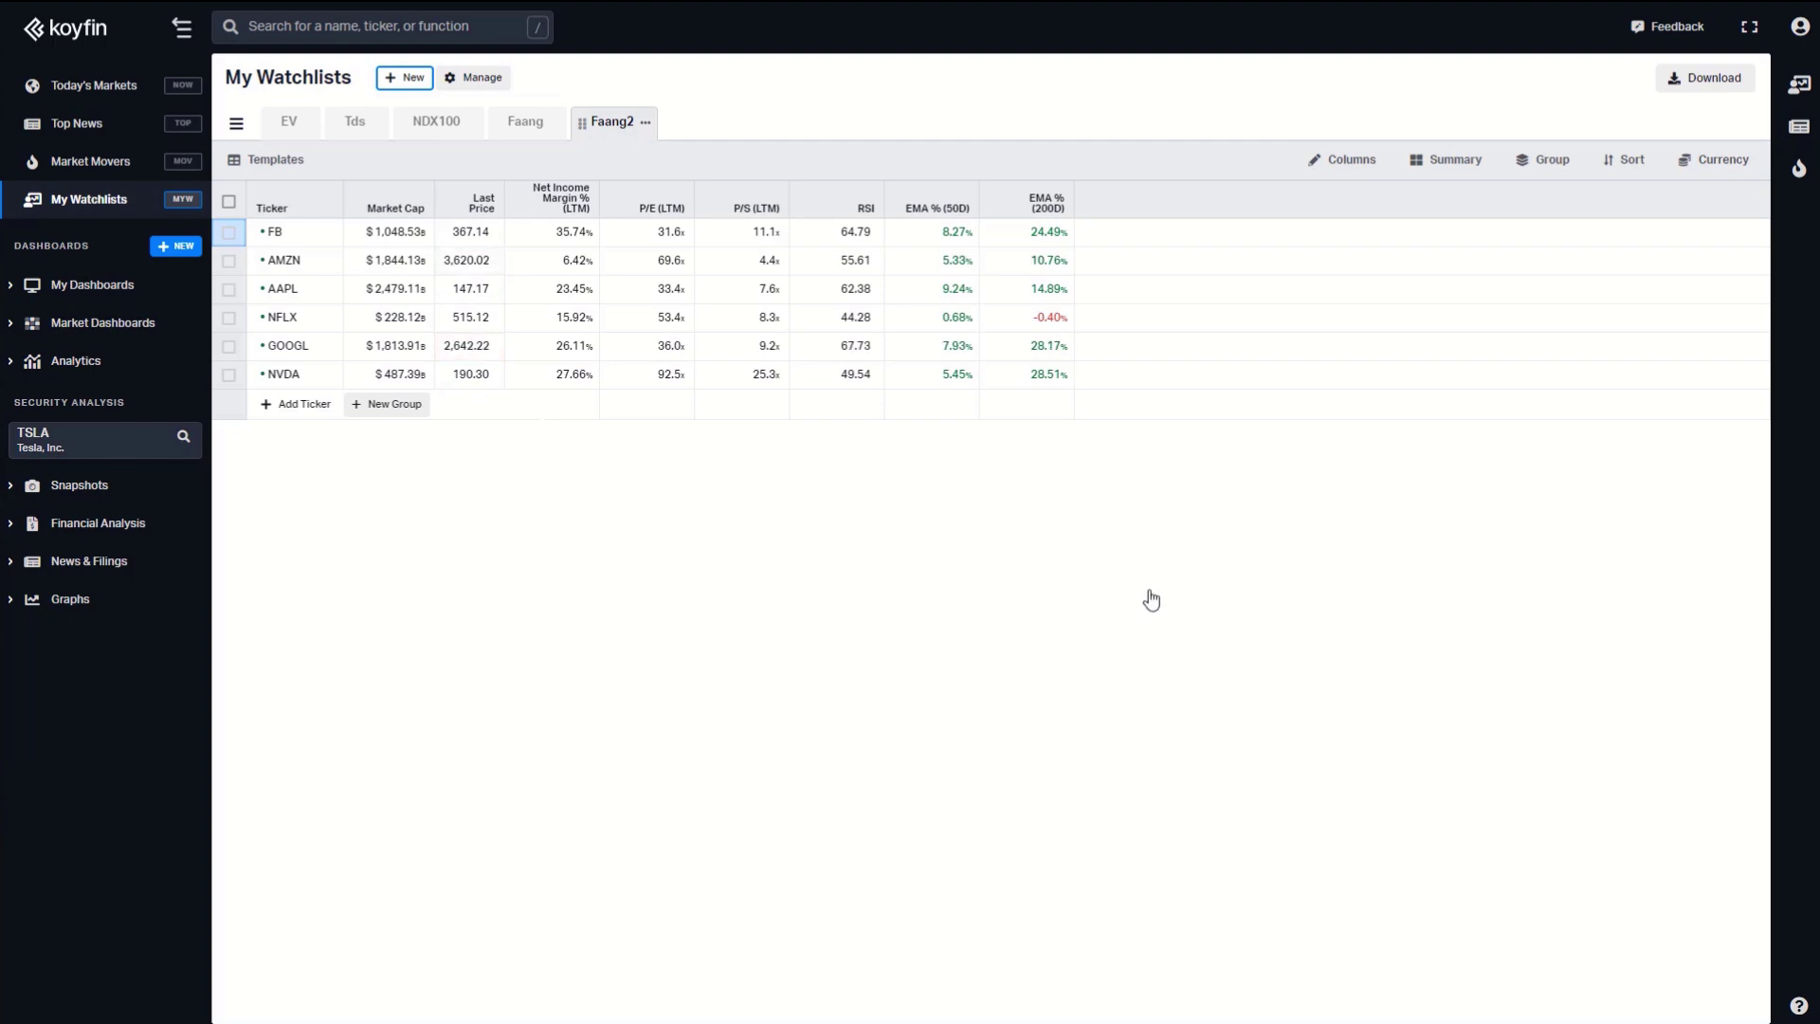
# Try the Industry and Sector groupings on the Faang2 watchlist and settle on grouping by Country.
pyautogui.click(1550, 166)
pyautogui.scroll(-3, 1443, 460)
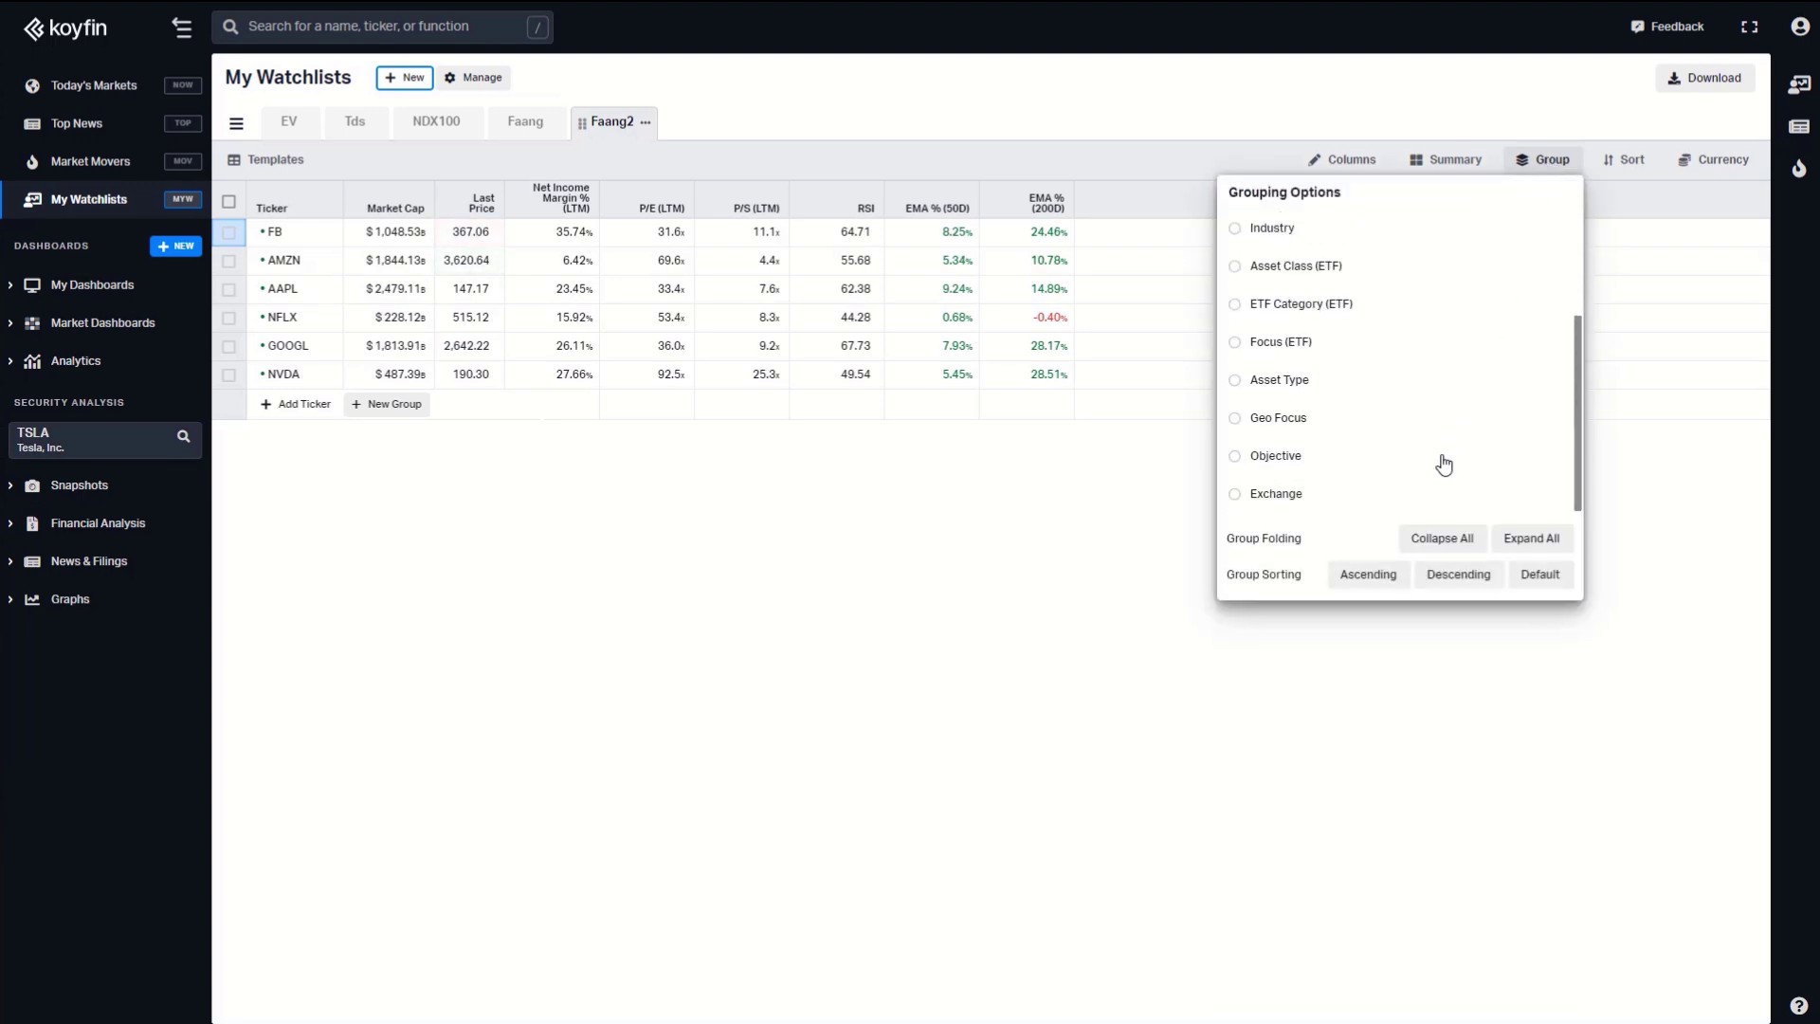
pyautogui.scroll(3, 1443, 463)
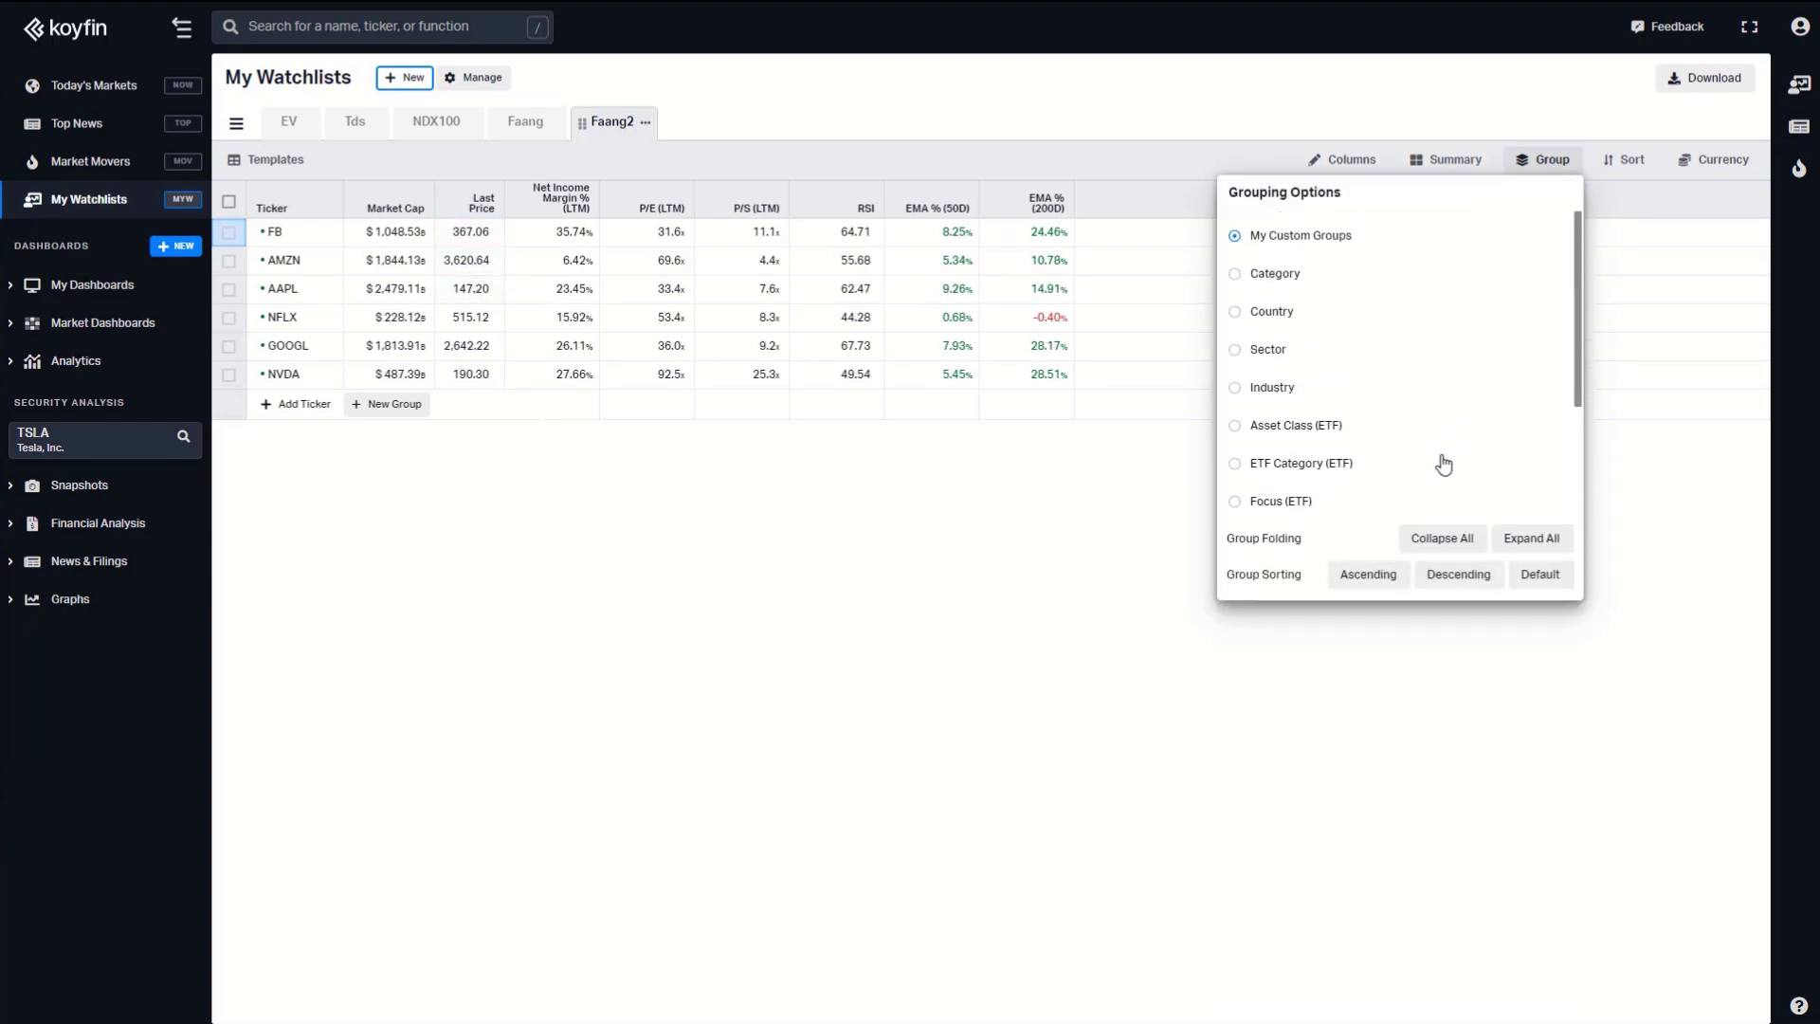
pyautogui.click(1295, 393)
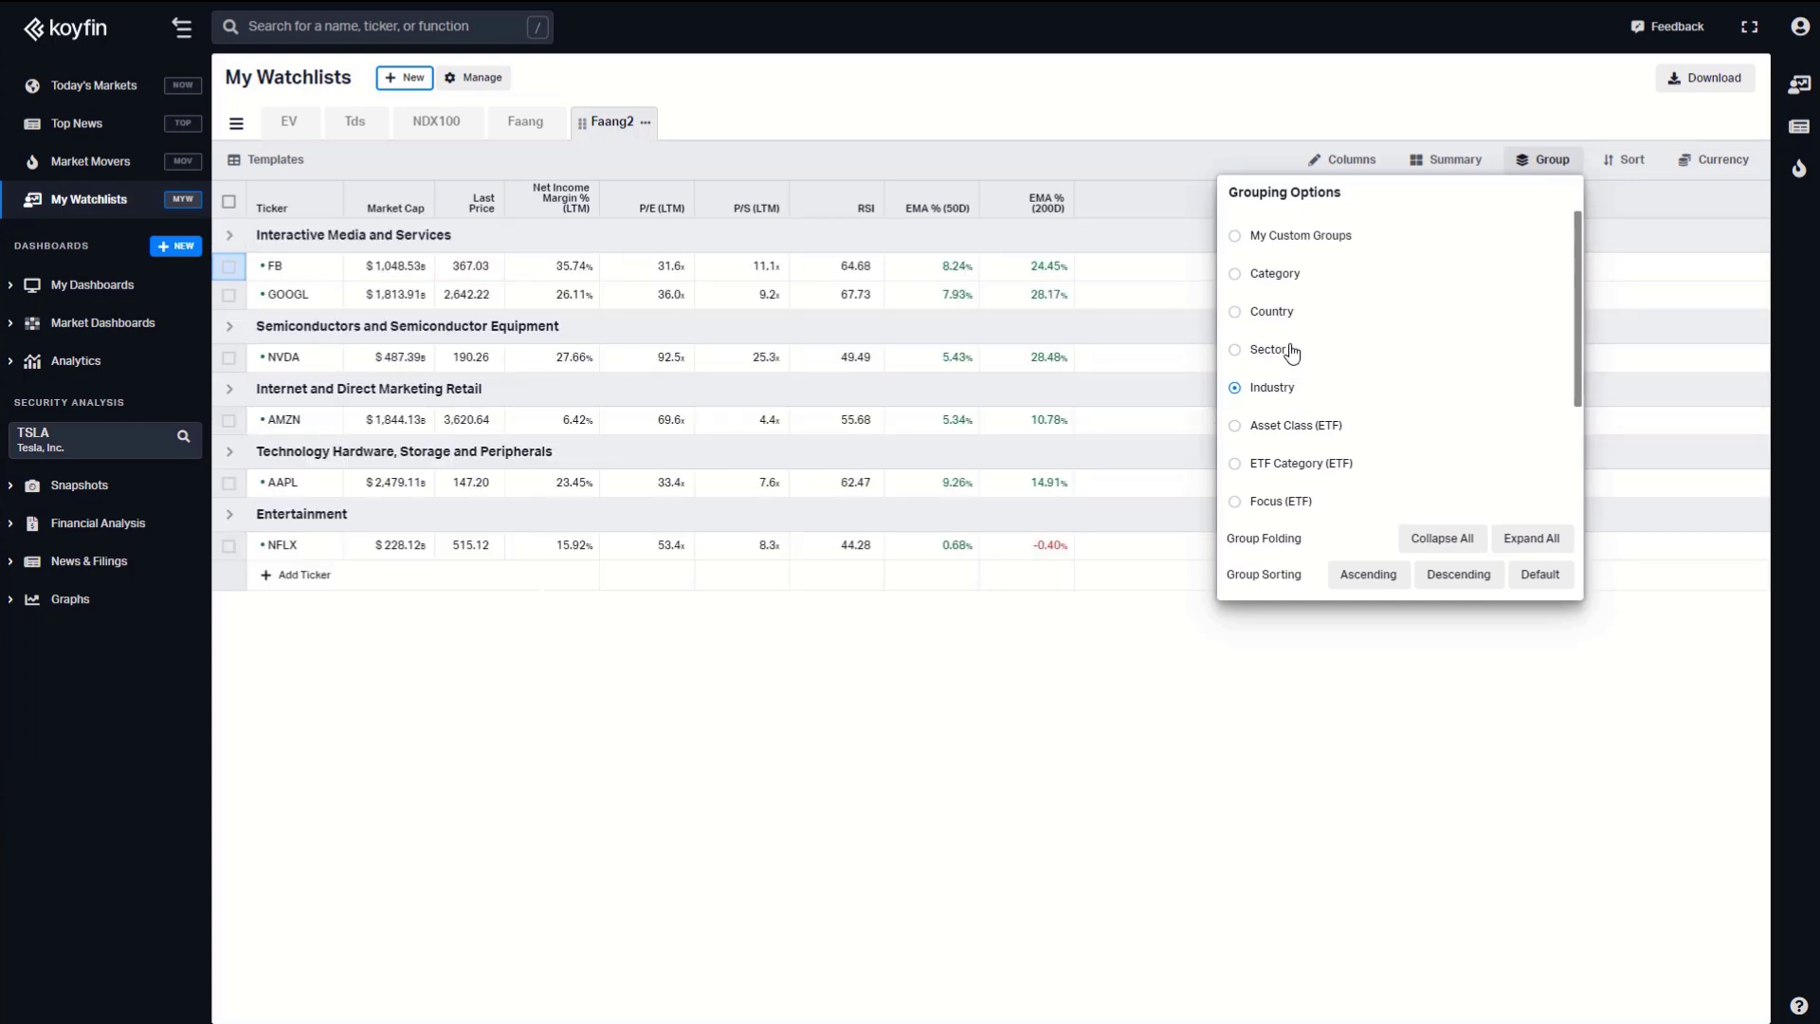
pyautogui.click(1292, 351)
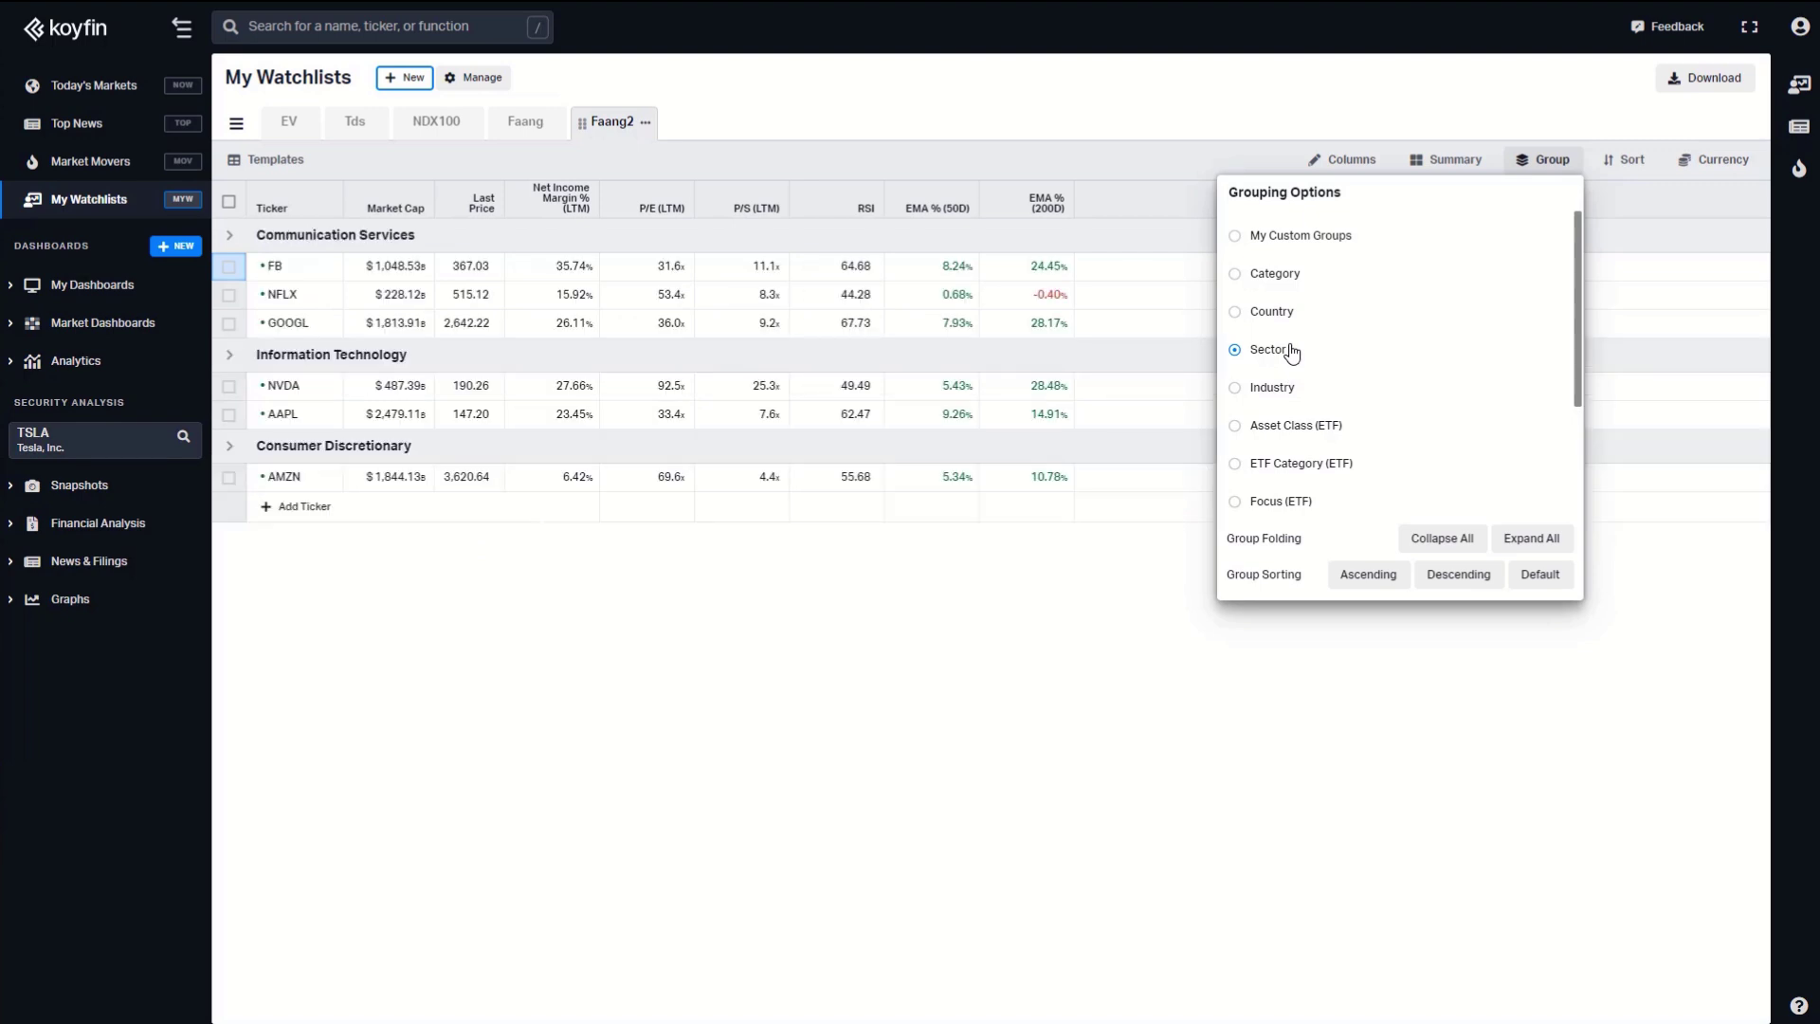
pyautogui.click(1311, 320)
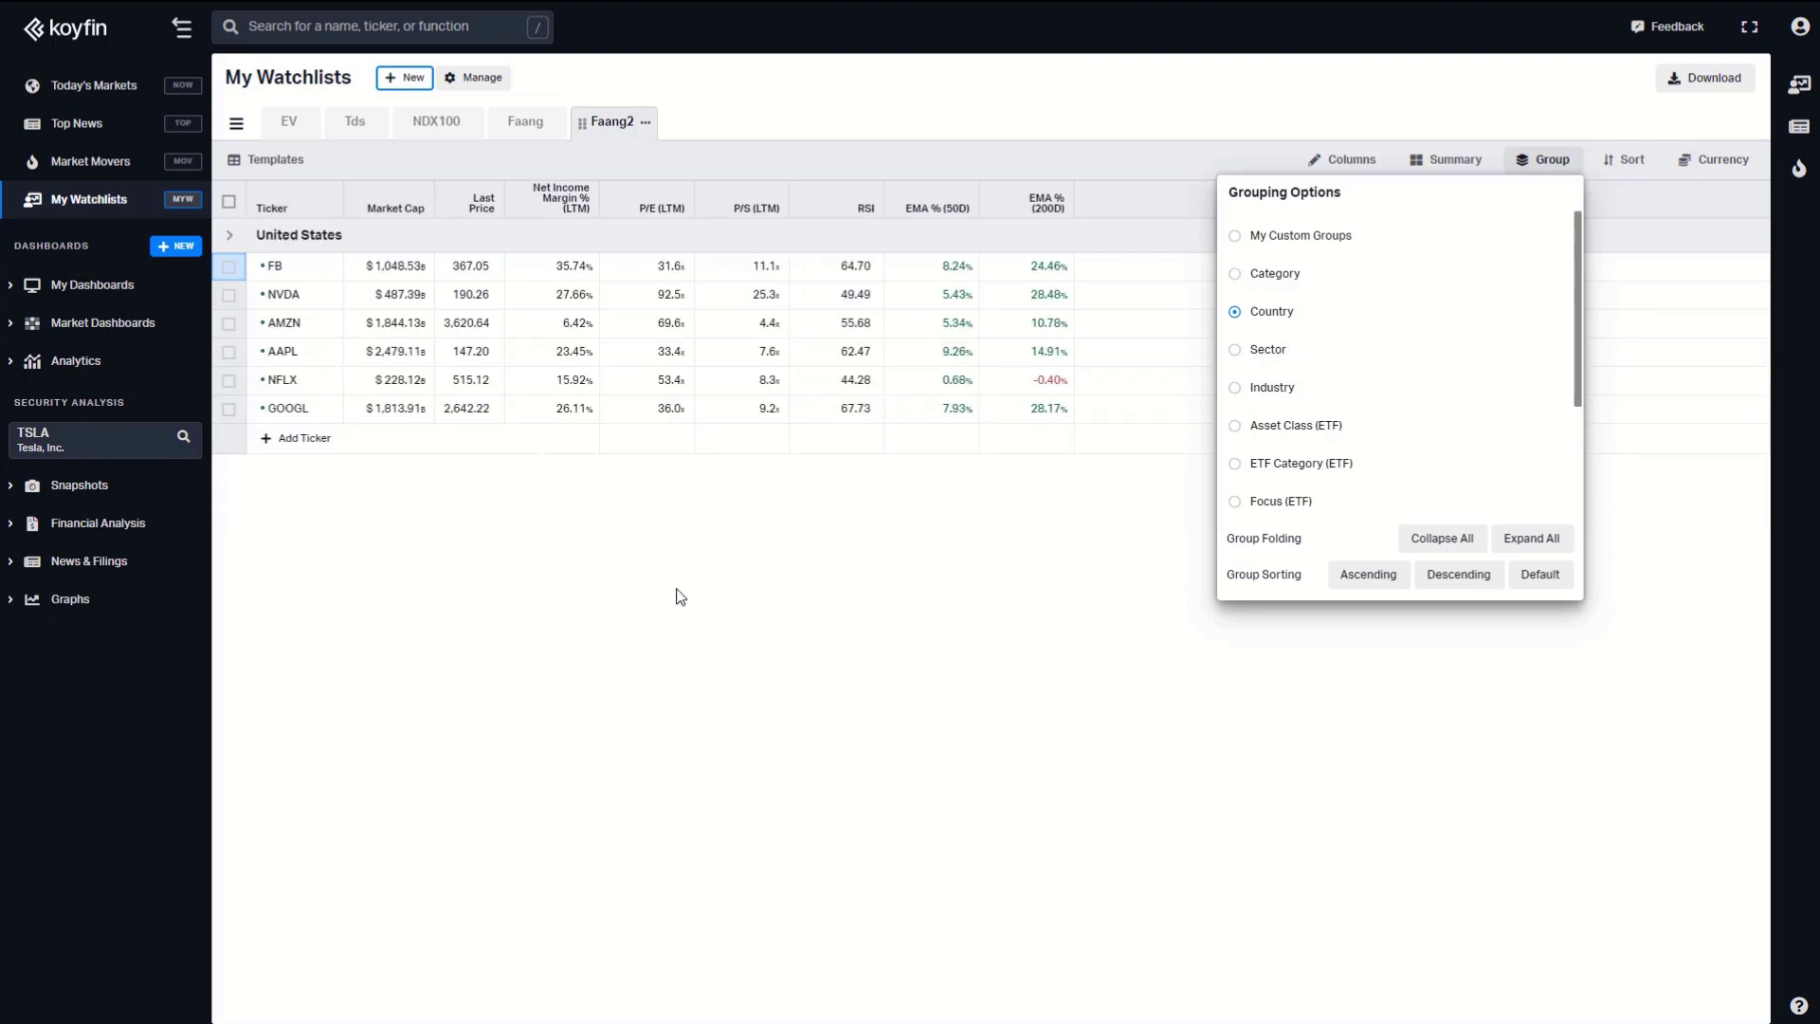
# Add the BABA ticker to the Faang2 watchlist.
pyautogui.click(285, 437)
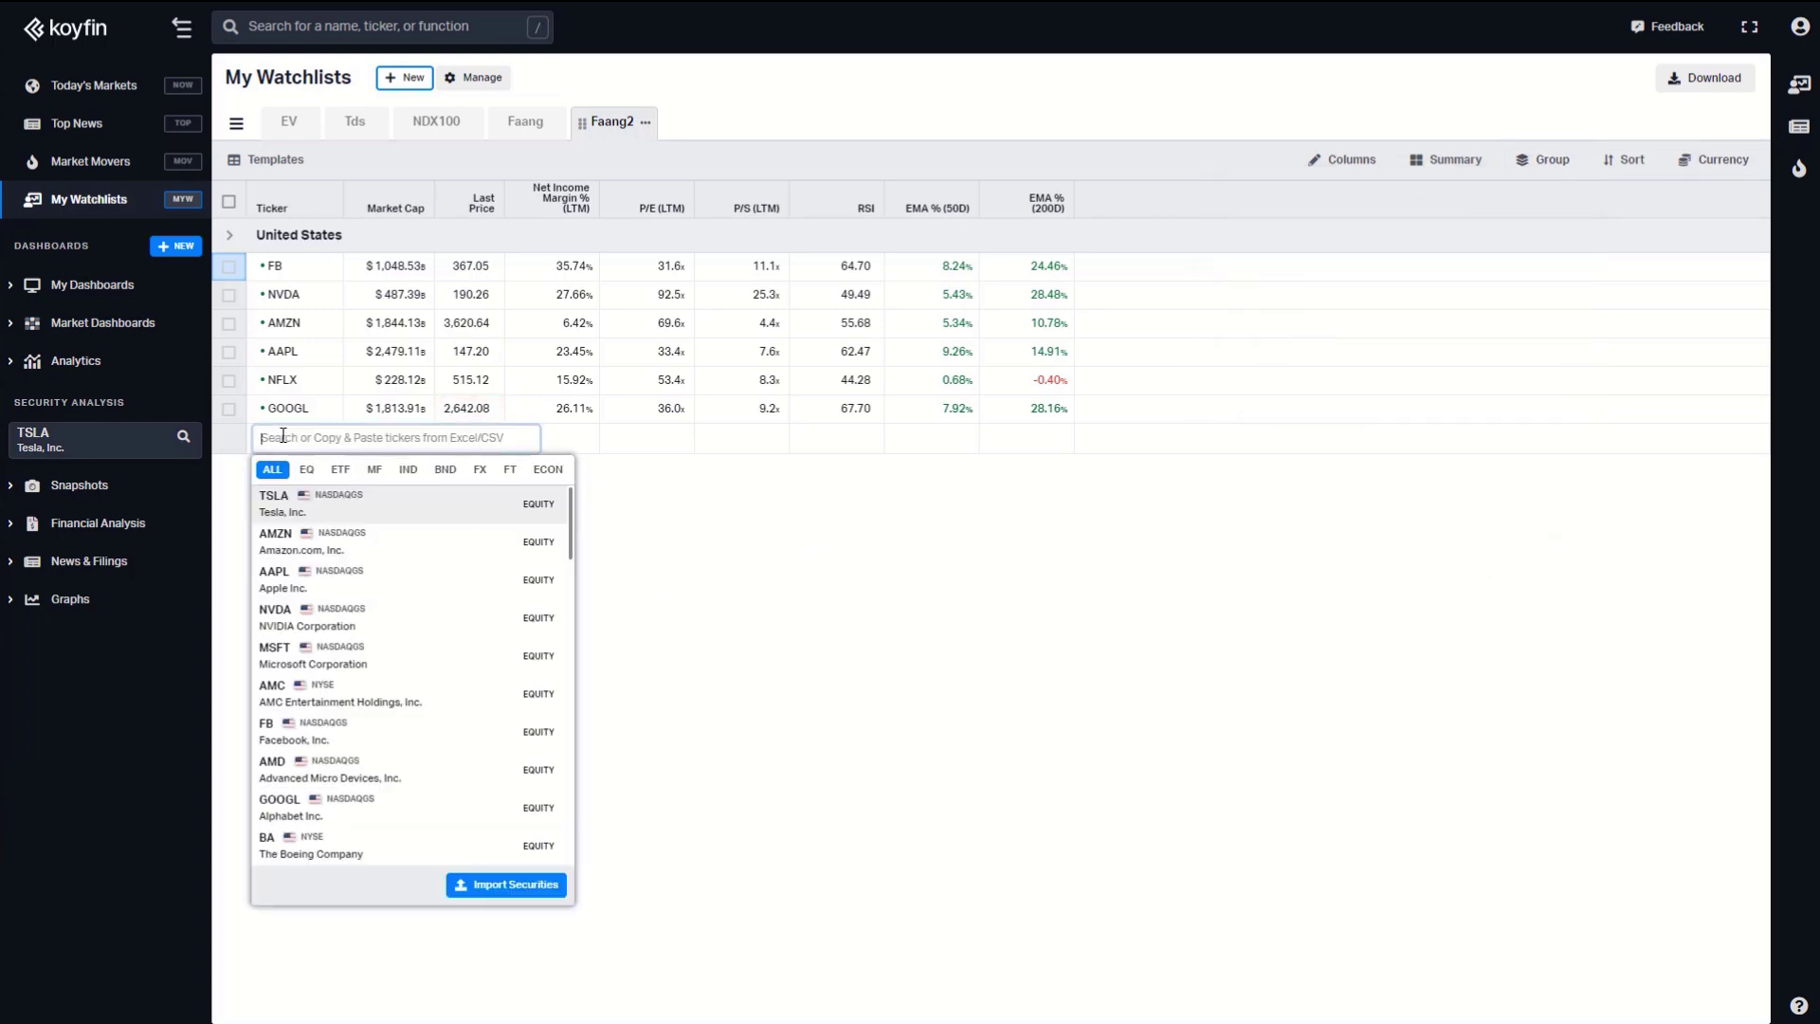
pyautogui.write('Baba')
pyautogui.click(390, 512)
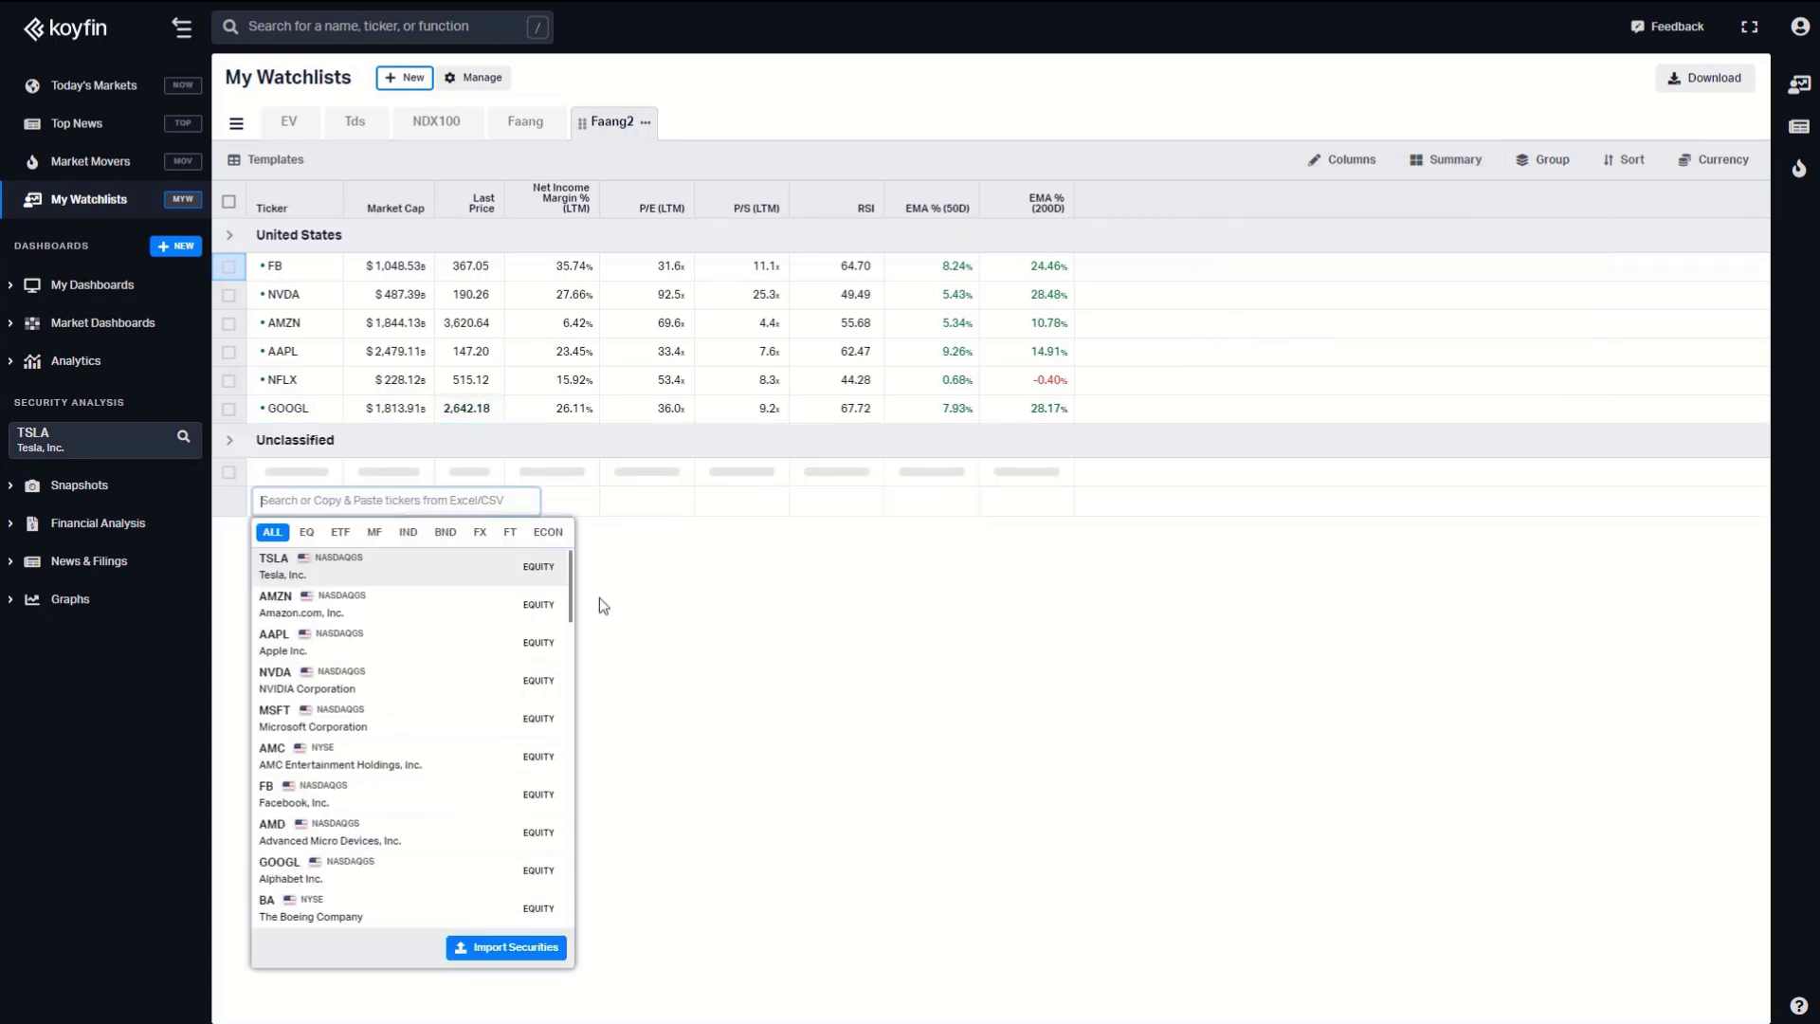
pyautogui.click(870, 724)
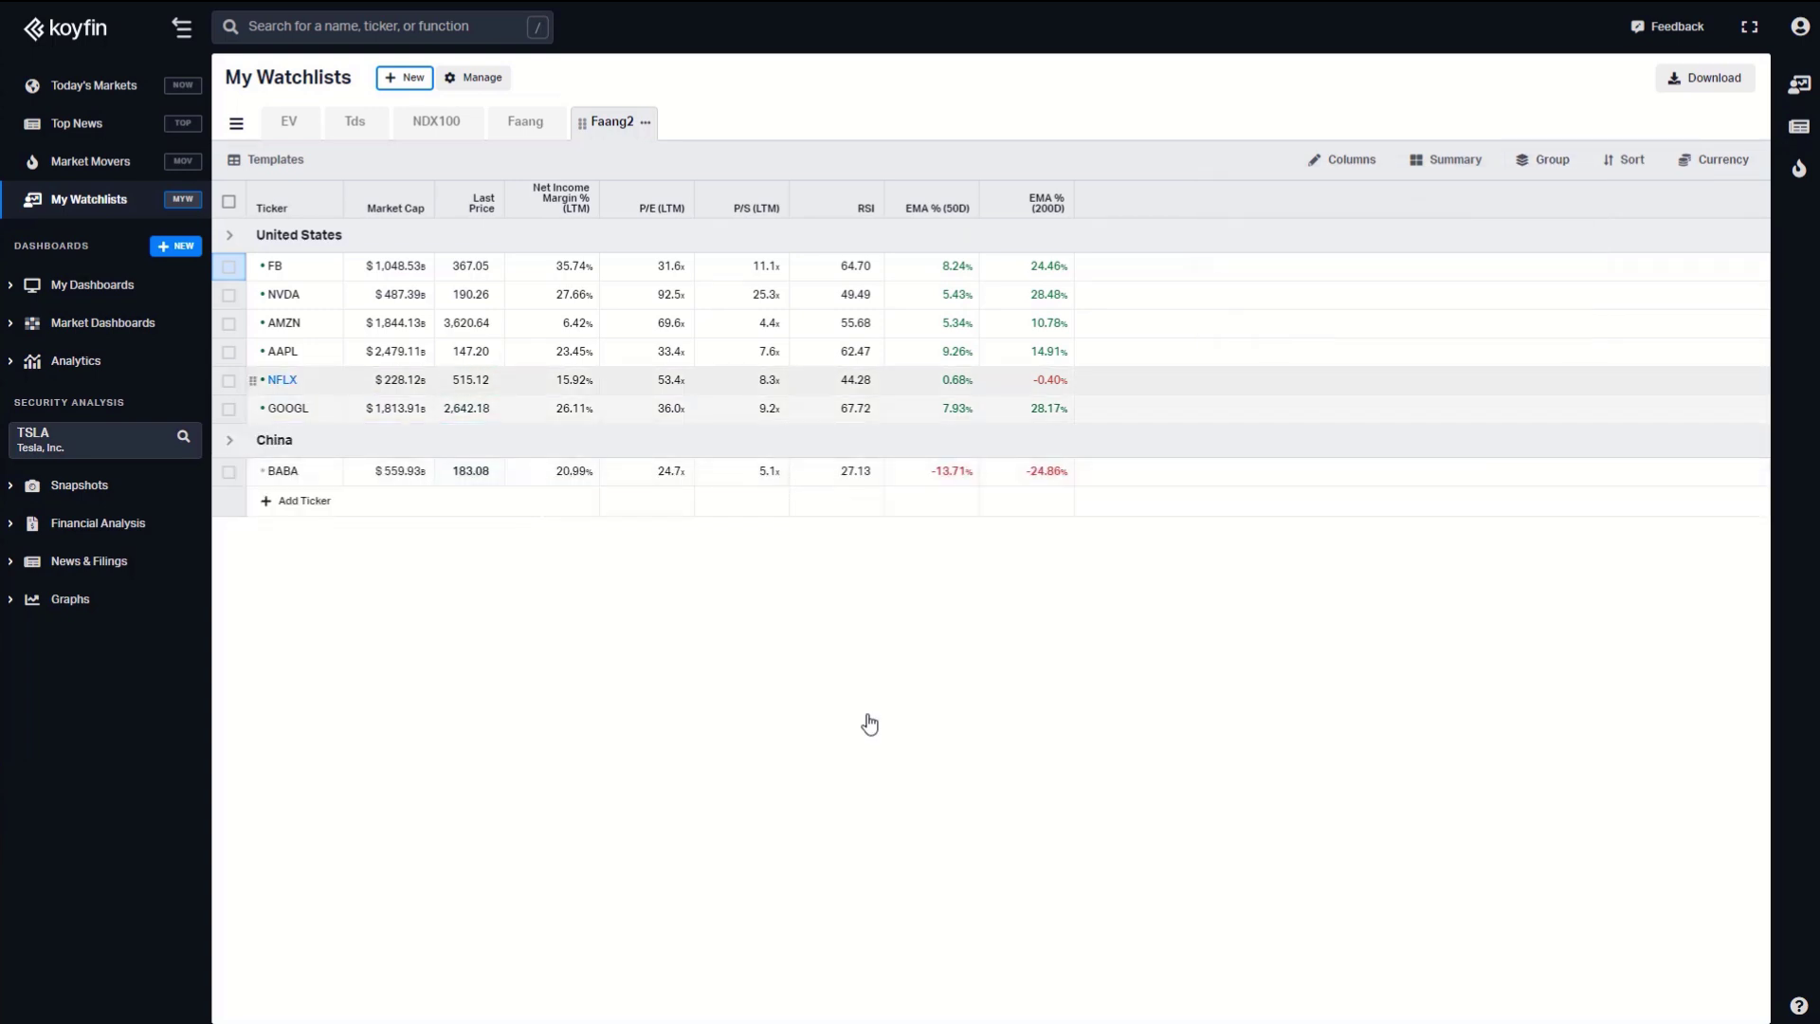
# Switch the Faang2 watchlist's grouping from Country to My Custom Groups.
pyautogui.click(1551, 172)
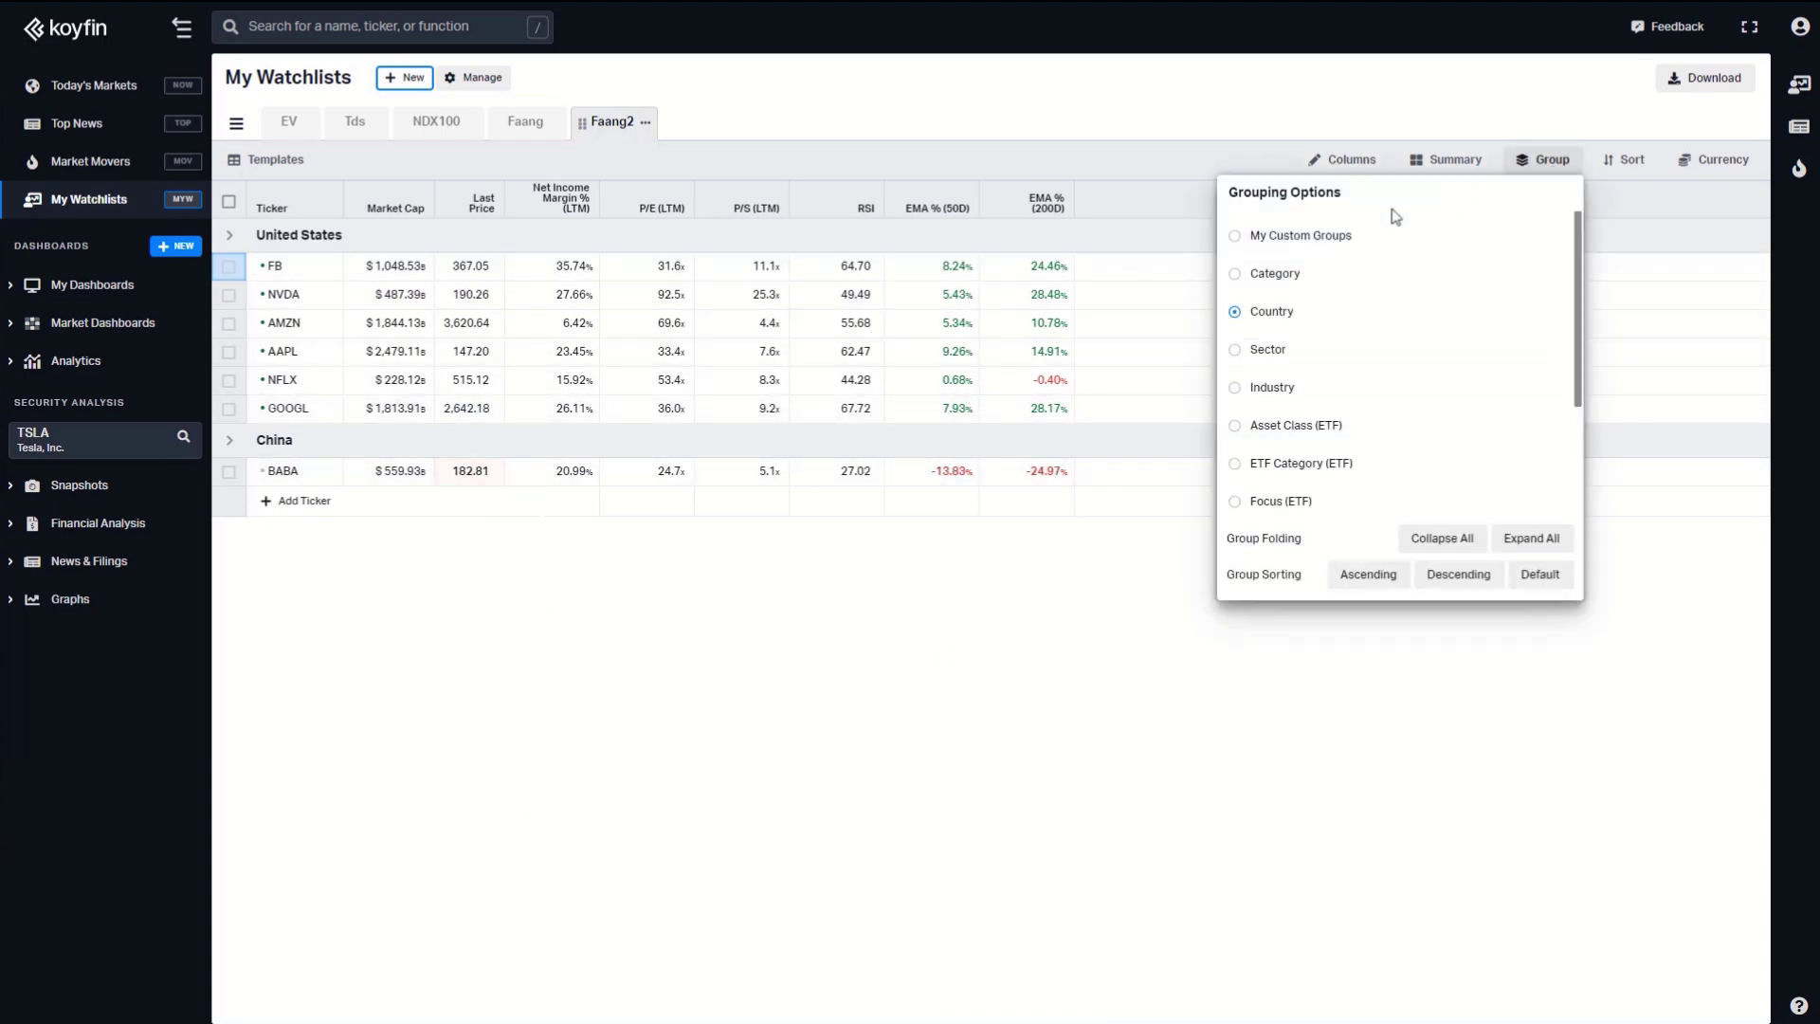
pyautogui.click(1298, 237)
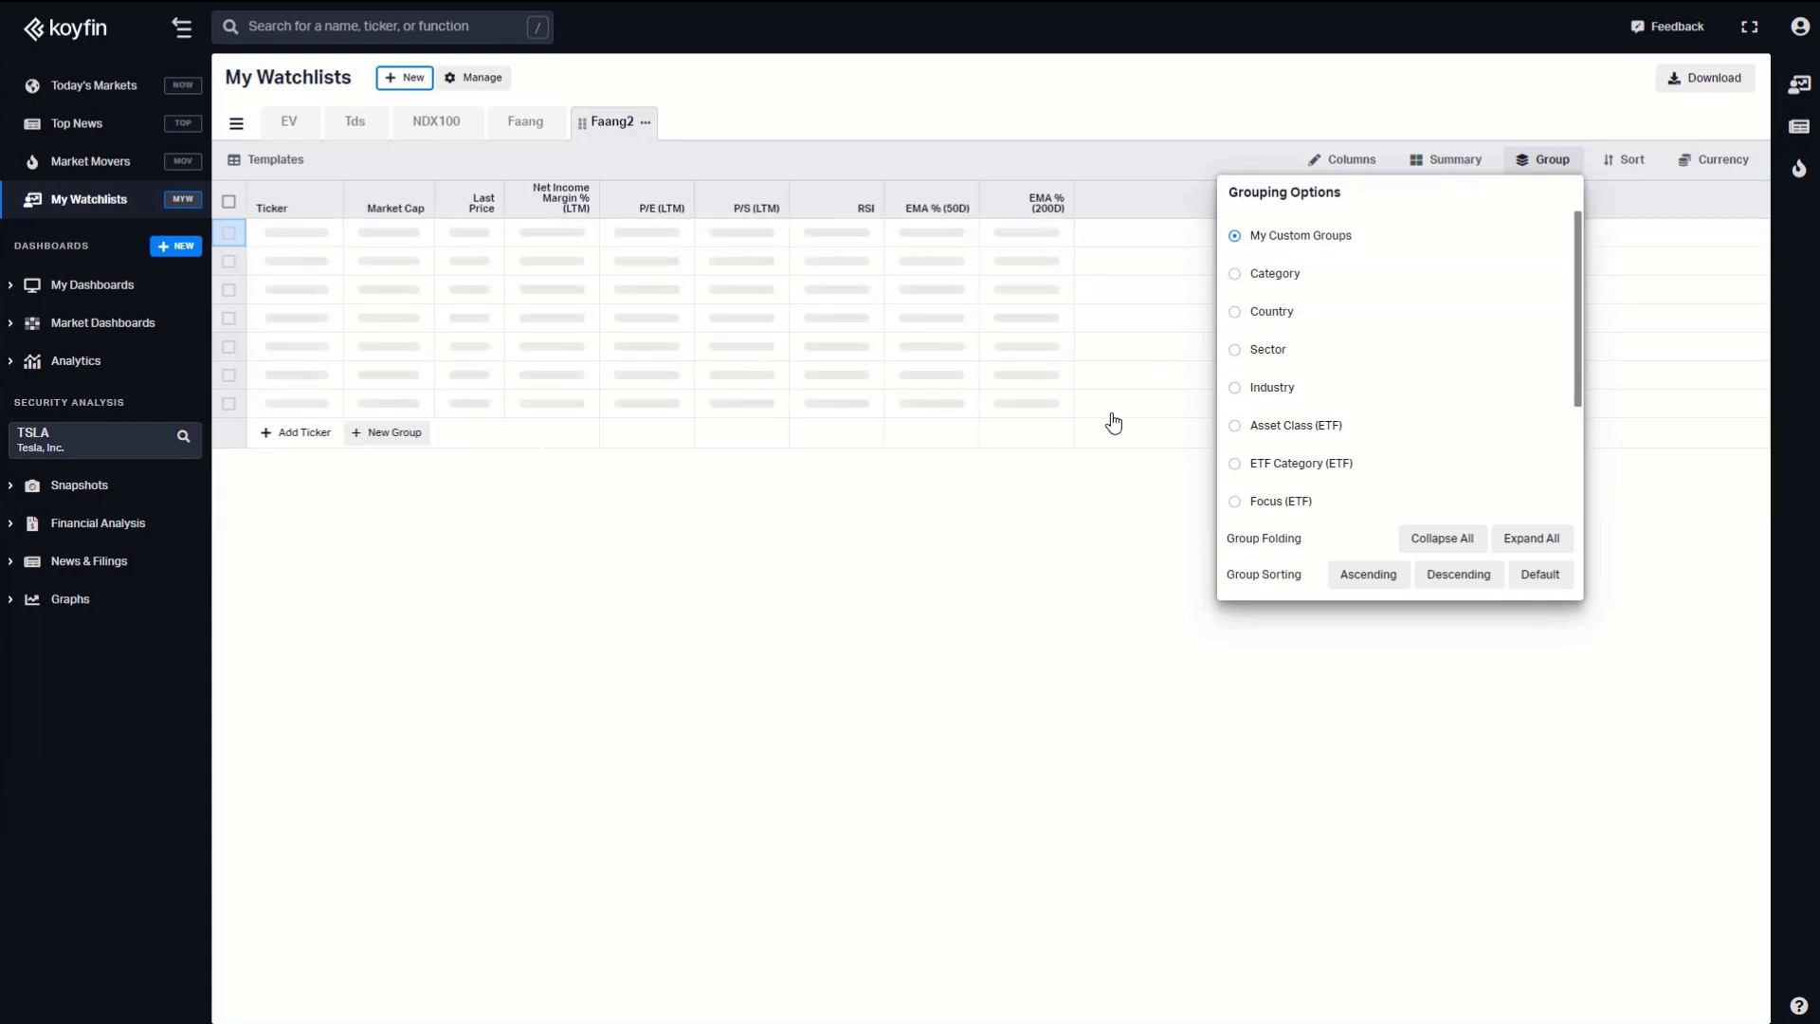
pyautogui.click(928, 595)
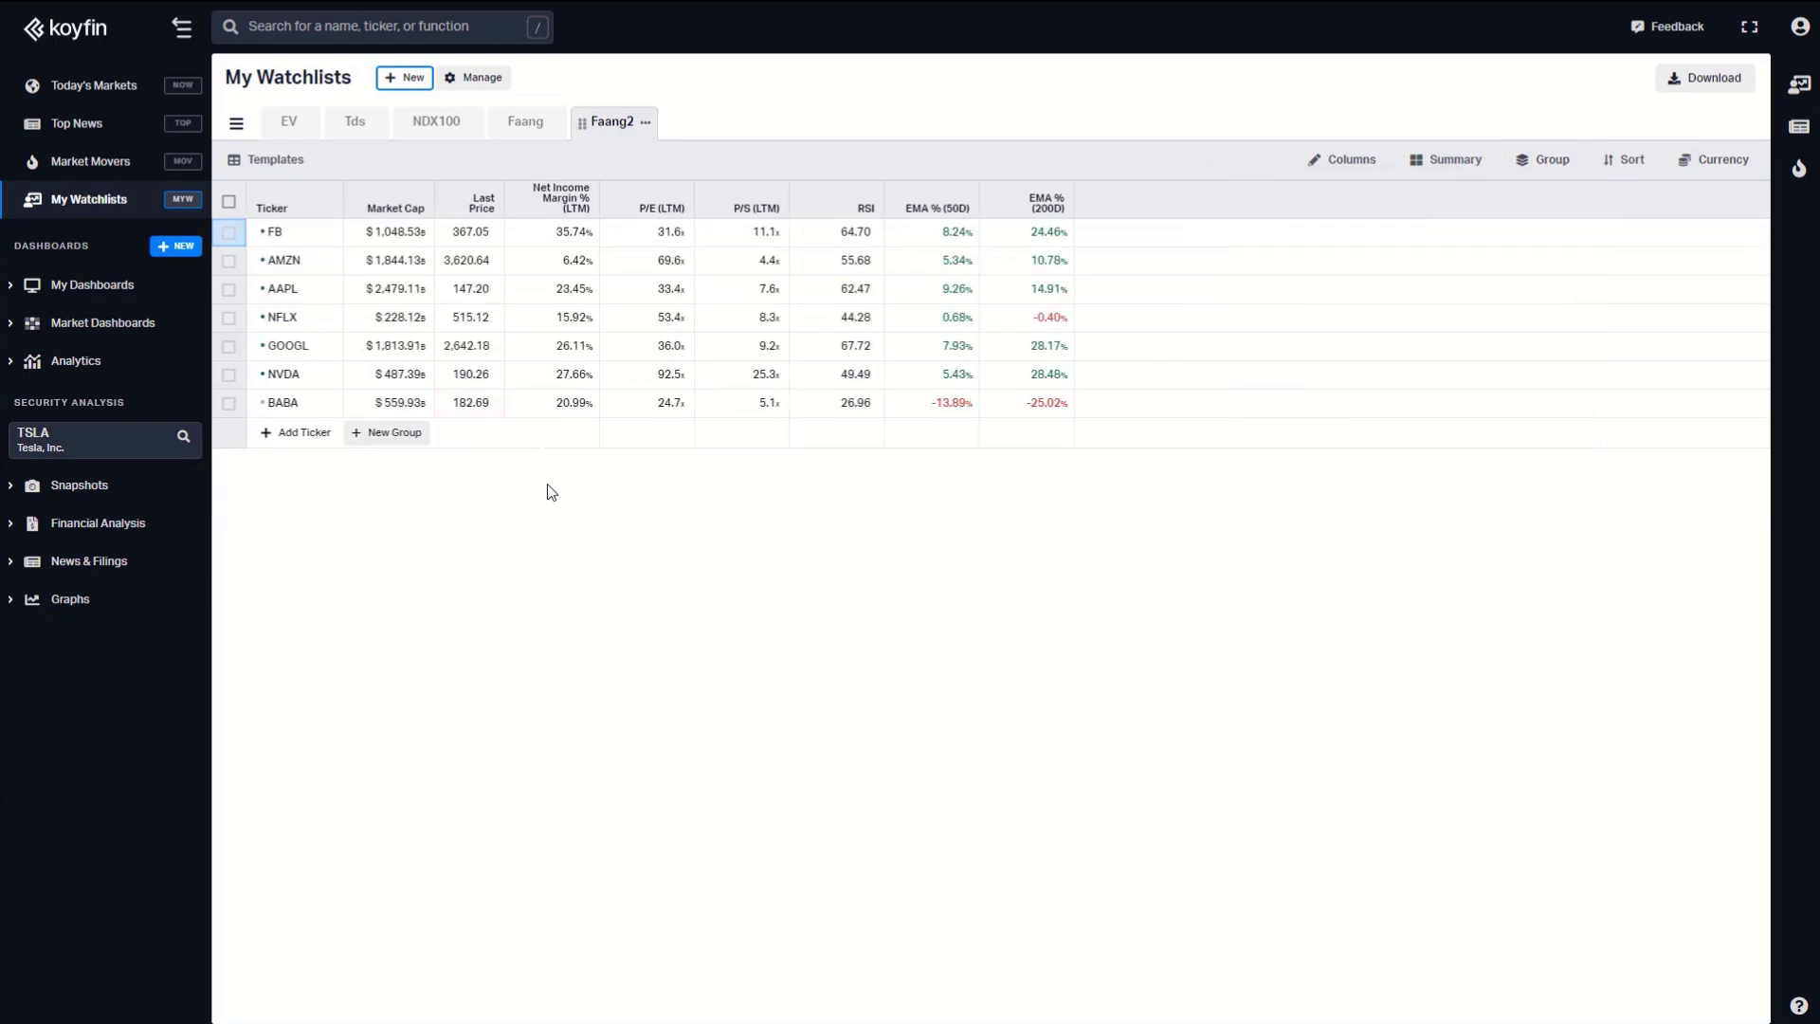
# Create a custom group named "Ecommerce" in the Faang2 watchlist.
pyautogui.click(388, 434)
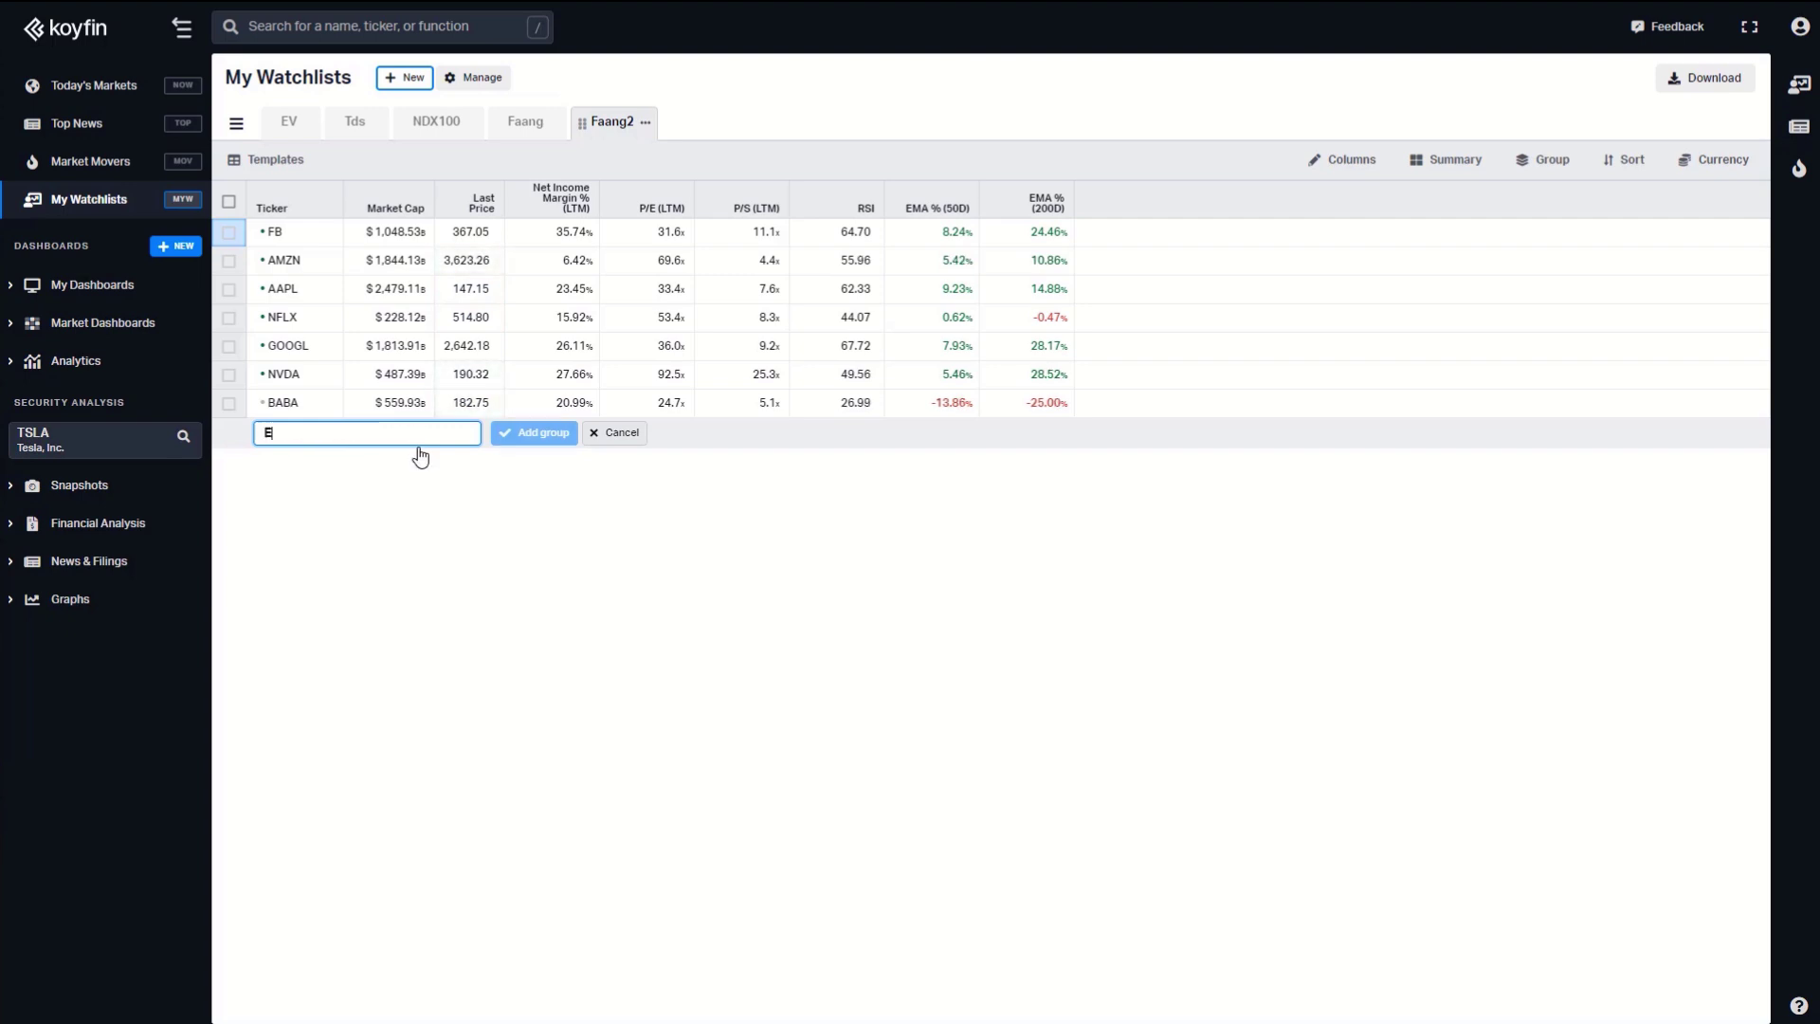
pyautogui.write('Ecommerce')
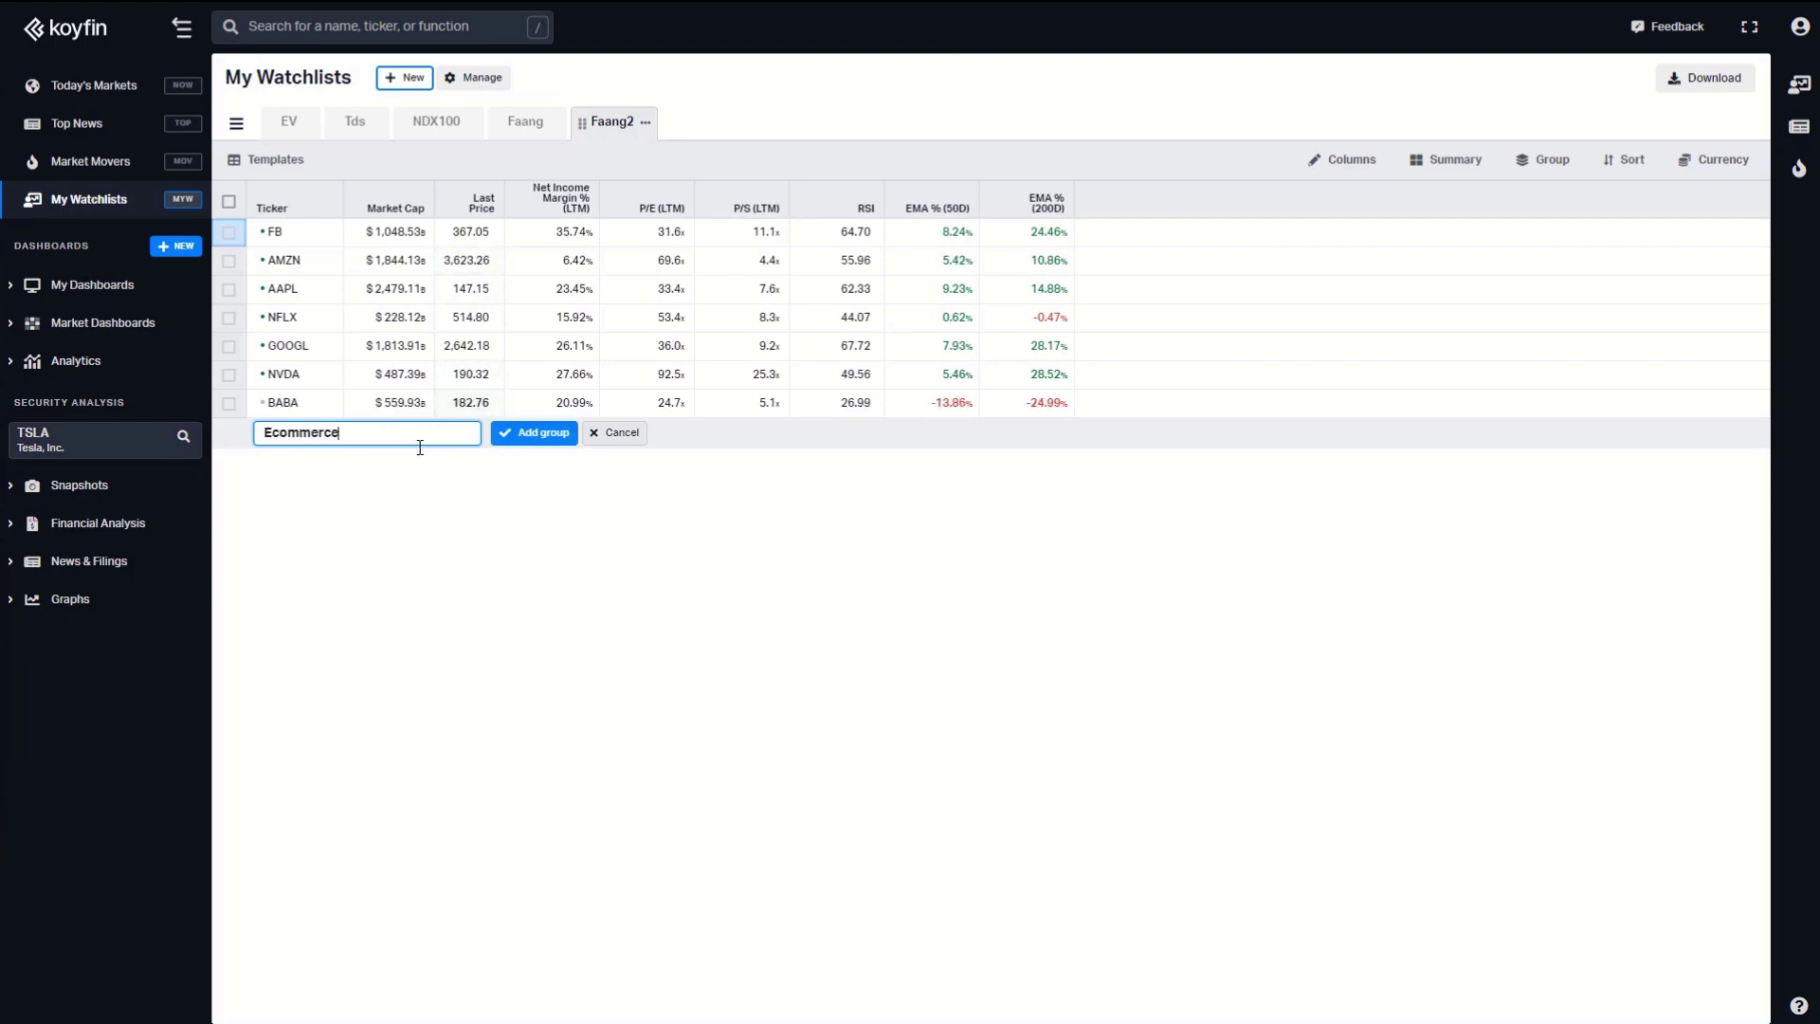
pyautogui.click(520, 436)
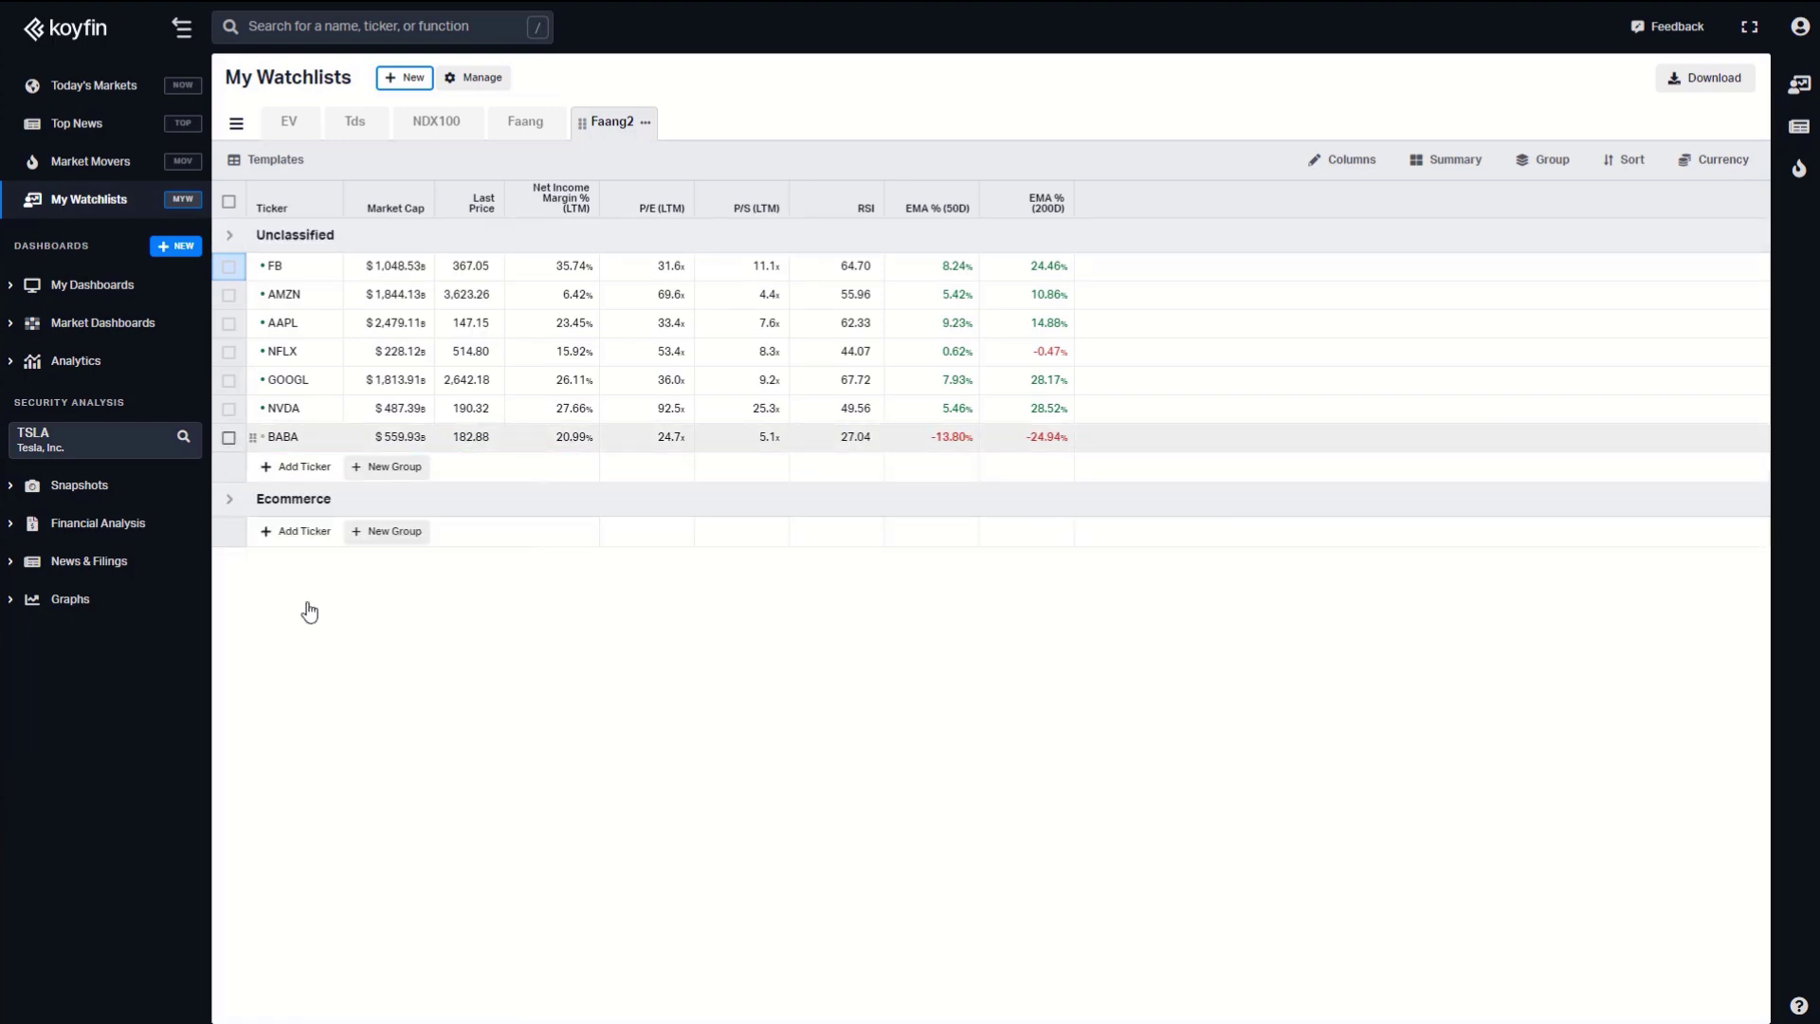
# Move AMZN, BABA, GOOGL and FB together into the Ecommerce group, clear their selection, and move NVDA there as well.
pyautogui.click(228, 294)
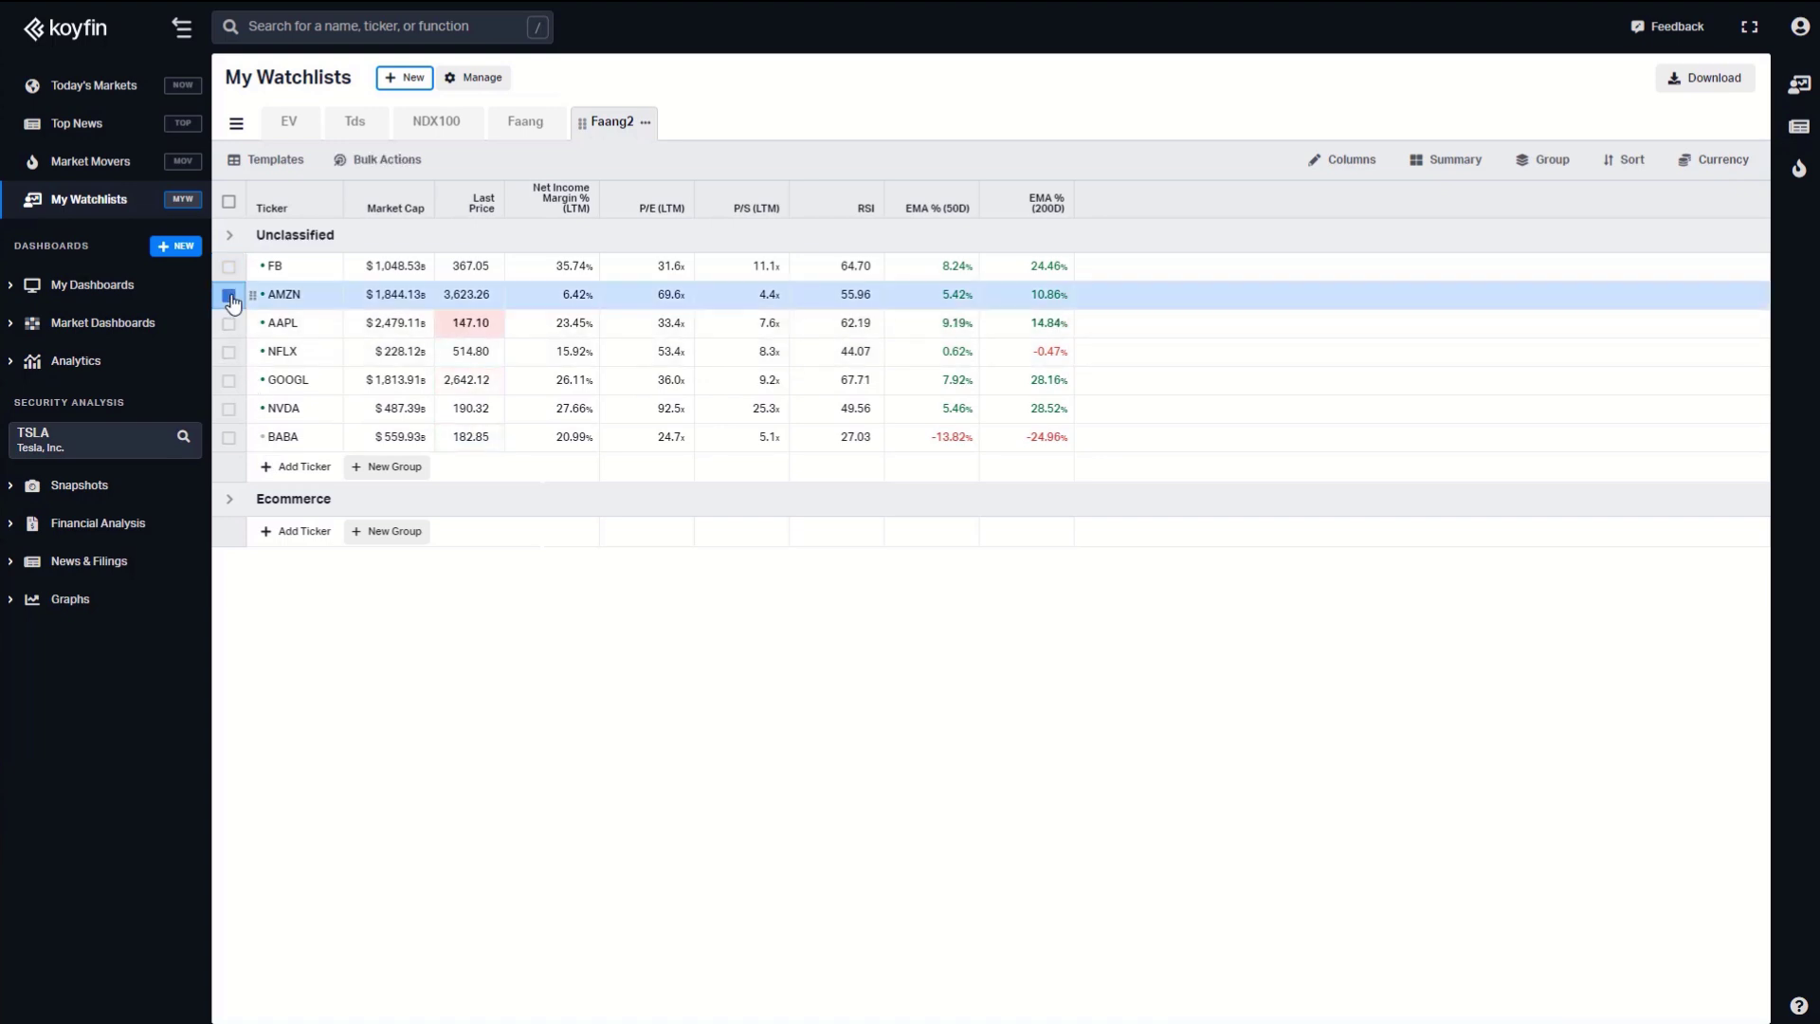
pyautogui.click(229, 437)
pyautogui.click(228, 381)
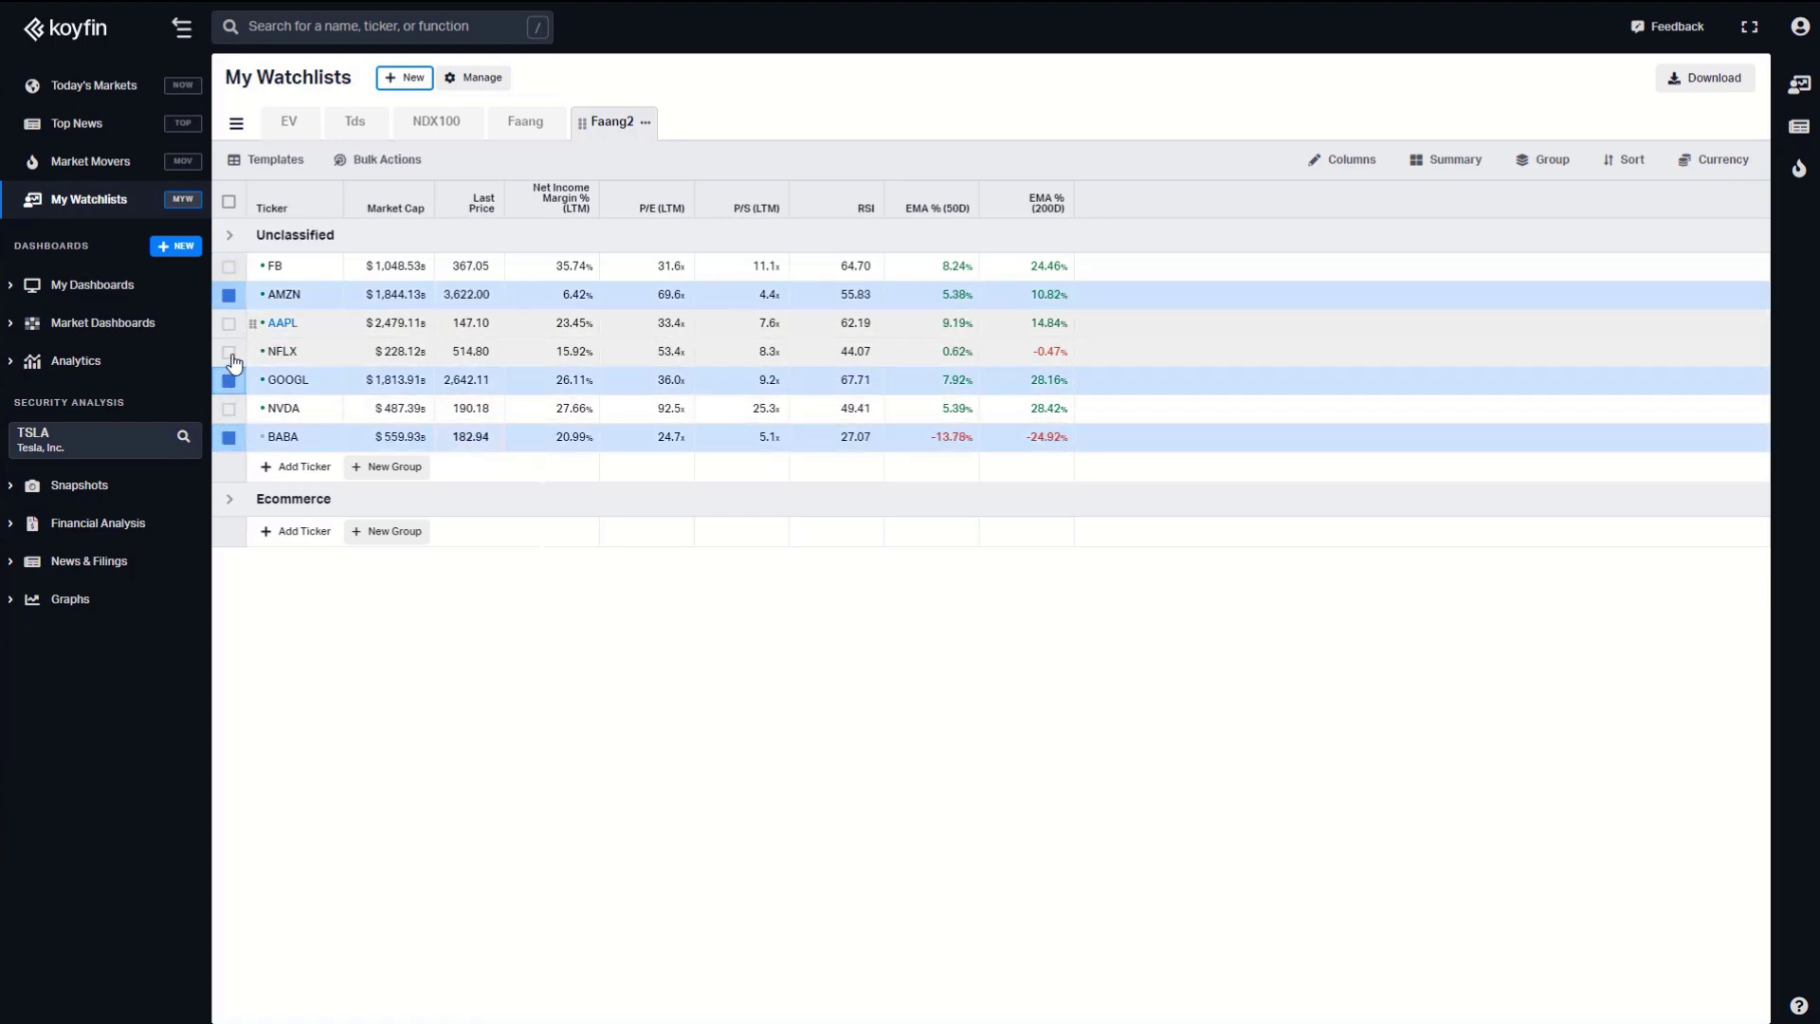
pyautogui.click(229, 266)
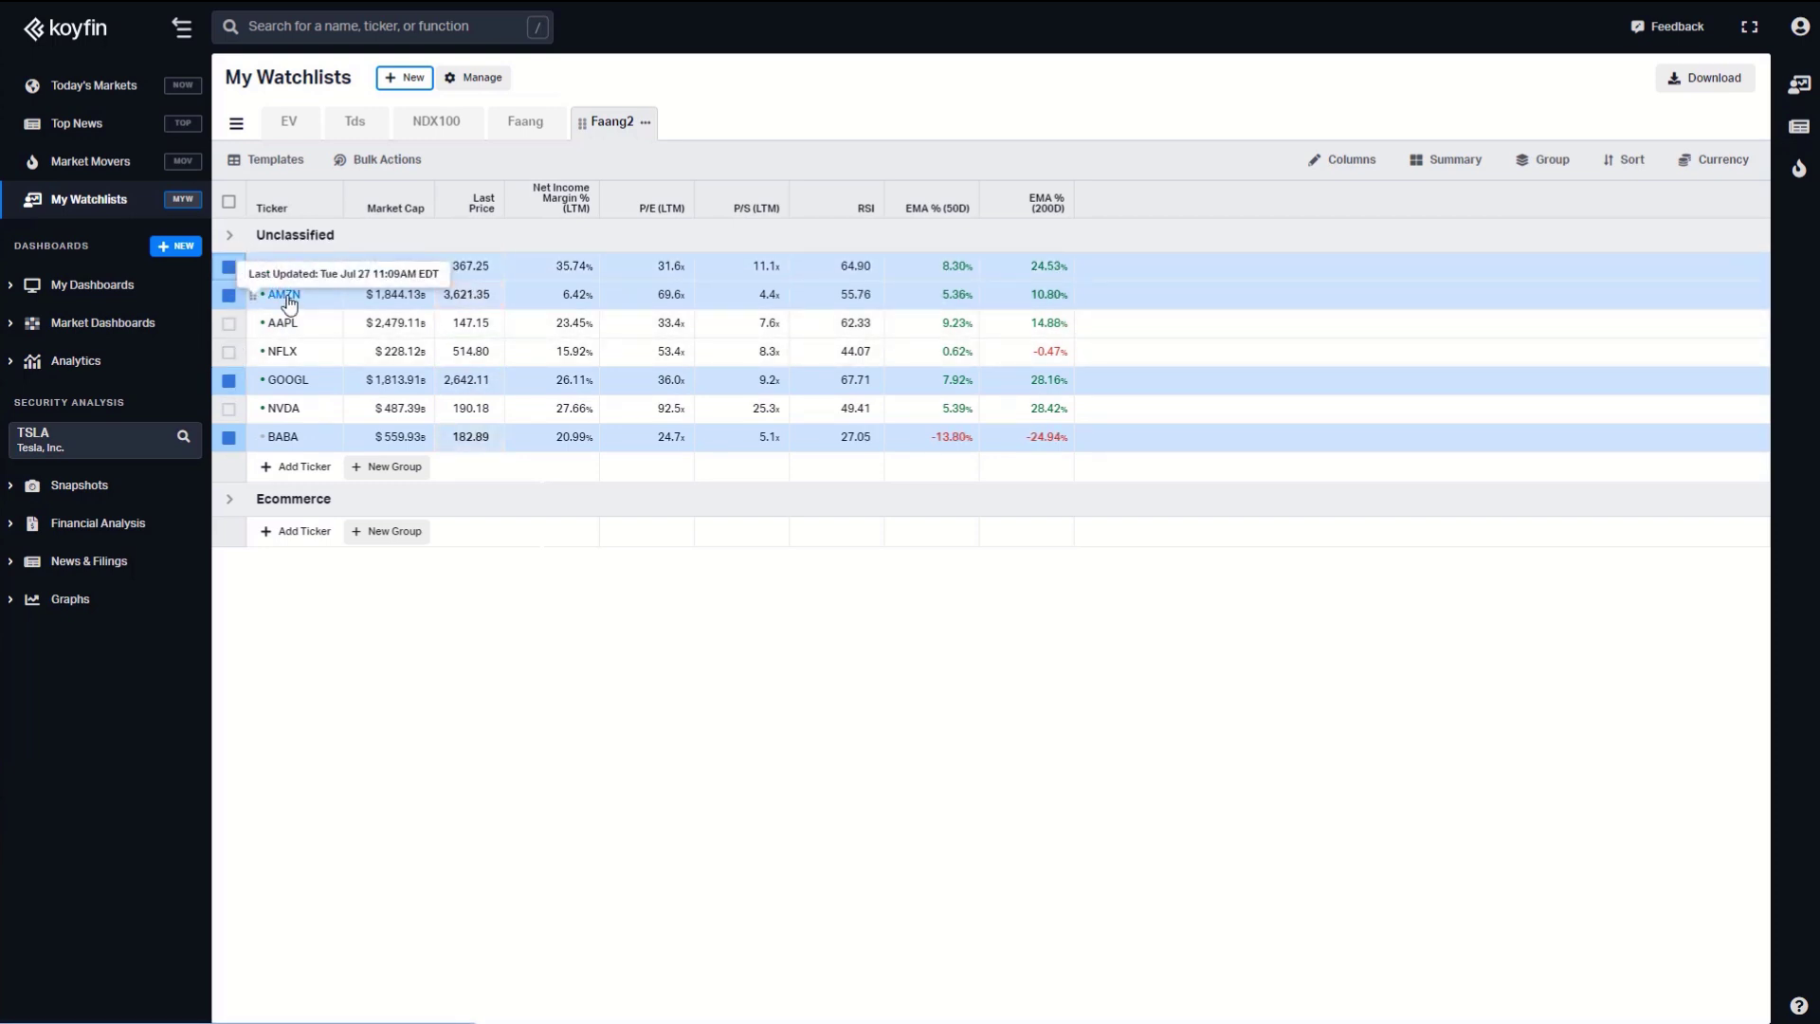
pyautogui.moveTo(289, 303); pyautogui.dragTo(306, 528)
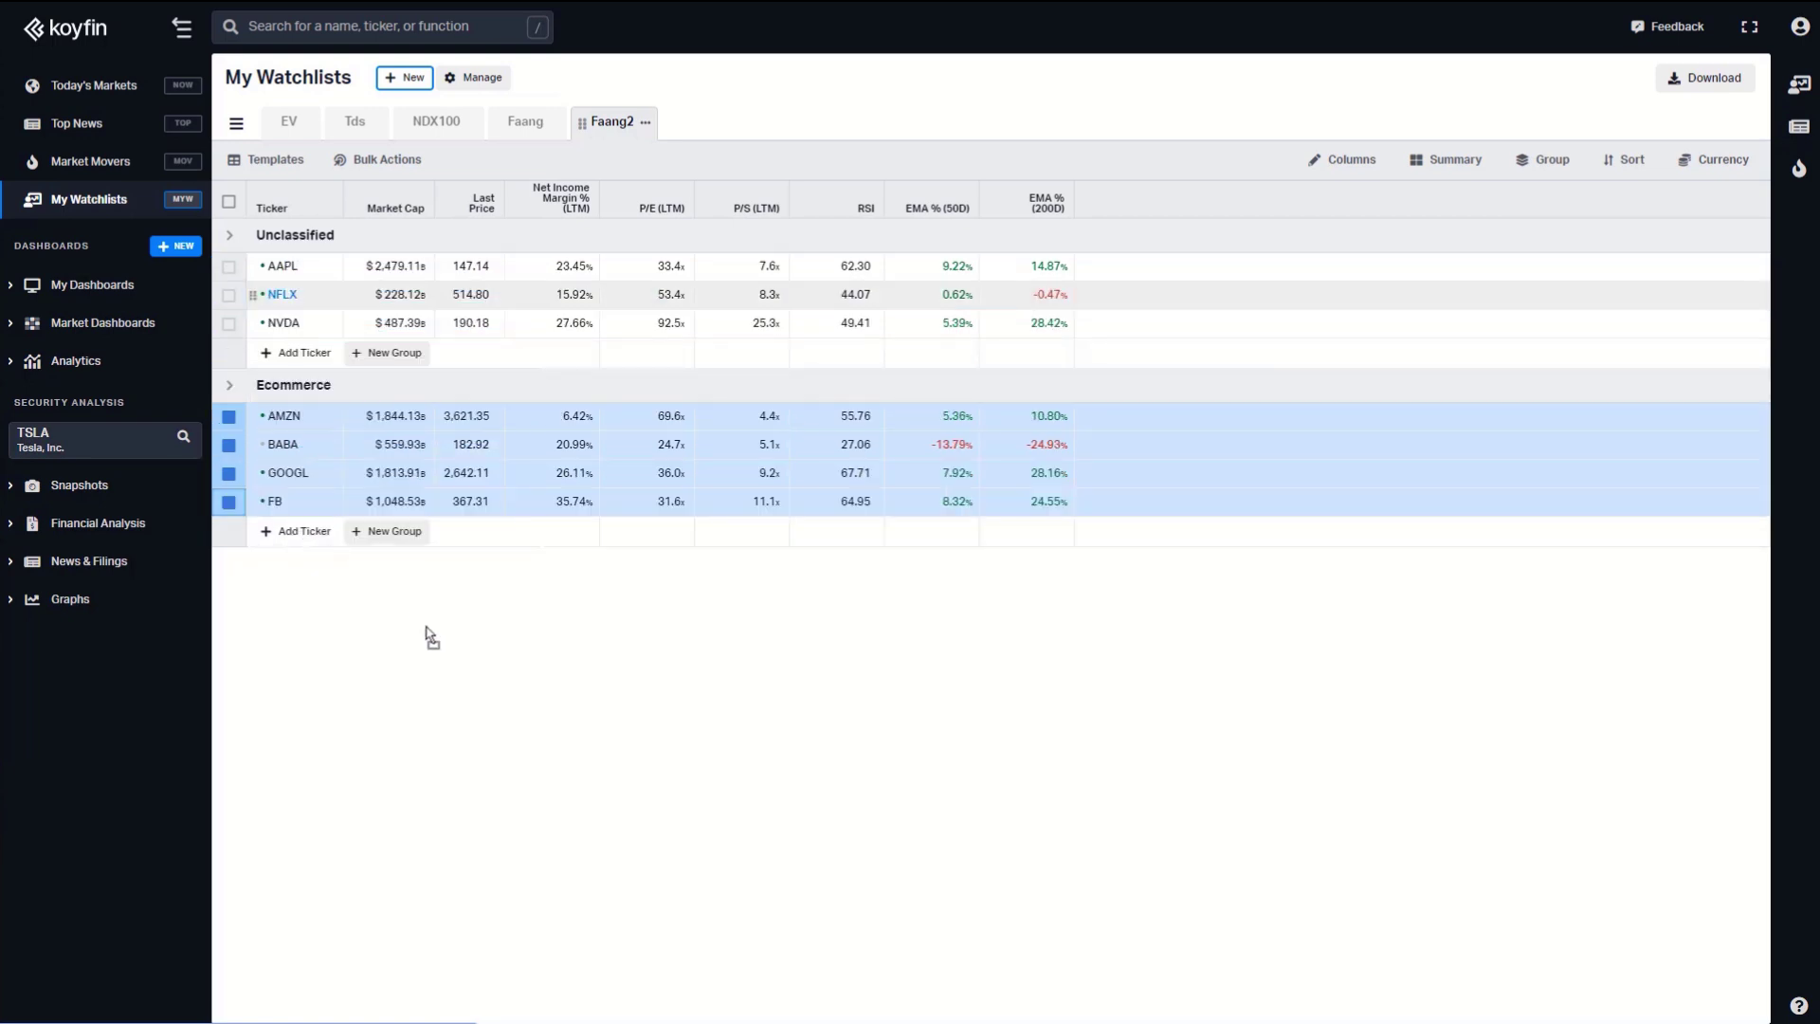
pyautogui.click(229, 417)
pyautogui.click(228, 445)
pyautogui.click(229, 473)
pyautogui.click(229, 501)
pyautogui.moveTo(252, 322); pyautogui.dragTo(332, 480)
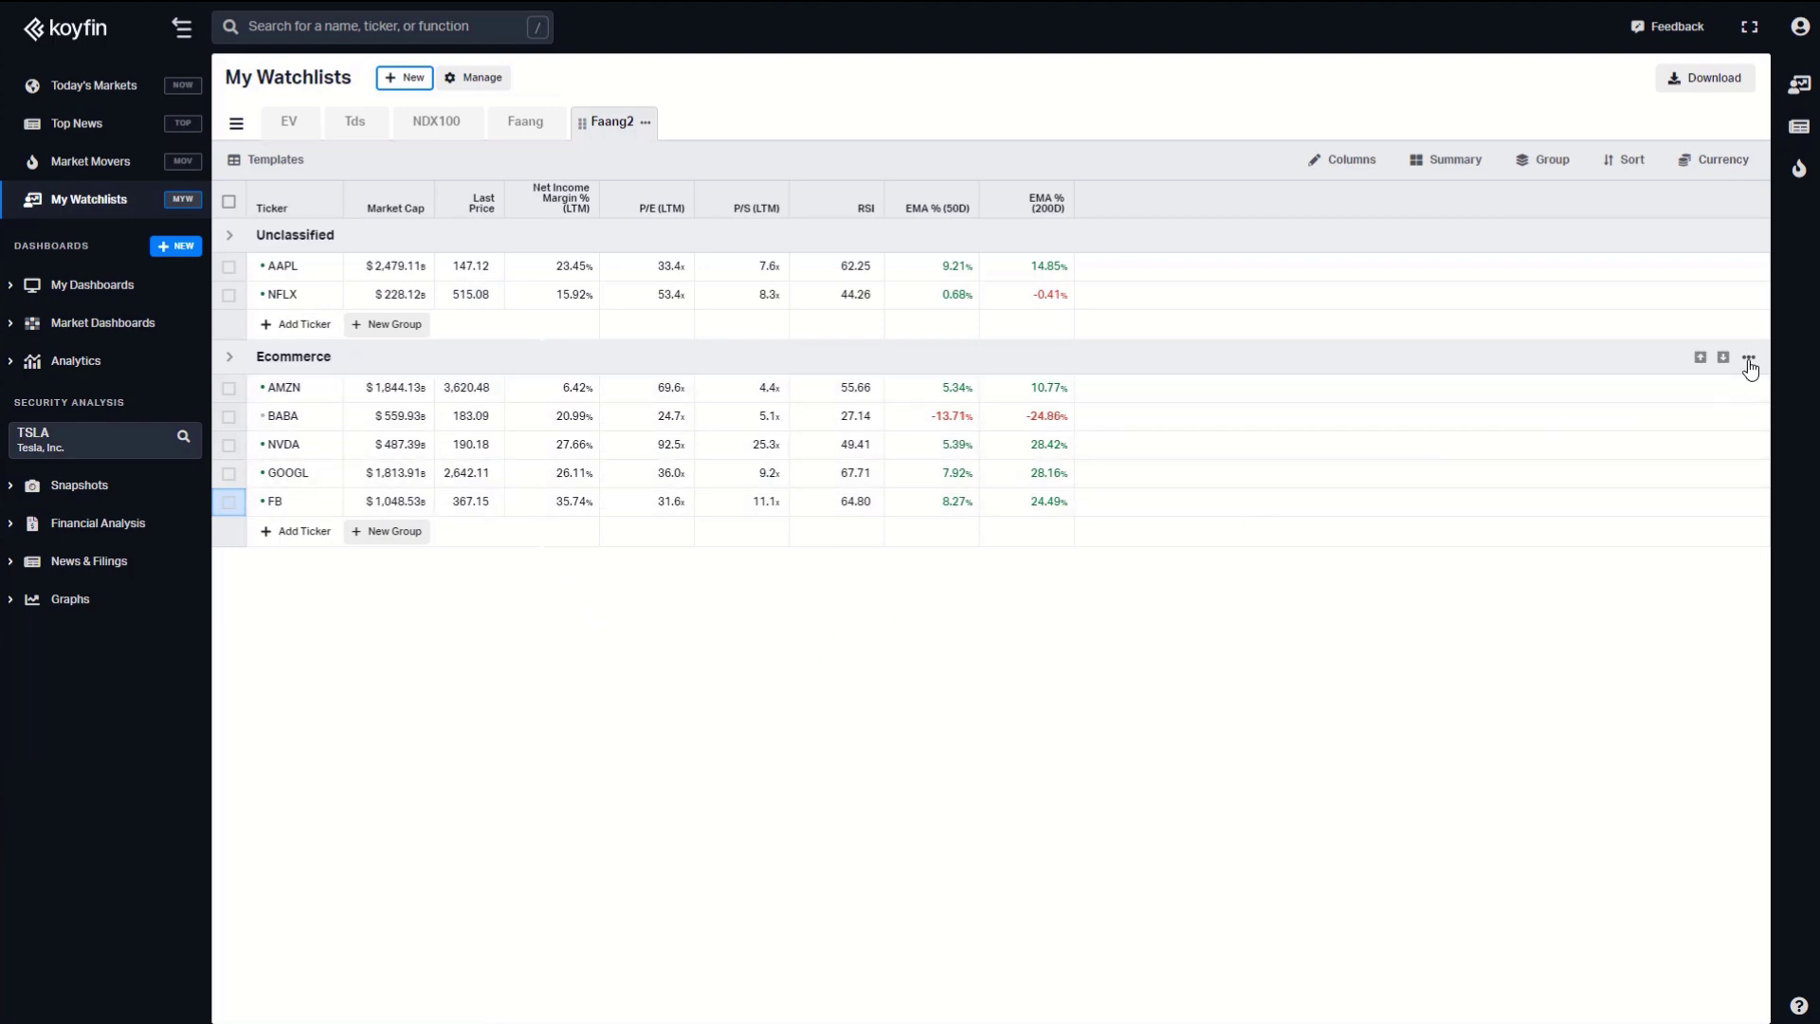
# Remove the Ecommerce group from the Faang2 watchlist.
pyautogui.click(1750, 360)
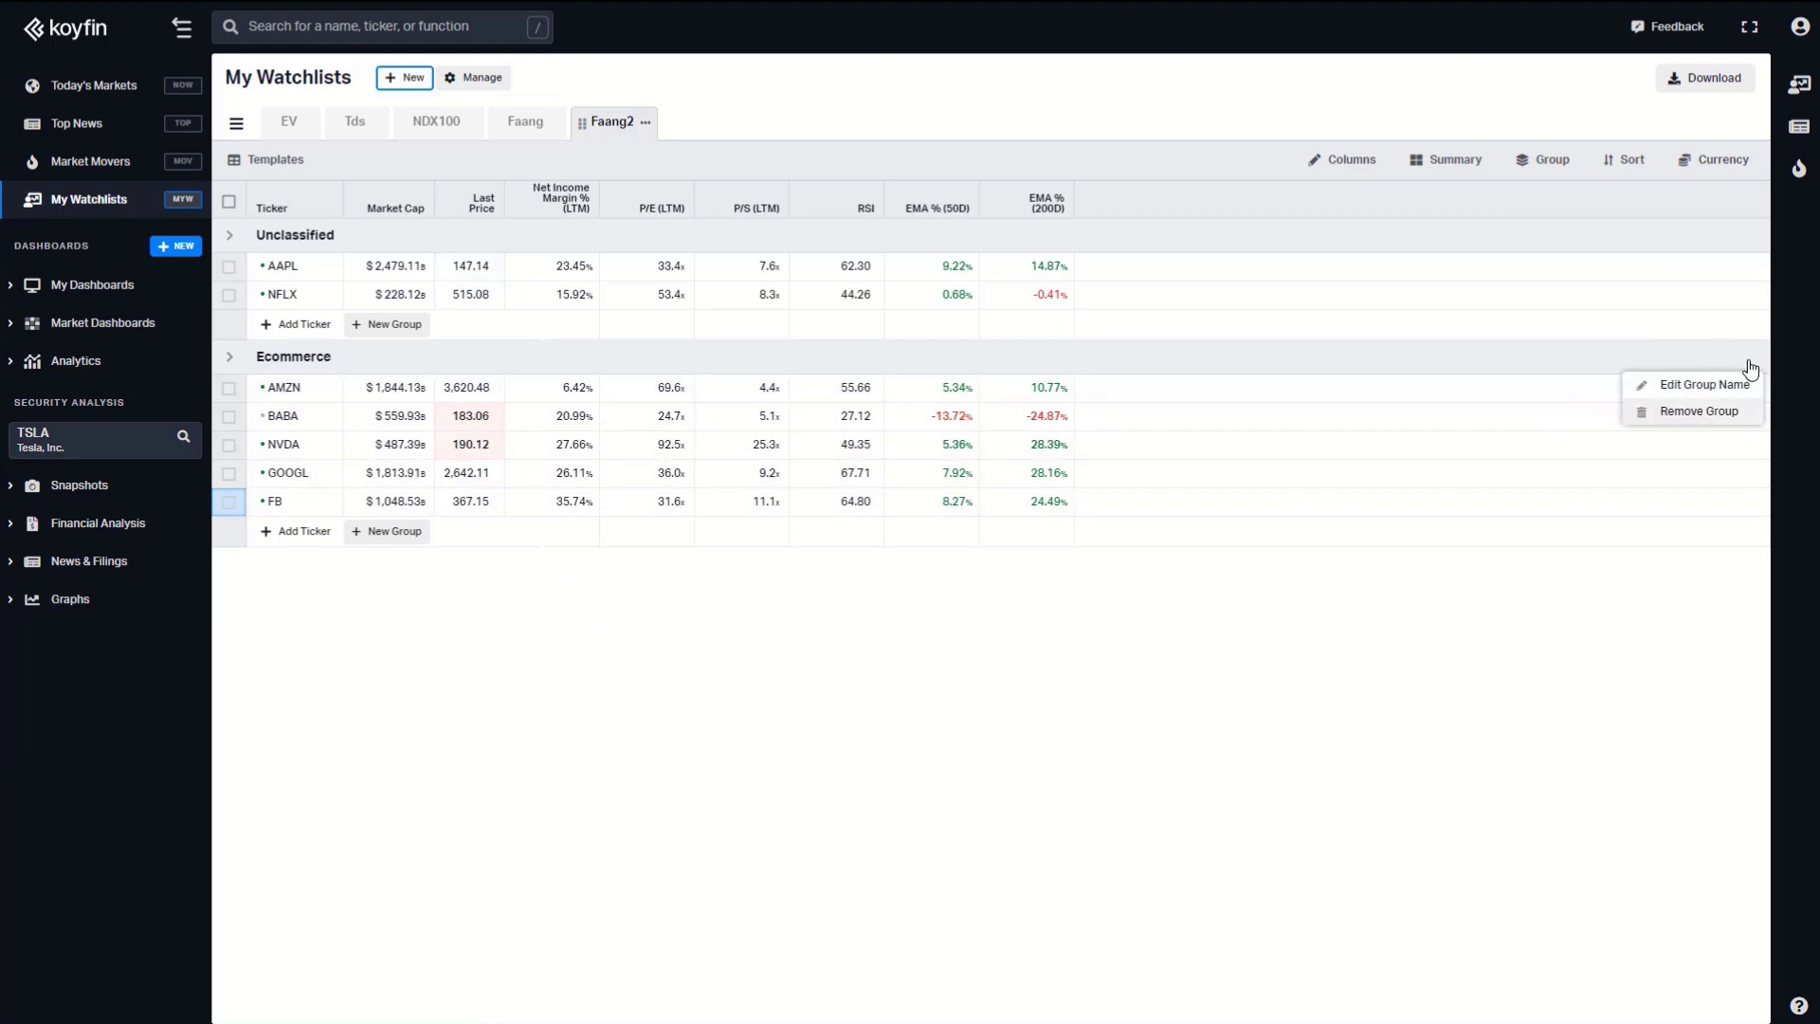
pyautogui.click(1712, 411)
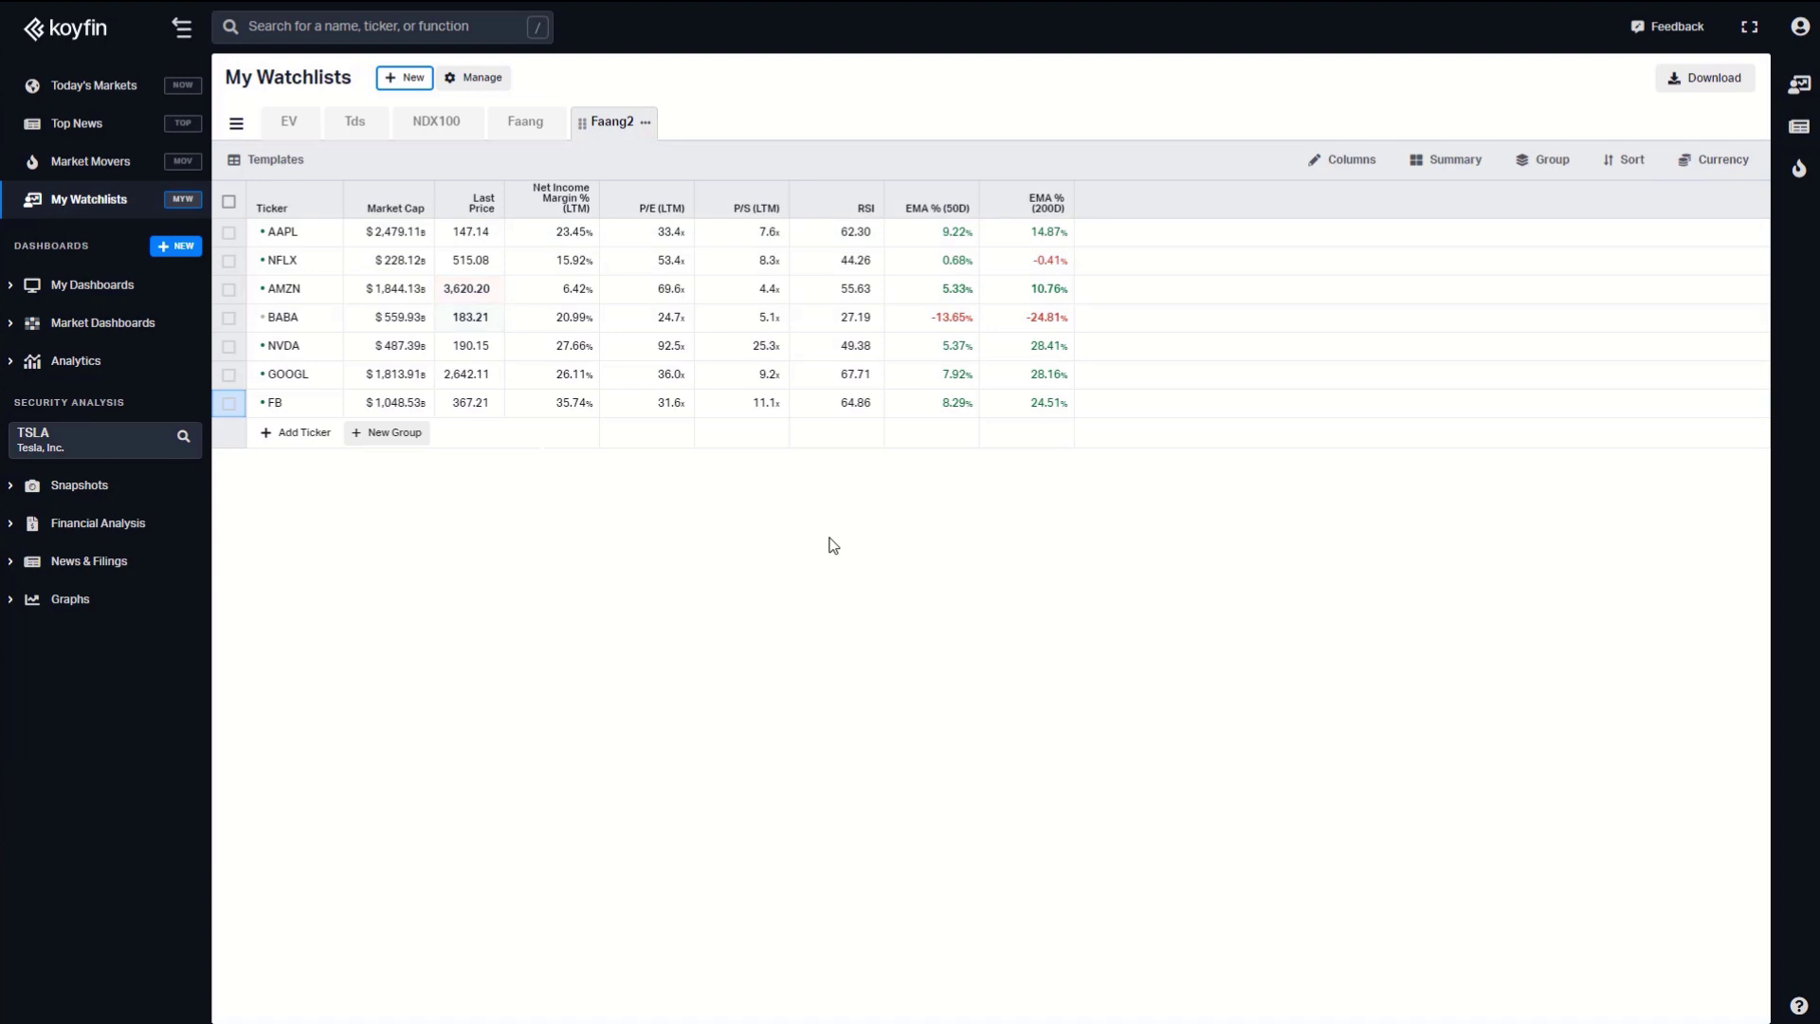
# Add Maximum, Minimum and Sum summary rows to the Faang2 watchlist.
pyautogui.click(1463, 170)
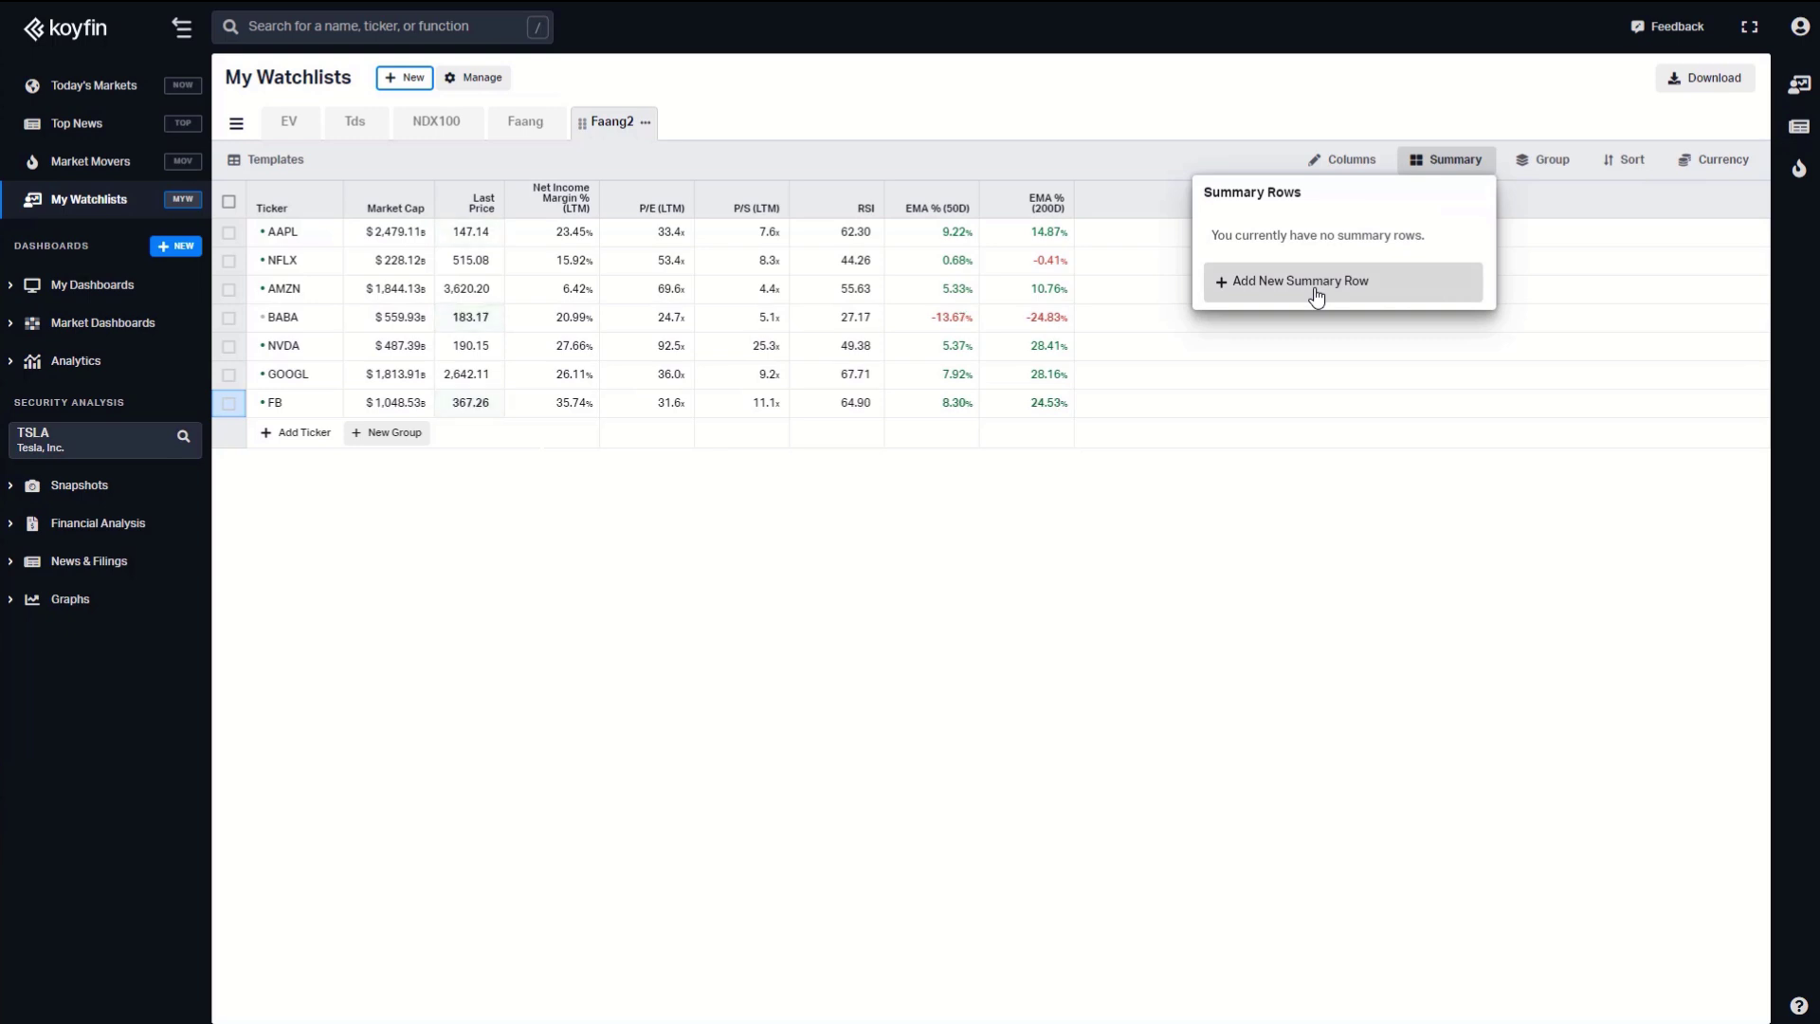
pyautogui.click(1461, 166)
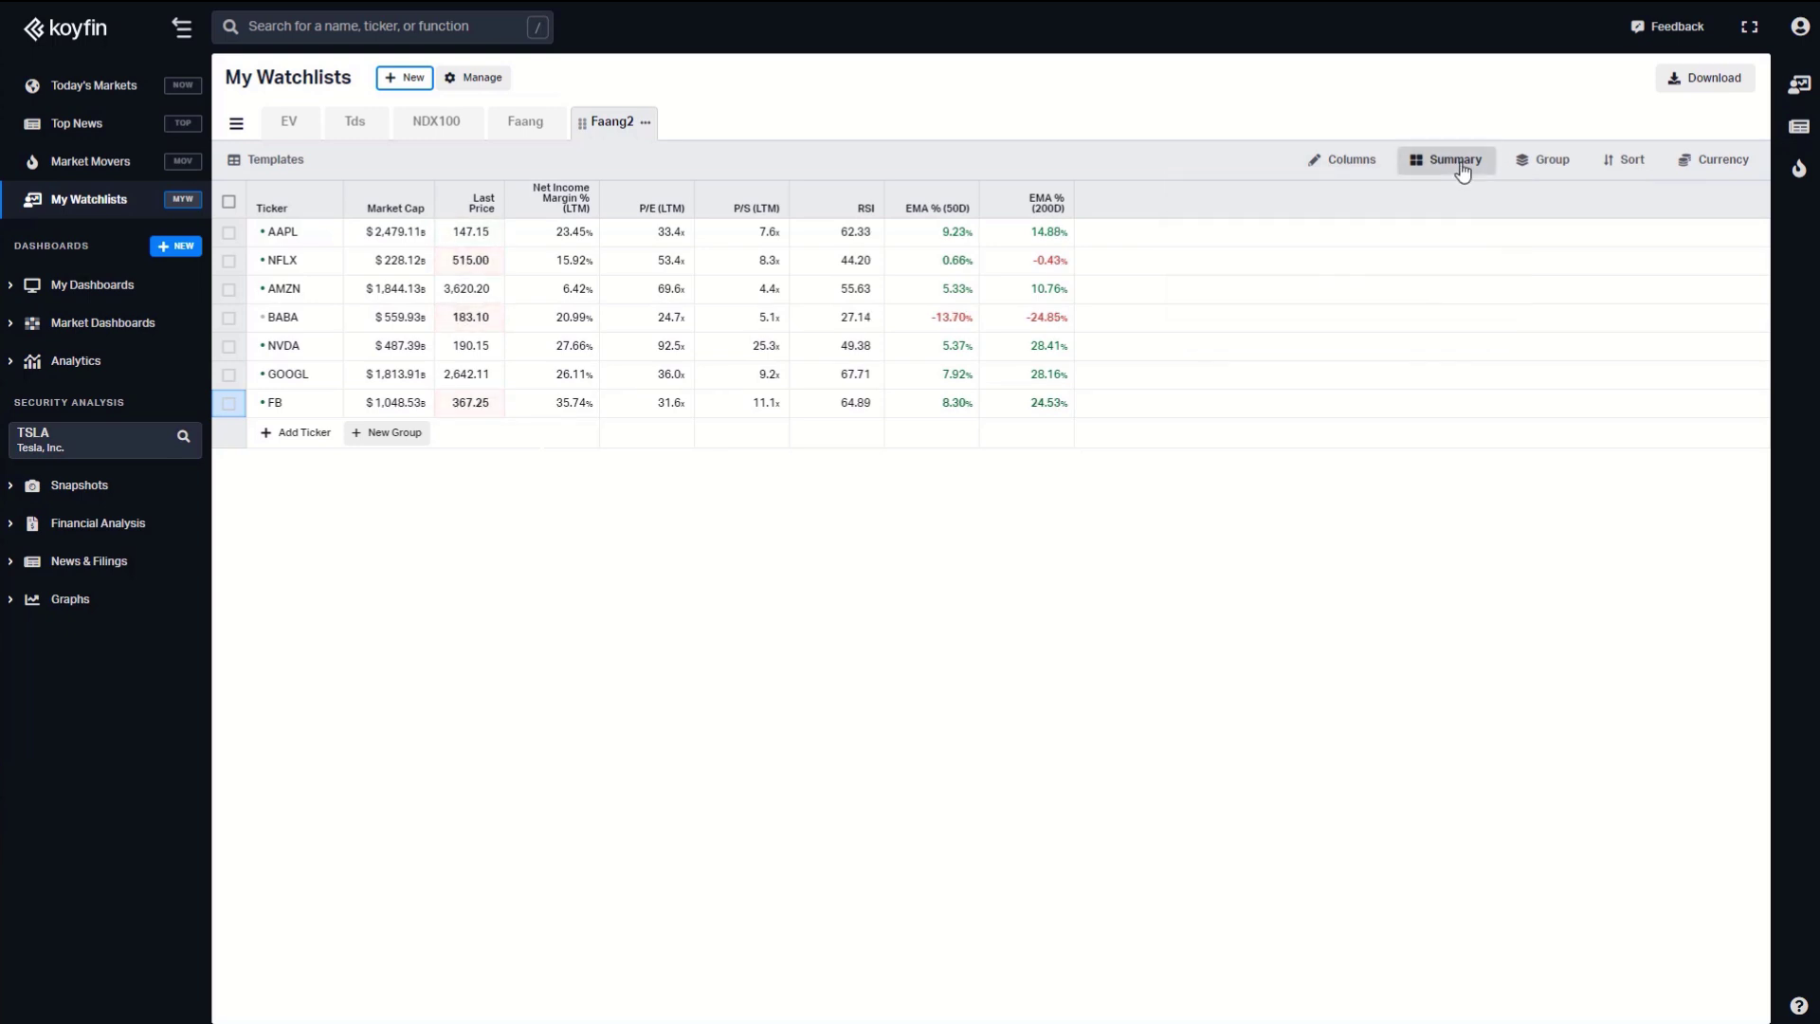
pyautogui.click(1463, 170)
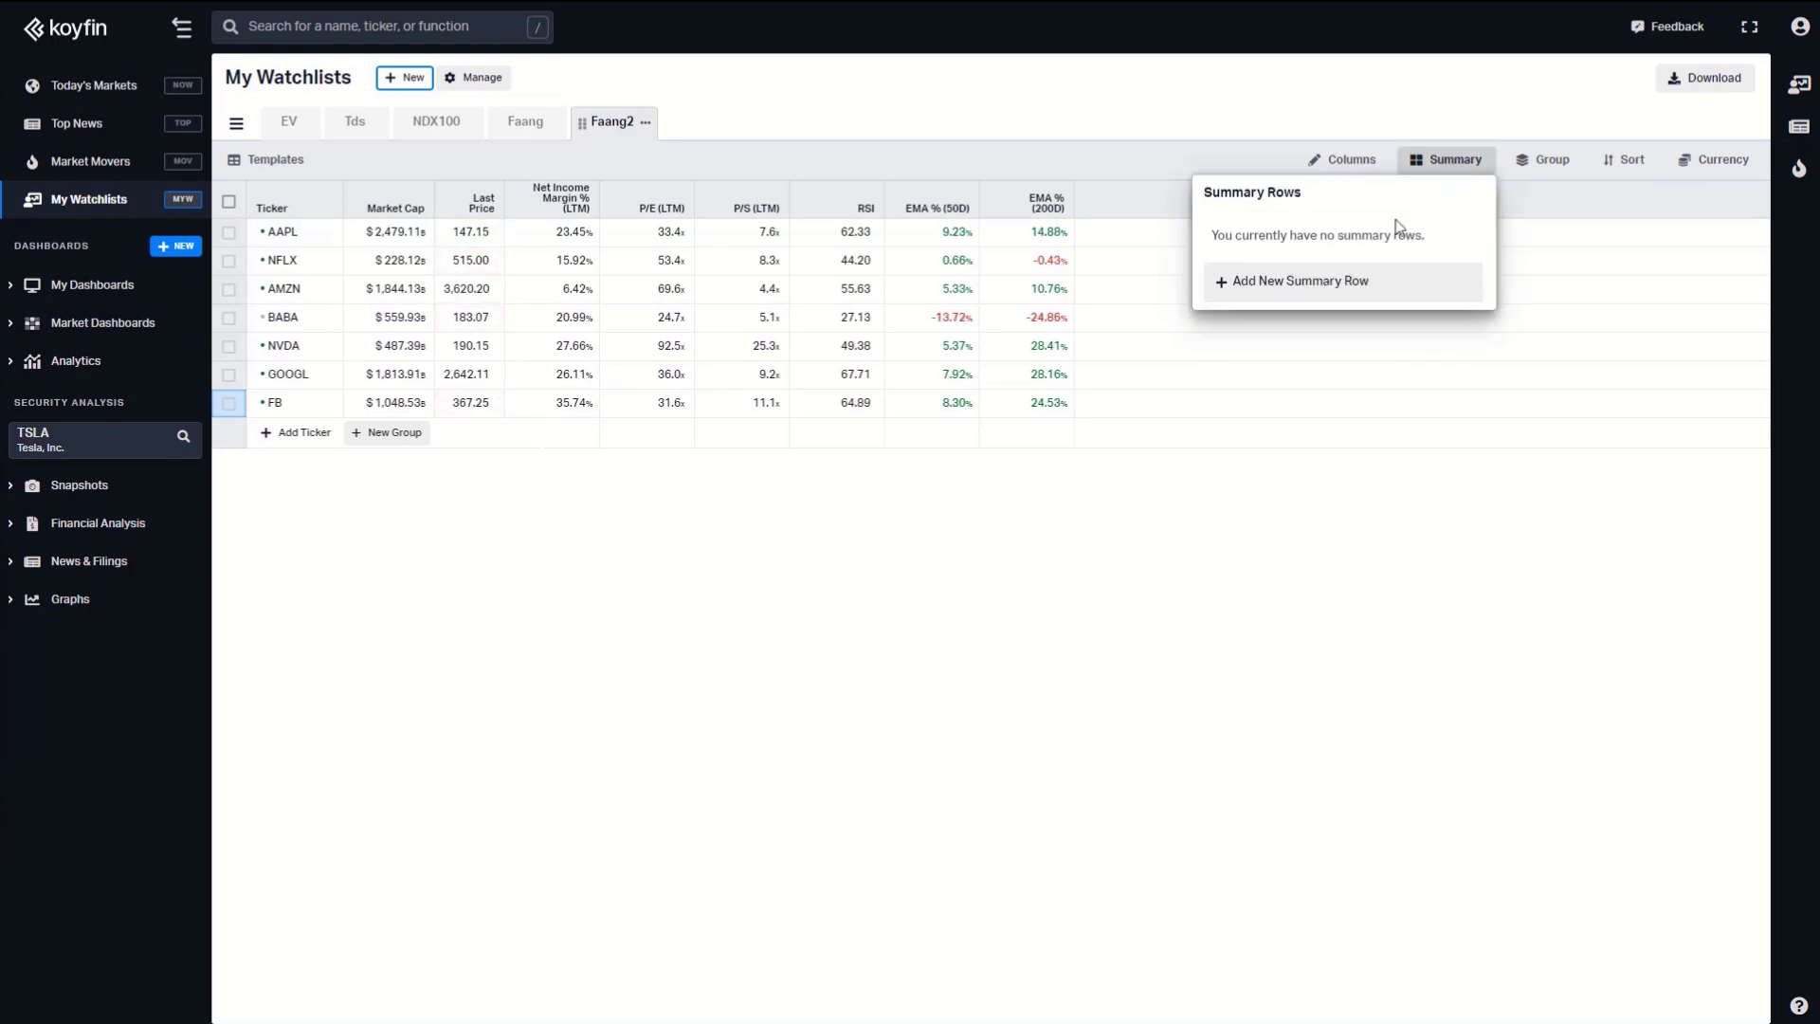
pyautogui.click(1320, 297)
pyautogui.click(1280, 334)
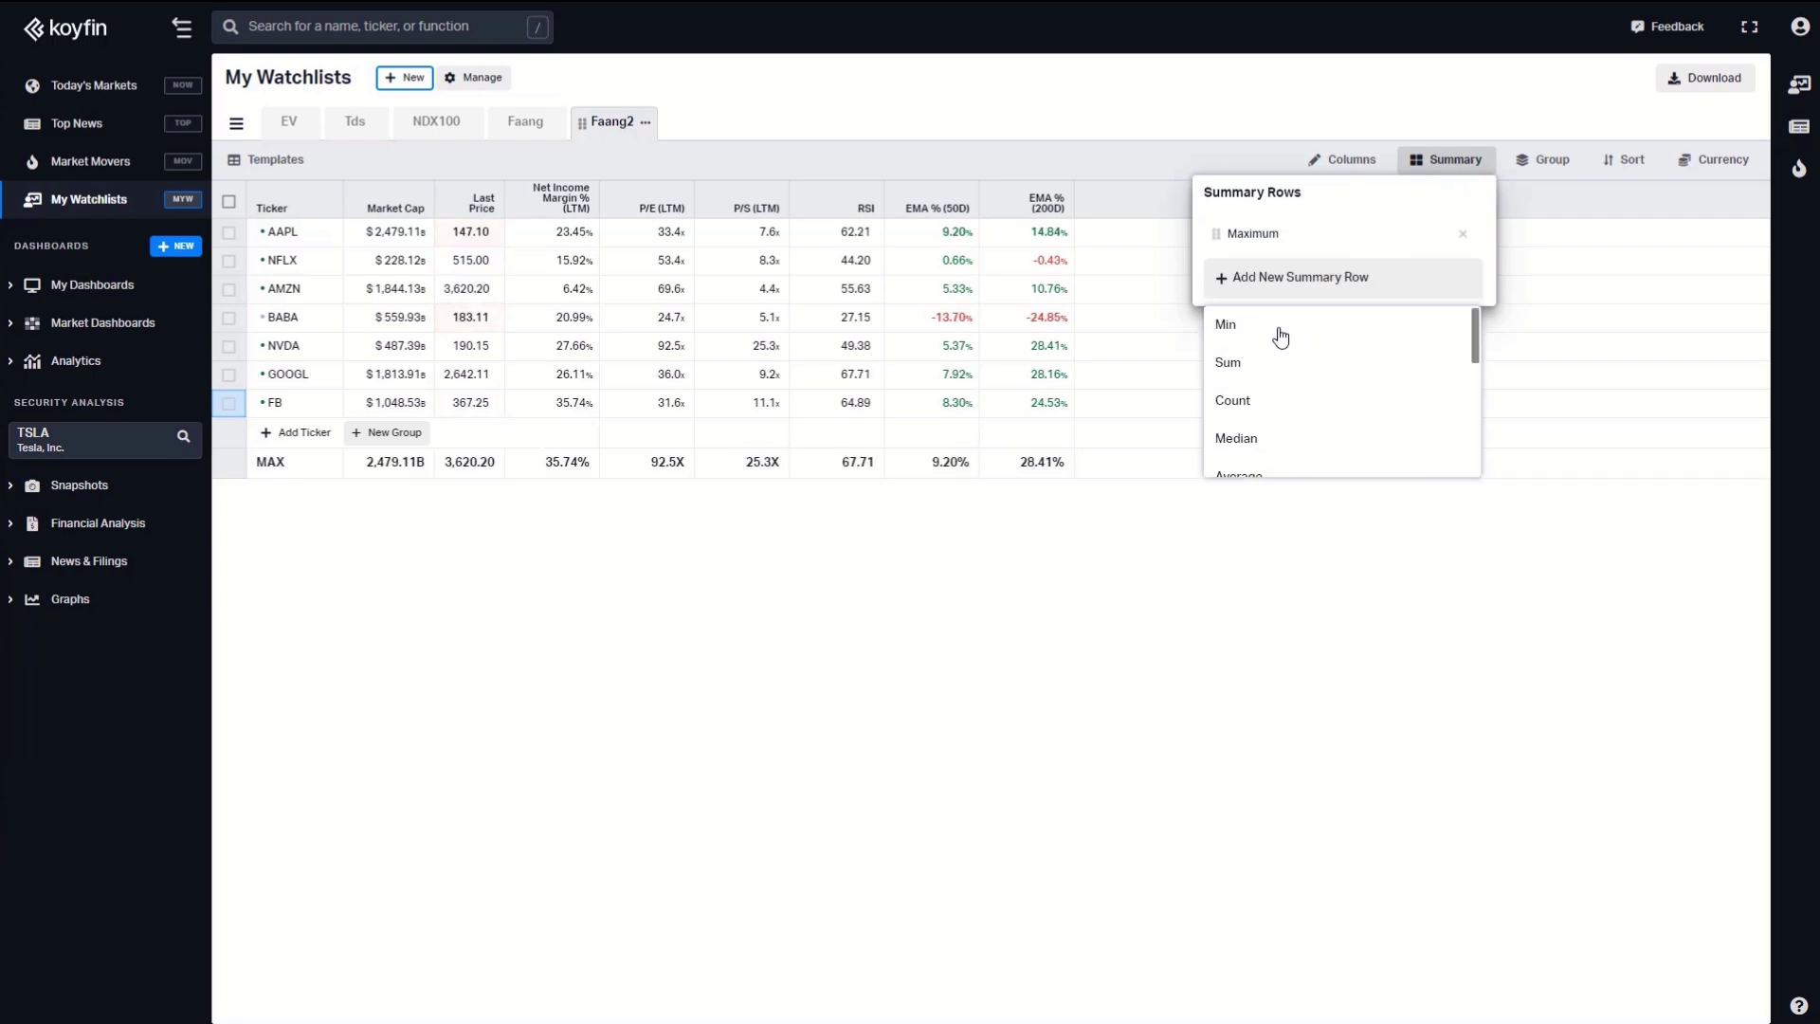
pyautogui.click(1306, 286)
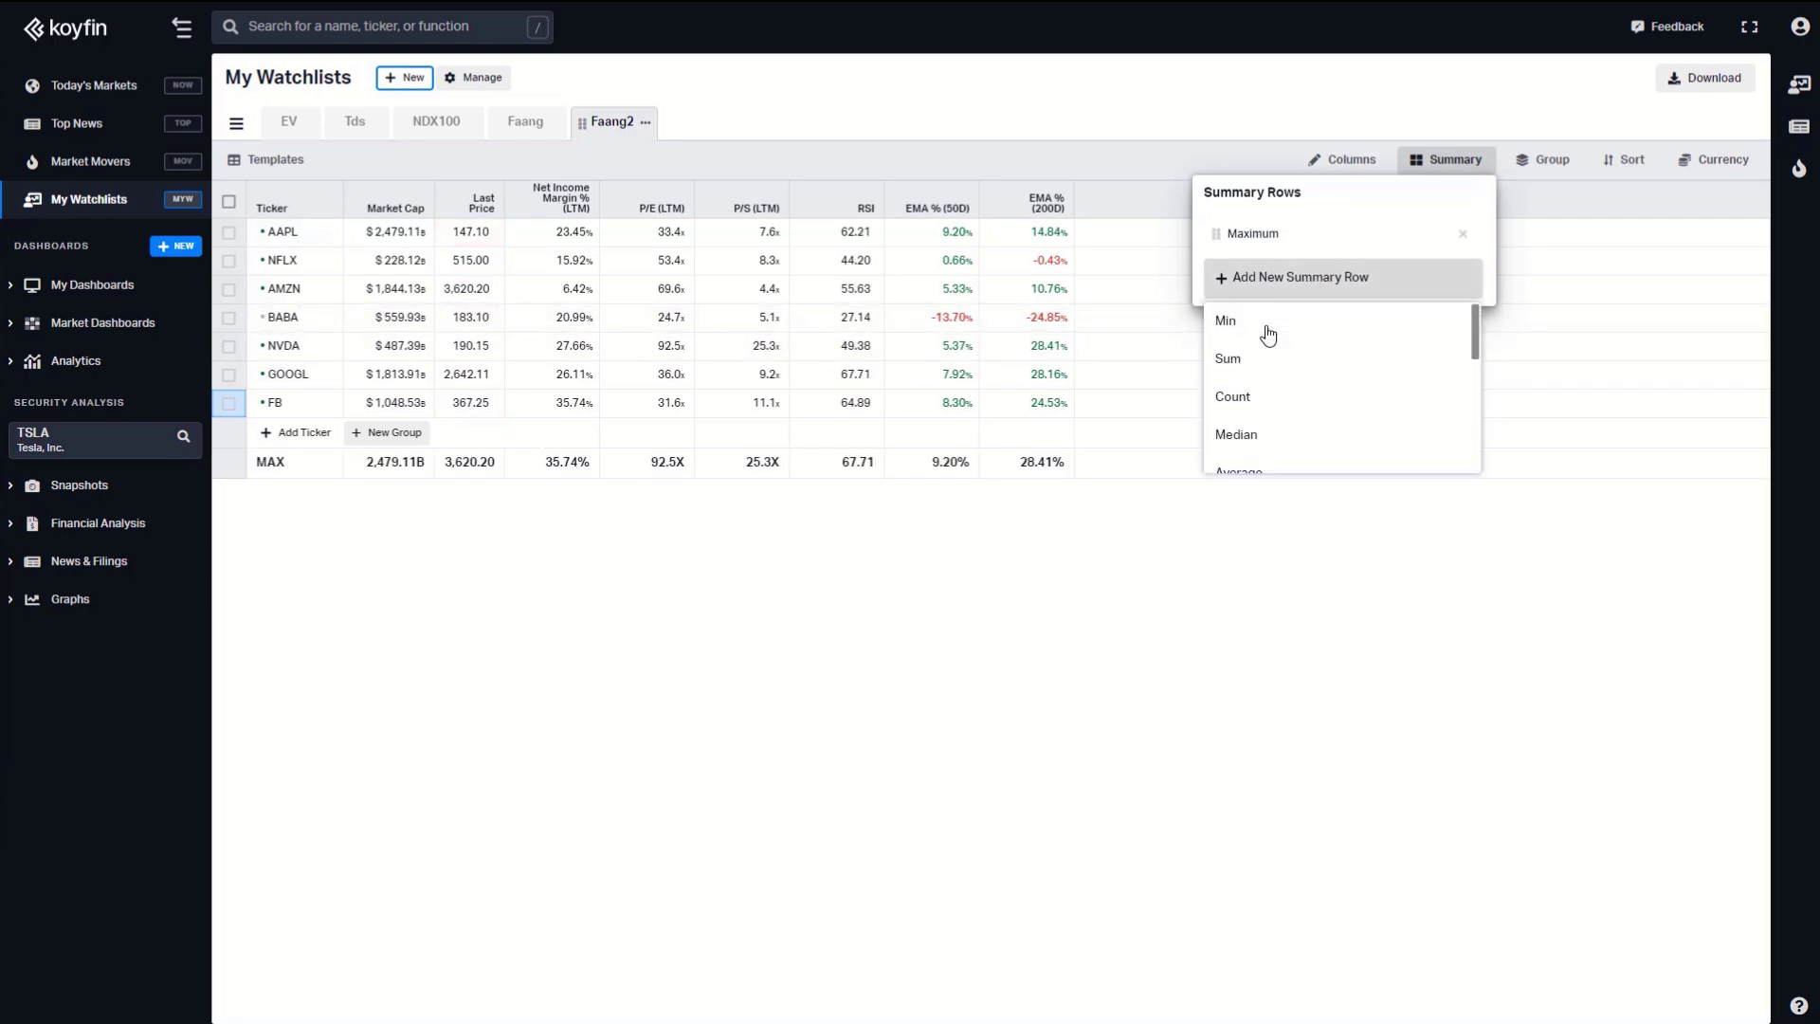
pyautogui.click(1269, 335)
pyautogui.click(1303, 322)
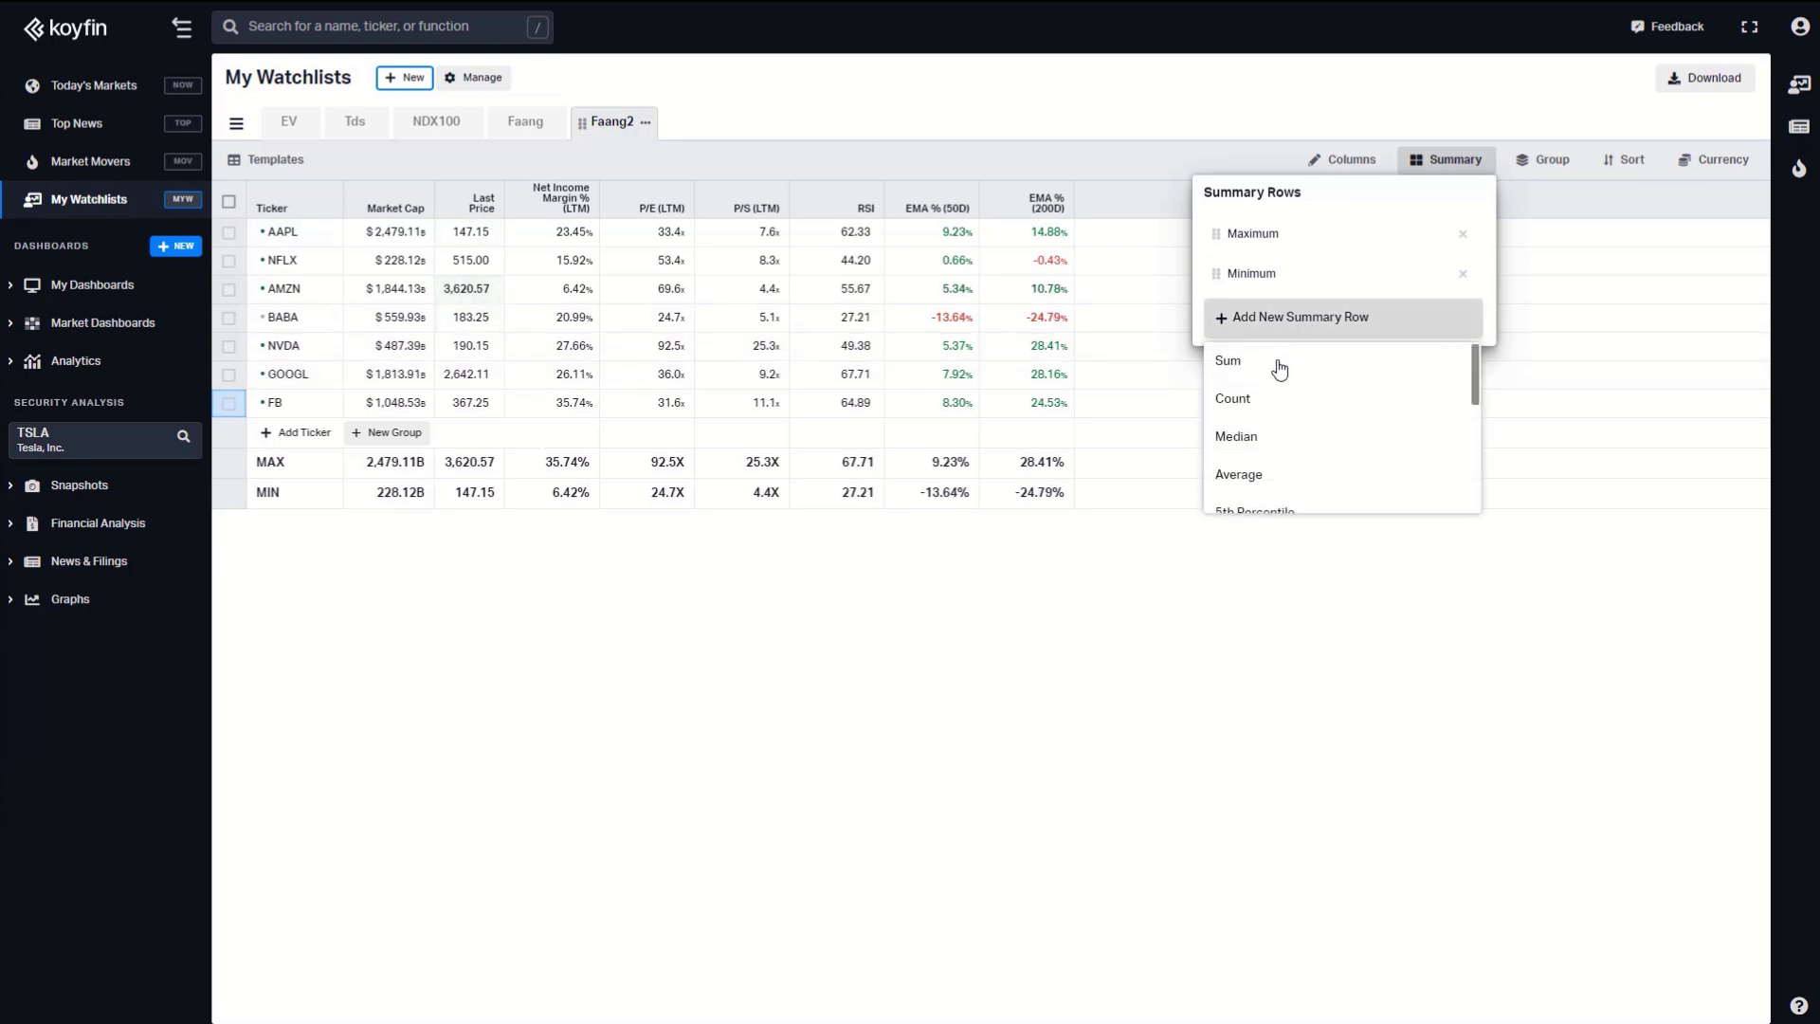
pyautogui.click(1276, 370)
# Add Median and Average summary rows to the watchlist and look through the remaining summary row types.
pyautogui.click(1318, 358)
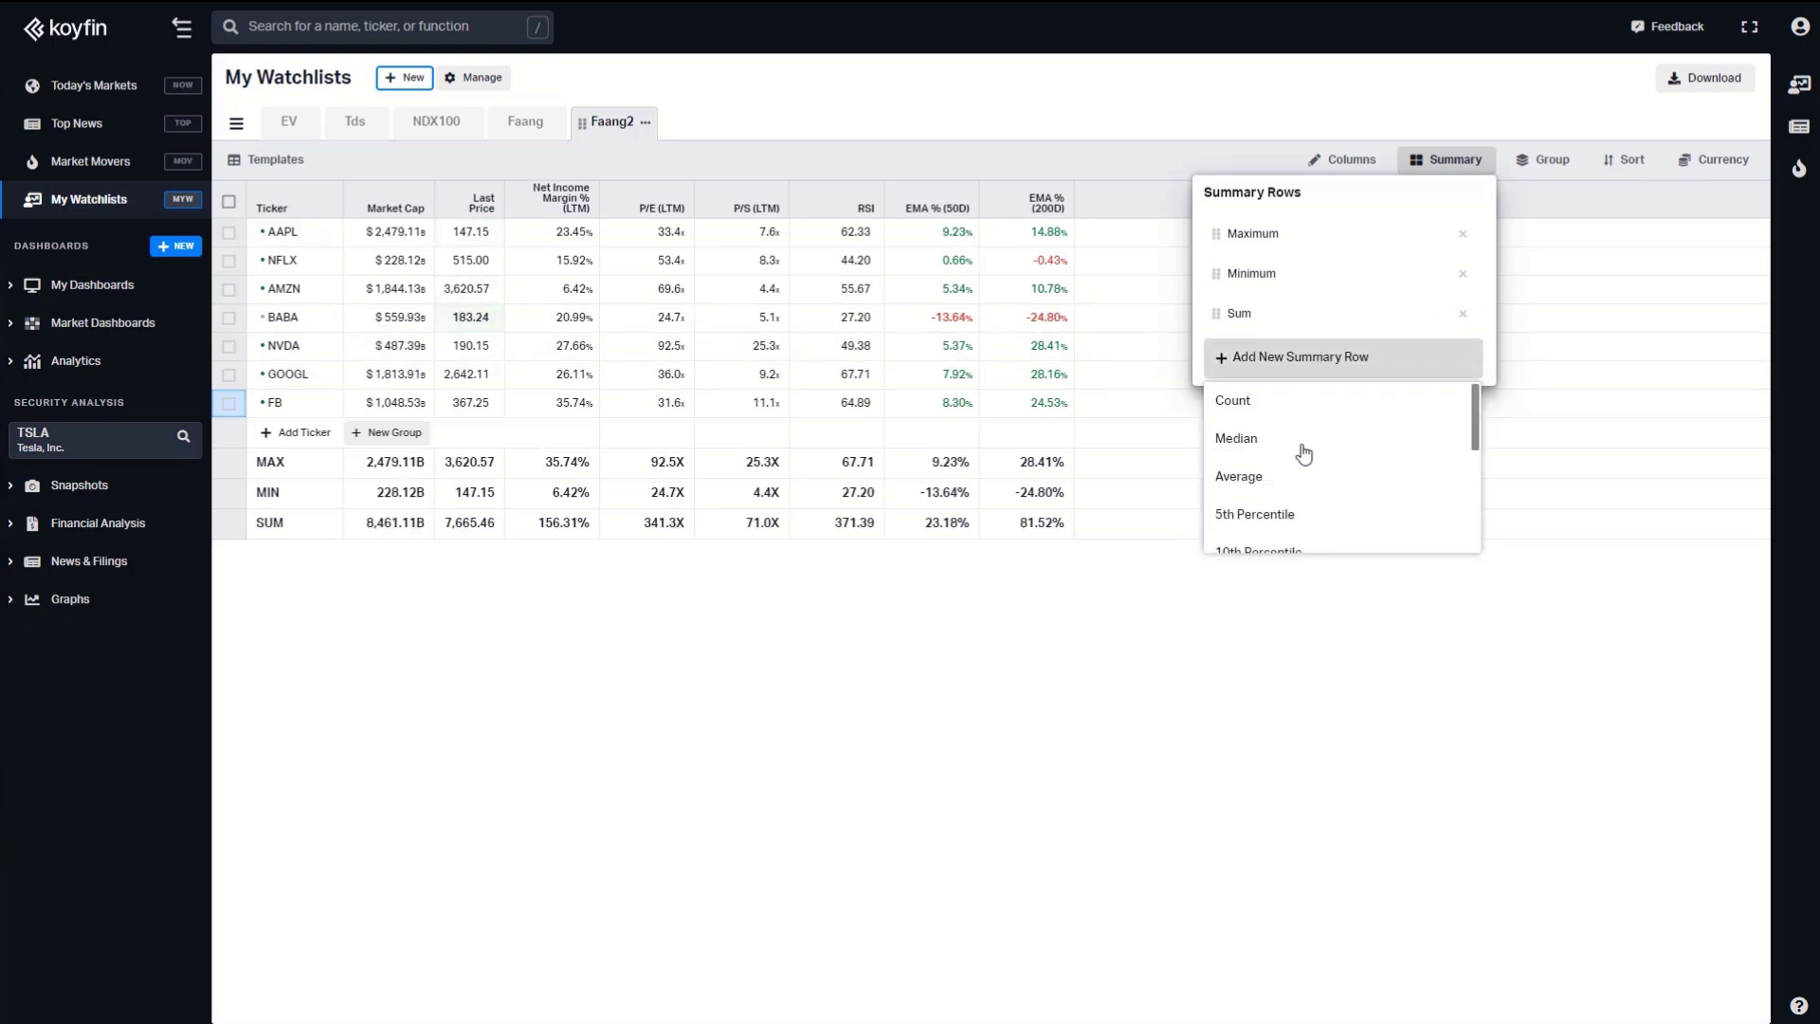
pyautogui.click(1304, 456)
pyautogui.click(1310, 397)
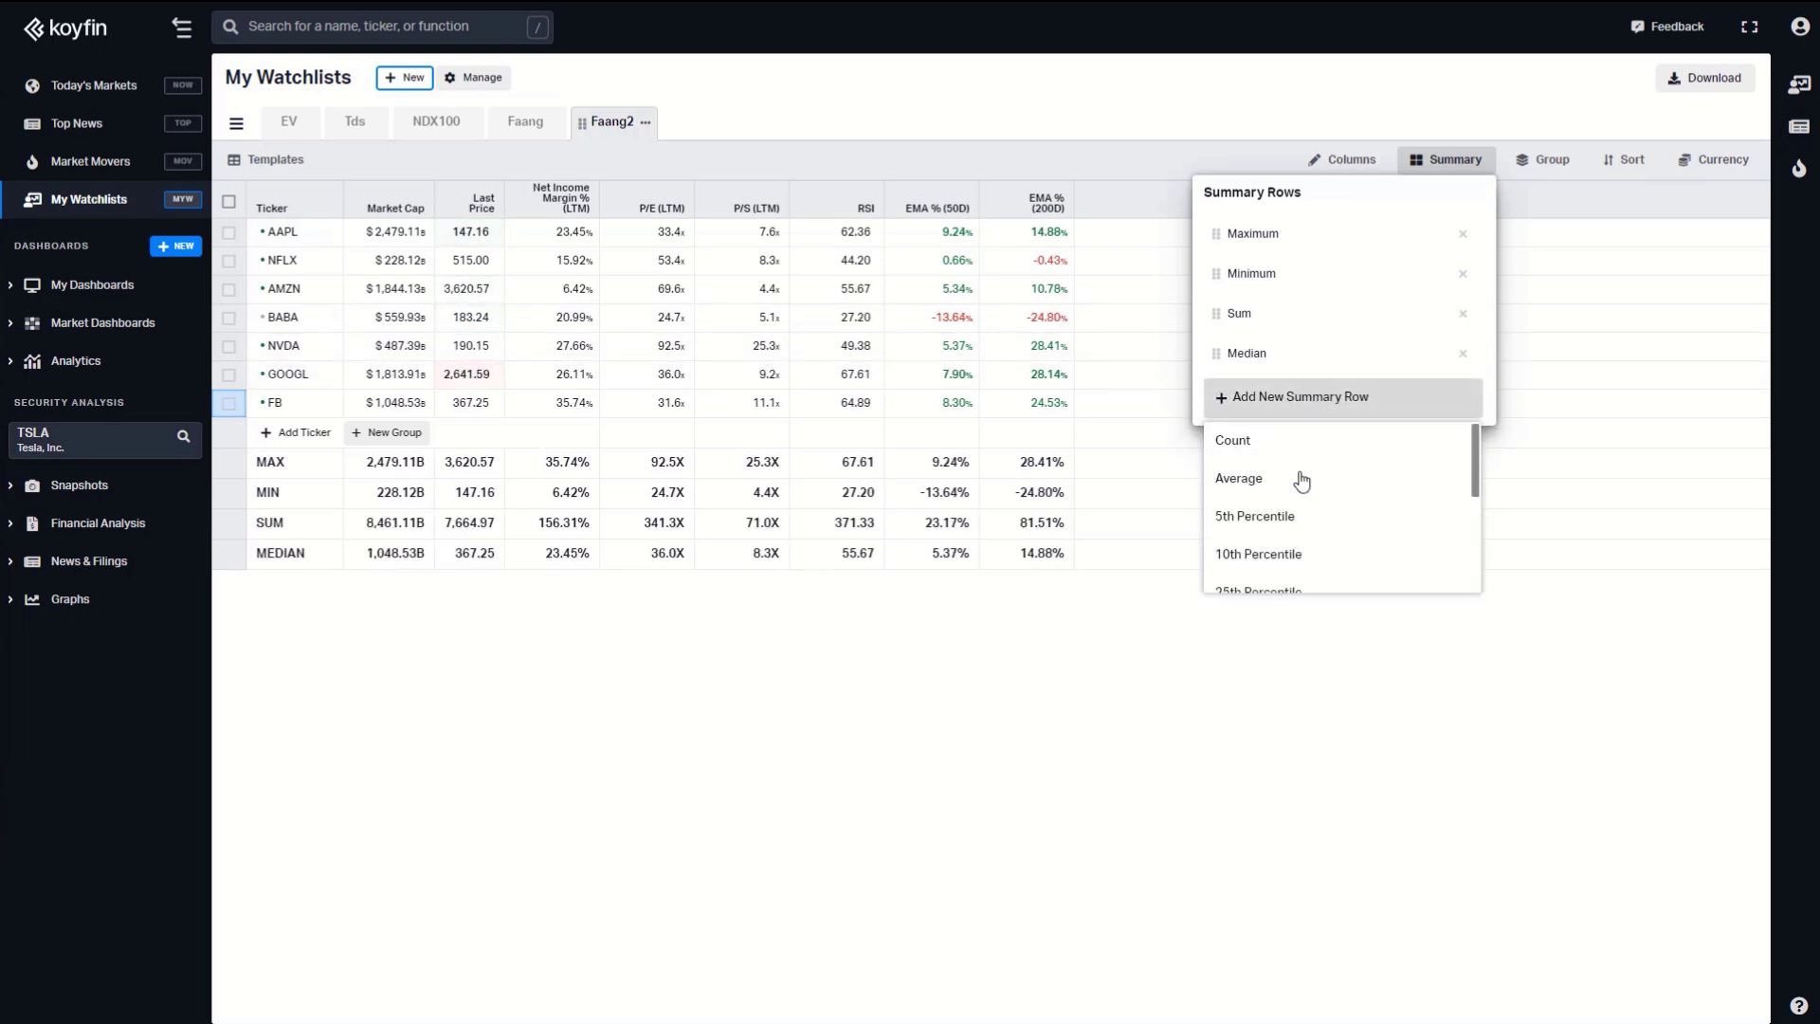
pyautogui.click(1299, 481)
pyautogui.click(1320, 437)
pyautogui.scroll(-2, 1352, 614)
pyautogui.scroll(-1, 1351, 615)
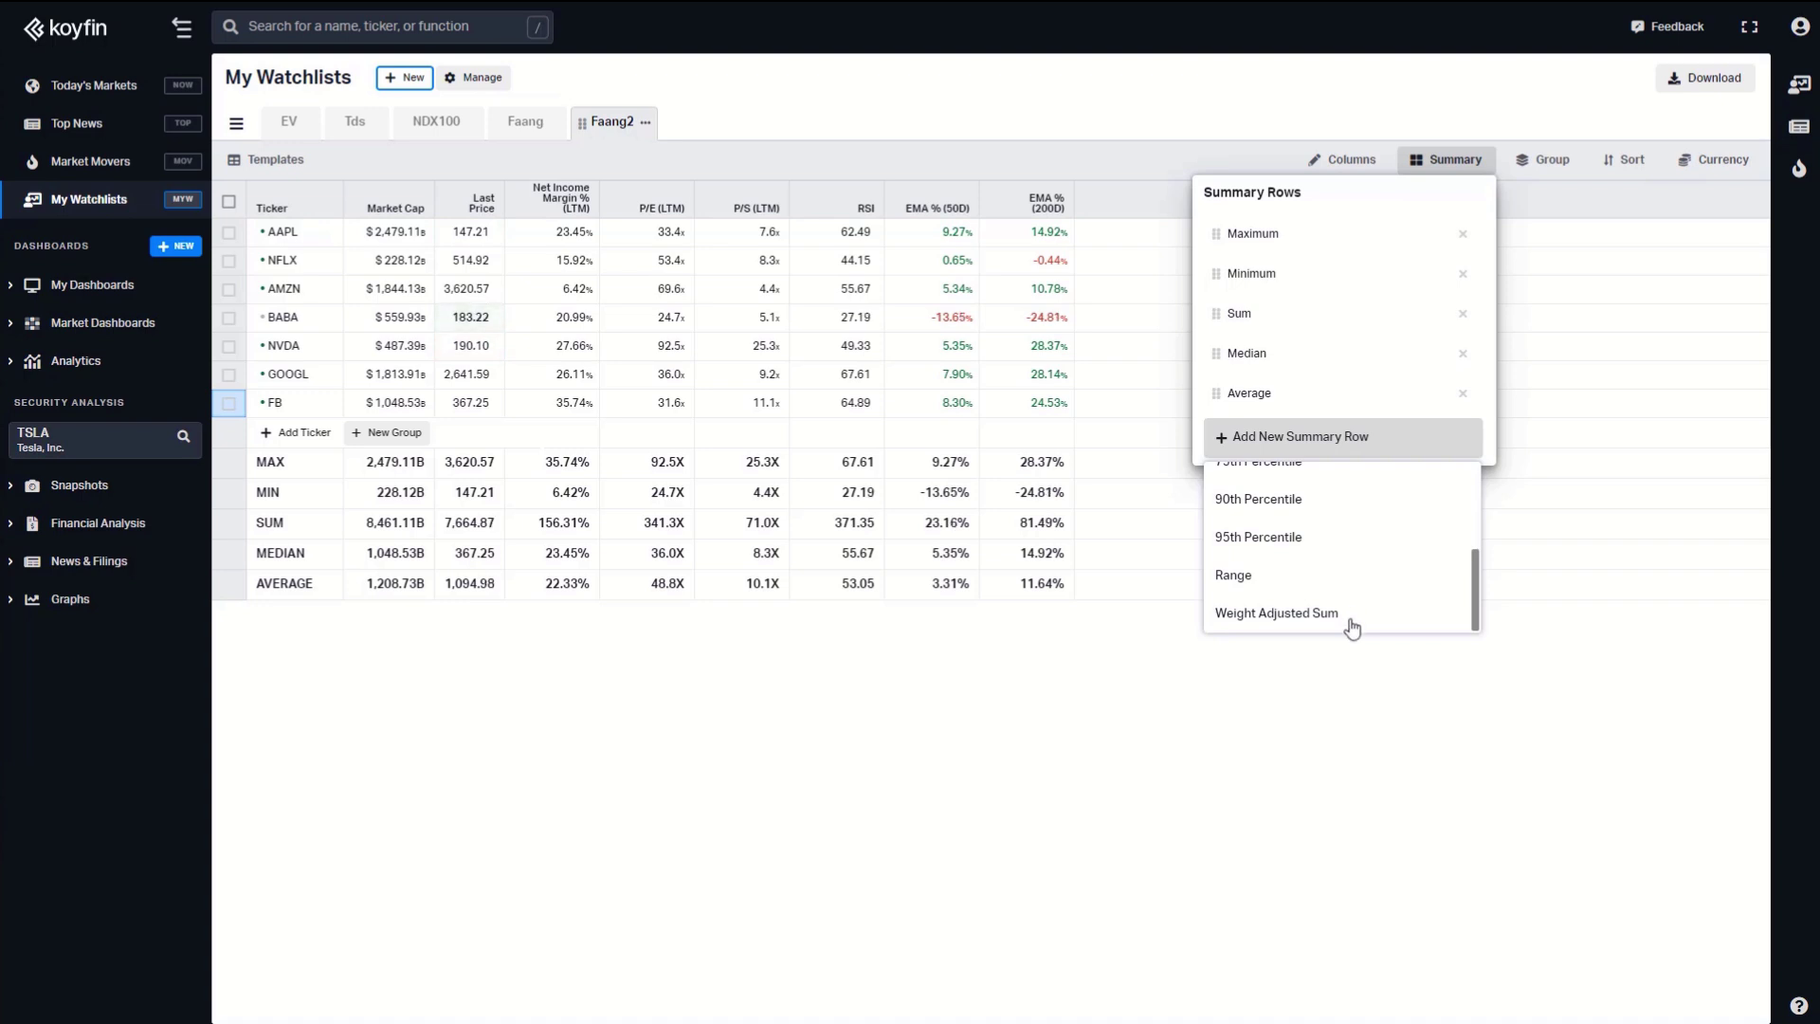
pyautogui.click(1179, 720)
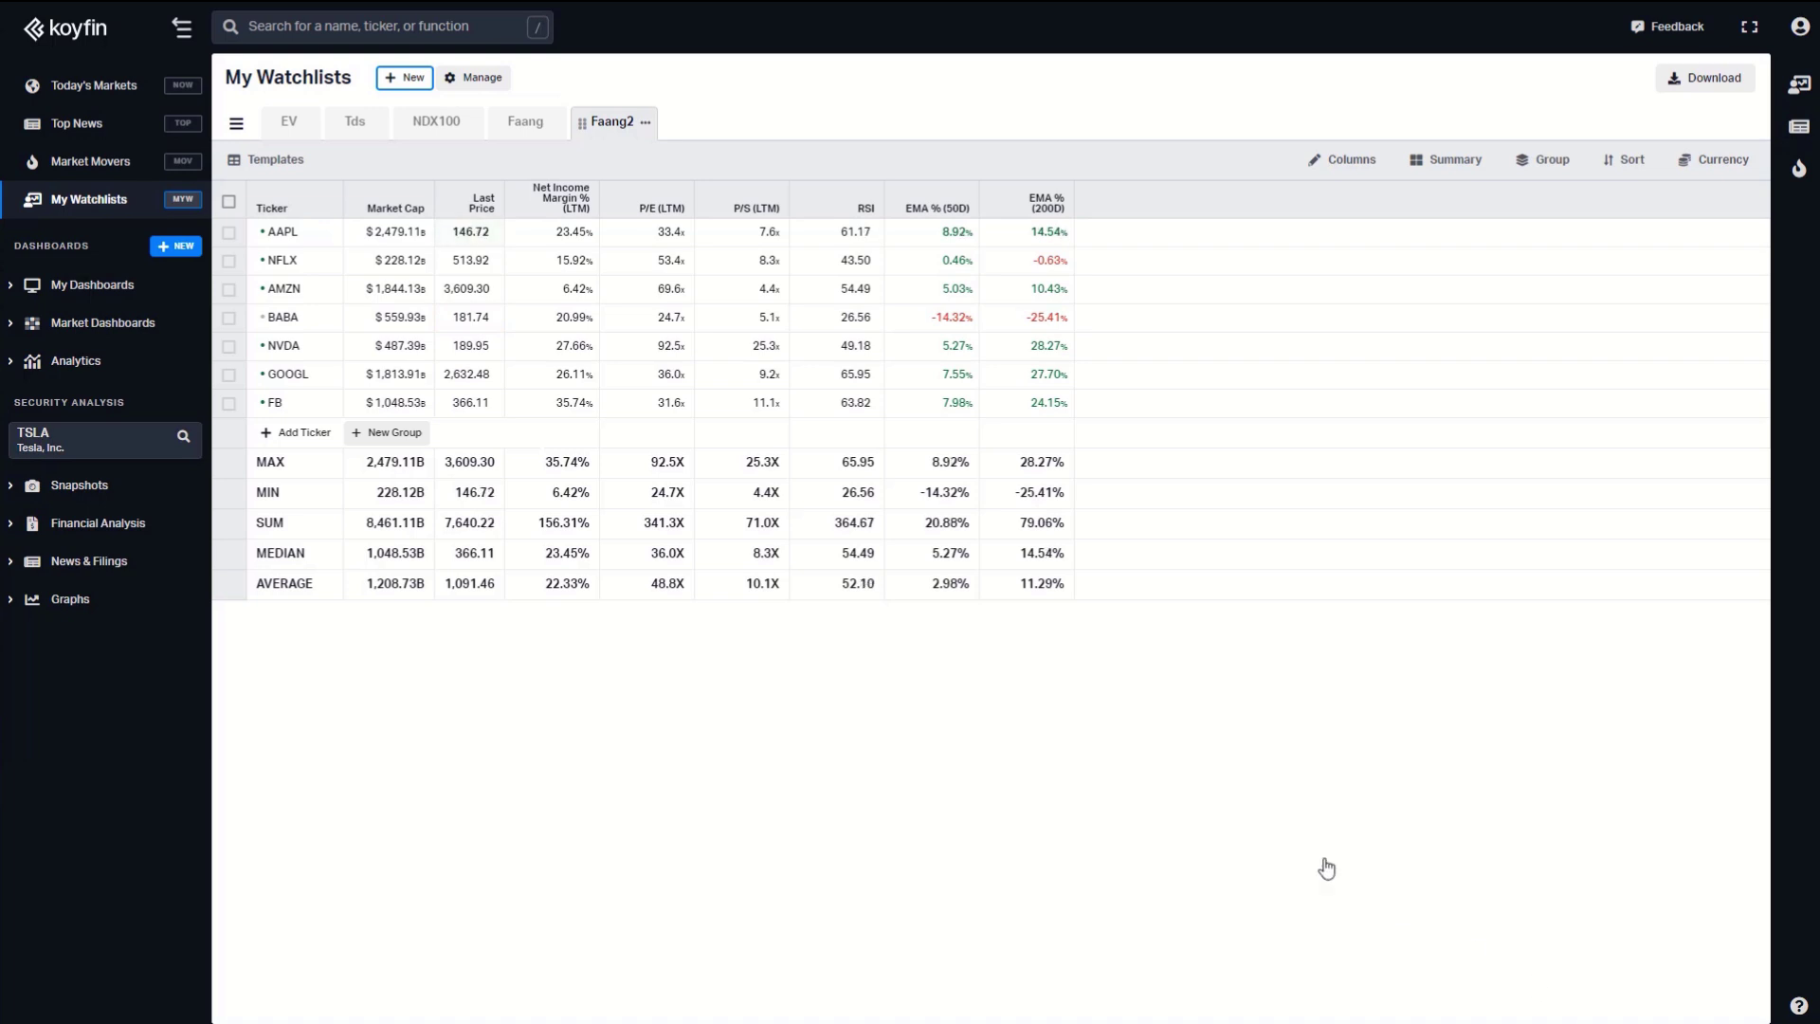
# Show the Faang2 watchlist in Market Movers and examine BABA in the 1-day performance versus relative volume chart.
pyautogui.click(114, 166)
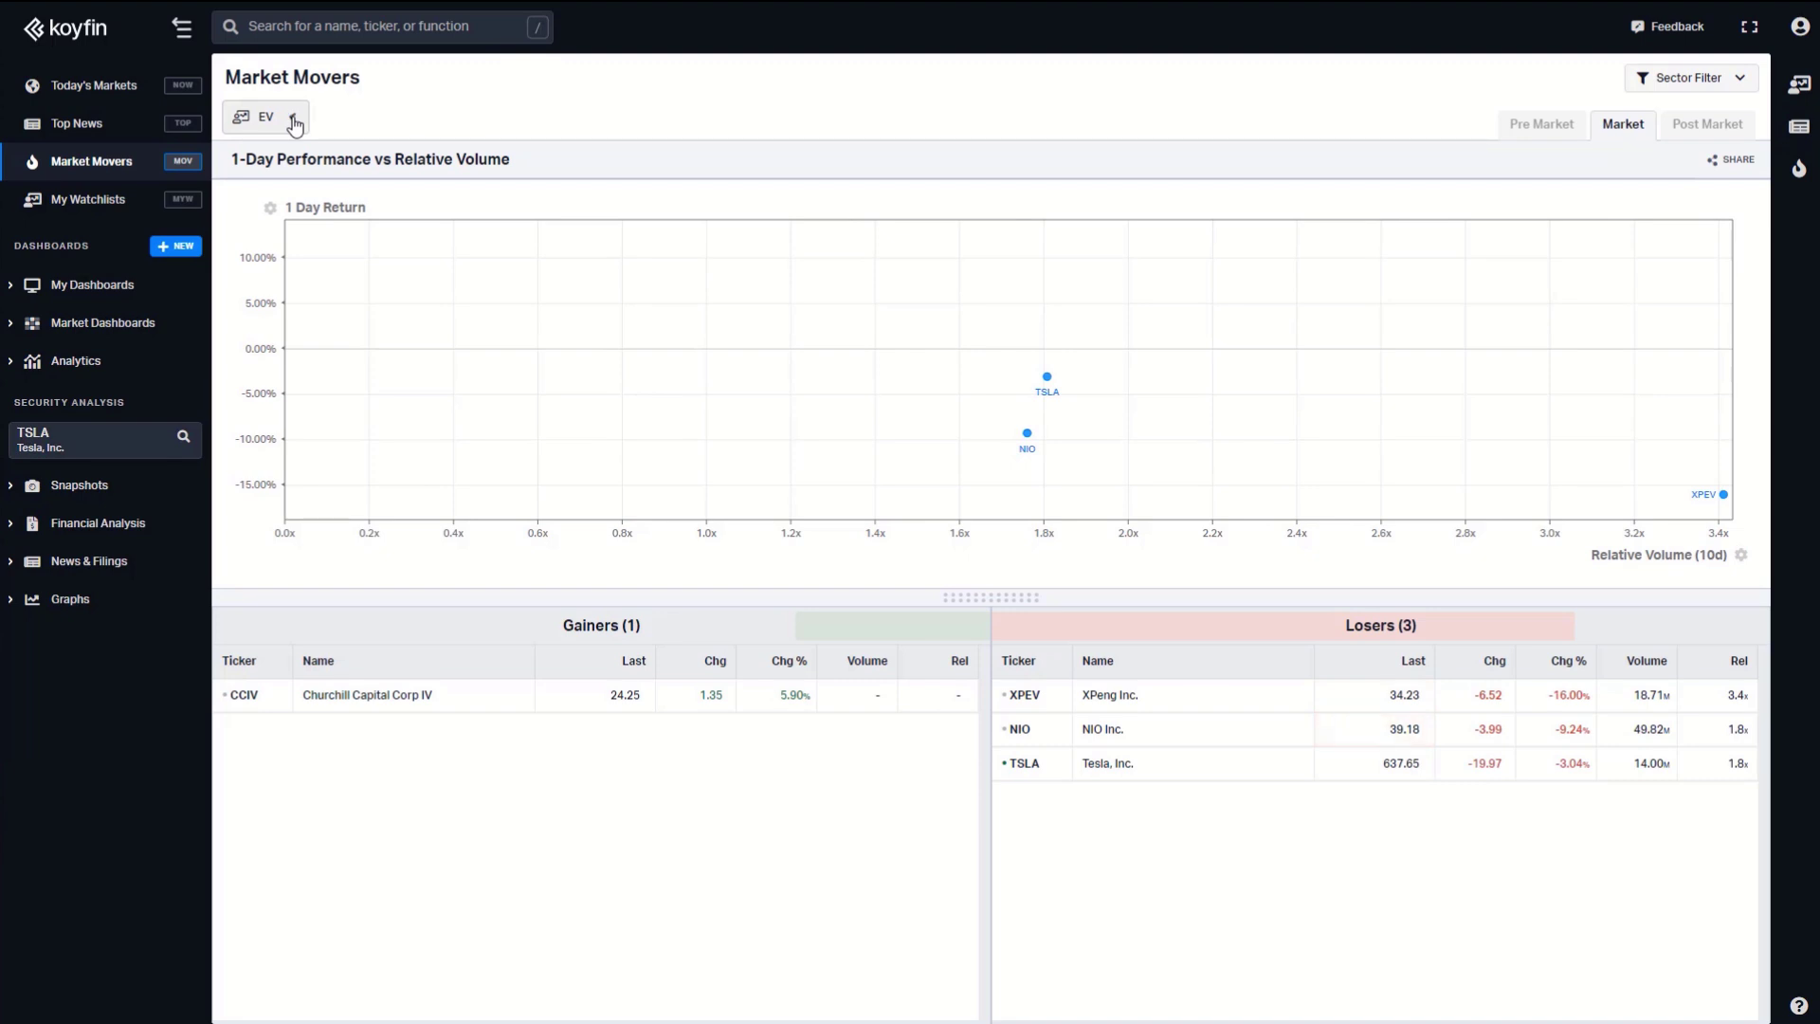
pyautogui.click(295, 123)
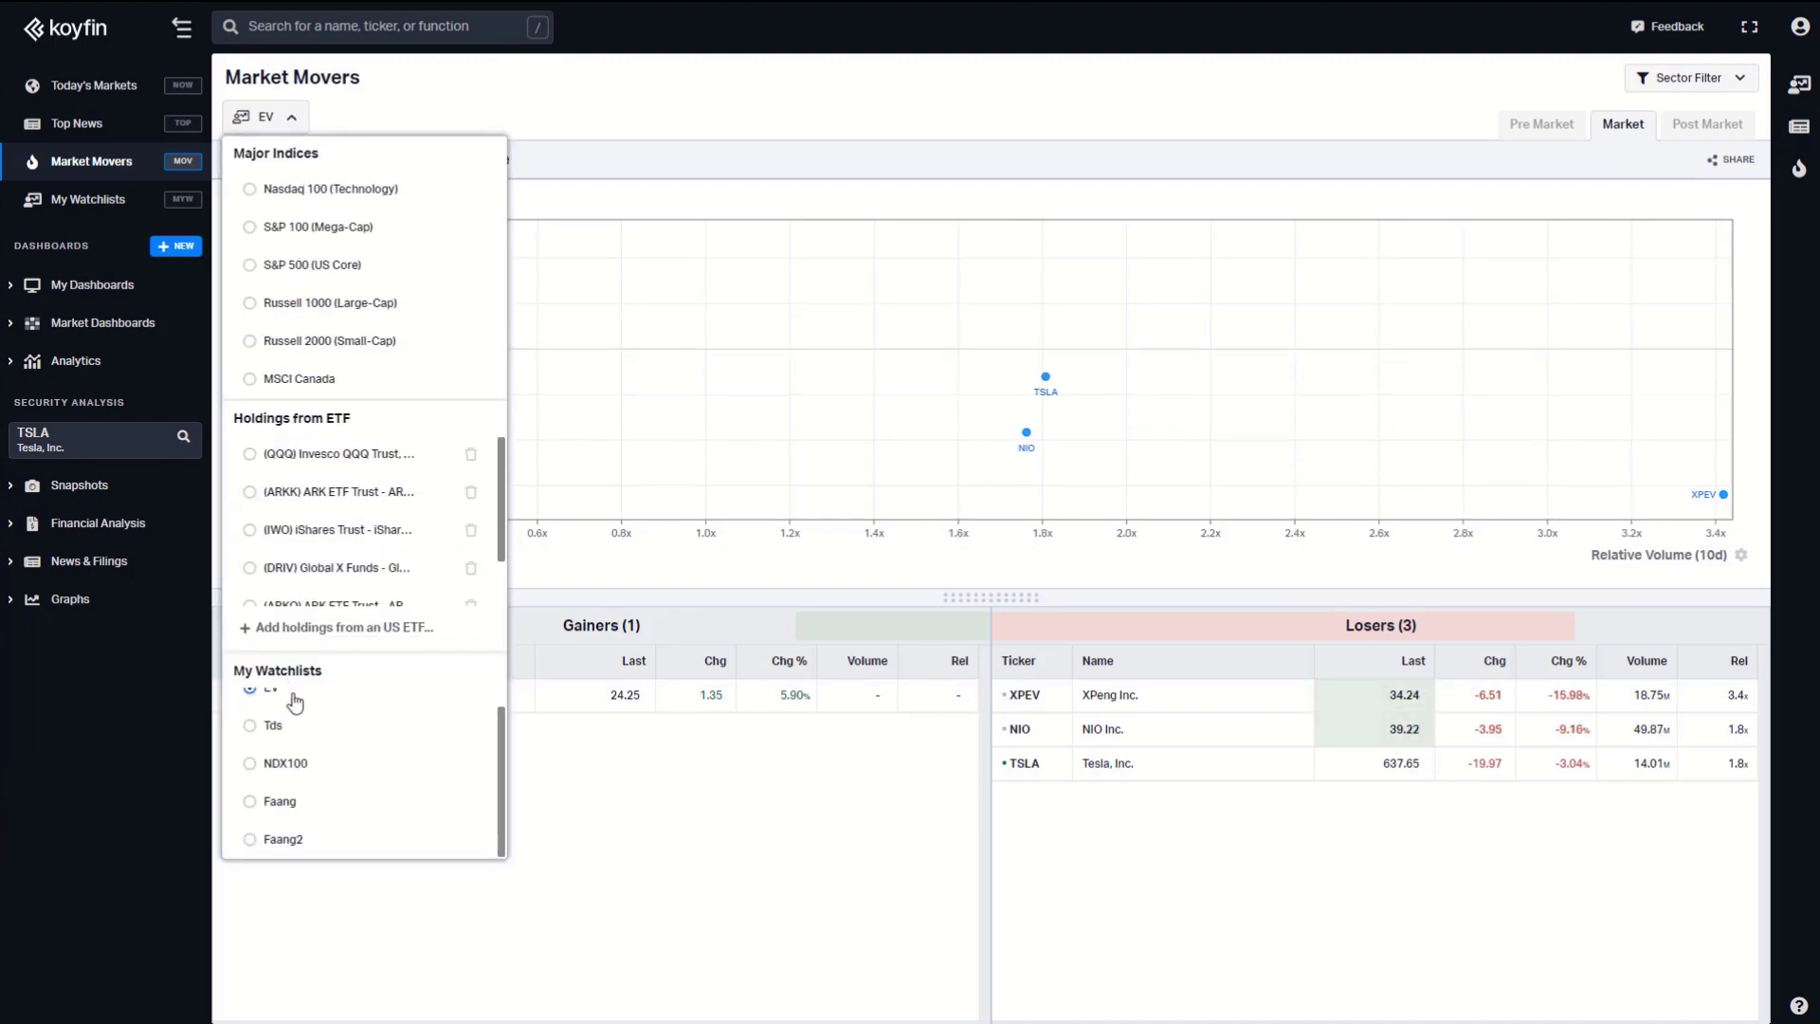
pyautogui.click(331, 840)
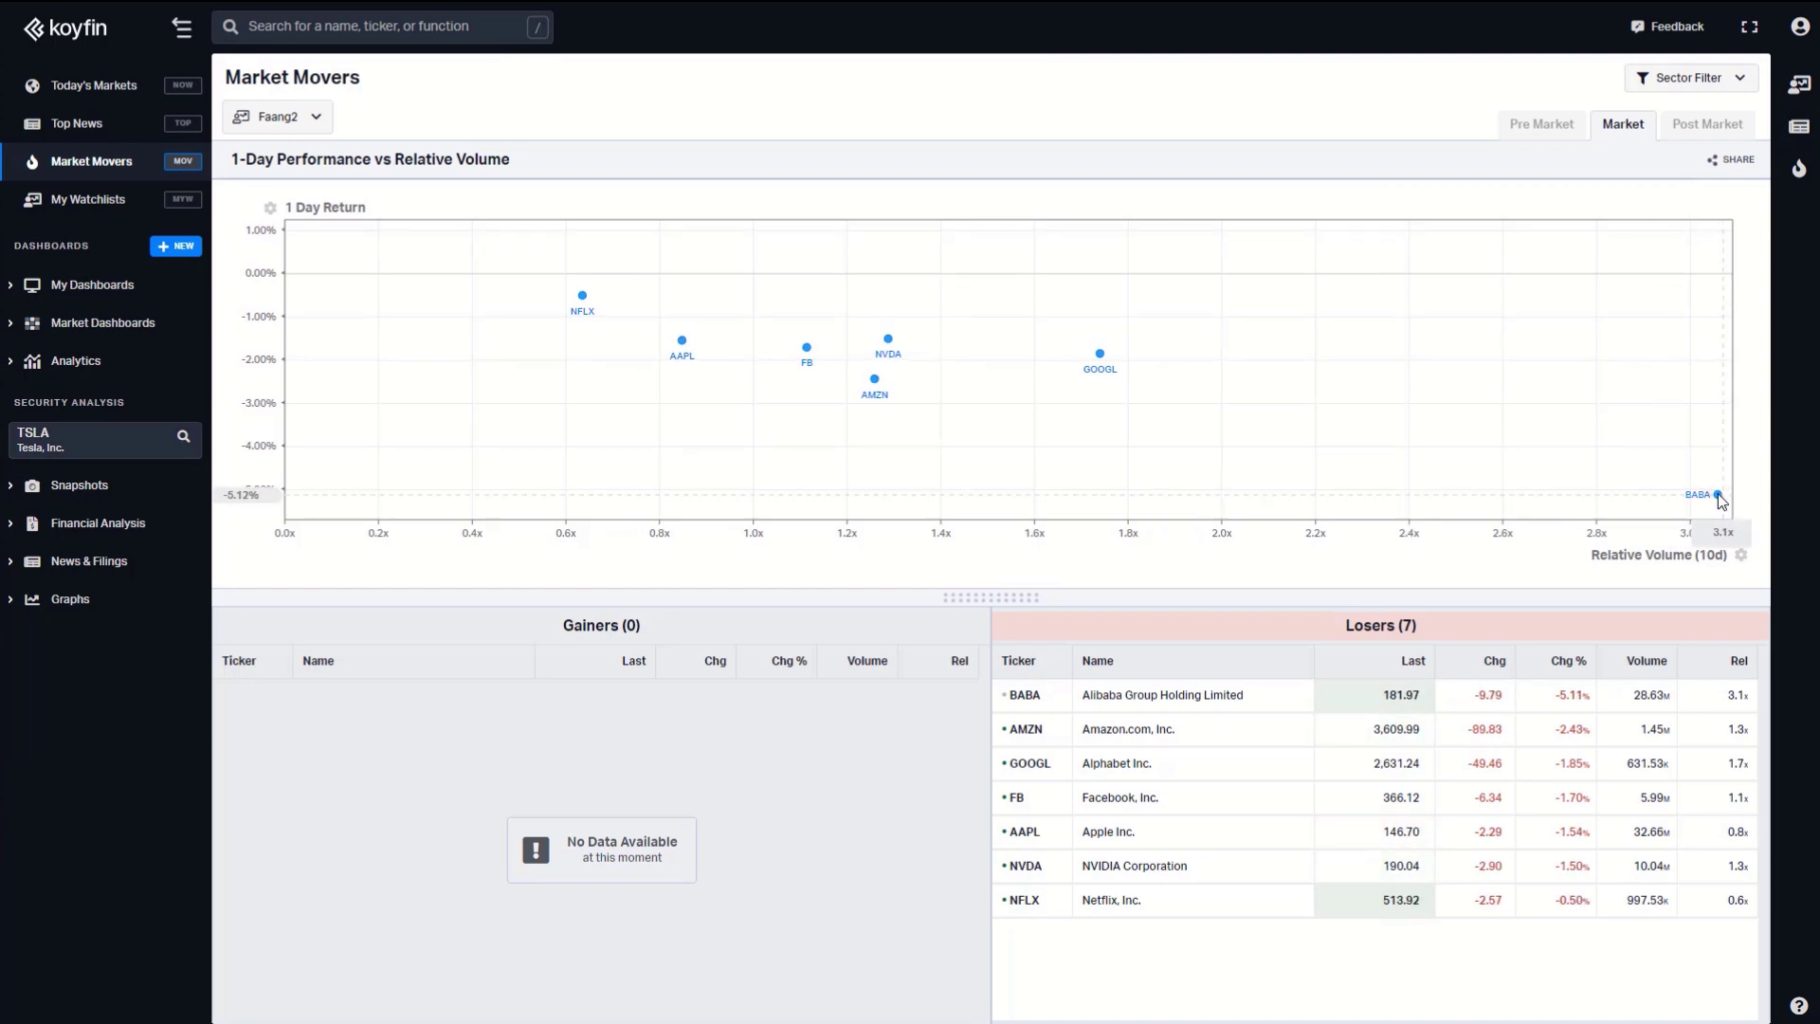
pyautogui.moveTo(1719, 494)
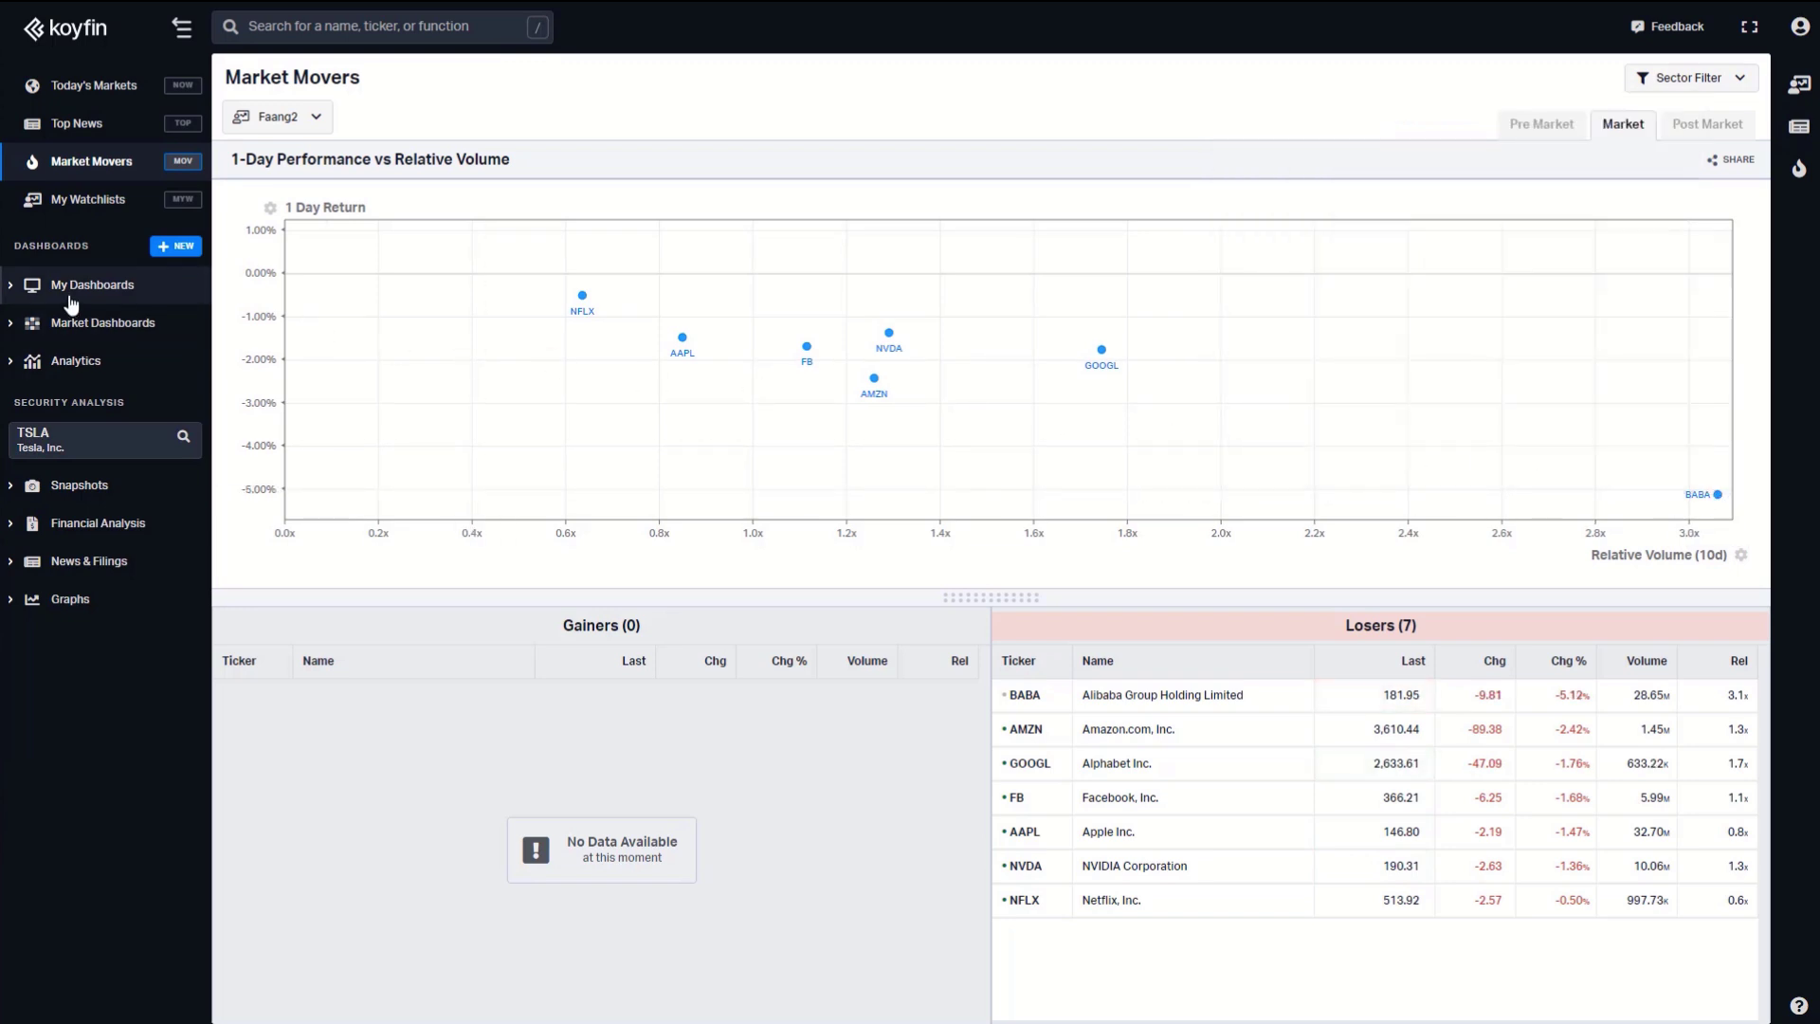
# Open the AH dashboard and set the Post-Mkt % Chg scatter plot's watchlist to Faang2.
pyautogui.click(11, 287)
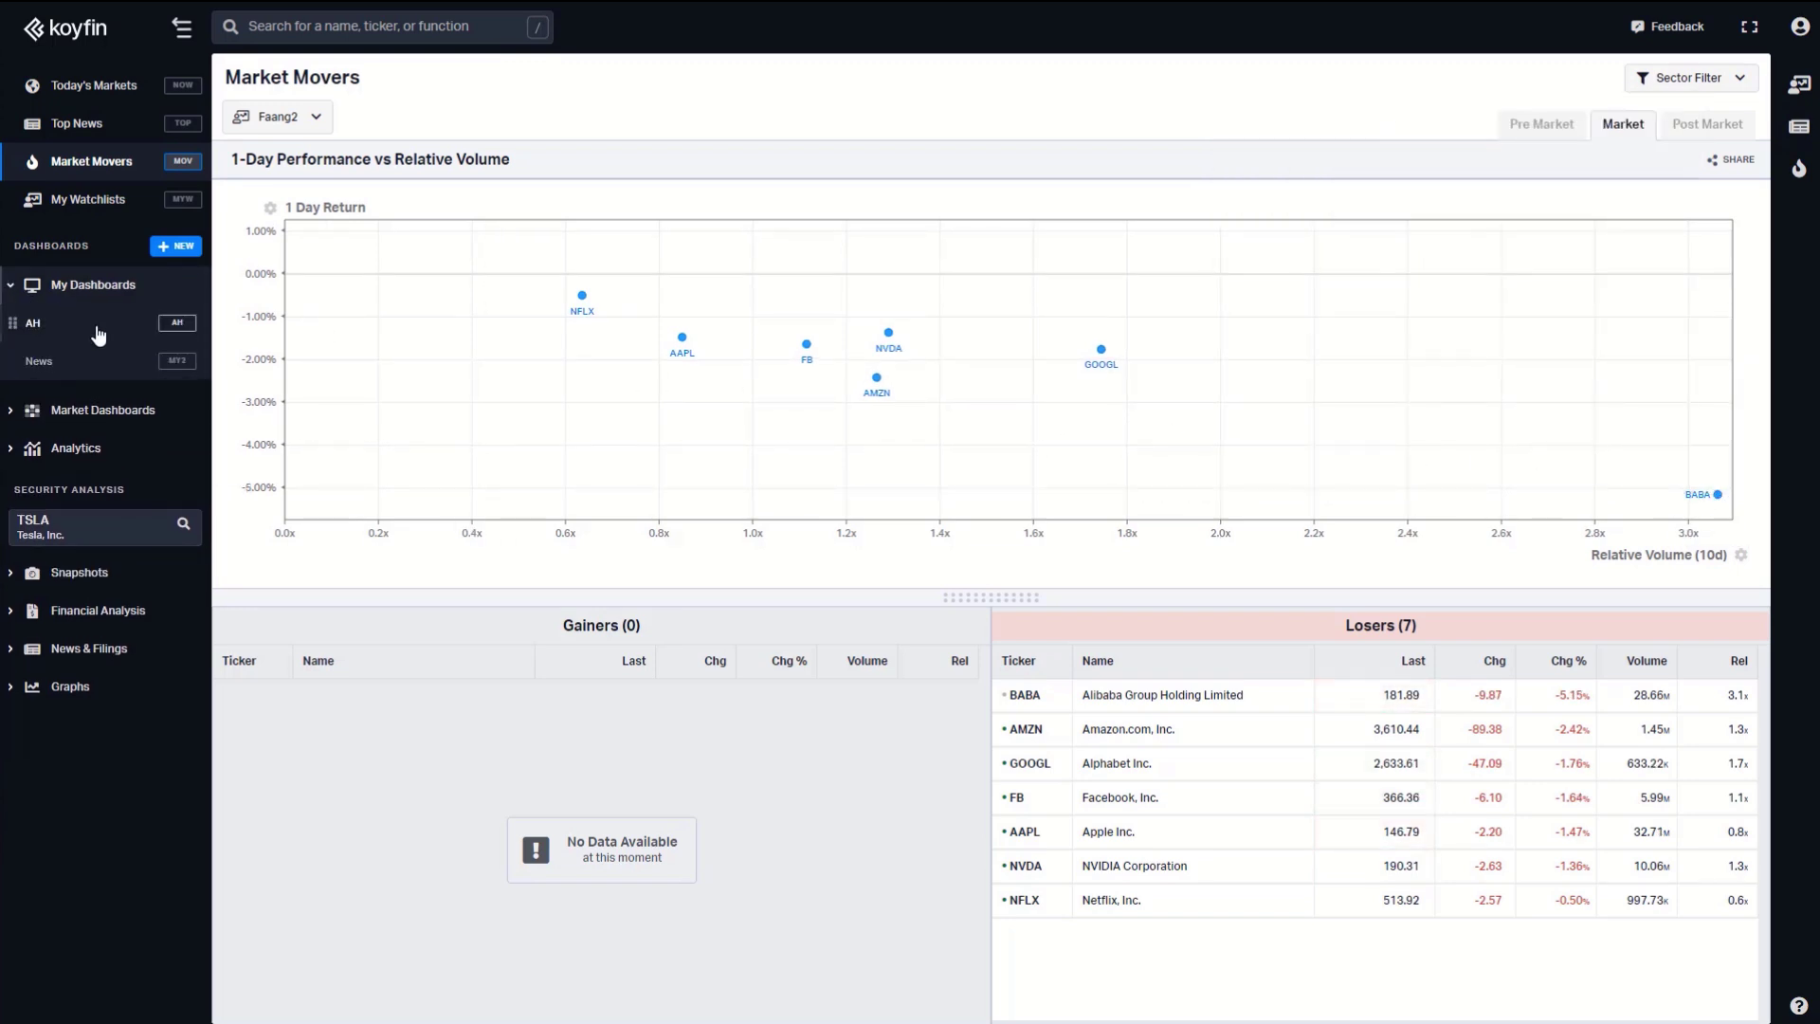
pyautogui.click(95, 325)
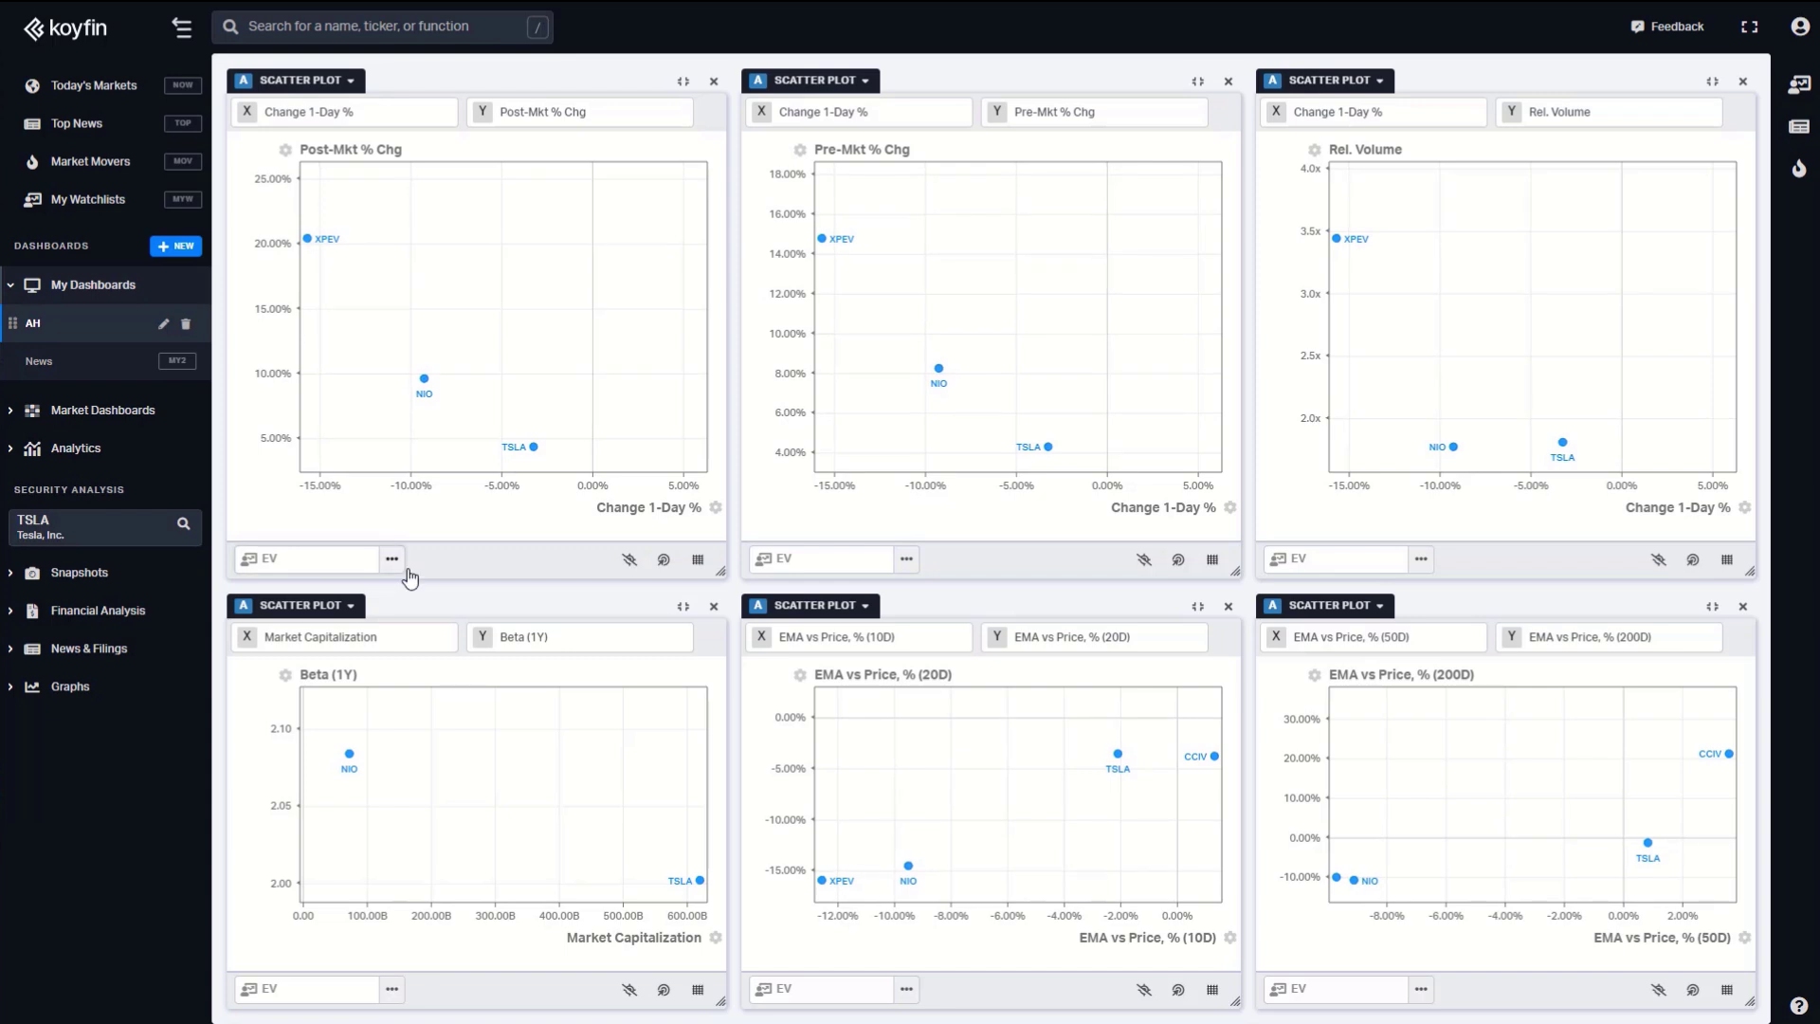
pyautogui.click(258, 561)
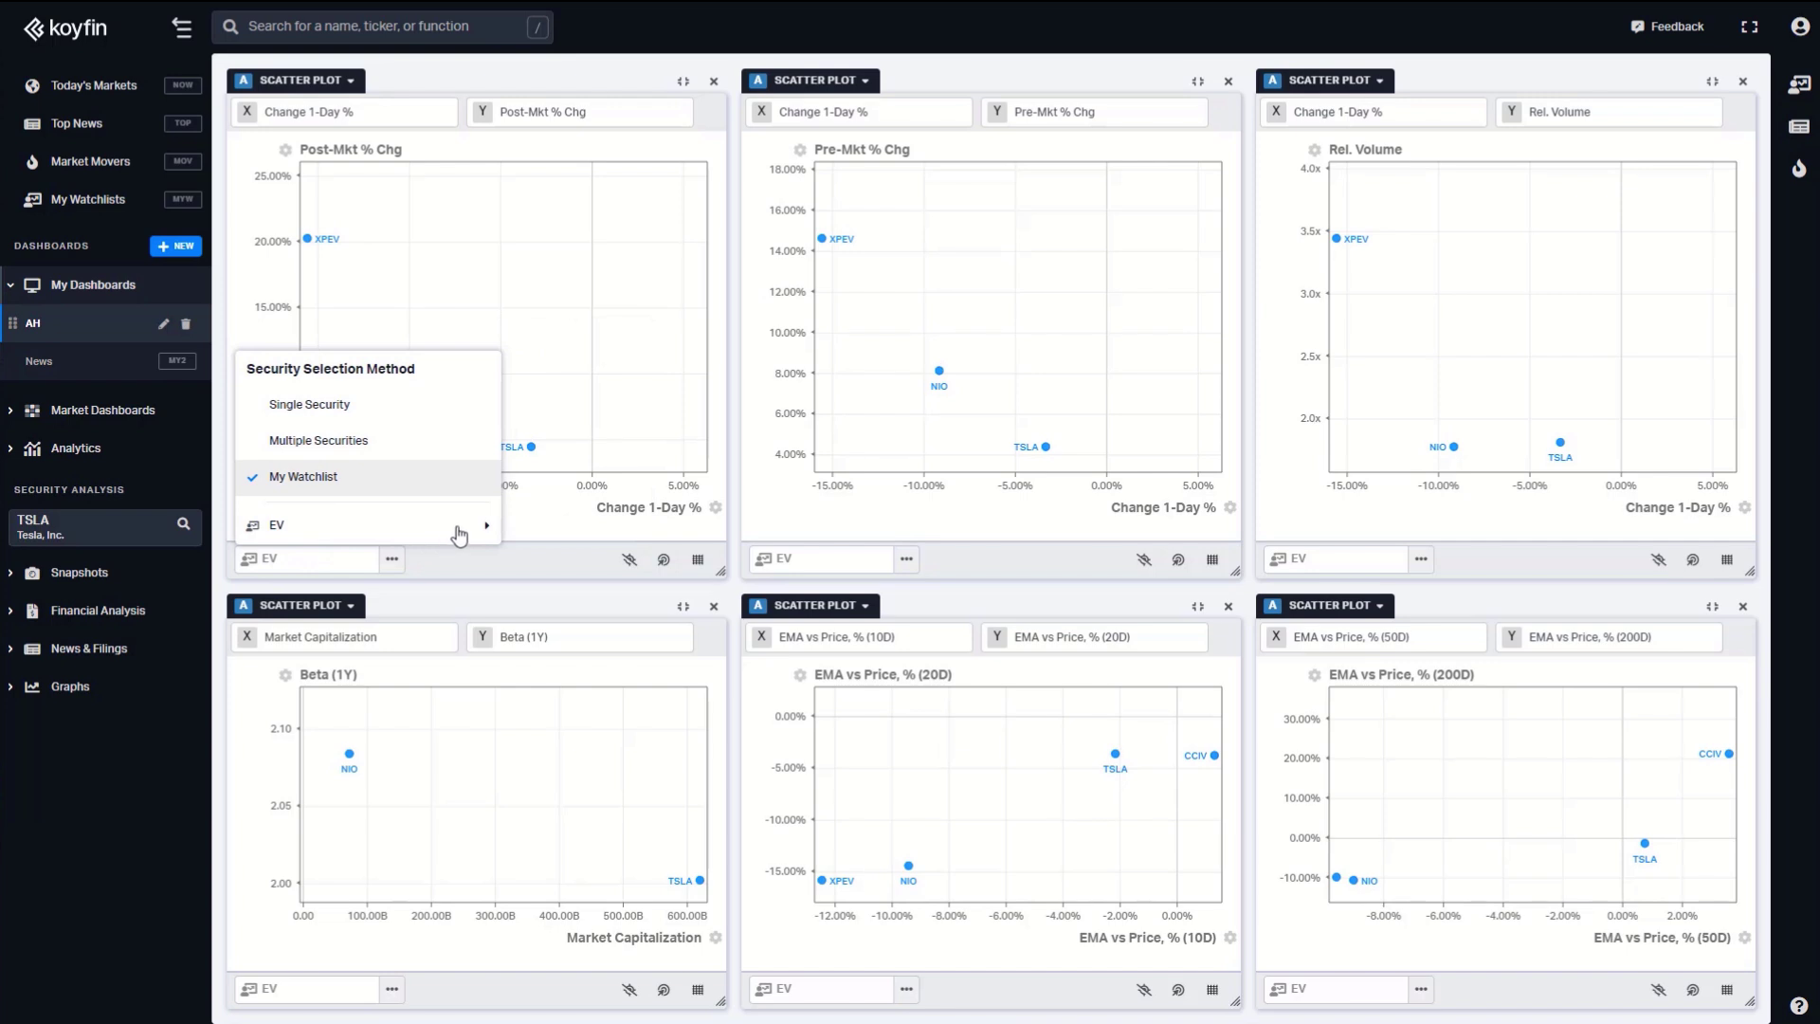
pyautogui.moveTo(474, 534)
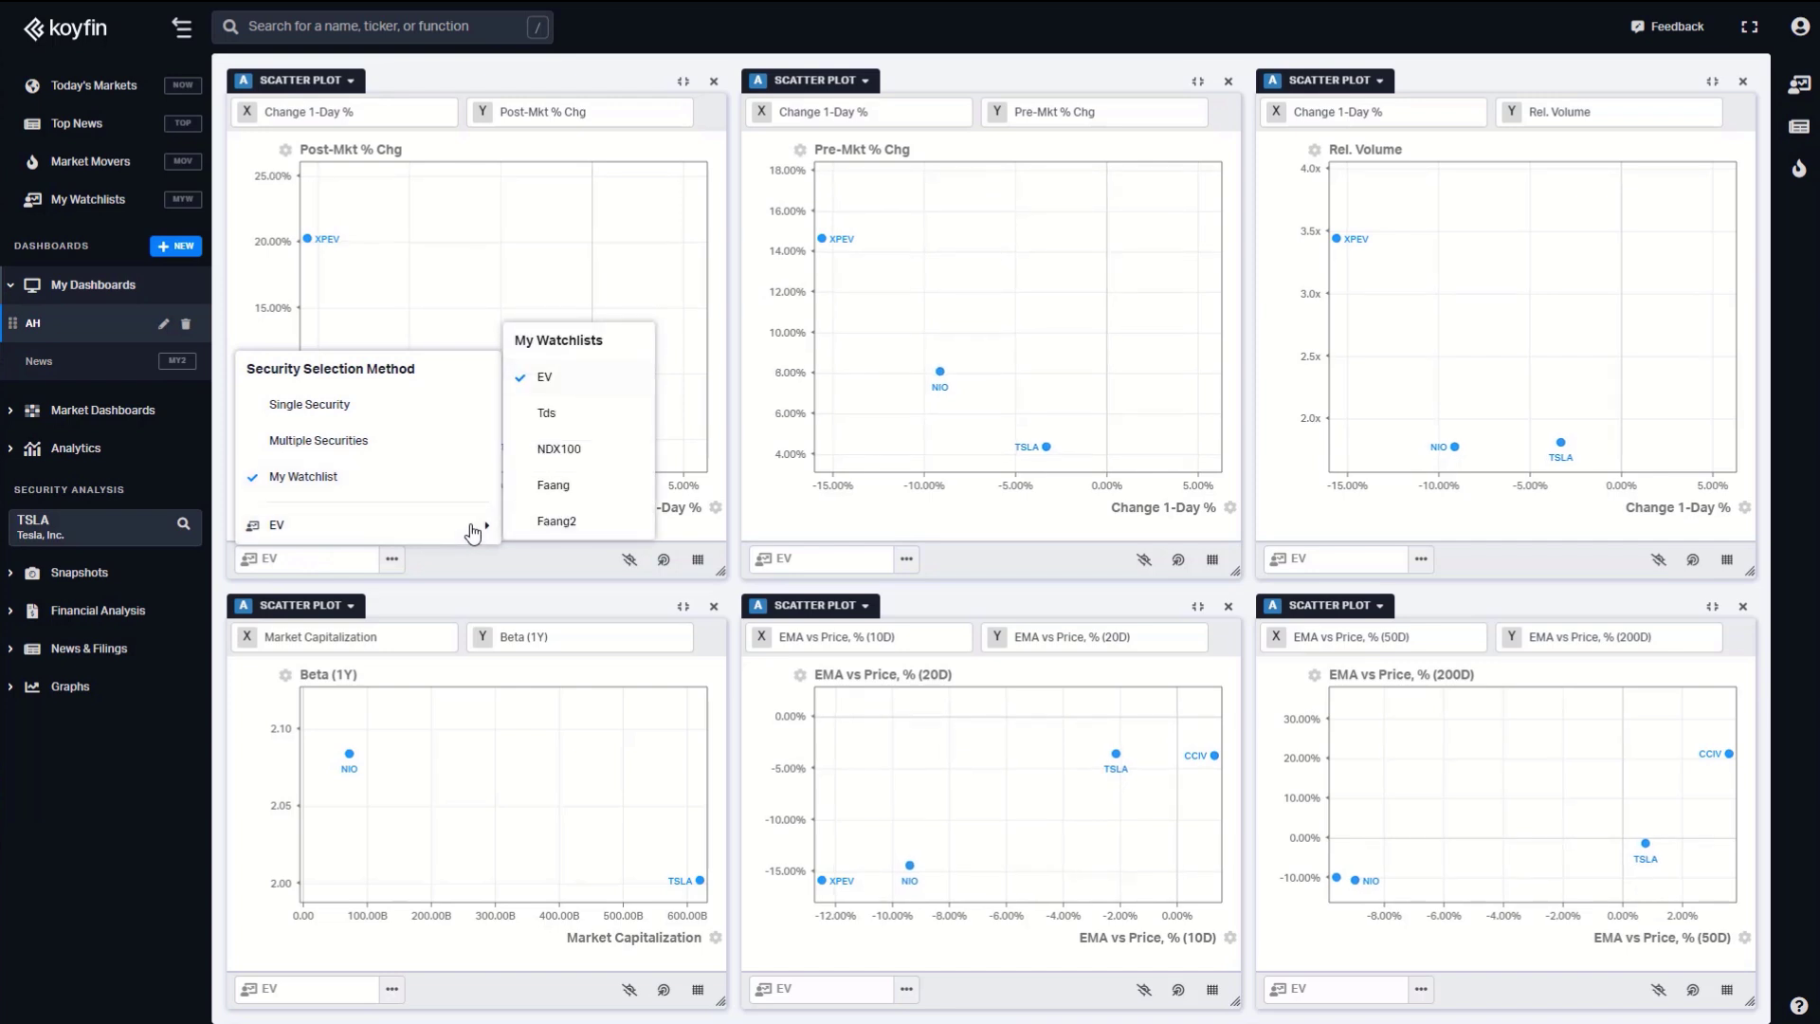
pyautogui.click(570, 521)
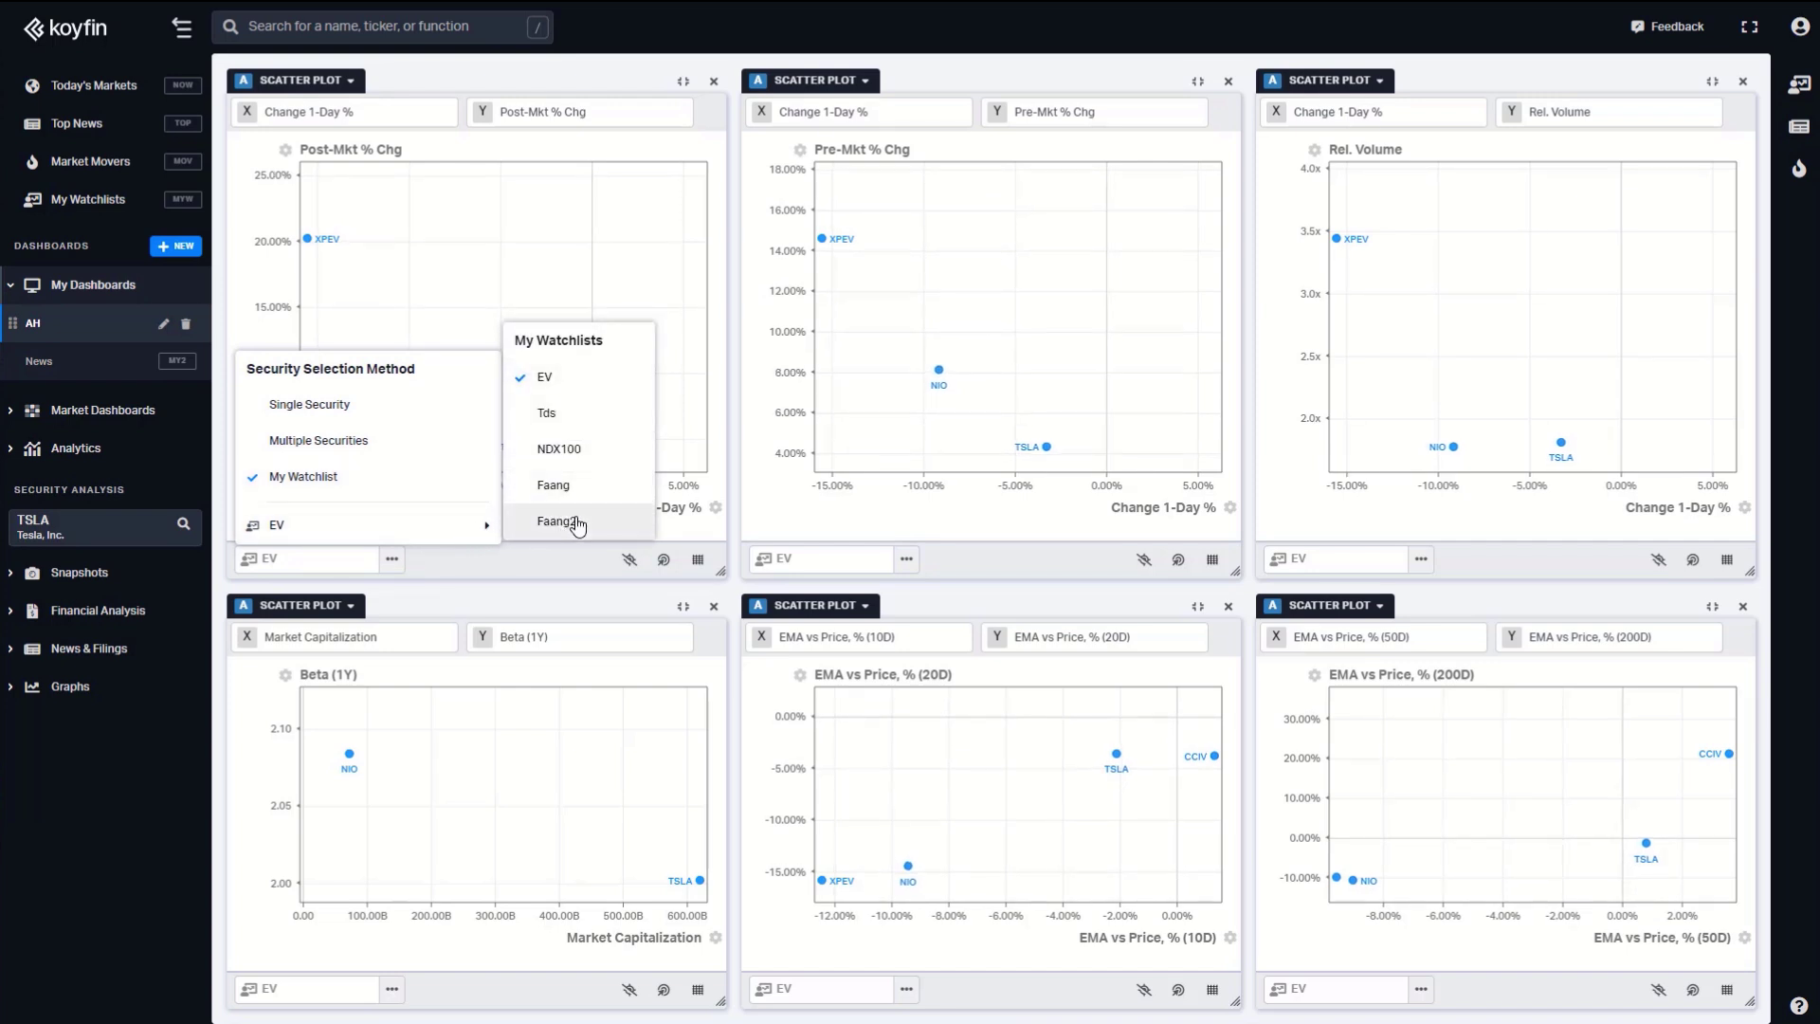
# Show the Faang2 watchlist in Lots of Charts and set the chart period to 6M.
pyautogui.click(521, 597)
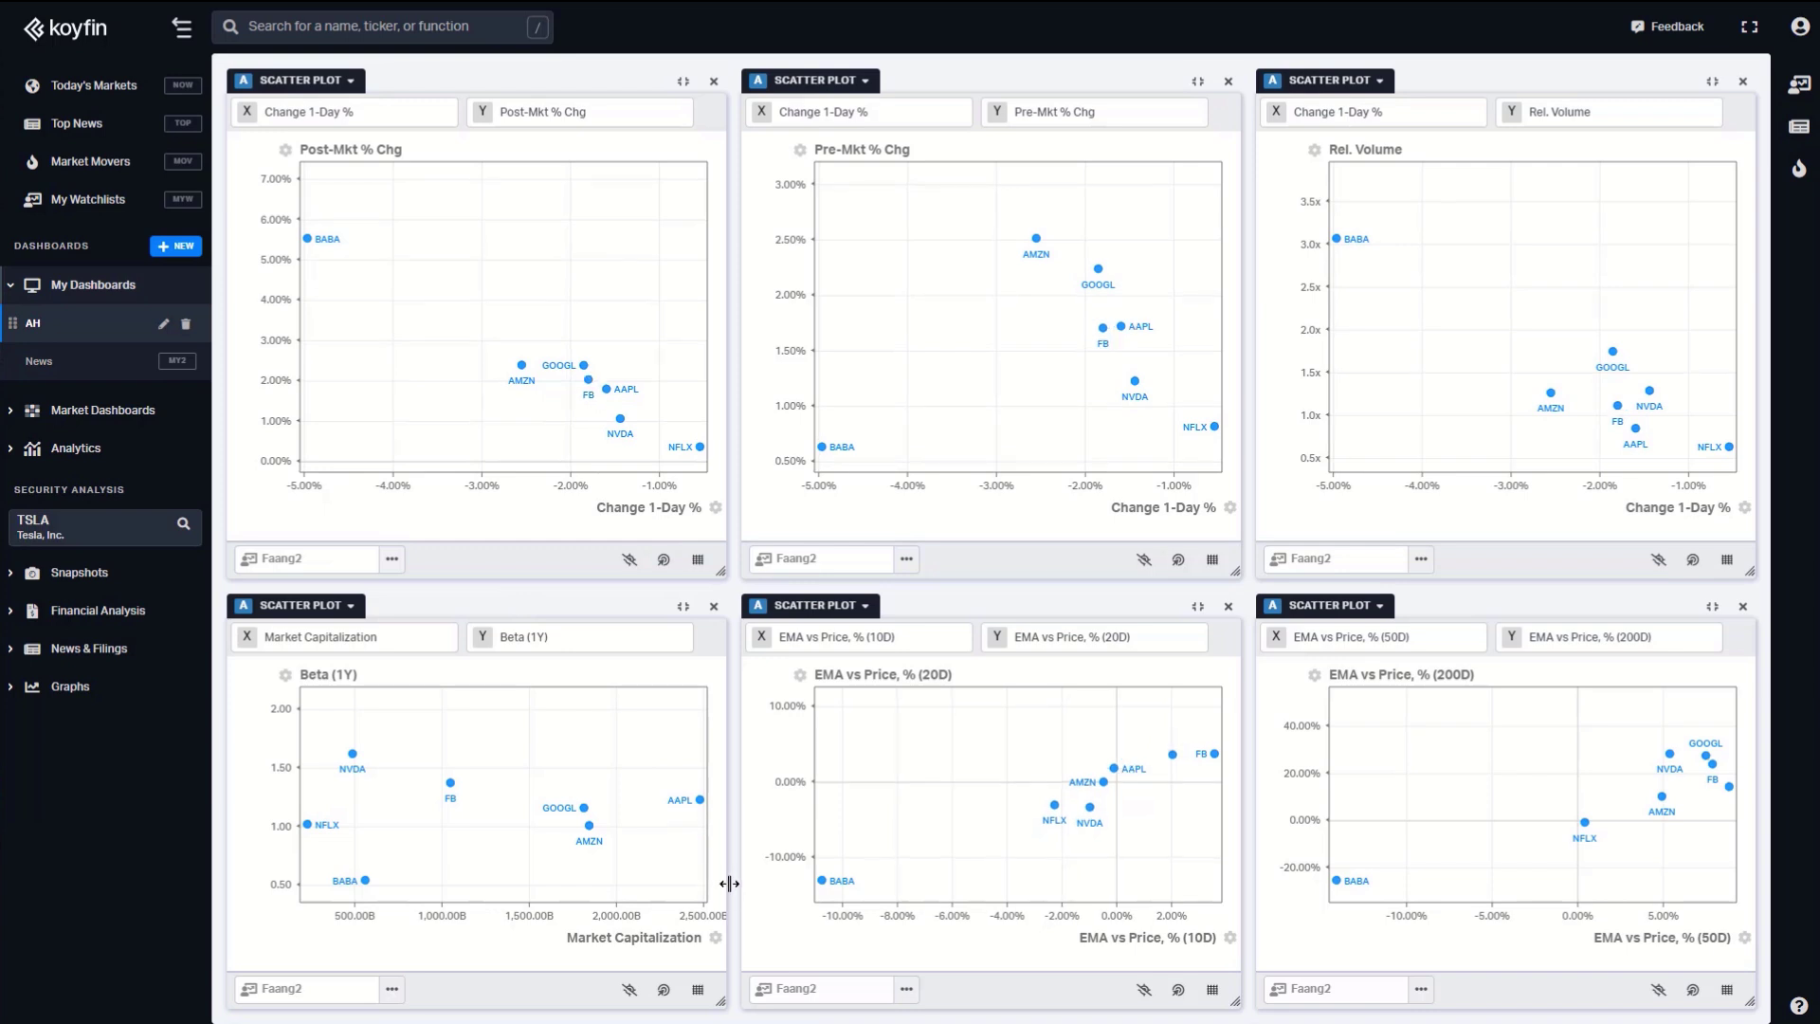
pyautogui.click(126, 459)
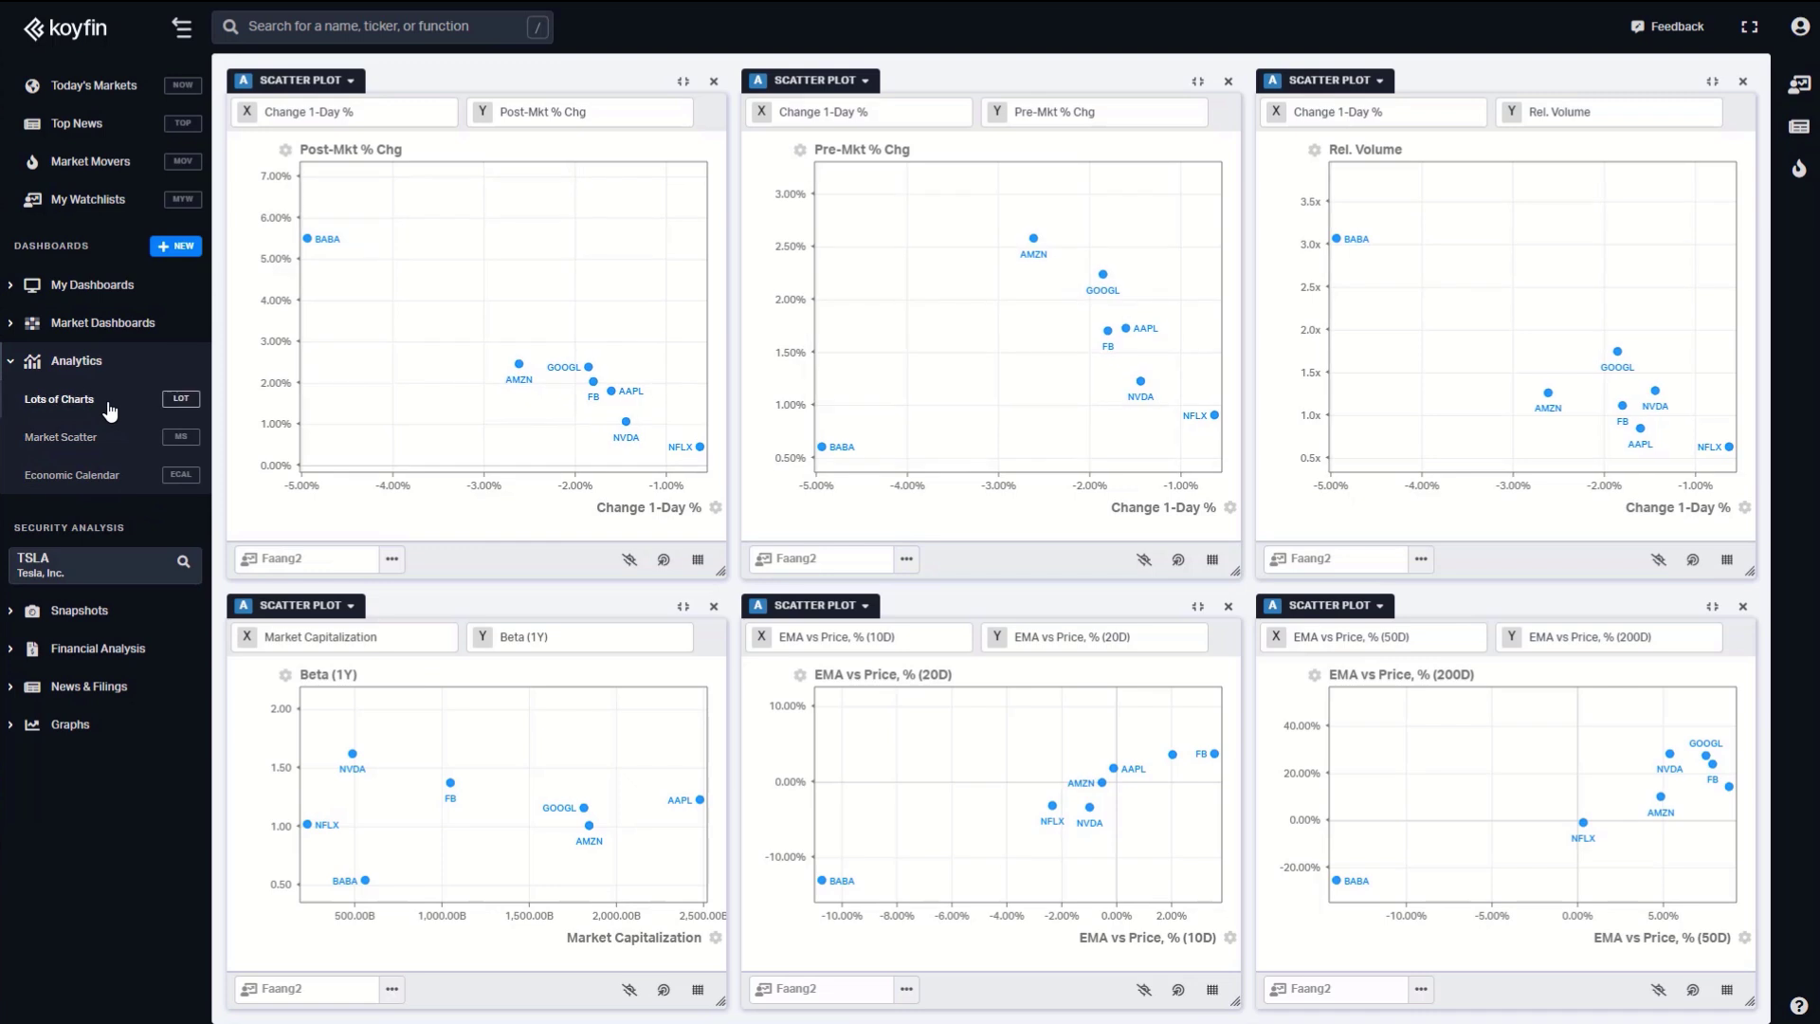
pyautogui.click(109, 408)
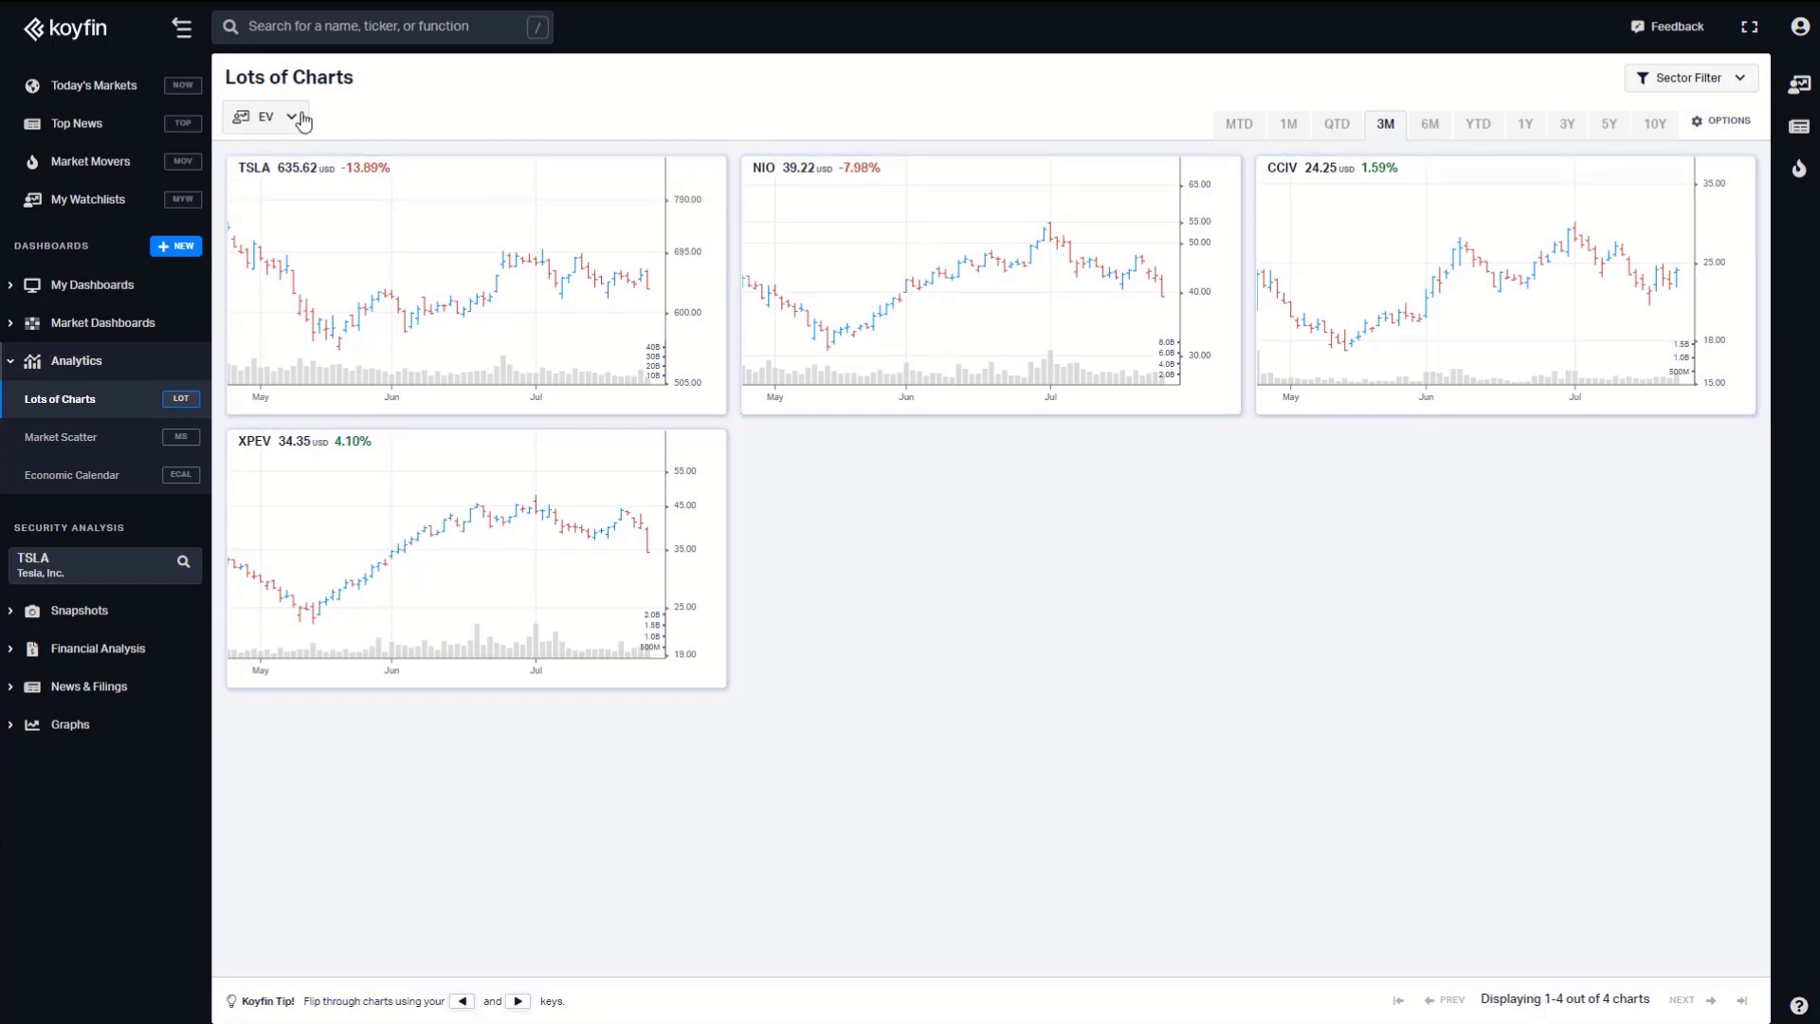
pyautogui.click(245, 123)
pyautogui.scroll(-2, 322, 569)
pyautogui.click(344, 677)
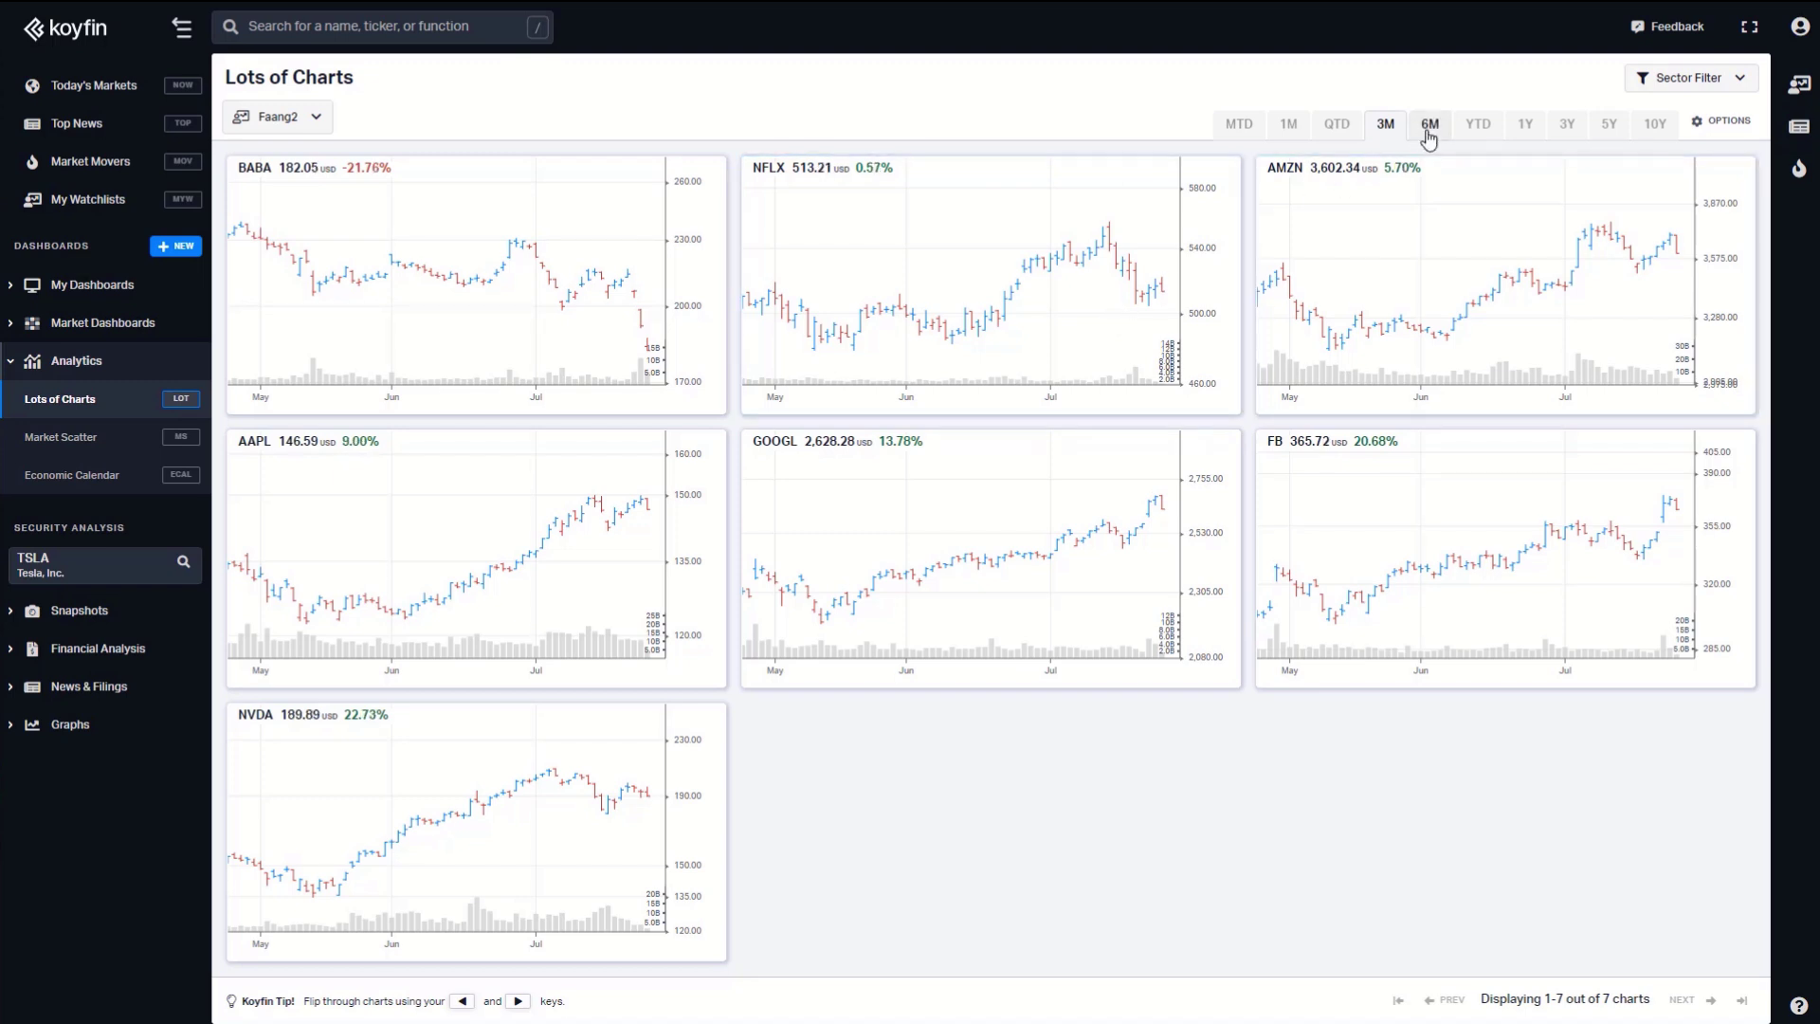
pyautogui.click(1427, 133)
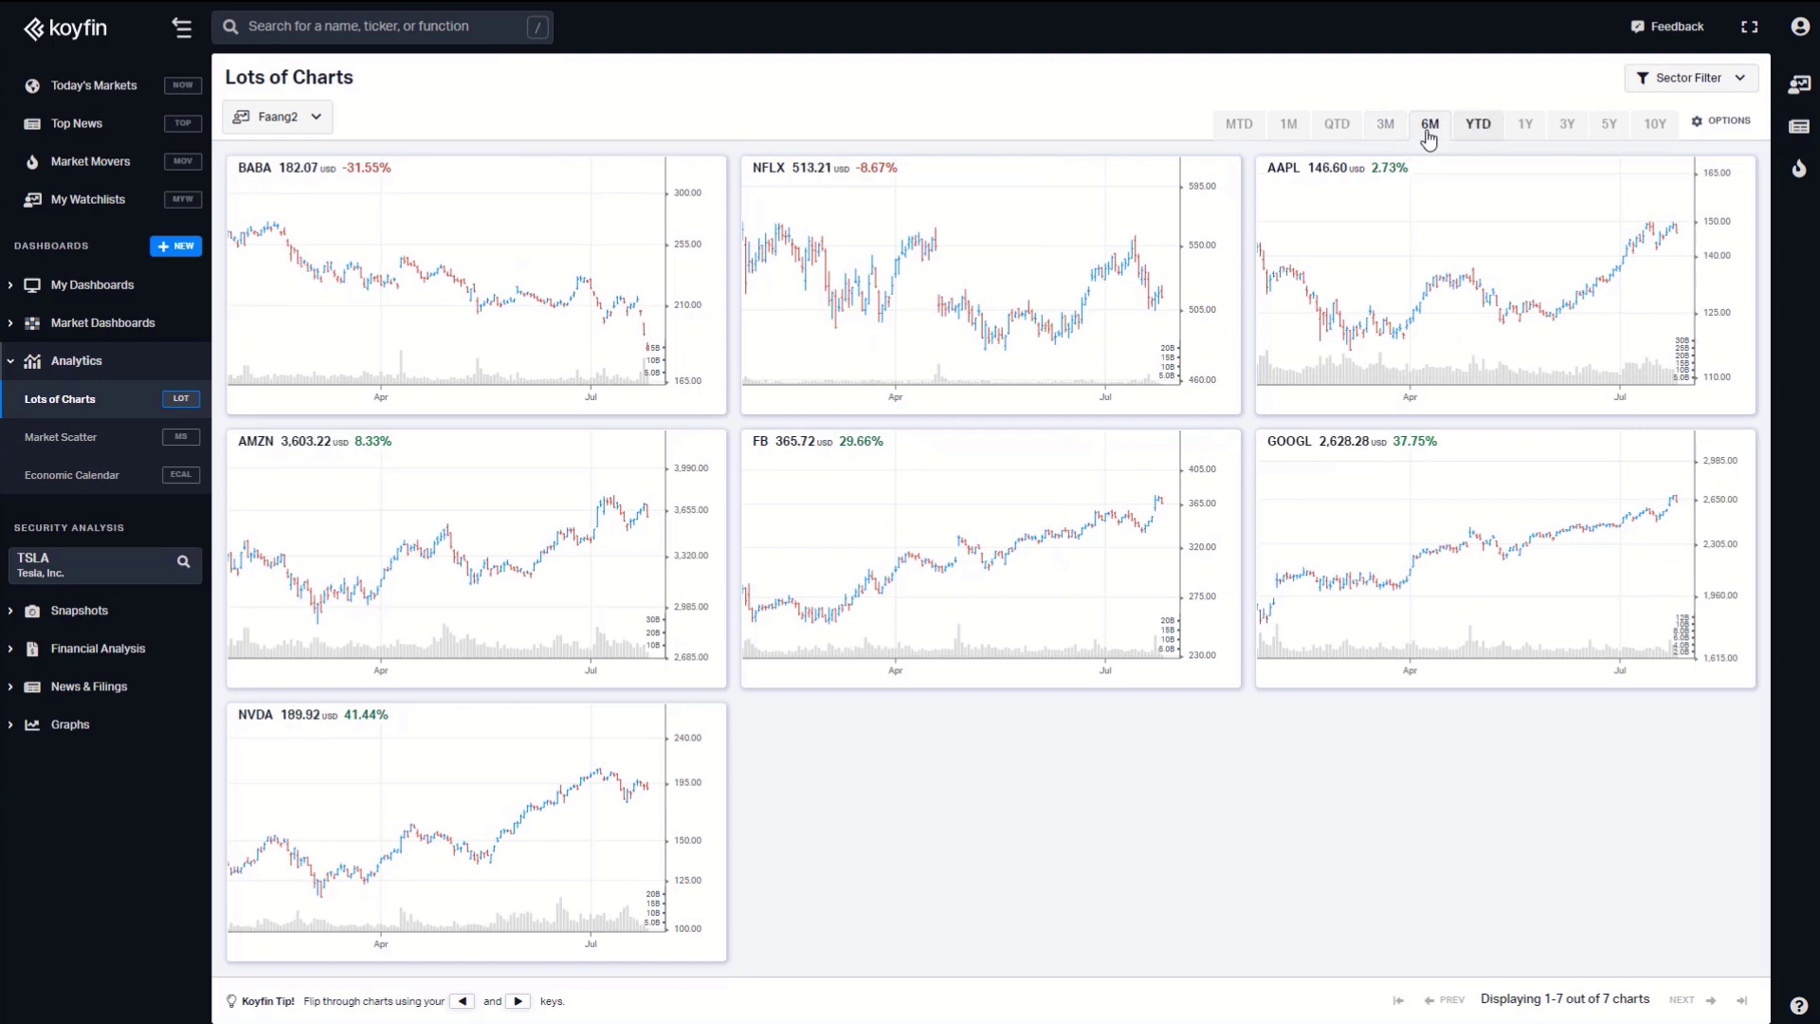
# Open the Market Scatter analysis and display the Faang2 watchlist in it.
pyautogui.click(111, 439)
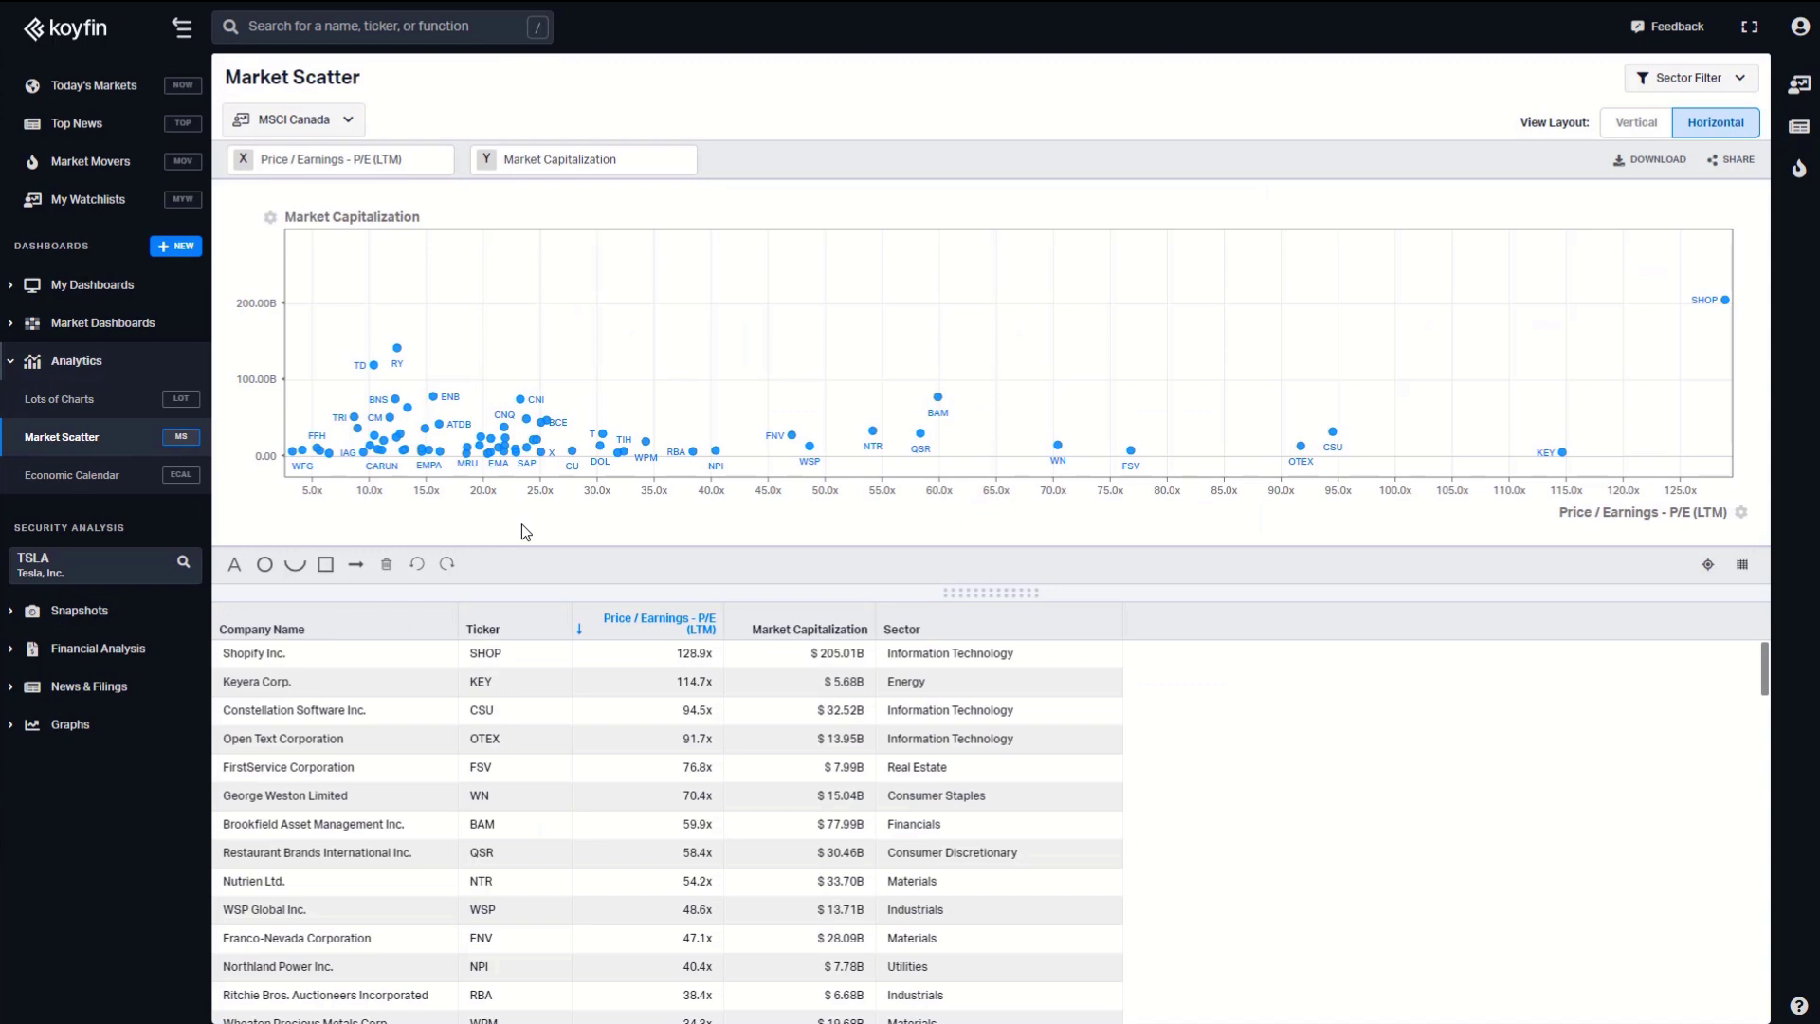
pyautogui.click(320, 131)
pyautogui.scroll(-2, 358, 743)
pyautogui.click(361, 845)
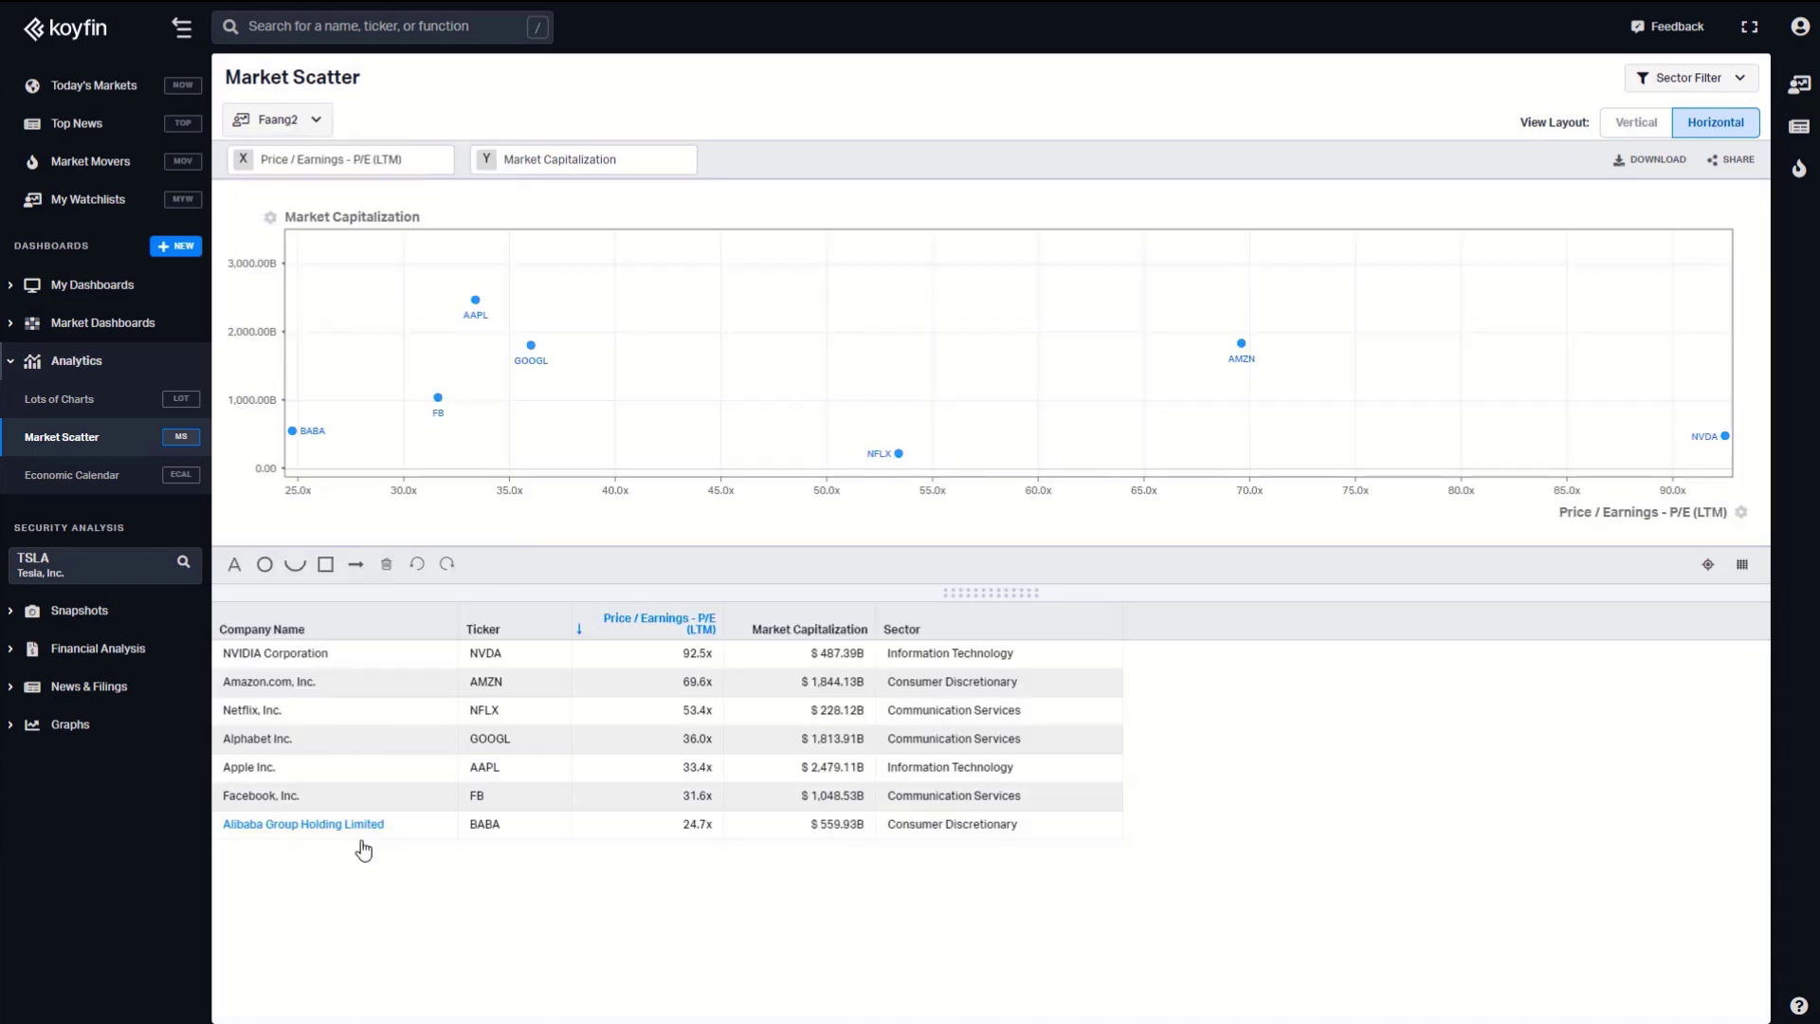
# Set the Market Scatter's X axis to Price / Sales - P/S for the last twelve months (LTM).
pyautogui.click(351, 166)
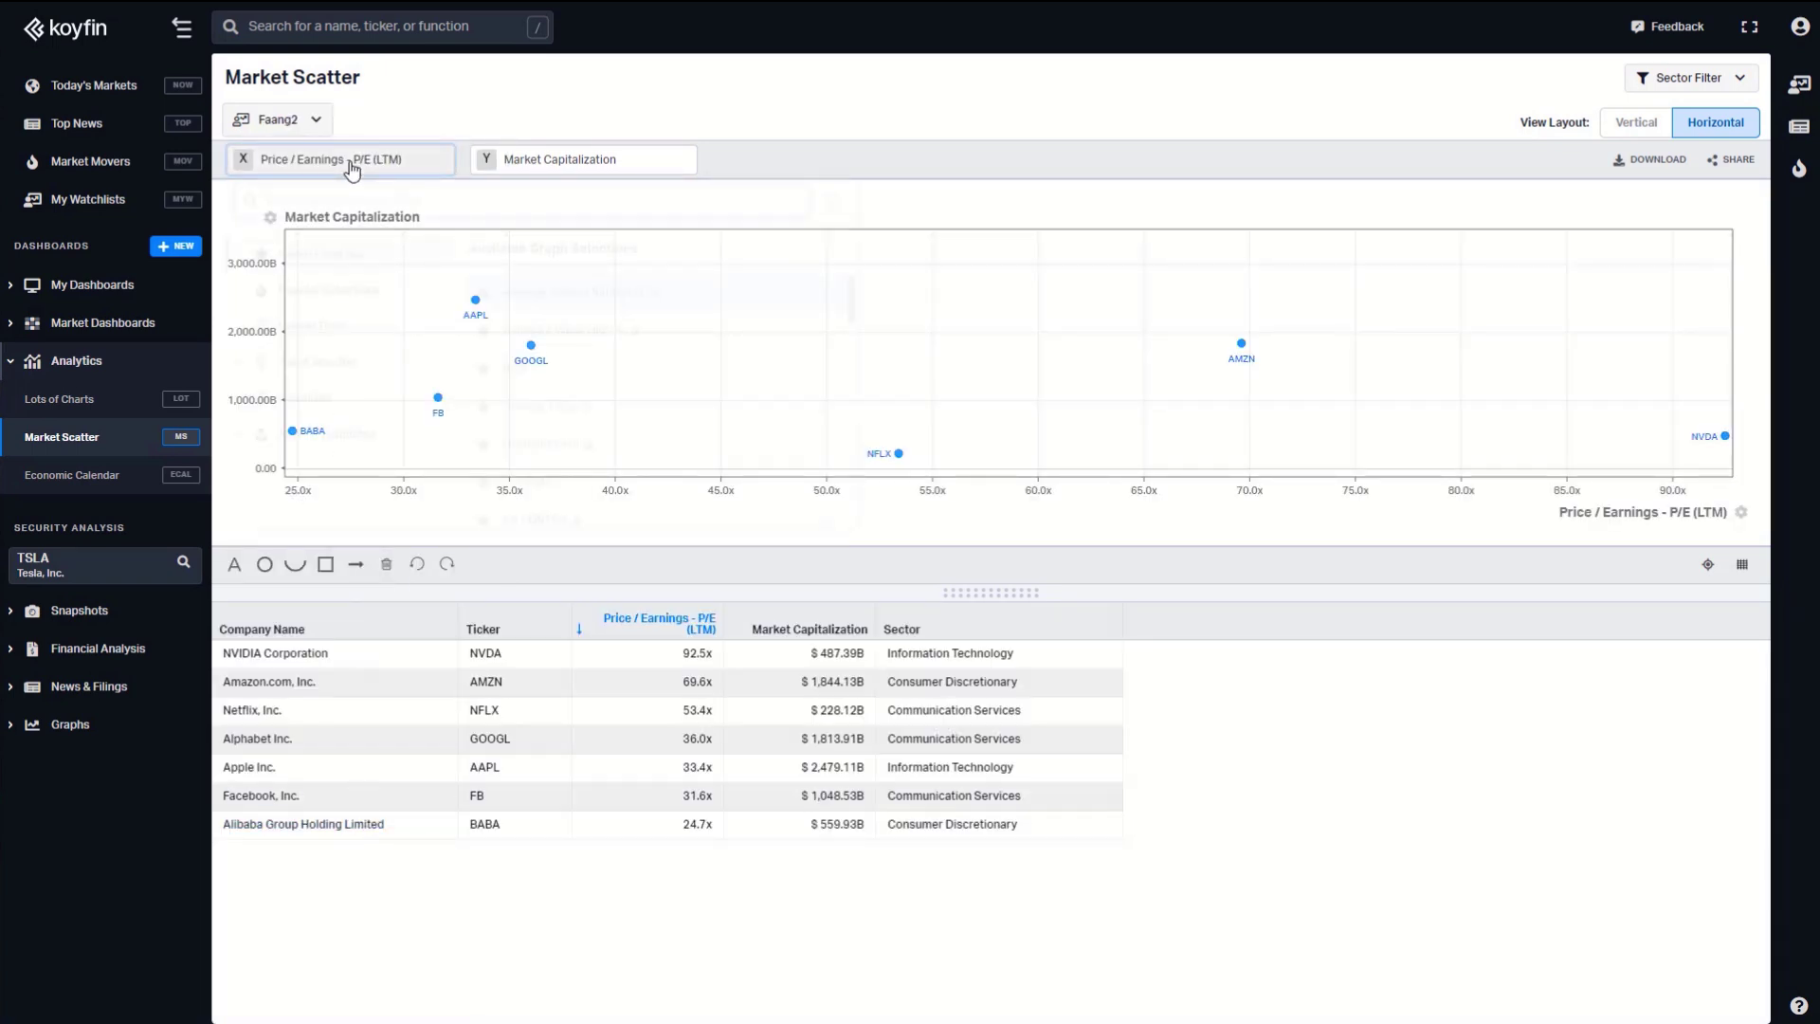
pyautogui.click(828, 146)
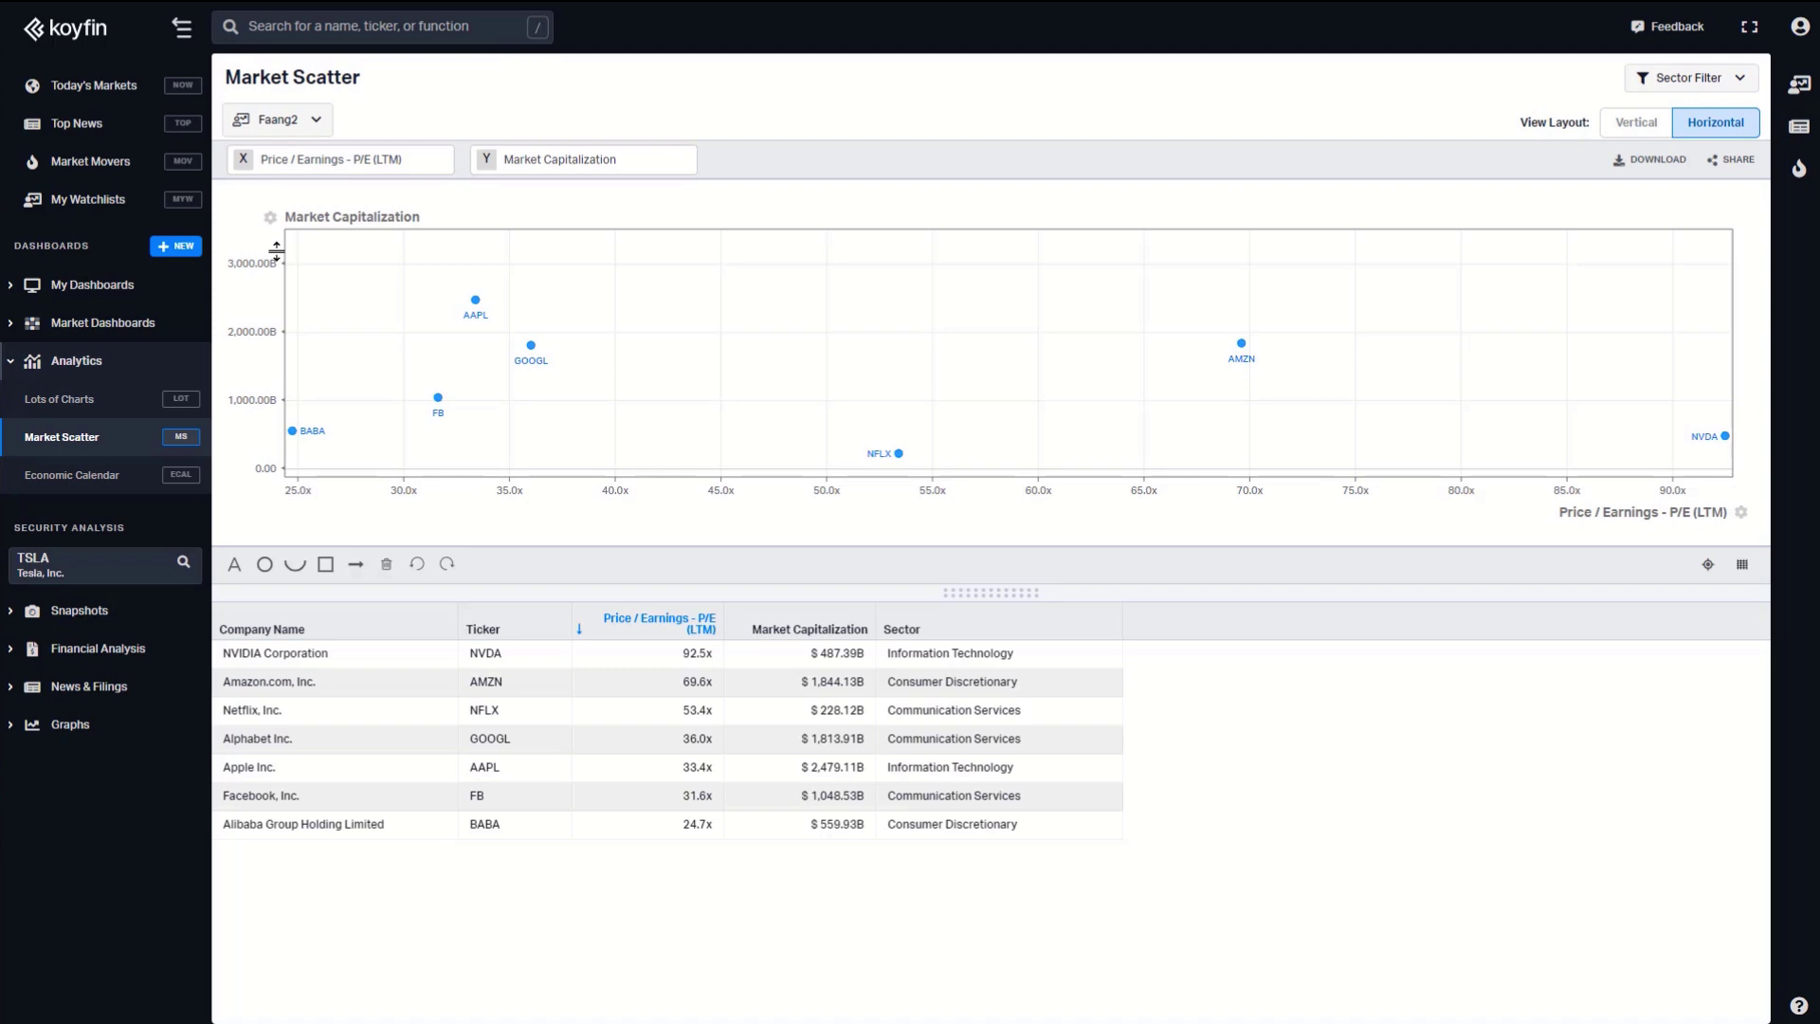
pyautogui.click(360, 167)
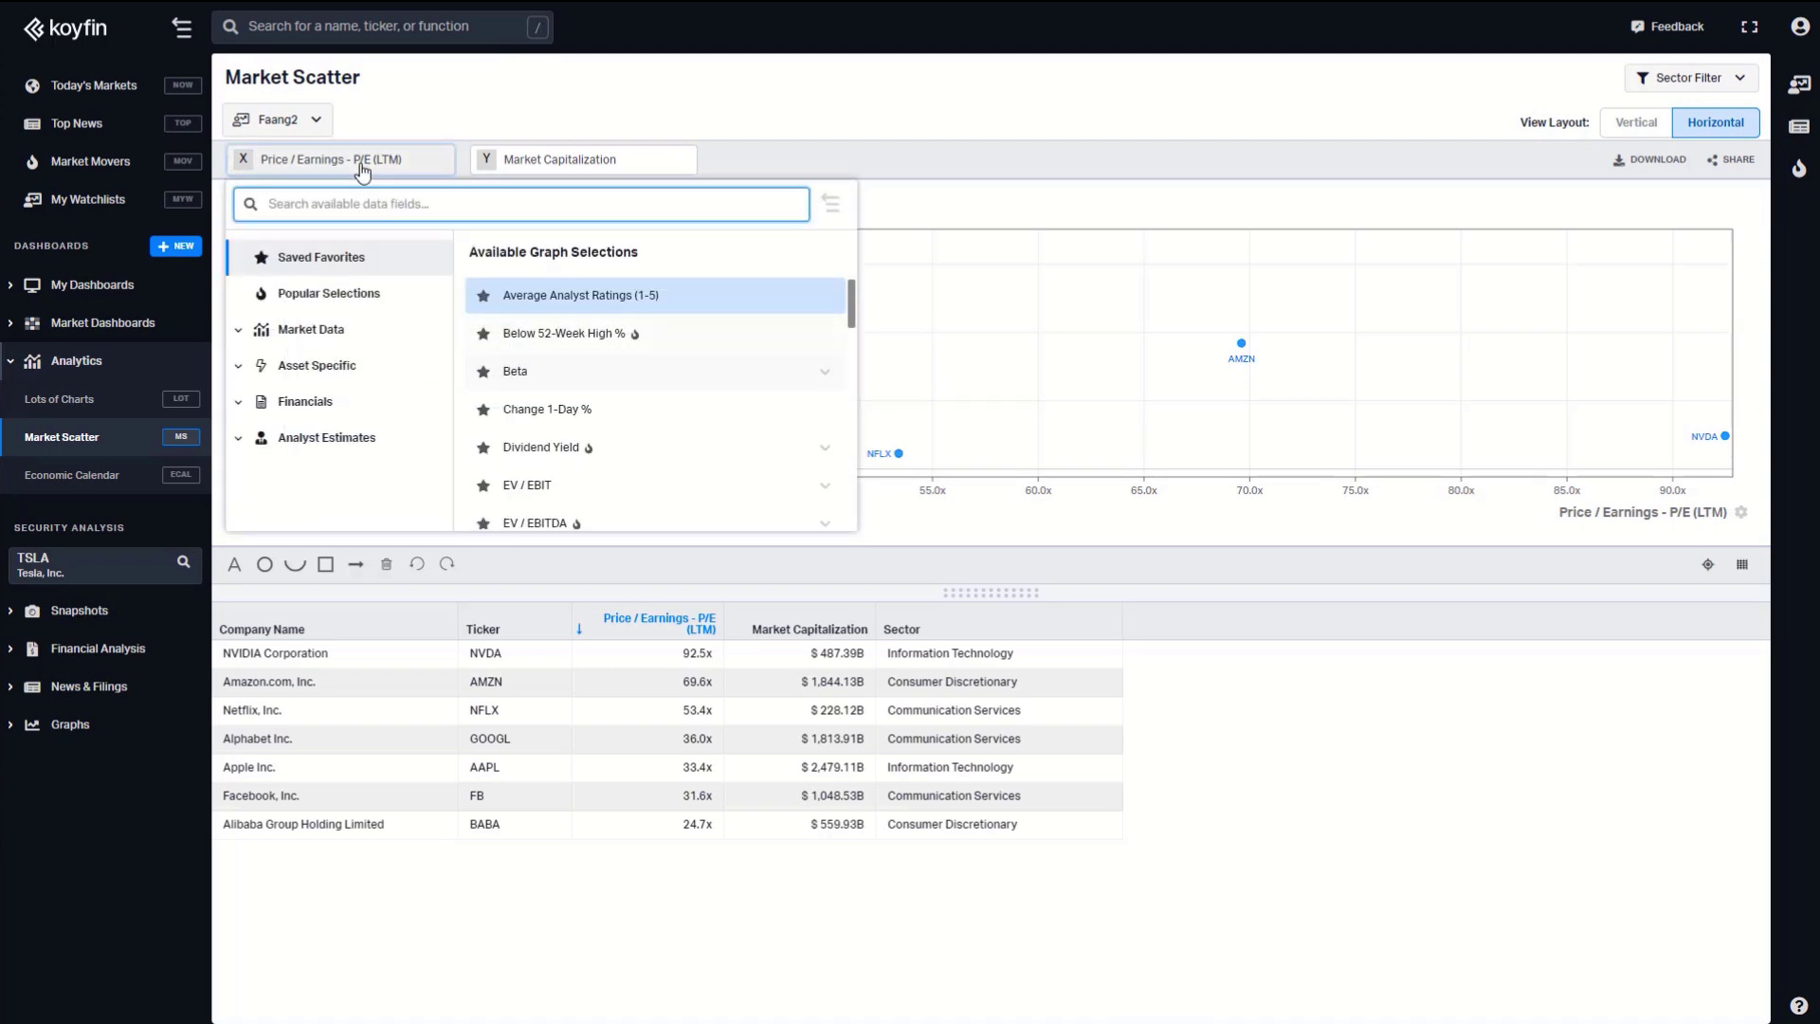
pyautogui.scroll(-1, 569, 466)
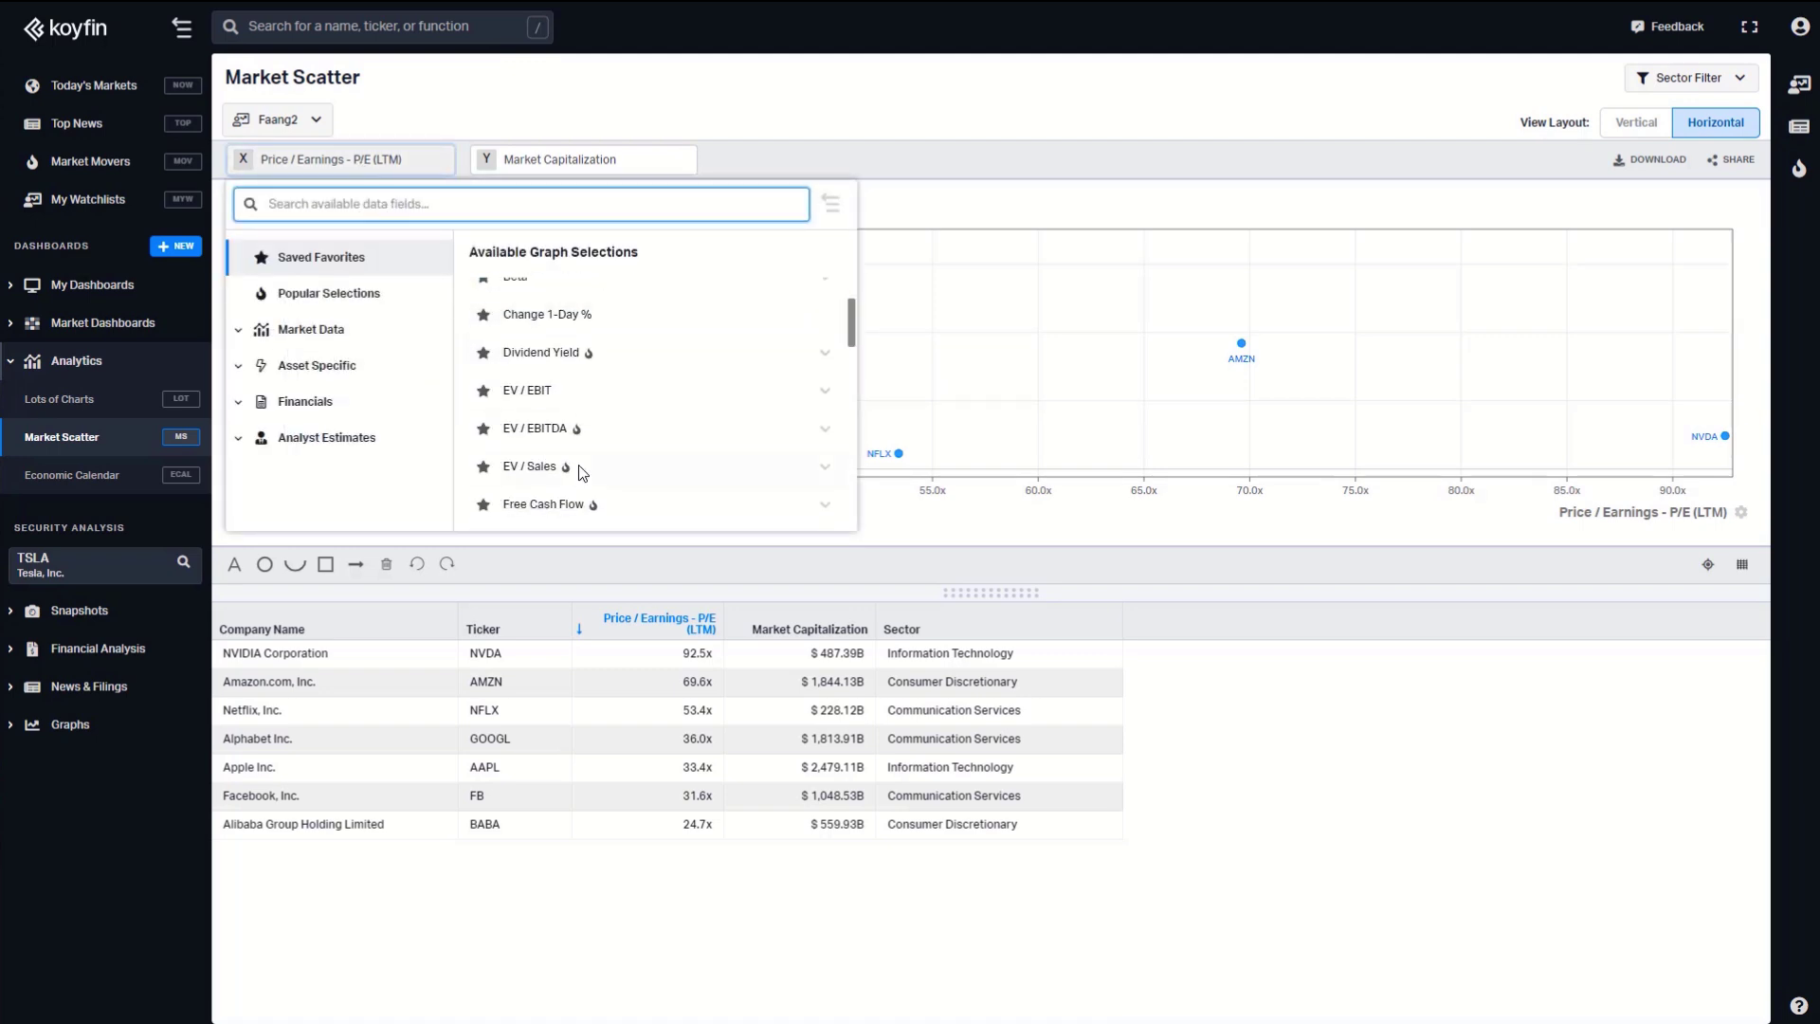
pyautogui.scroll(-1, 580, 471)
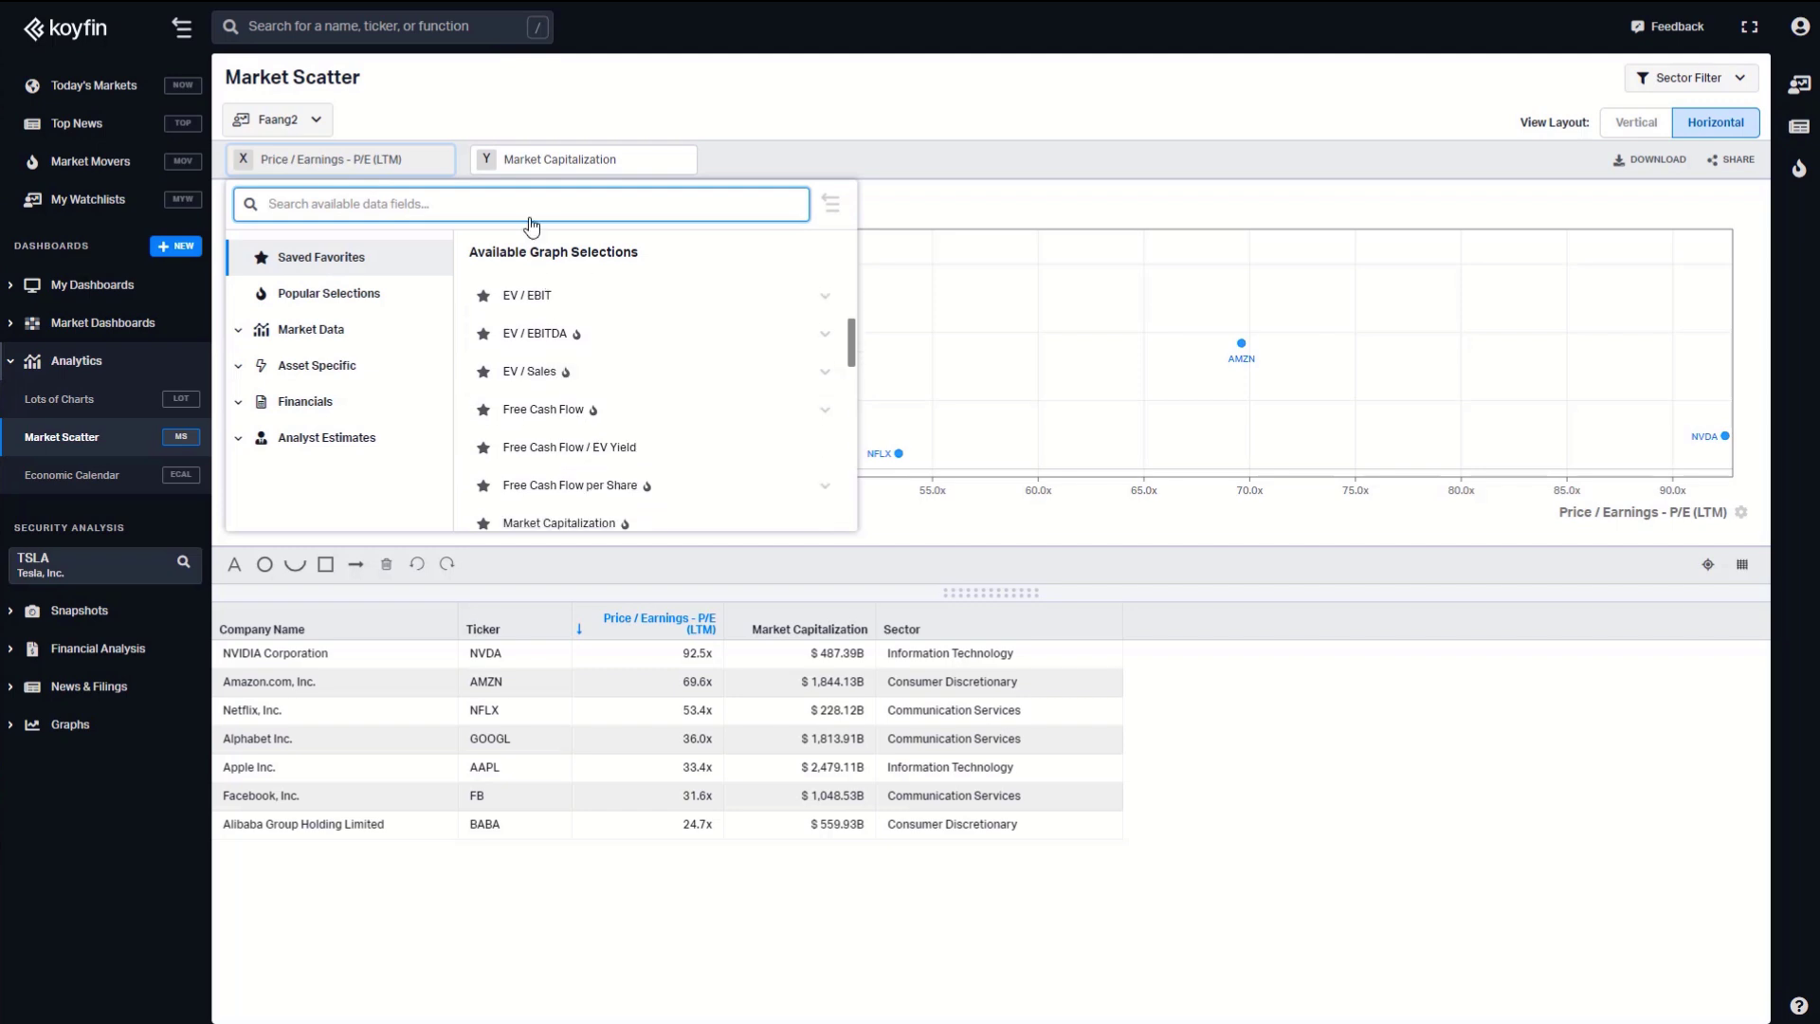
pyautogui.write('p/e')
pyautogui.press('BackSpace')
pyautogui.press('BackSpace')
pyautogui.write('sa')
pyautogui.hotkey('ctrl', 'a')
pyautogui.write('sales')
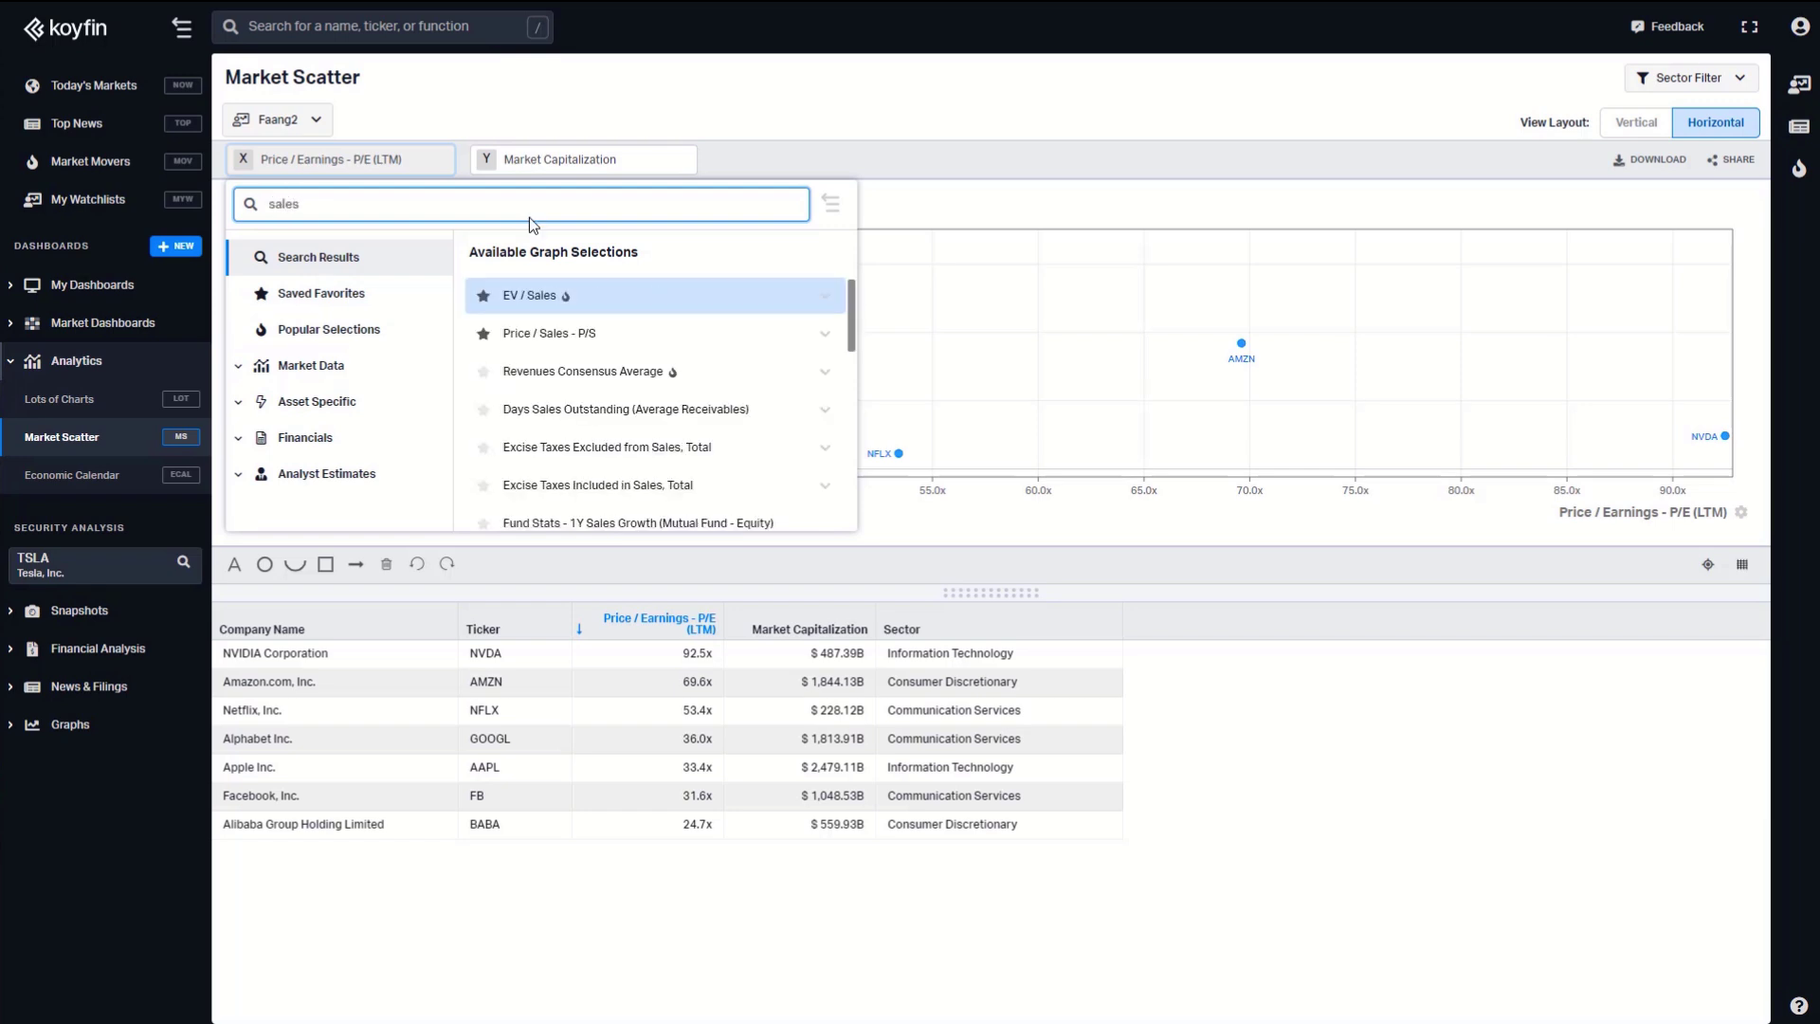
pyautogui.click(578, 333)
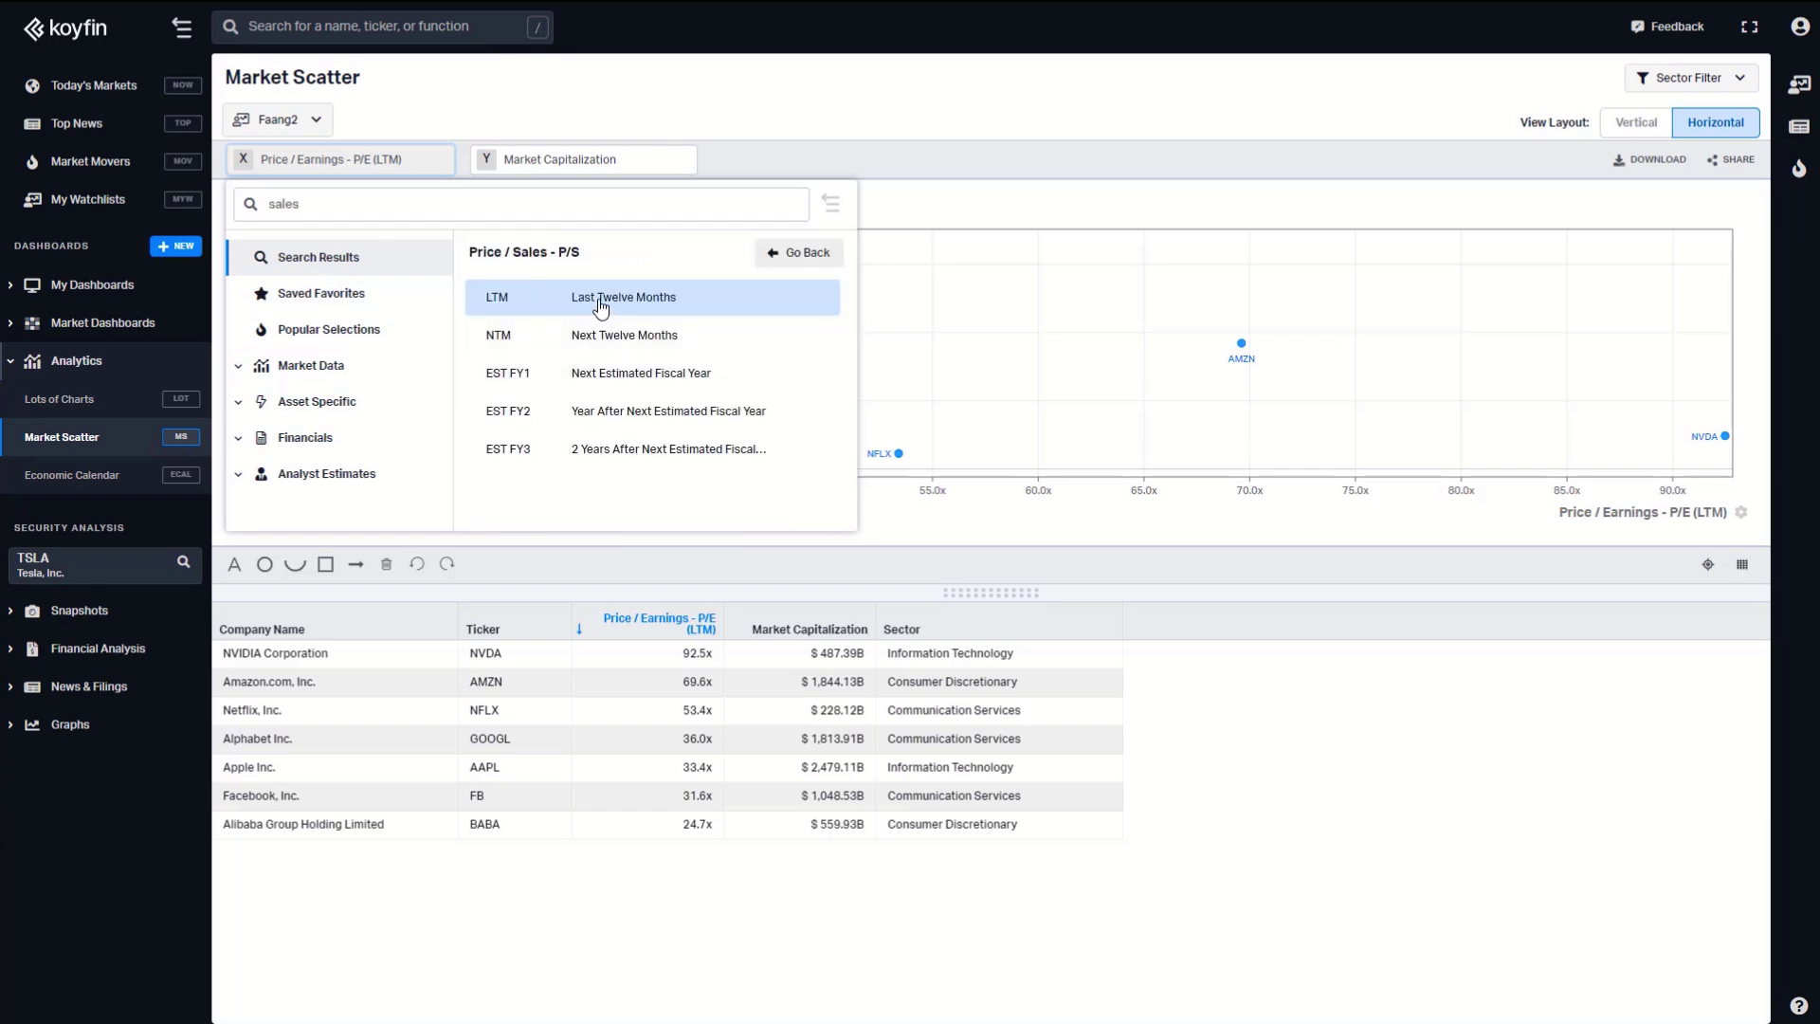
pyautogui.click(600, 302)
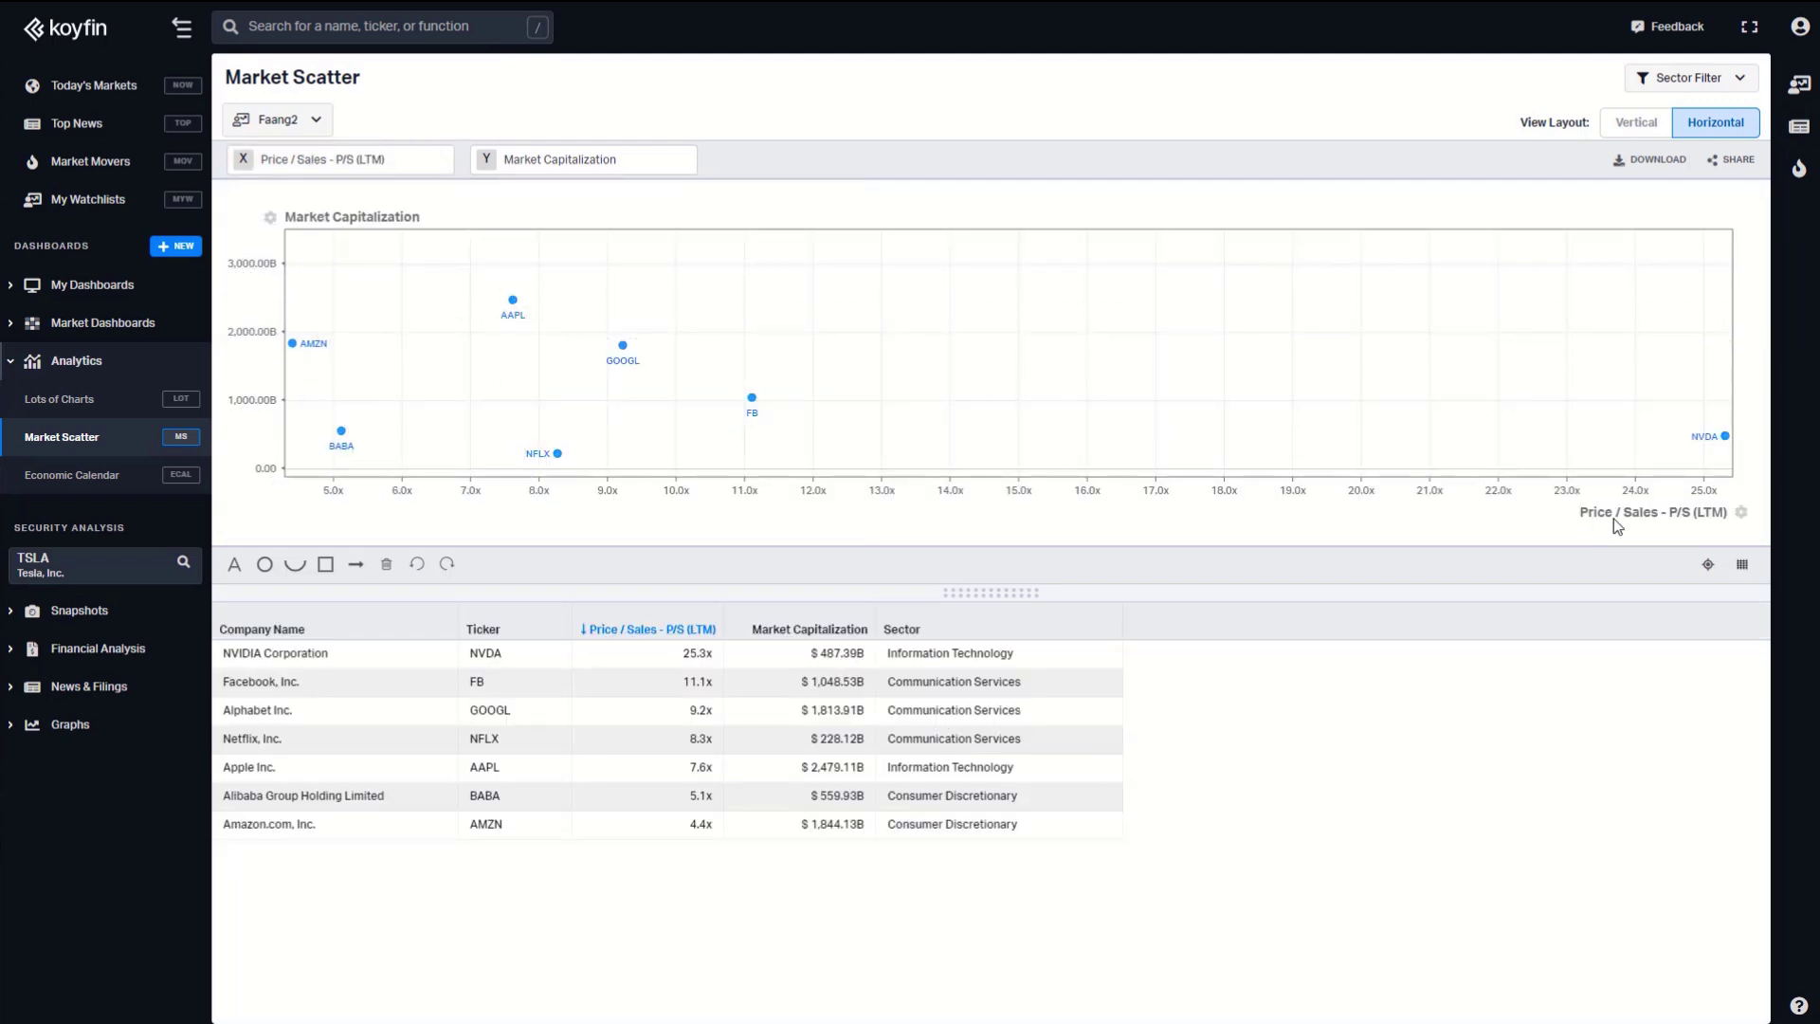
# Switch the Market Scatter to the Vertical view layout and move the divider to widen the chart beside the table.
pyautogui.moveTo(1616, 519); pyautogui.dragTo(1665, 513)
pyautogui.click(1659, 519)
pyautogui.click(1564, 533)
pyautogui.click(1636, 123)
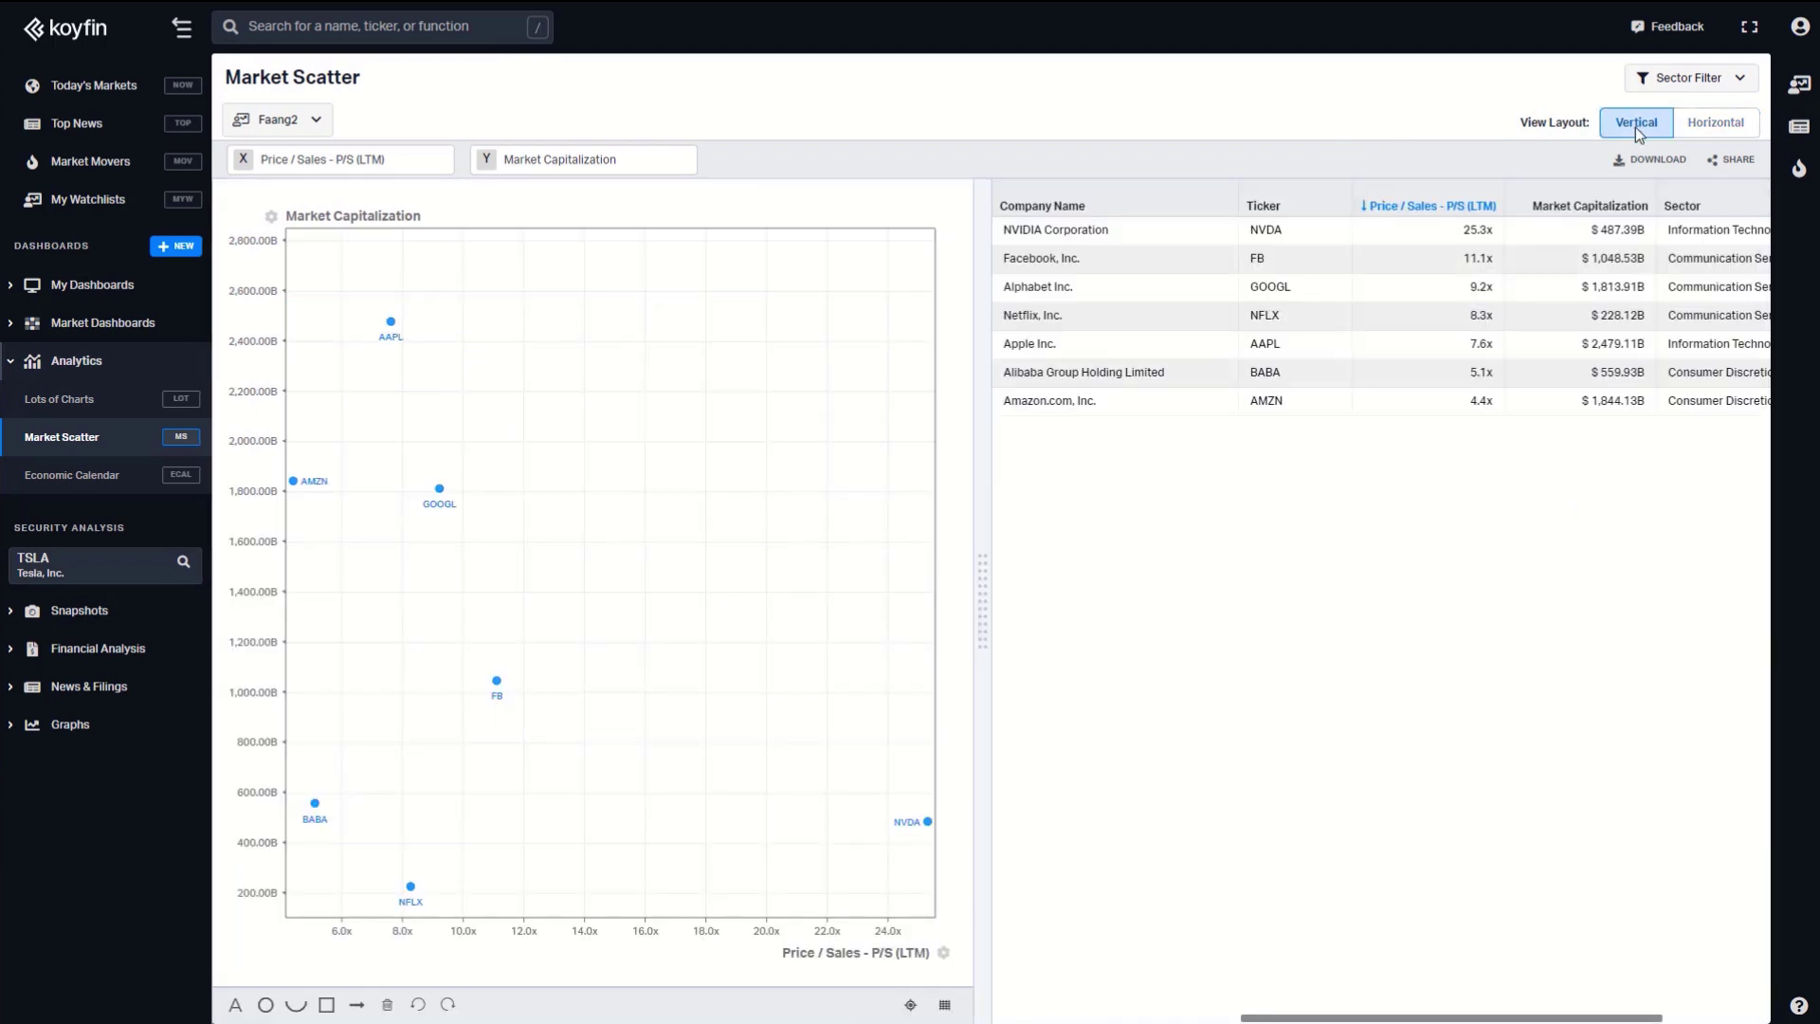
pyautogui.moveTo(986, 600); pyautogui.dragTo(1060, 582)
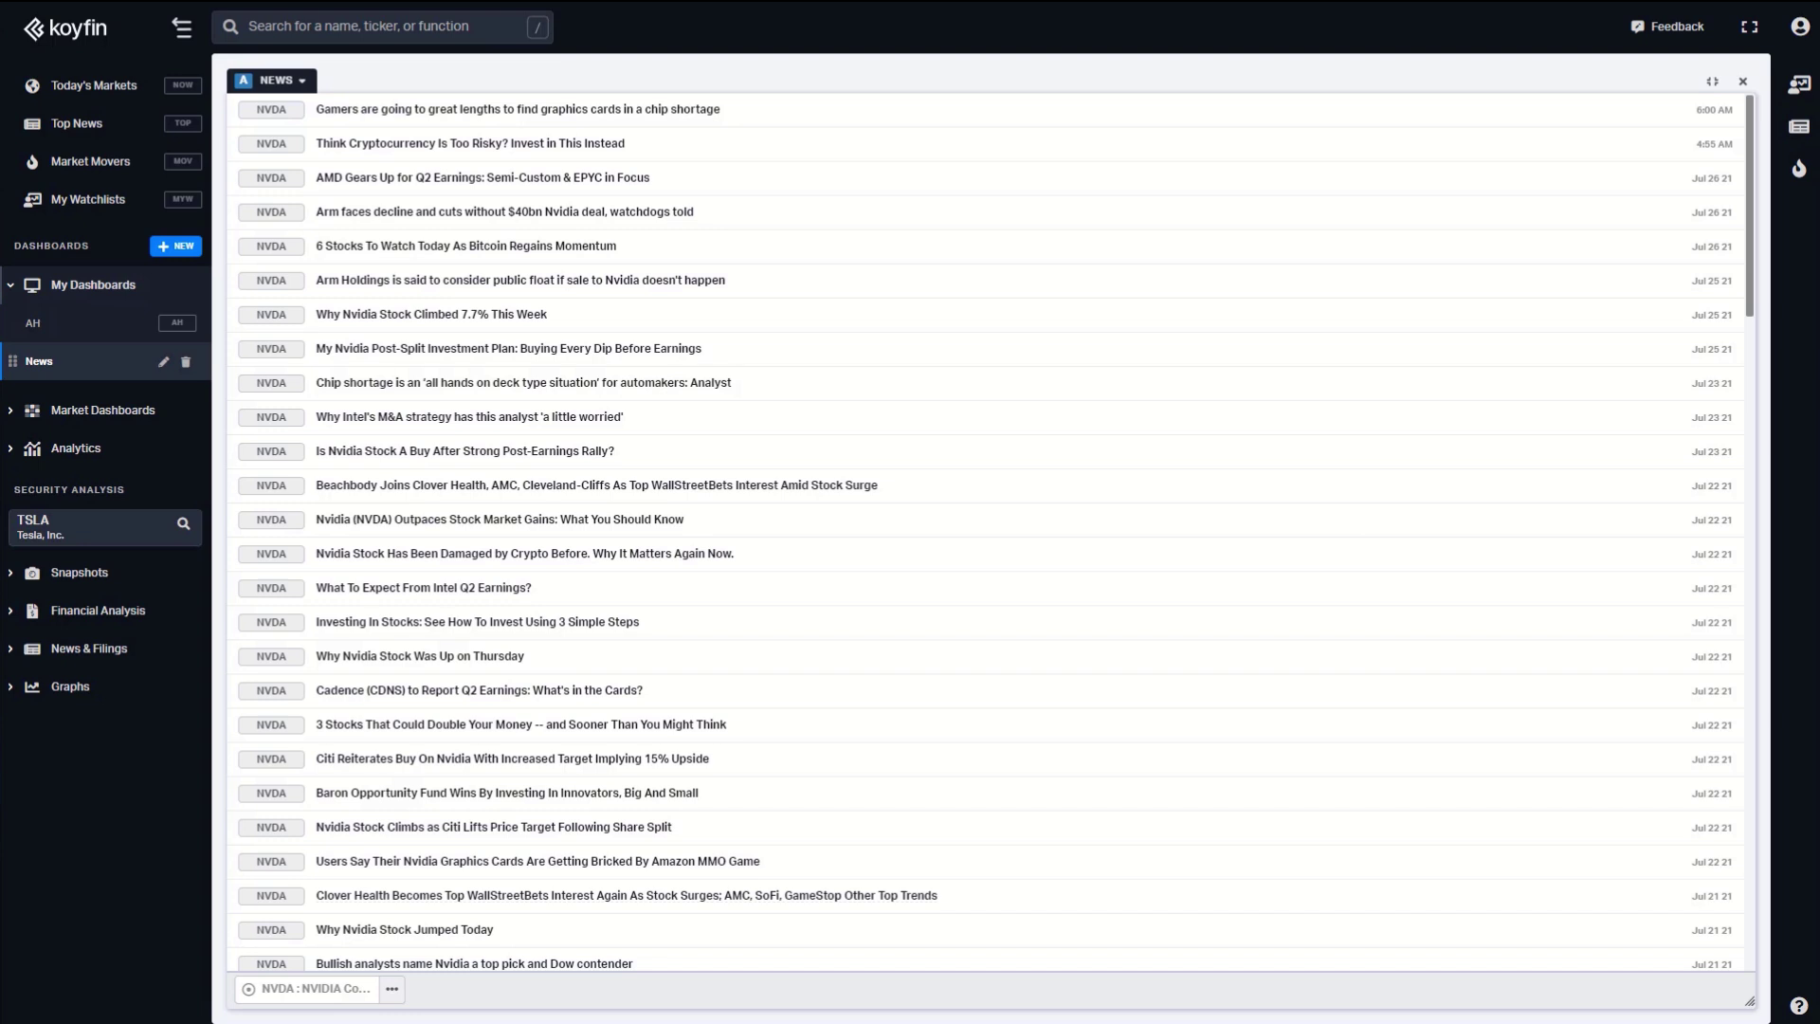
# On the News dashboard, open the watchlist sidebar and show the Faang2 watchlist in it.
pyautogui.click(1799, 84)
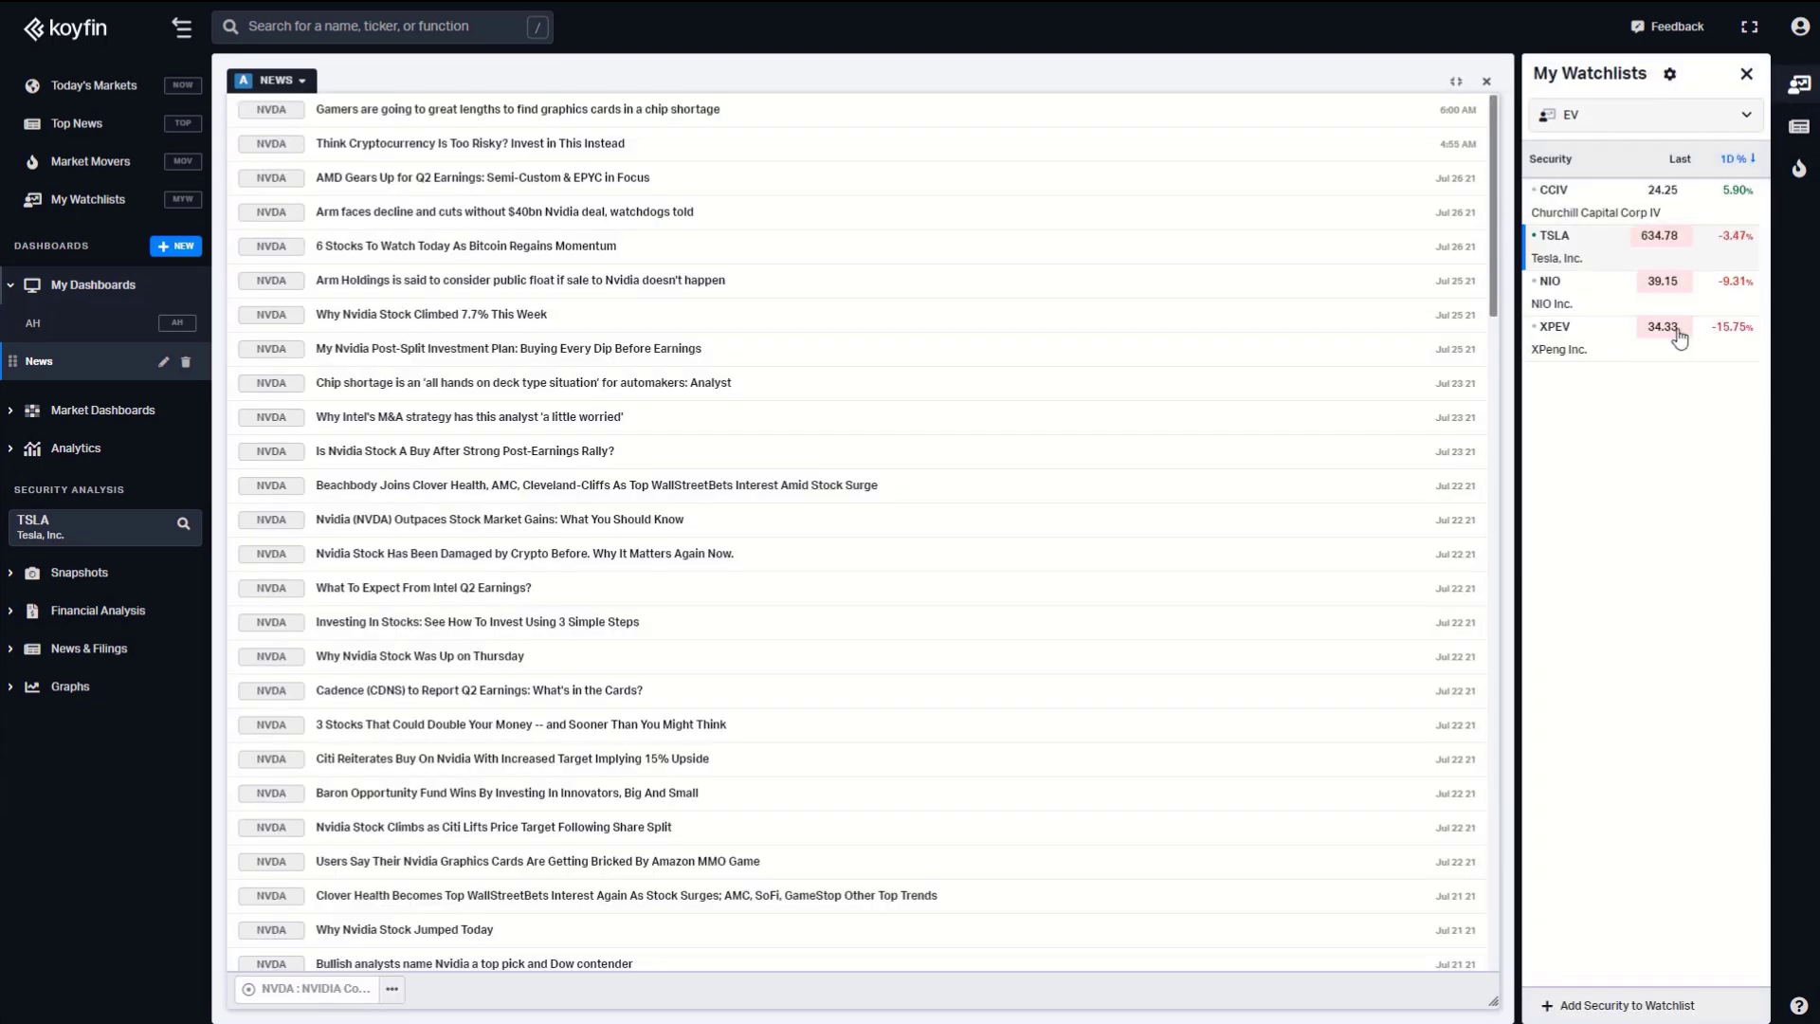
pyautogui.click(1684, 115)
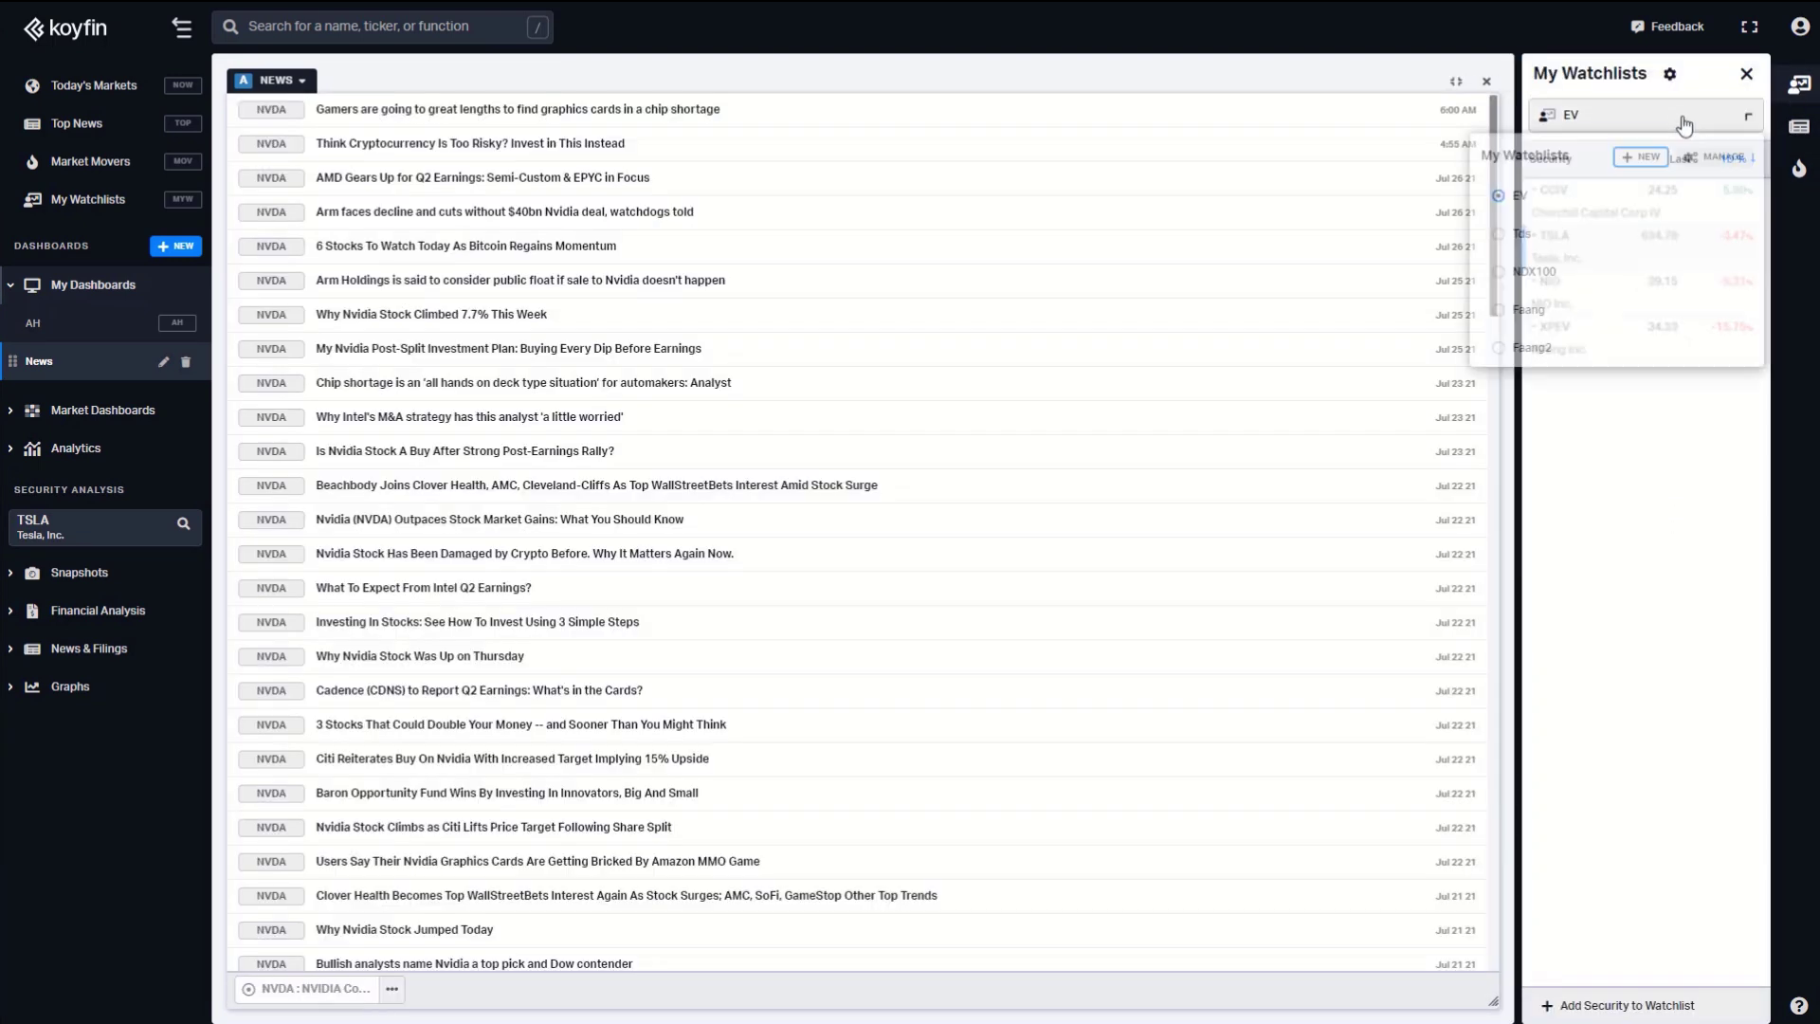
pyautogui.click(1644, 350)
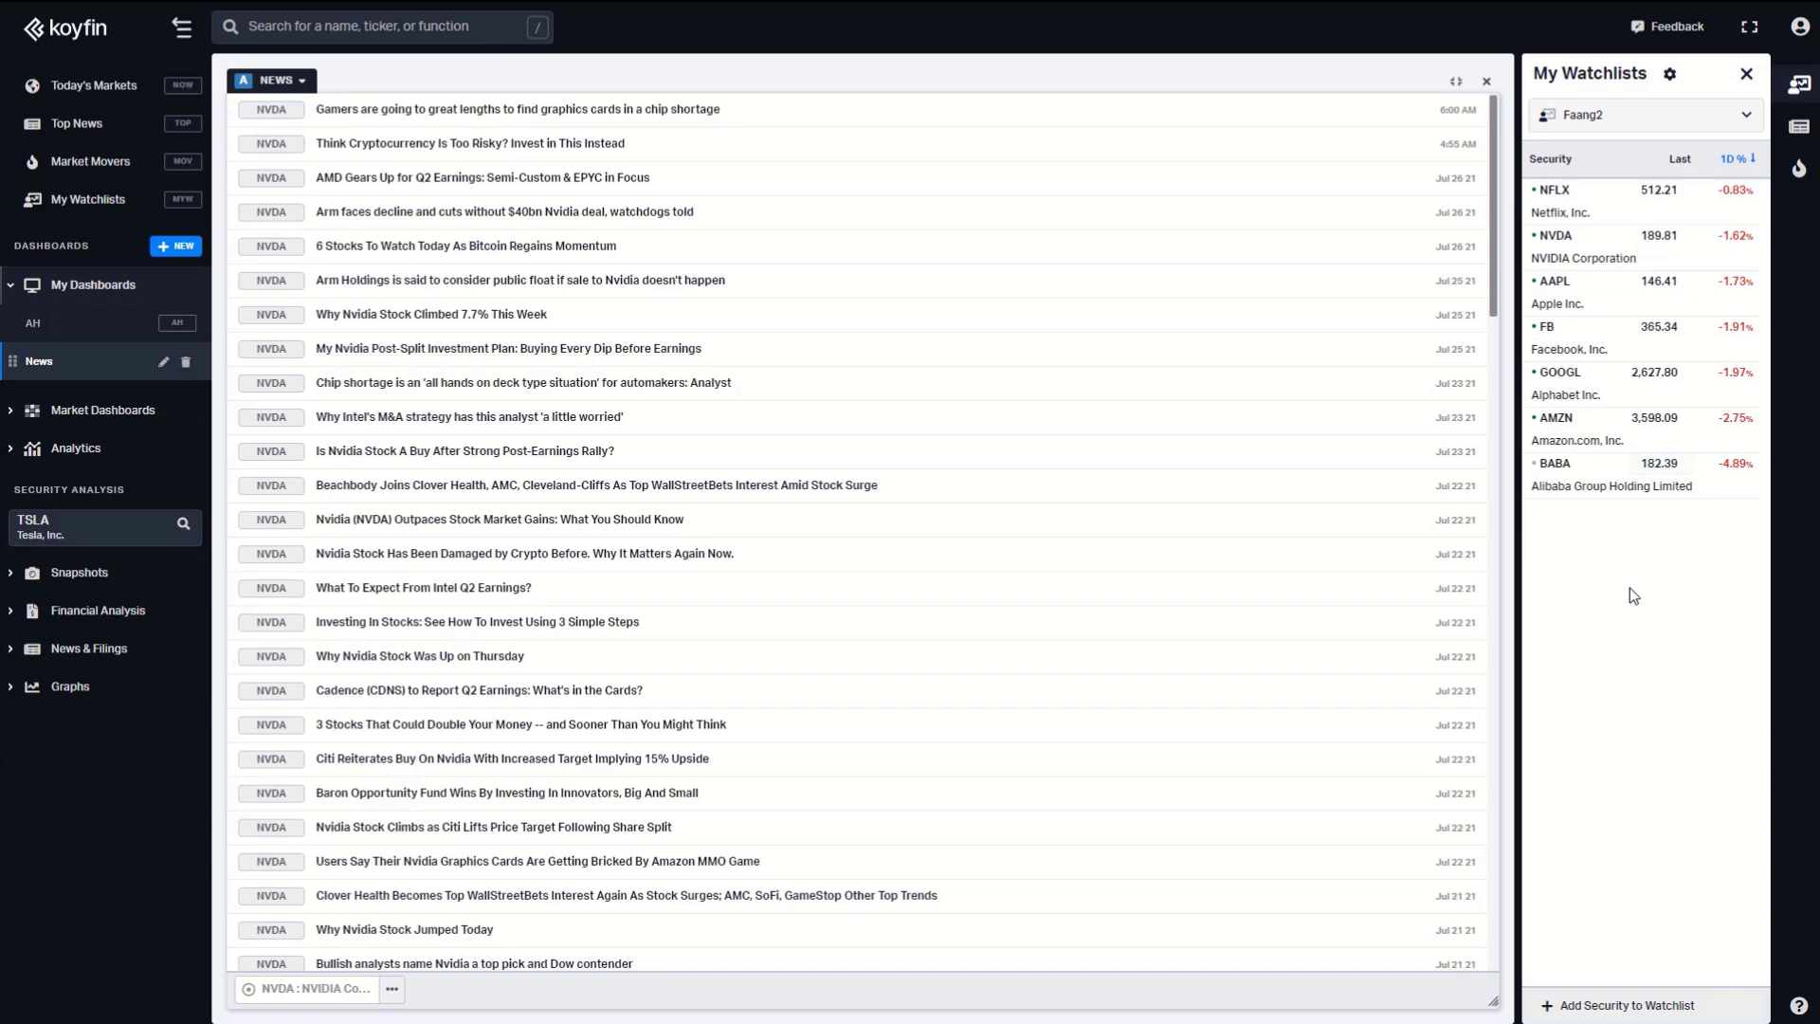
pyautogui.click(1799, 84)
pyautogui.click(1799, 84)
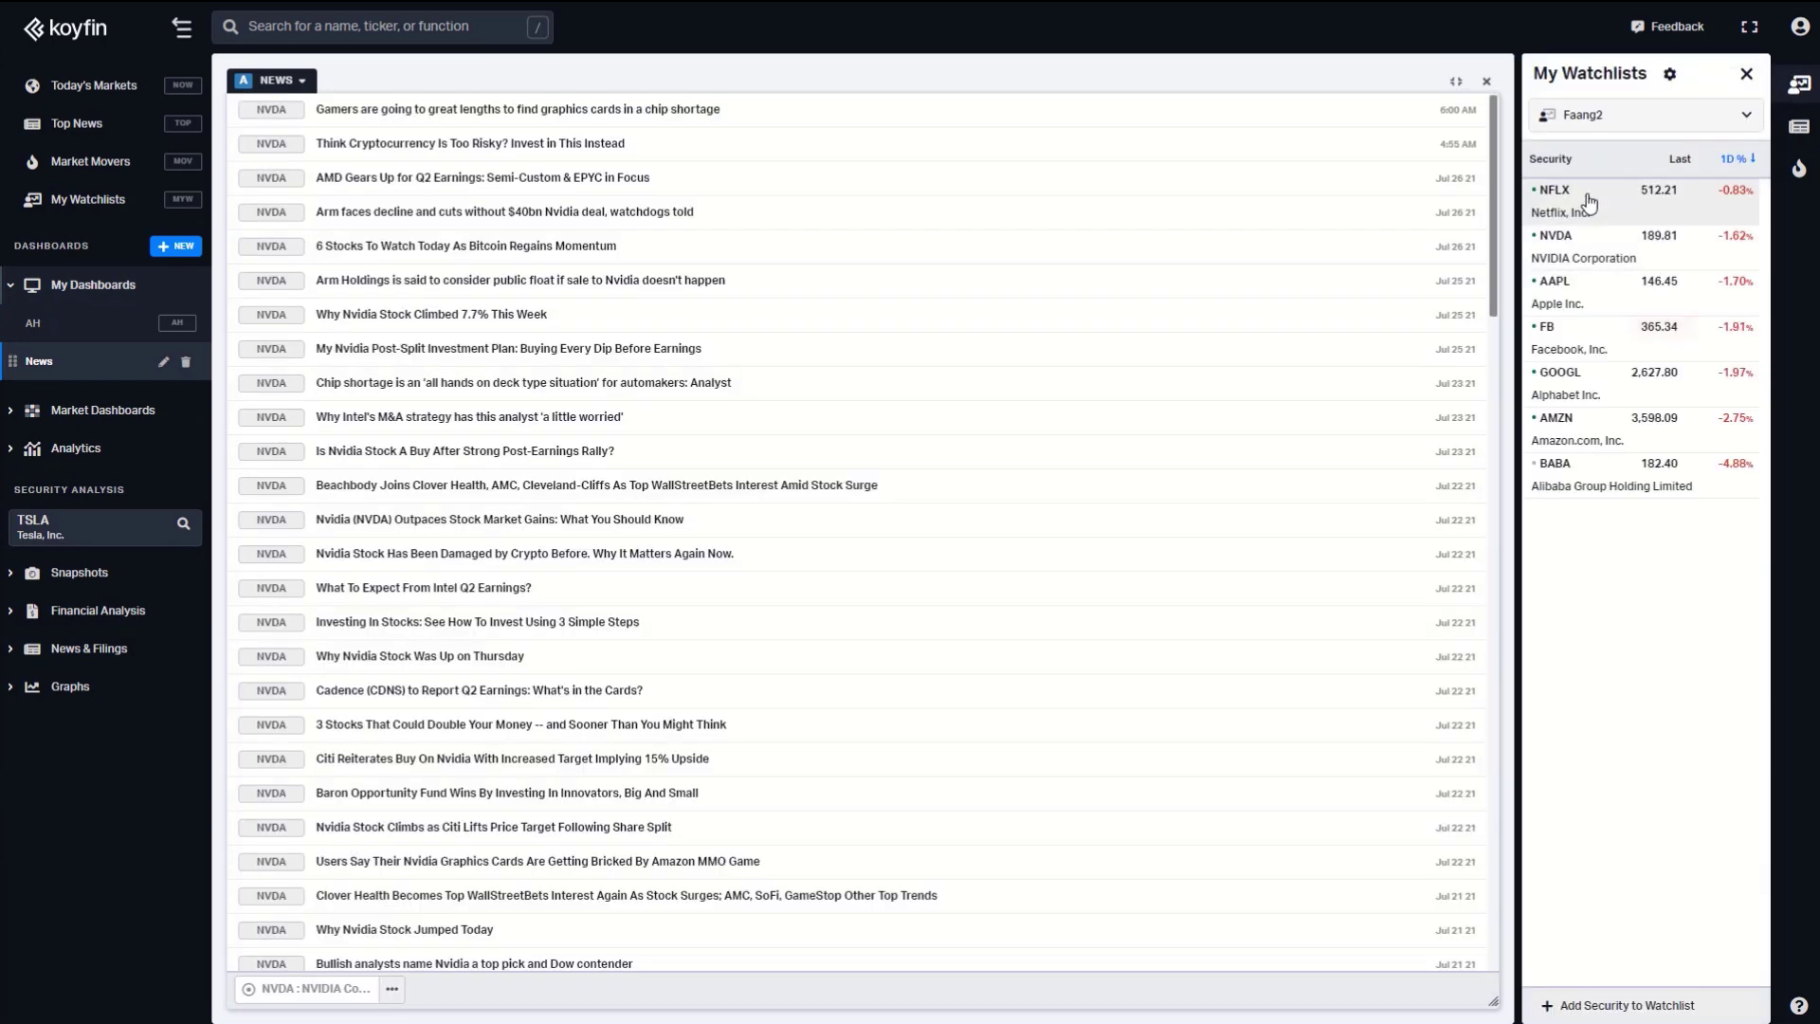
pyautogui.moveTo(1605, 194); pyautogui.dragTo(1128, 453)
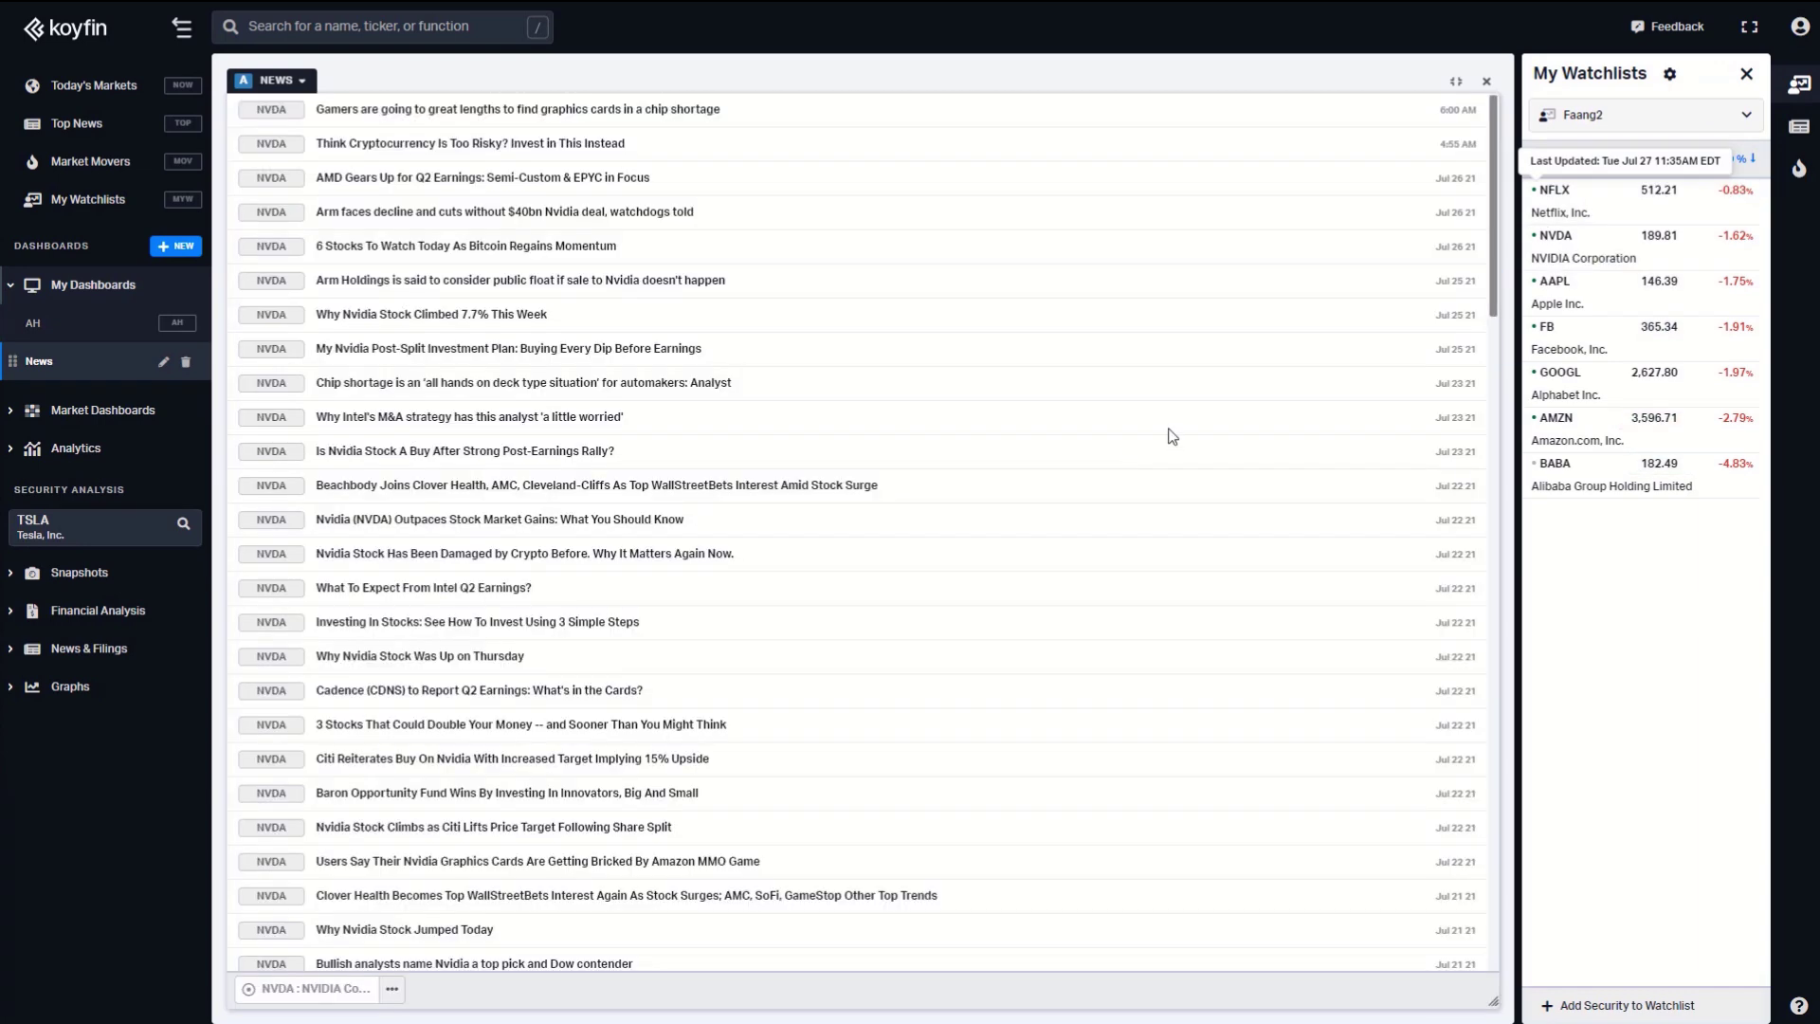
pyautogui.moveTo(1584, 257); pyautogui.dragTo(919, 483)
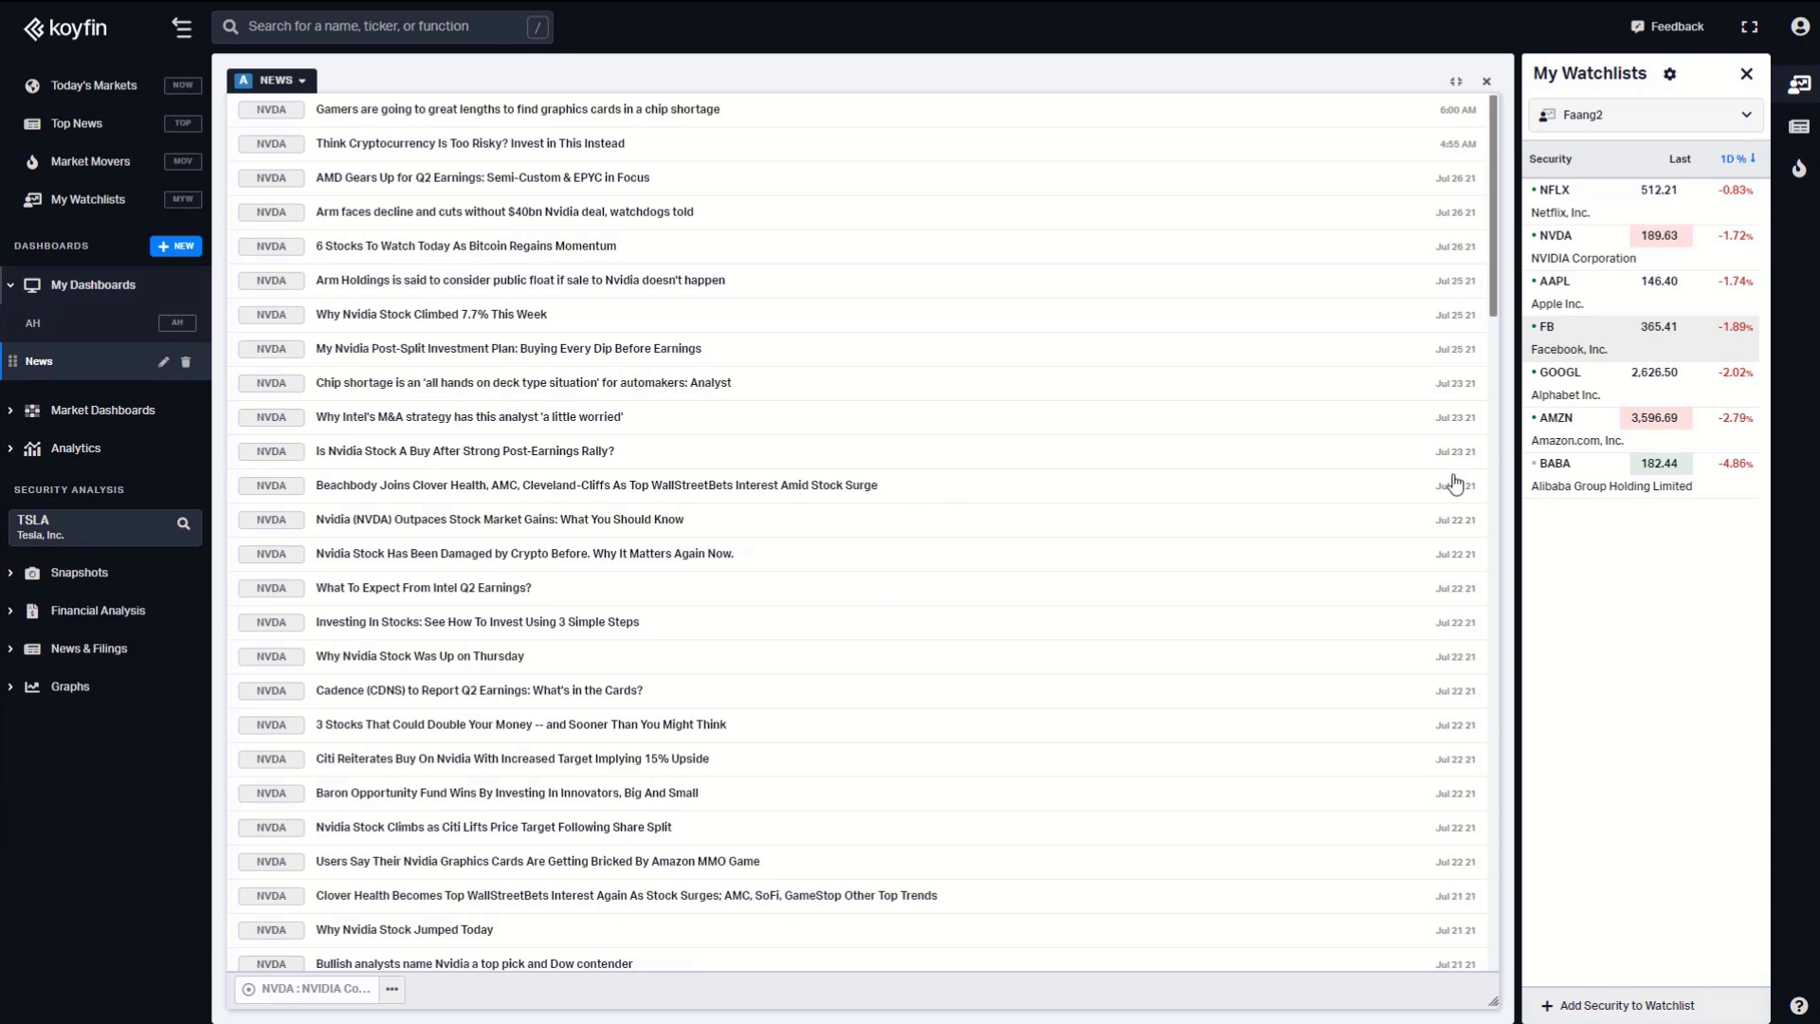
pyautogui.moveTo(1544, 476); pyautogui.dragTo(1097, 310)
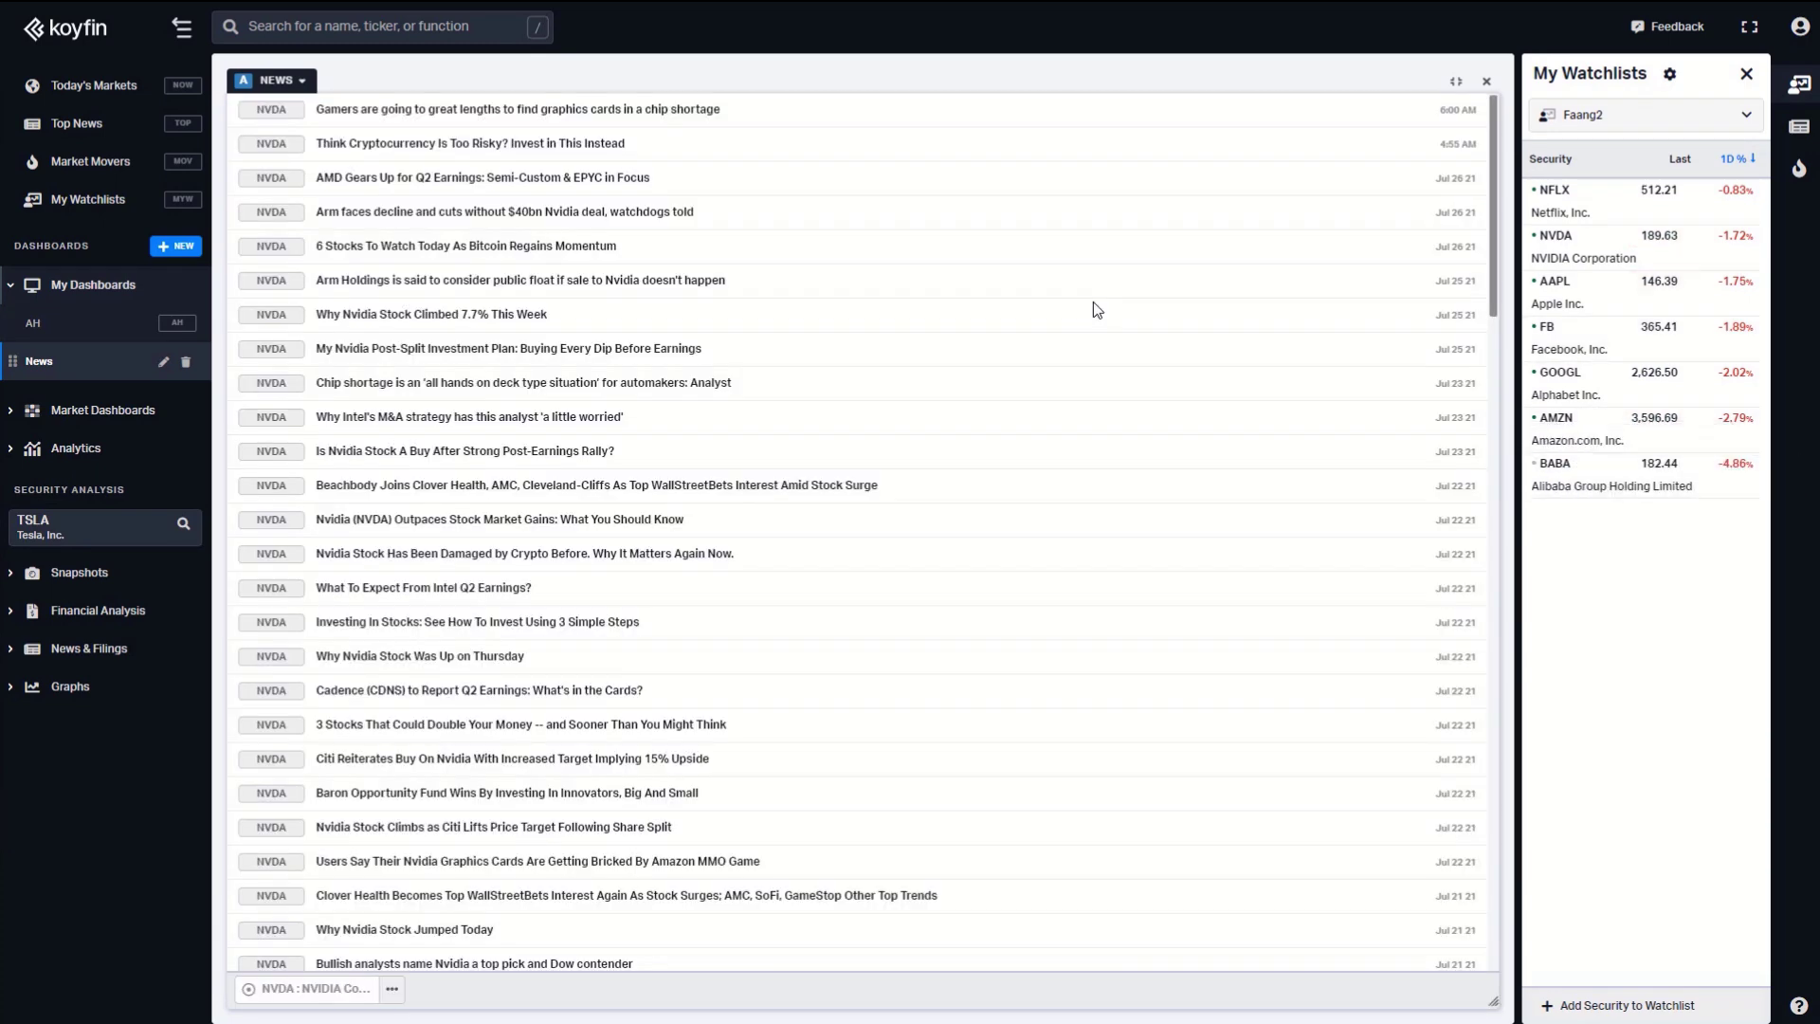